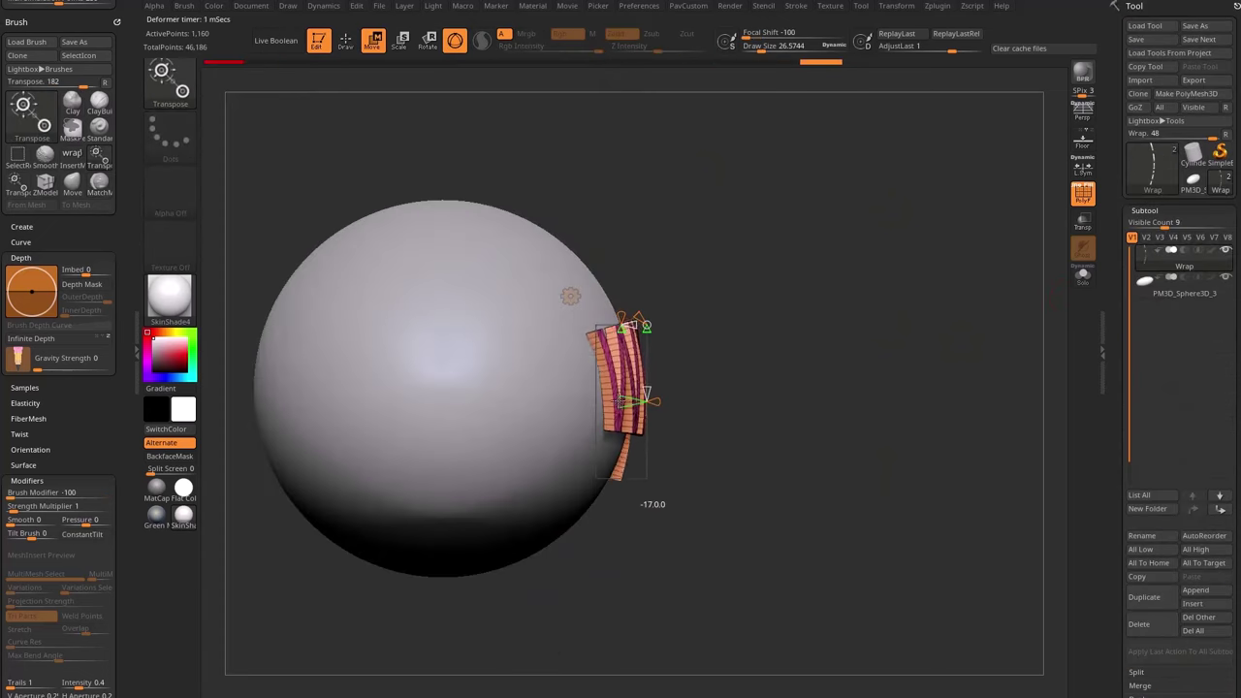
# Examine the wrap text and the ellipsoid behind it from the side, from above and from the front
pyautogui.moveTo(635, 412); pyautogui.dragTo(652, 434)
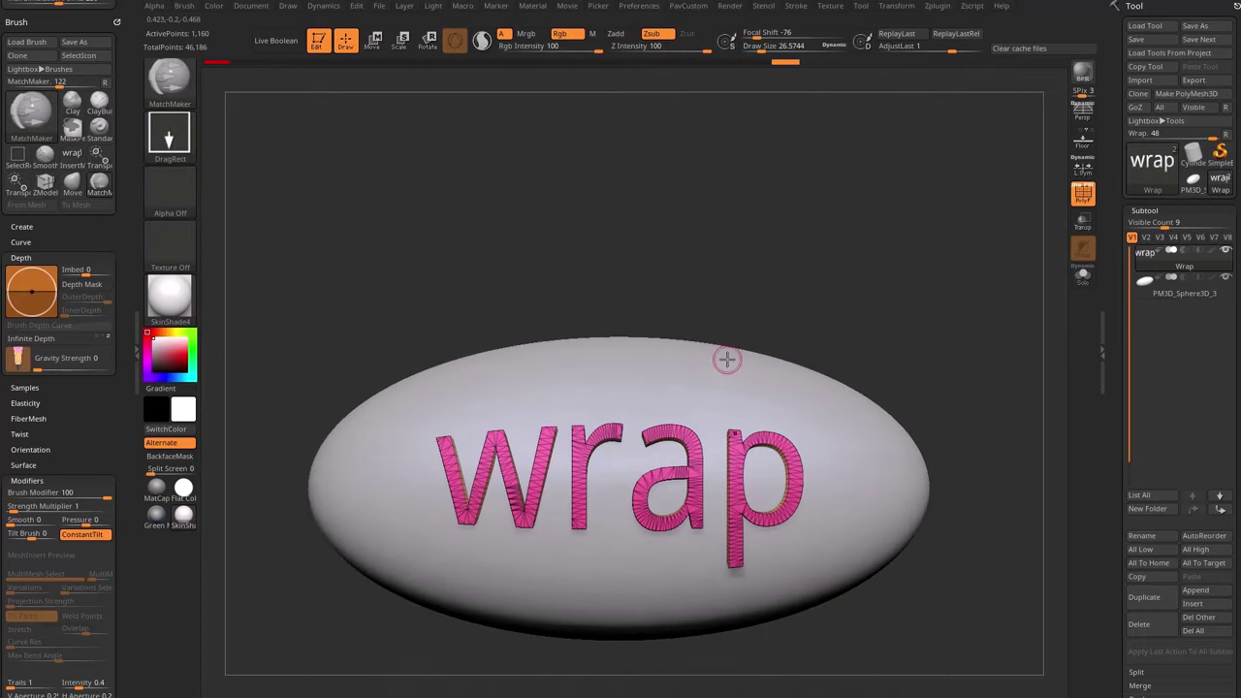
pyautogui.moveTo(727, 359)
pyautogui.mouseDown()
pyautogui.moveTo(876, 407)
pyautogui.moveTo(880, 324)
pyautogui.mouseUp()
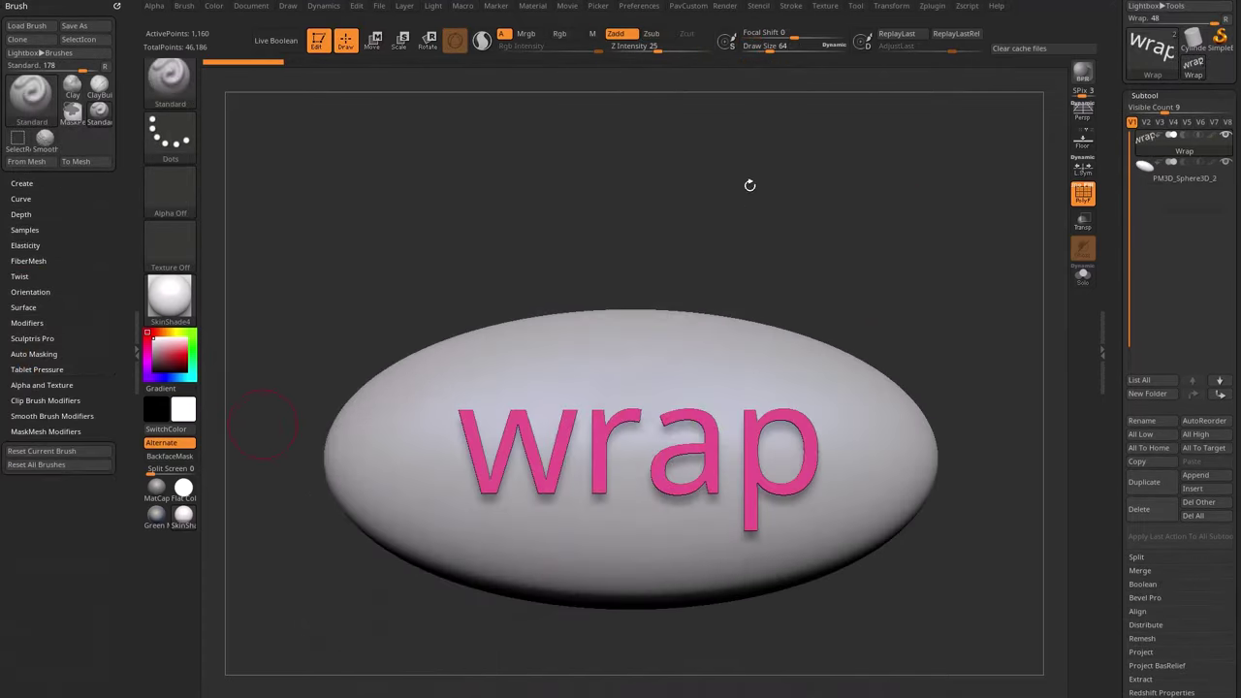
pyautogui.moveTo(750, 185); pyautogui.dragTo(815, 221)
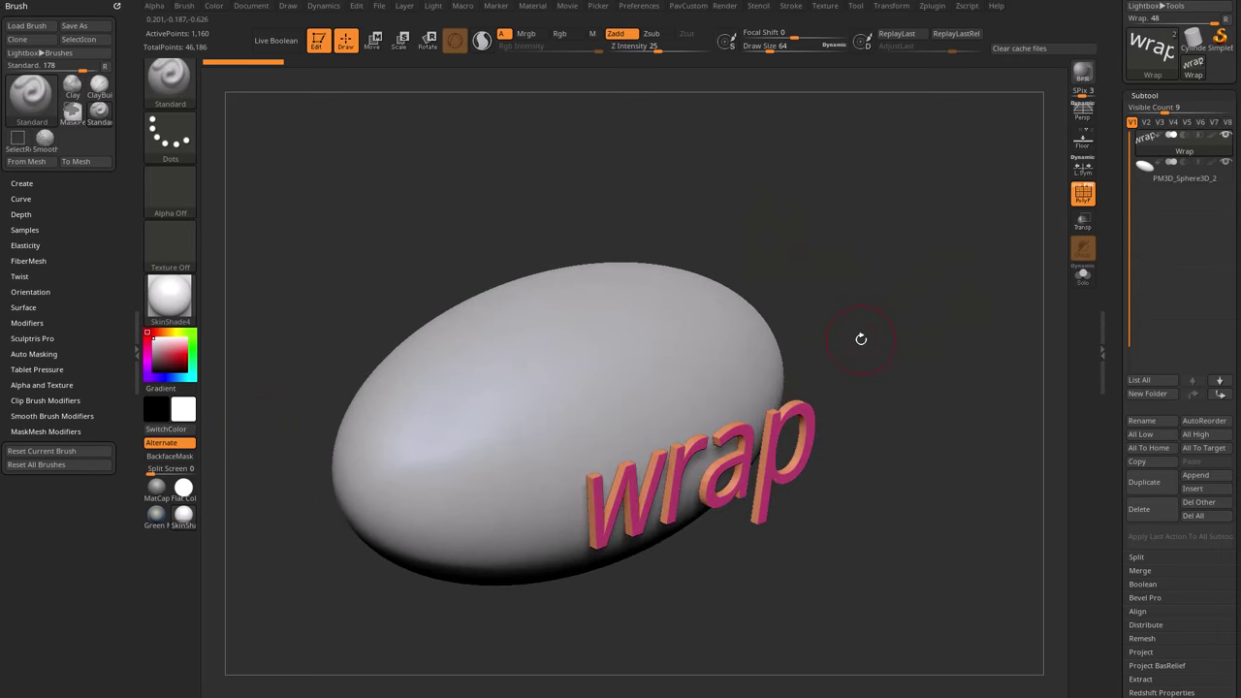
pyautogui.moveTo(884, 335); pyautogui.dragTo(791, 386)
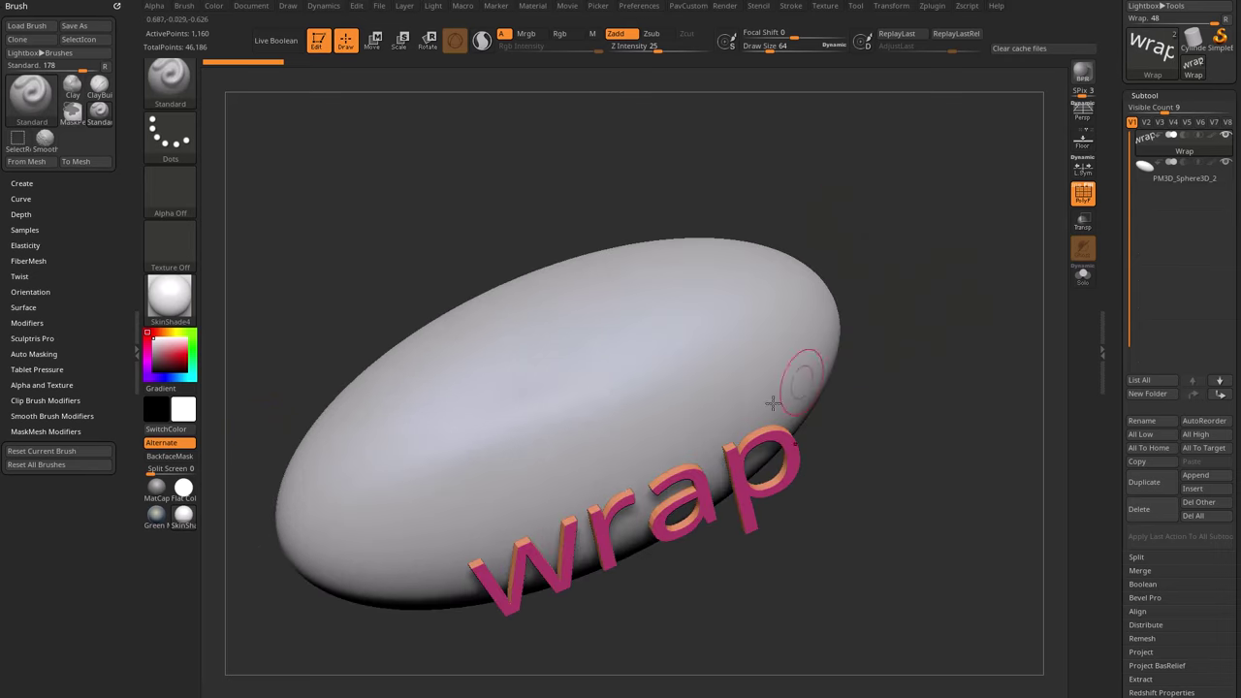
pyautogui.moveTo(929, 331); pyautogui.dragTo(955, 270)
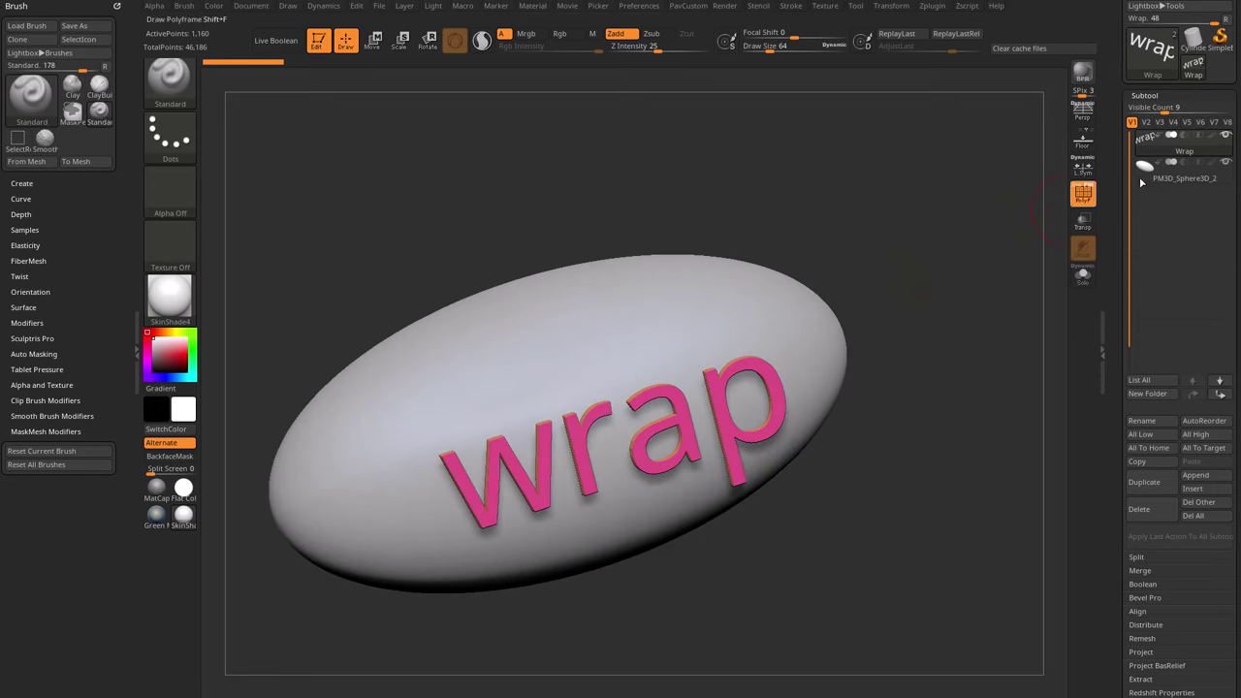
pyautogui.moveTo(1117, 155); pyautogui.dragTo(1175, 330)
pyautogui.keyDown('shift'); pyautogui.moveTo(983, 277); pyautogui.dragTo(992, 293); pyautogui.keyUp('shift')
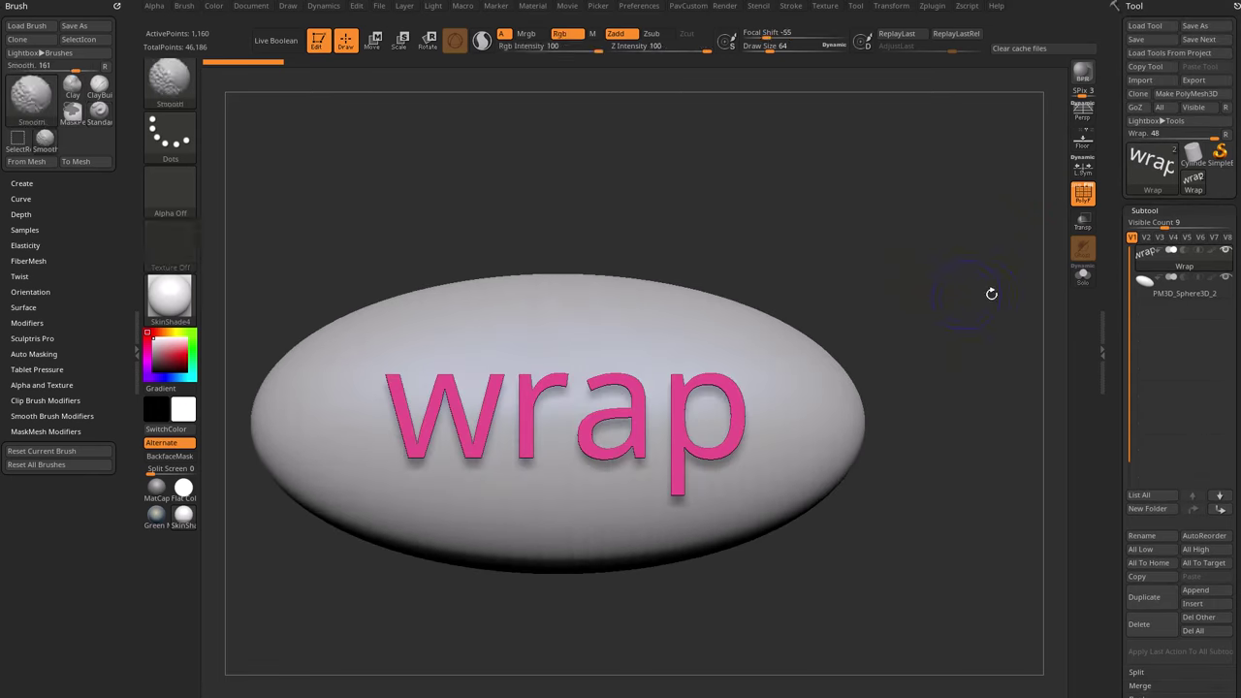
pyautogui.moveTo(917, 303); pyautogui.dragTo(1042, 305)
# Make the Wrap text the active subtool and turn the model so the lettering faces straight to the front
pyautogui.click(1176, 292)
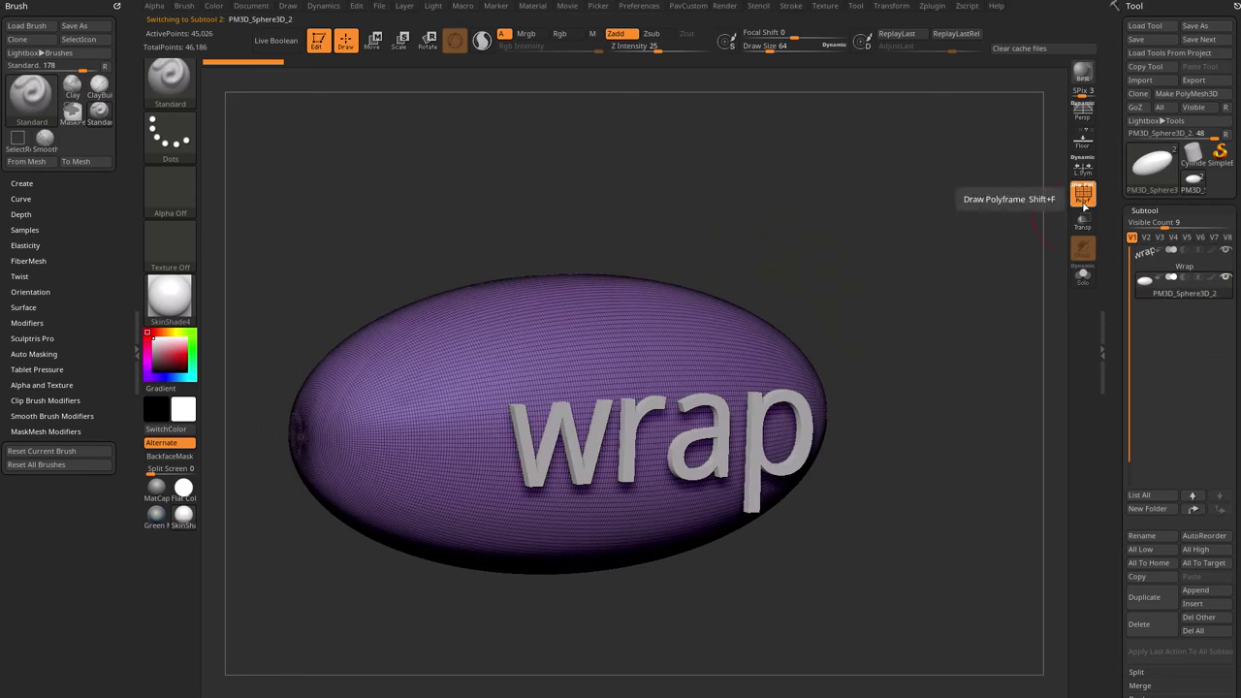
pyautogui.click(1189, 266)
pyautogui.moveTo(859, 258)
pyautogui.keyDown('shift'); pyautogui.mouseDown()
pyautogui.moveTo(895, 250)
pyautogui.moveTo(873, 247)
pyautogui.mouseUp(); pyautogui.keyUp('shift')
pyautogui.press('s')
pyautogui.keyDown('alt'); pyautogui.moveTo(885, 235); pyautogui.dragTo(925, 241); pyautogui.keyUp('alt')
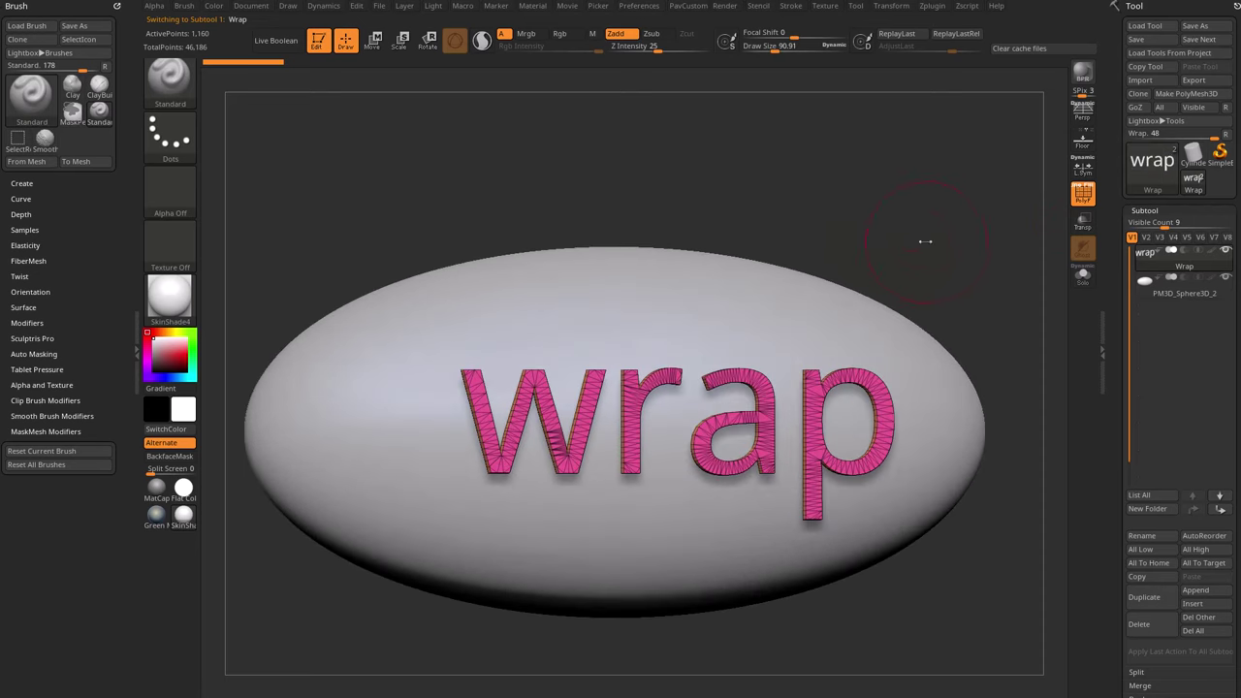
pyautogui.moveTo(754, 349); pyautogui.dragTo(773, 325)
pyautogui.keyDown('shift'); pyautogui.moveTo(897, 225); pyautogui.dragTo(928, 200); pyautogui.keyUp('shift')
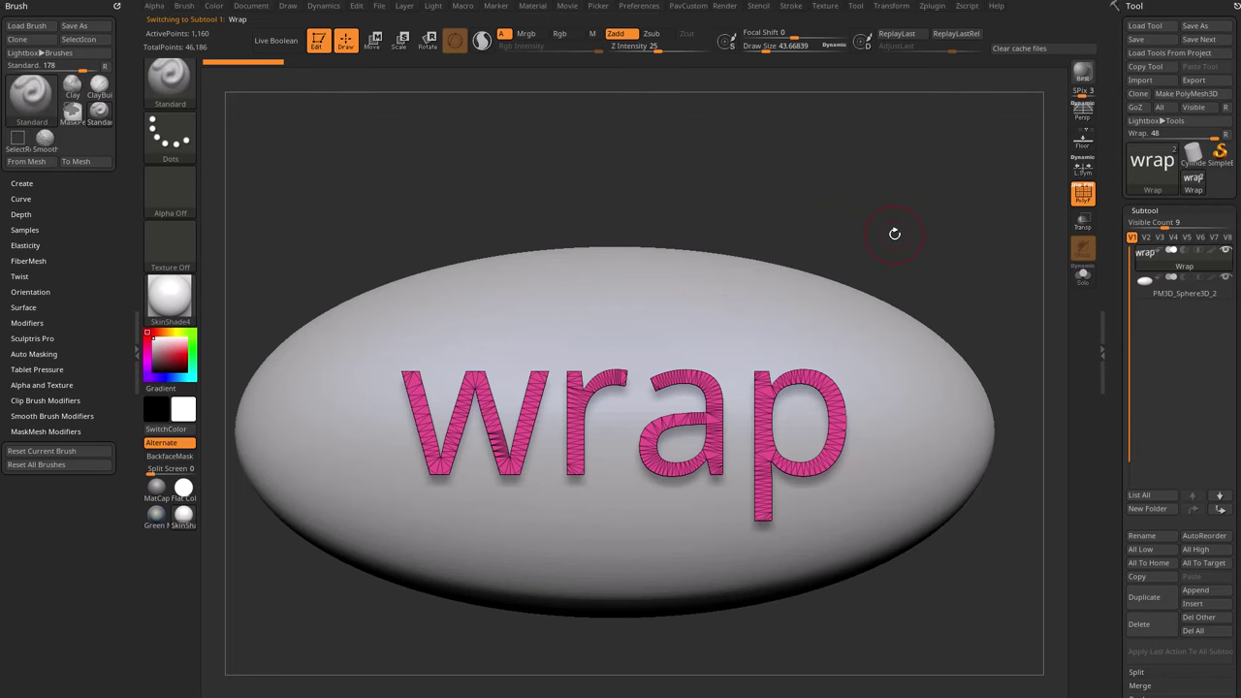
pyautogui.moveTo(817, 223); pyautogui.dragTo(940, 213)
# Create a new InsertMesh brush from the Wrap text and select it as the current brush
pyautogui.press('b')
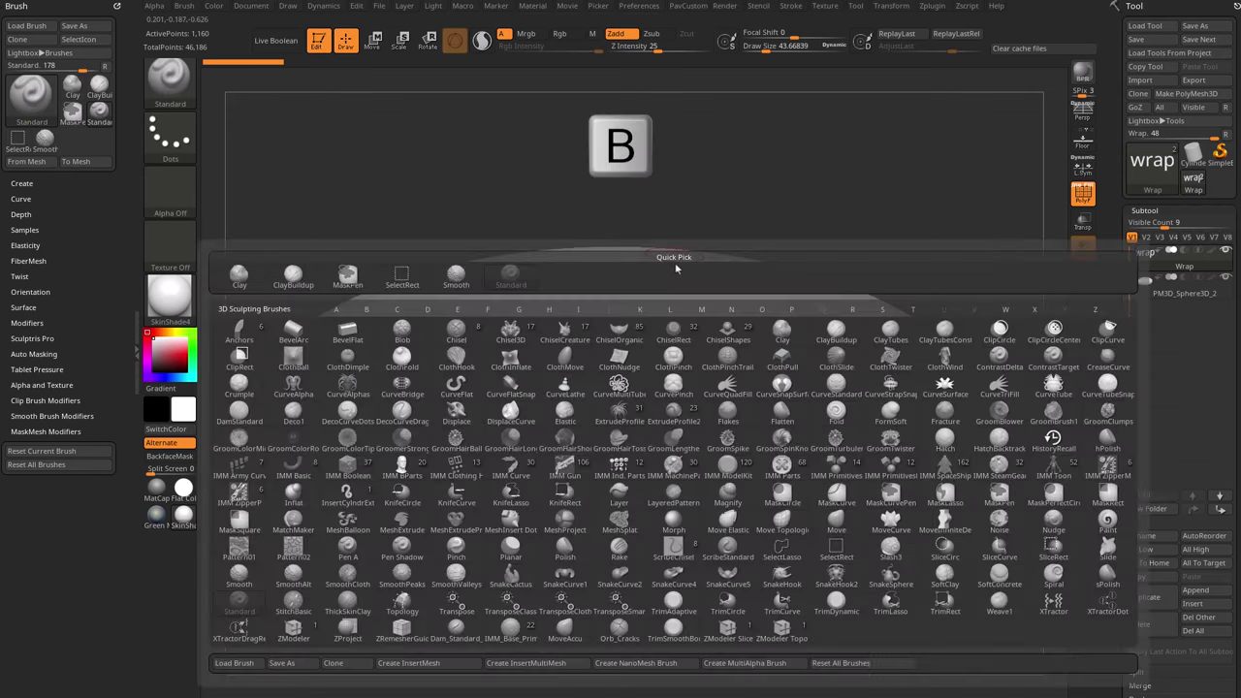
pyautogui.click(424, 665)
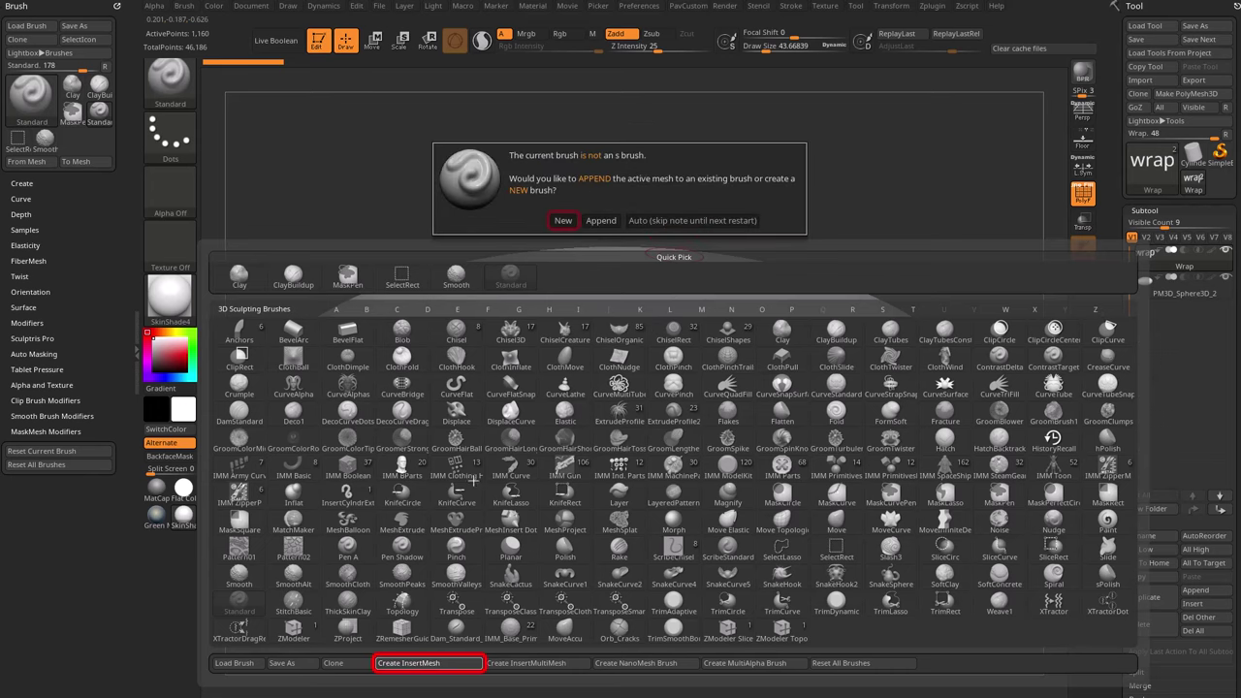
pyautogui.click(561, 220)
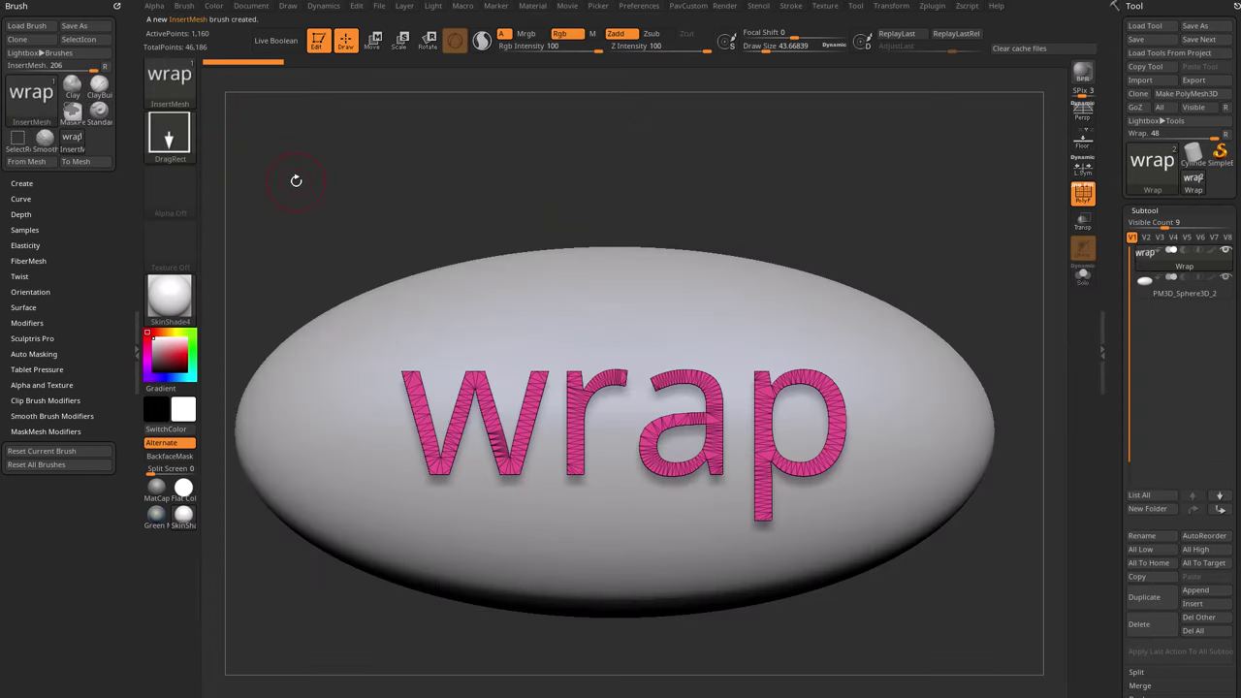
pyautogui.press('b')
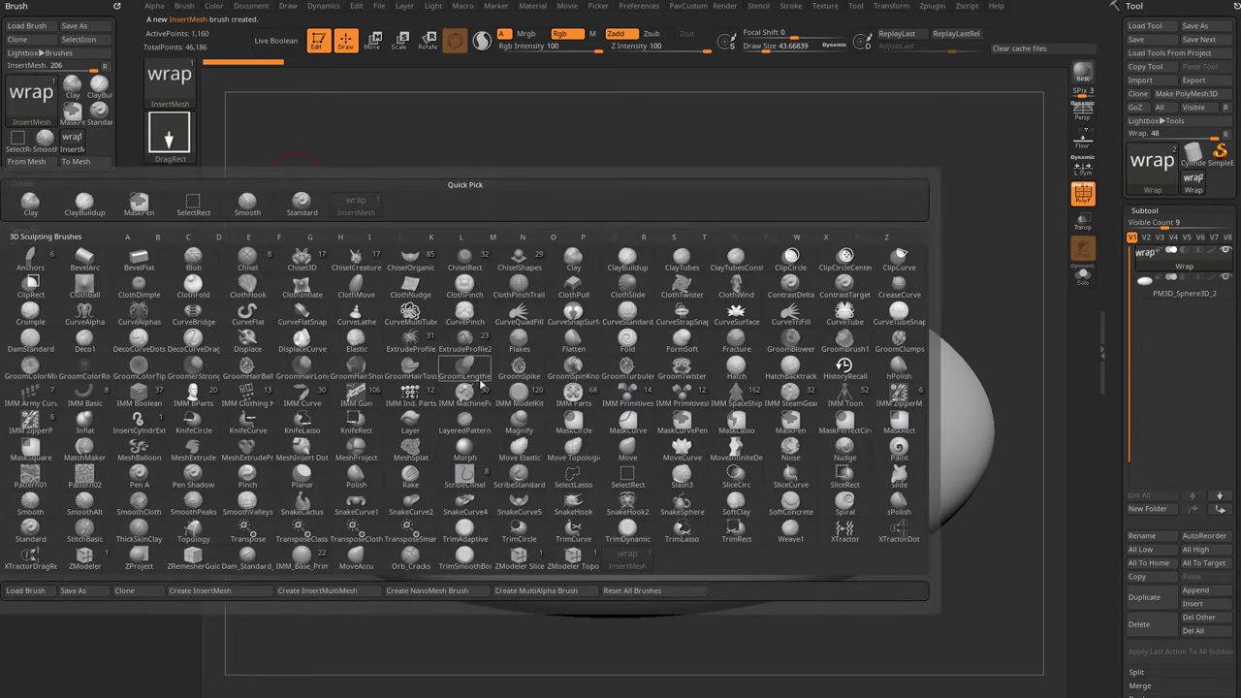
pyautogui.click(636, 566)
pyautogui.click(185, 8)
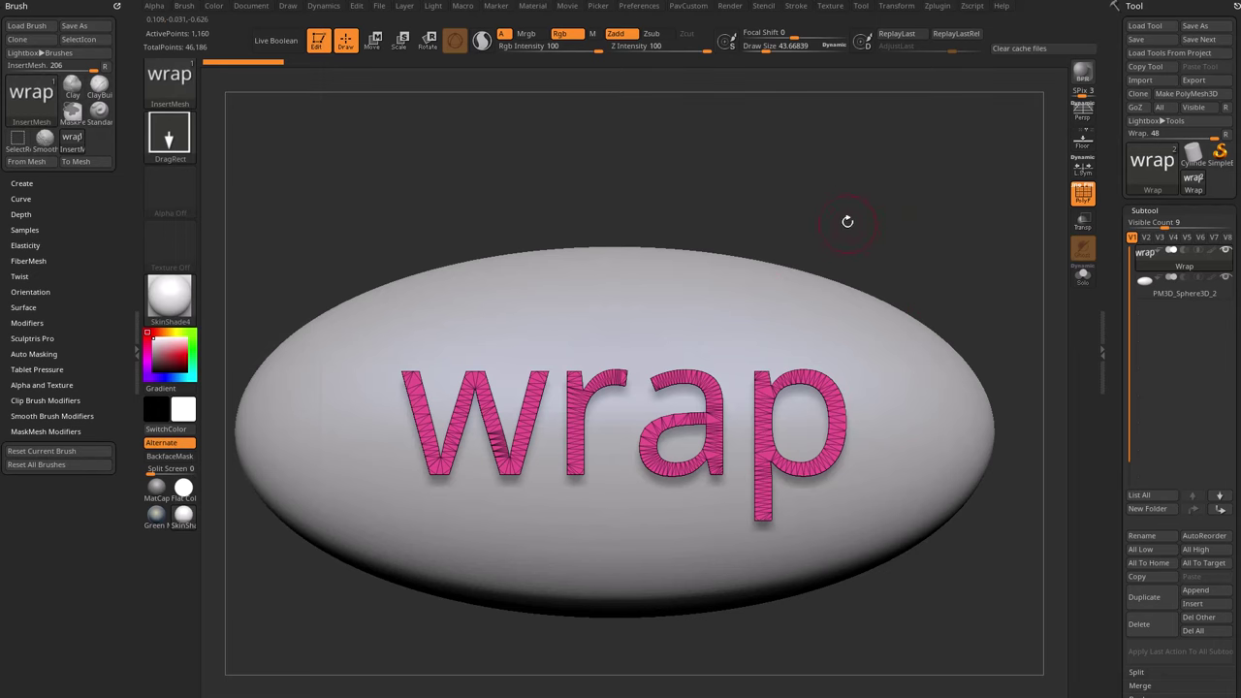
# Activate the PM3D_Sphere3D_2 subtool, hide the Wrap subtool and turn off the polyframe lines
pyautogui.click(1173, 296)
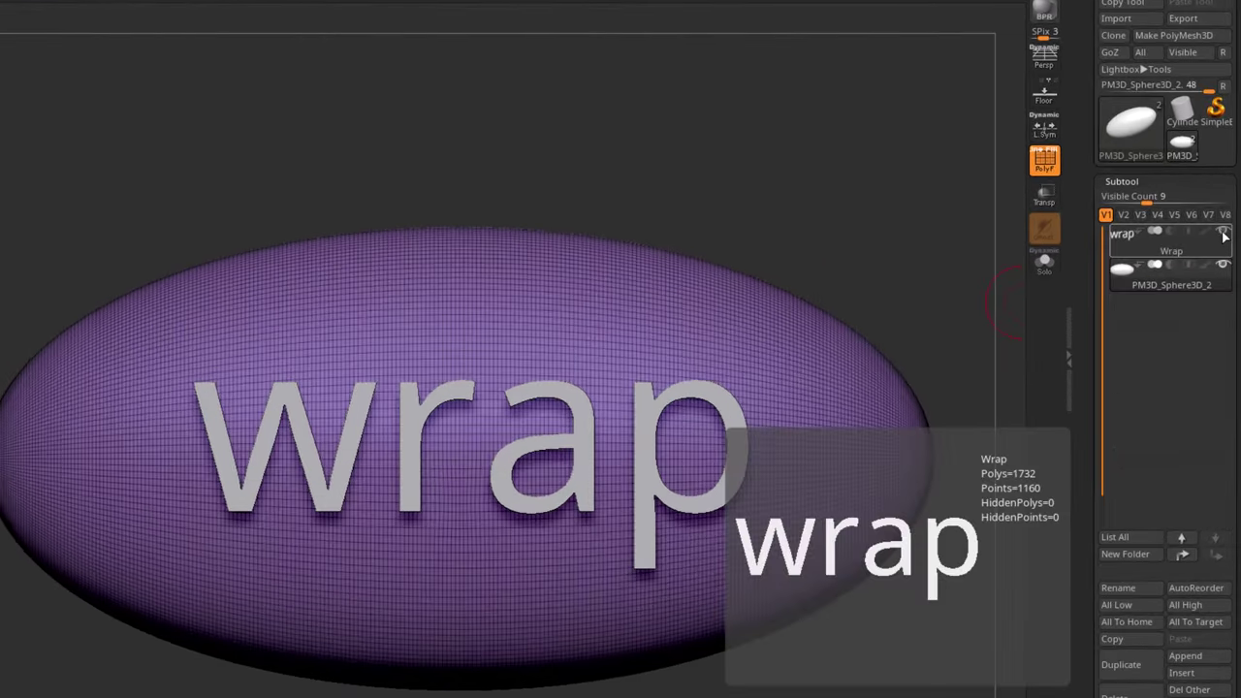
pyautogui.click(1224, 234)
pyautogui.moveTo(777, 172); pyautogui.dragTo(864, 179)
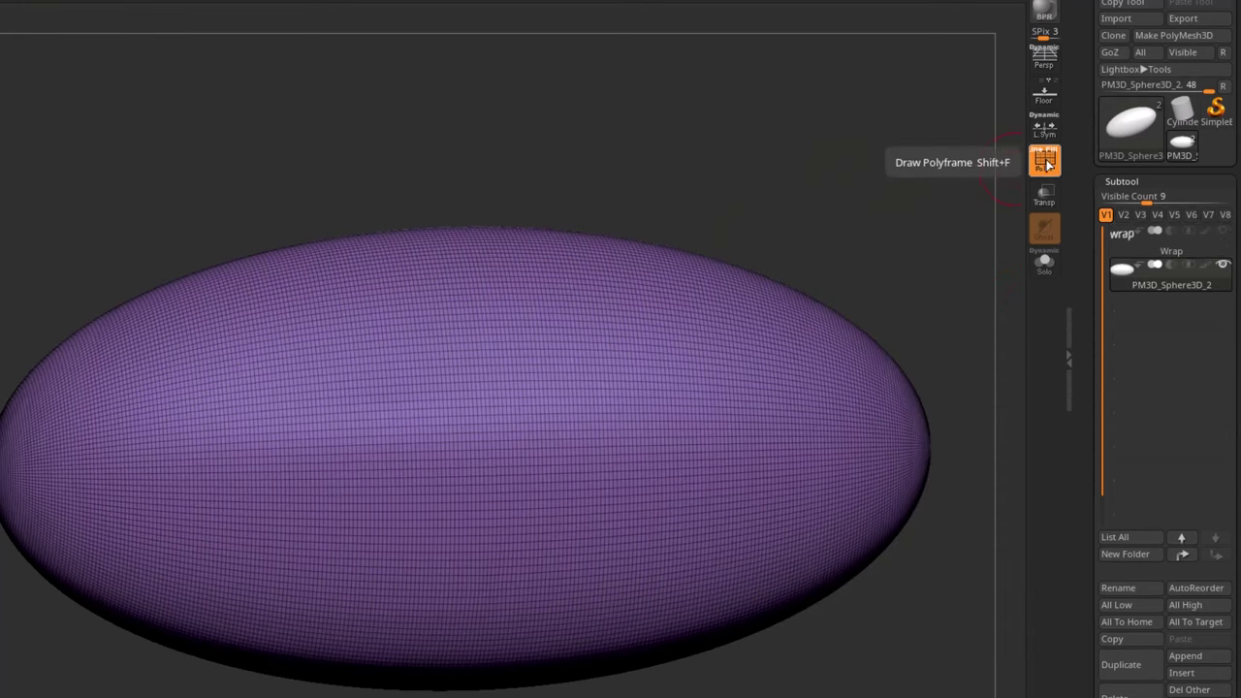
pyautogui.click(1043, 158)
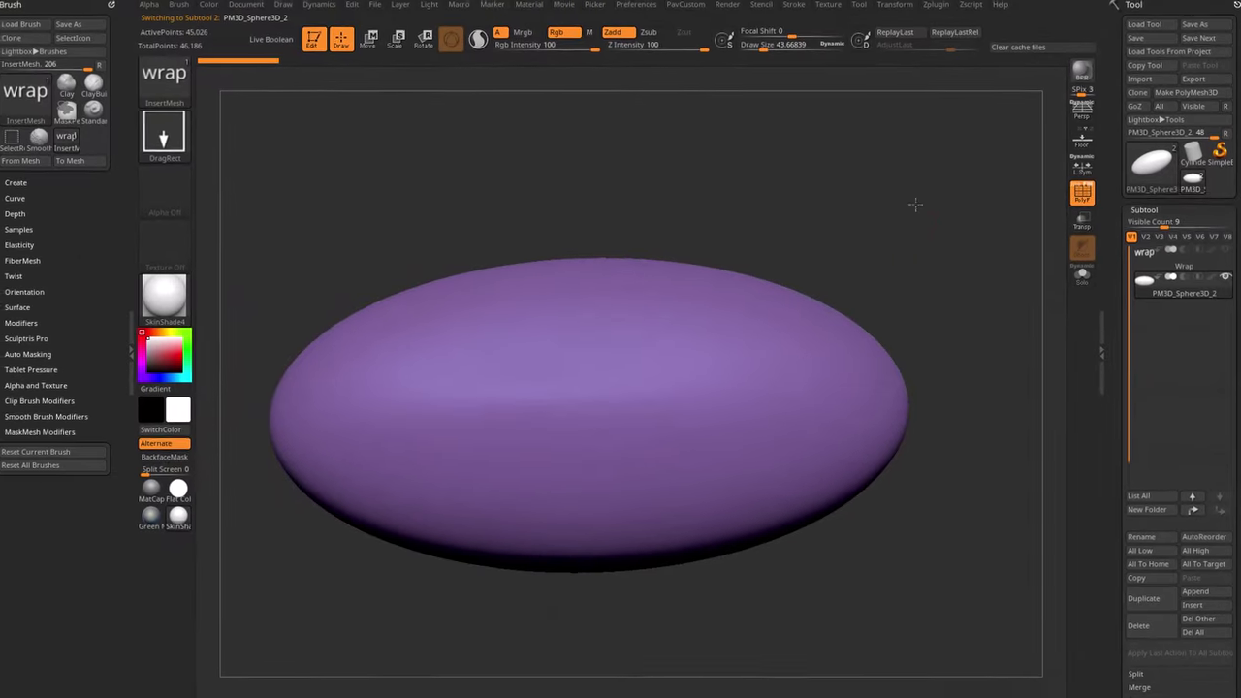
# Insert a test copy of the wrap text on the ellipsoid and view its fit from above
pyautogui.moveTo(565, 426); pyautogui.dragTo(601, 574)
pyautogui.moveTo(930, 298); pyautogui.dragTo(927, 388)
pyautogui.moveTo(730, 304); pyautogui.dragTo(839, 225)
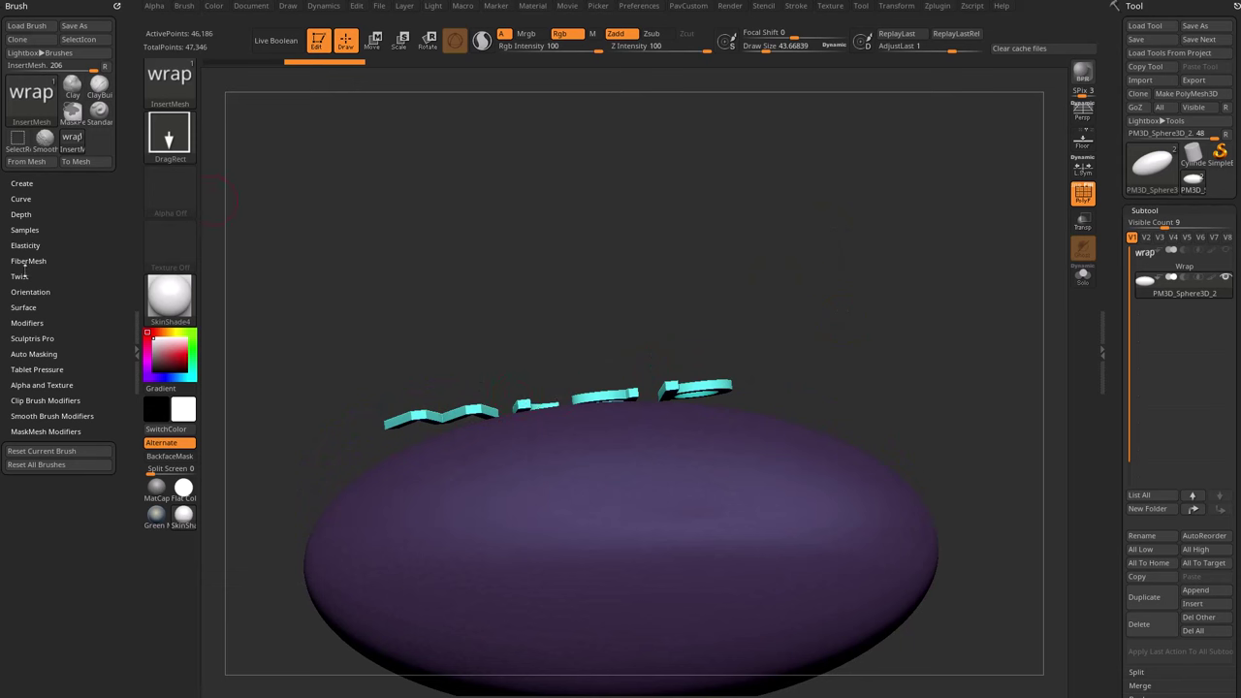
# Undo the test insertion and set the InsertMesh brush's Projection Strength to 100
pyautogui.click(27, 321)
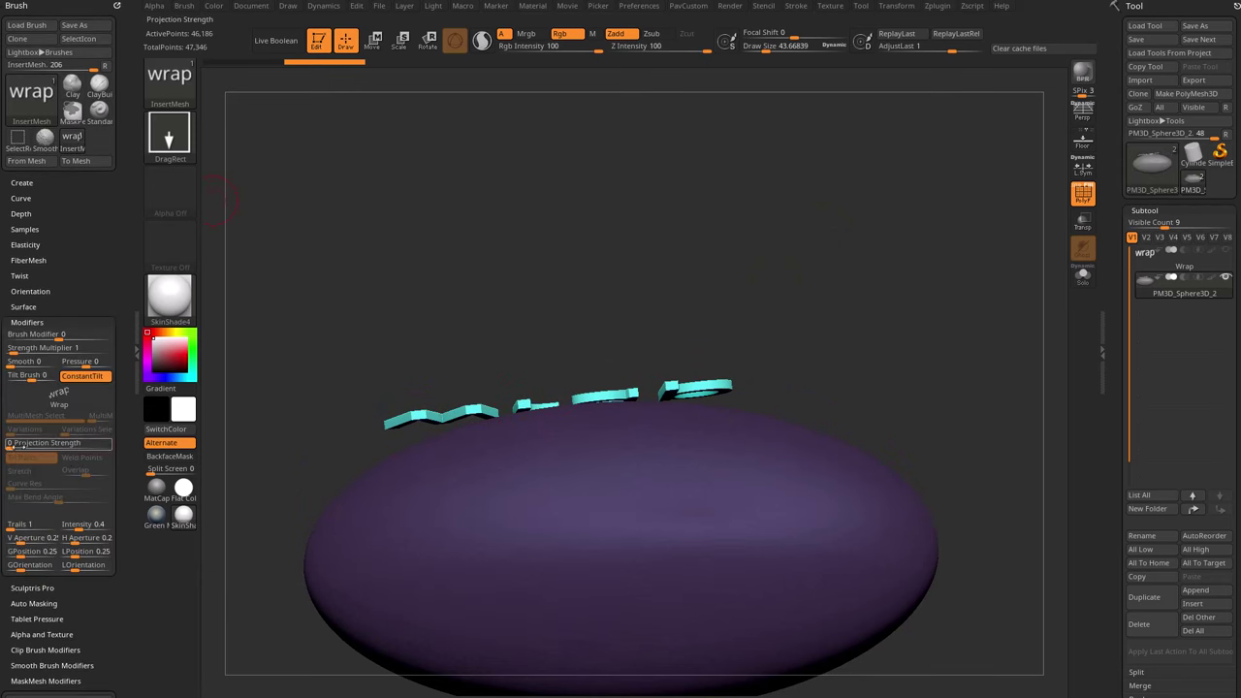
pyautogui.moveTo(548, 242); pyautogui.dragTo(578, 334)
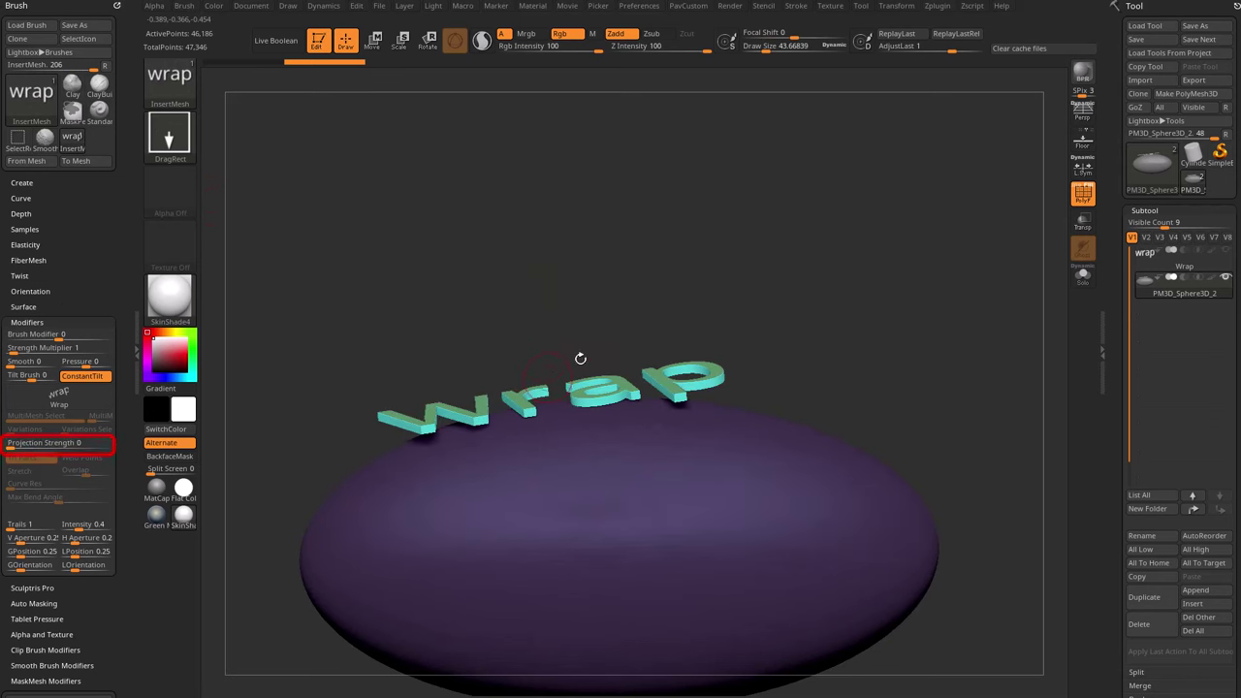
pyautogui.hotkey('ctrl', 'z')
pyautogui.moveTo(19, 442); pyautogui.dragTo(111, 443)
# Insert several wrap copies of different sizes and directions on the ellipsoid and check how they follow its curvature
pyautogui.moveTo(768, 291); pyautogui.dragTo(613, 491)
pyautogui.moveTo(906, 332); pyautogui.dragTo(359, 475)
pyautogui.moveTo(654, 369); pyautogui.dragTo(898, 295)
pyautogui.moveTo(592, 364); pyautogui.dragTo(662, 510)
pyautogui.moveTo(699, 237); pyautogui.dragTo(679, 407)
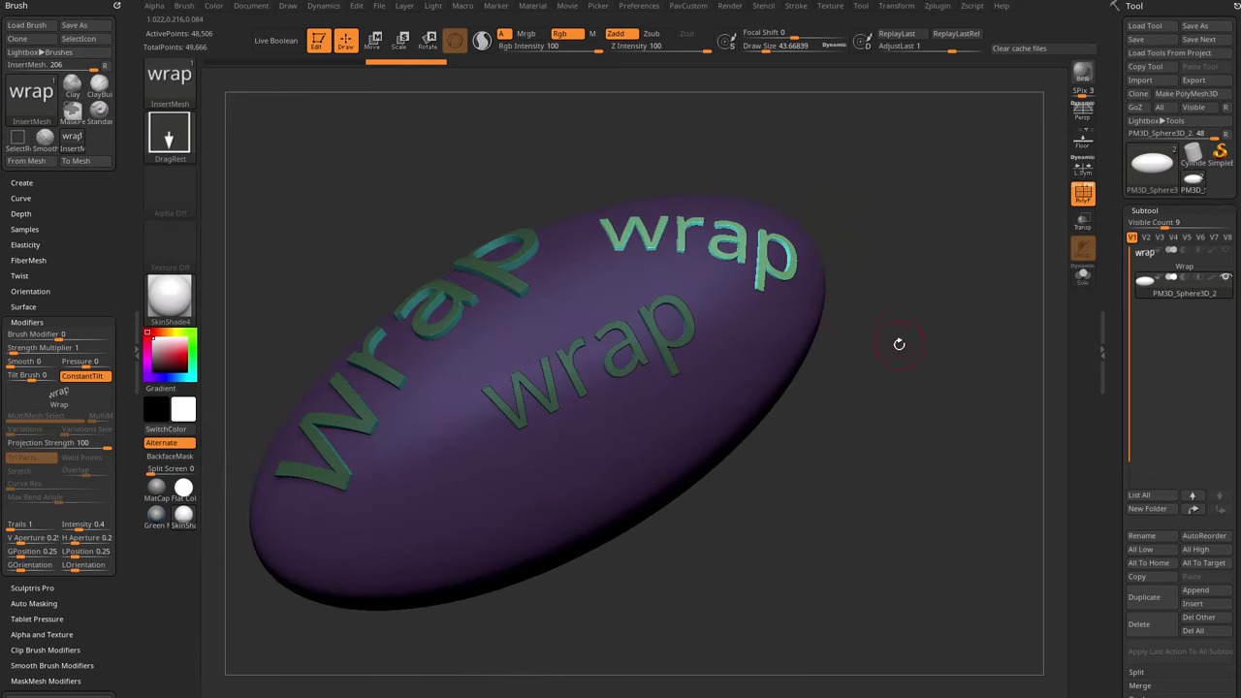
pyautogui.moveTo(899, 344); pyautogui.dragTo(889, 267)
pyautogui.moveTo(499, 377); pyautogui.dragTo(571, 611)
pyautogui.moveTo(917, 325); pyautogui.dragTo(908, 357)
# Undo all the projected wrap copies on the ellipsoid
pyautogui.hotkey('ctrl', 'z')
pyautogui.hotkey('ctrl', 'z')
pyautogui.hotkey('ctrl', 'z')
pyautogui.hotkey('ctrl', 'z')
pyautogui.hotkey('ctrl', 'z')
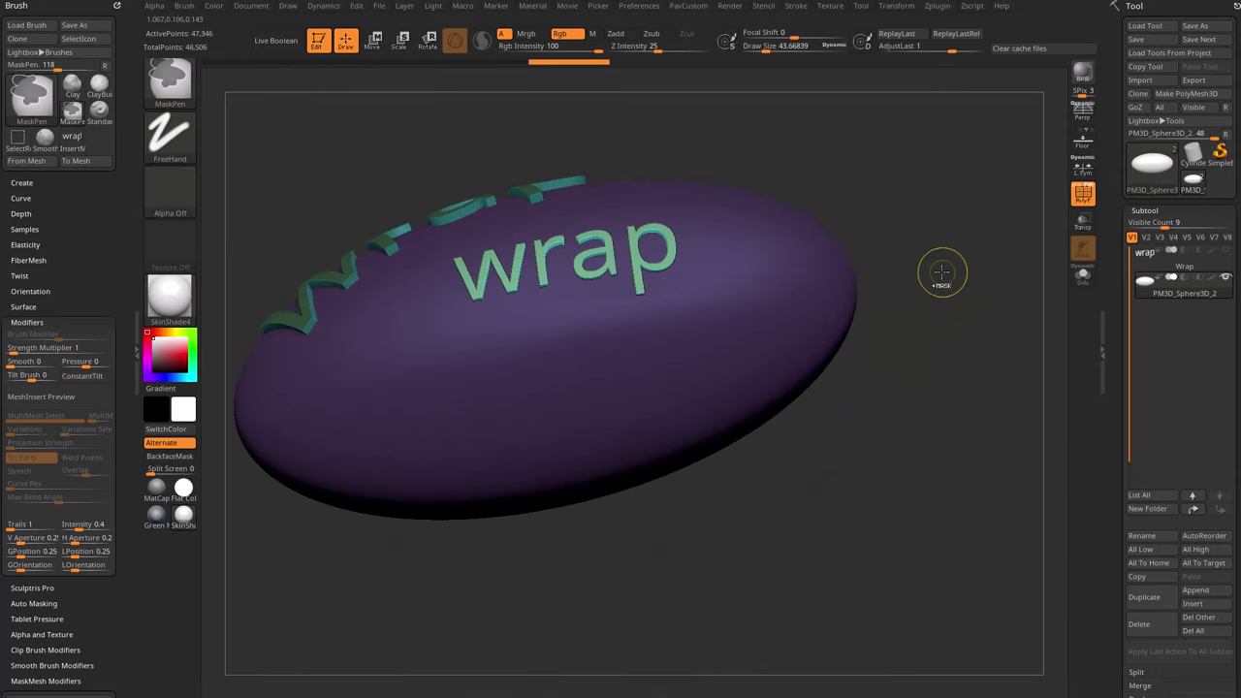
pyautogui.hotkey('ctrl', 'z')
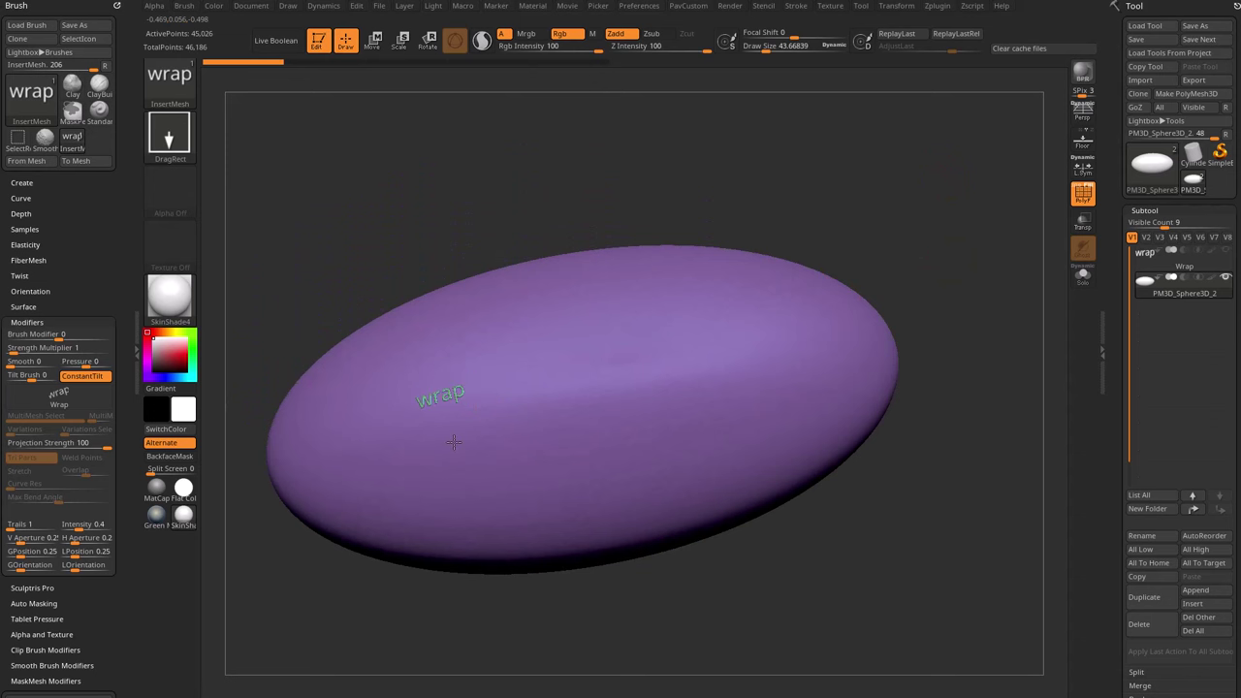
# Insert two small brush-sized wrap copies, set the Draw Size to about 145, and insert three larger copies in a row
pyautogui.keyDown('ctrl'); pyautogui.moveTo(454, 443); pyautogui.dragTo(456, 441); pyautogui.keyUp('ctrl')
pyautogui.keyDown('ctrl'); pyautogui.moveTo(517, 412); pyautogui.dragTo(517, 411); pyautogui.keyUp('ctrl')
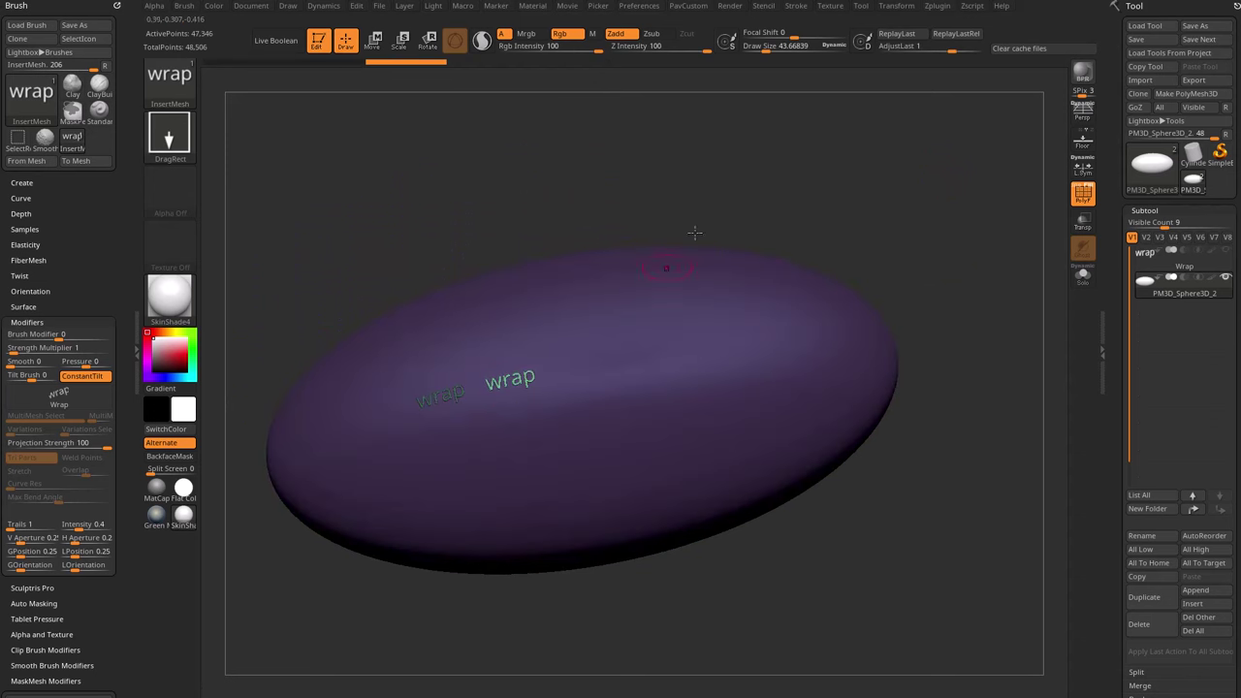
pyautogui.moveTo(770, 54); pyautogui.dragTo(776, 48)
pyautogui.keyDown('ctrl'); pyautogui.moveTo(467, 498); pyautogui.dragTo(469, 507); pyautogui.keyUp('ctrl')
pyautogui.keyDown('ctrl'); pyautogui.moveTo(606, 409); pyautogui.dragTo(618, 444); pyautogui.keyUp('ctrl')
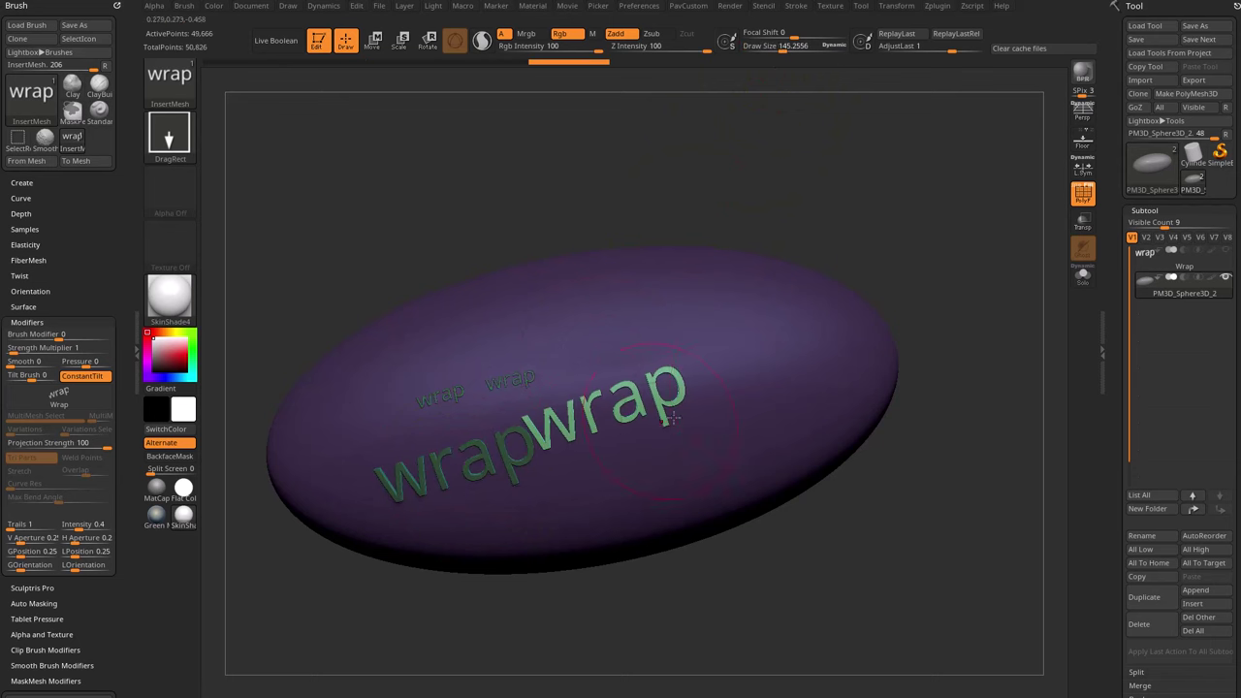
pyautogui.moveTo(750, 361); pyautogui.dragTo(763, 408)
# Insert a large wrap copy over the existing lettering and inspect how its letters project onto the copies beneath
pyautogui.moveTo(917, 388); pyautogui.dragTo(454, 481)
pyautogui.moveTo(871, 314); pyautogui.dragTo(817, 422)
pyautogui.moveTo(917, 282); pyautogui.dragTo(827, 280)
pyautogui.moveTo(543, 506); pyautogui.dragTo(527, 581)
pyautogui.moveTo(948, 310)
pyautogui.mouseDown()
pyautogui.moveTo(928, 324)
pyautogui.moveTo(961, 326)
pyautogui.moveTo(938, 268)
pyautogui.mouseUp()
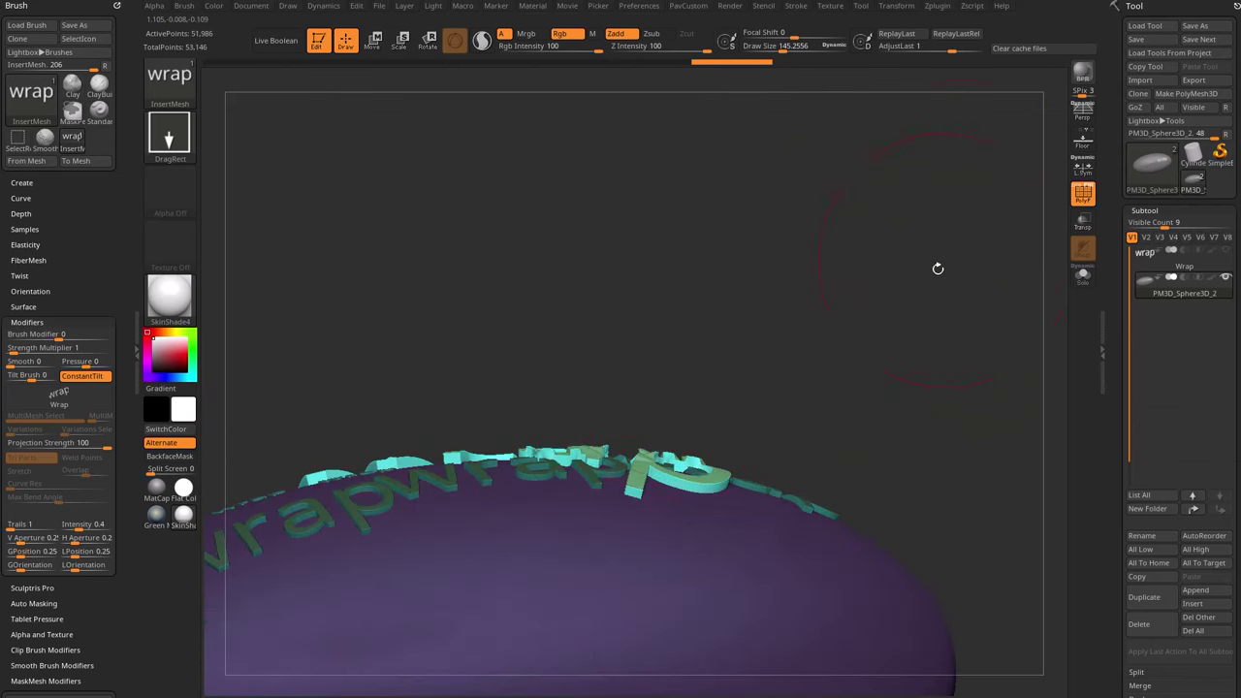
pyautogui.keyDown('alt'); pyautogui.moveTo(912, 374); pyautogui.dragTo(916, 335); pyautogui.keyUp('alt')
pyautogui.moveTo(849, 273); pyautogui.dragTo(853, 339)
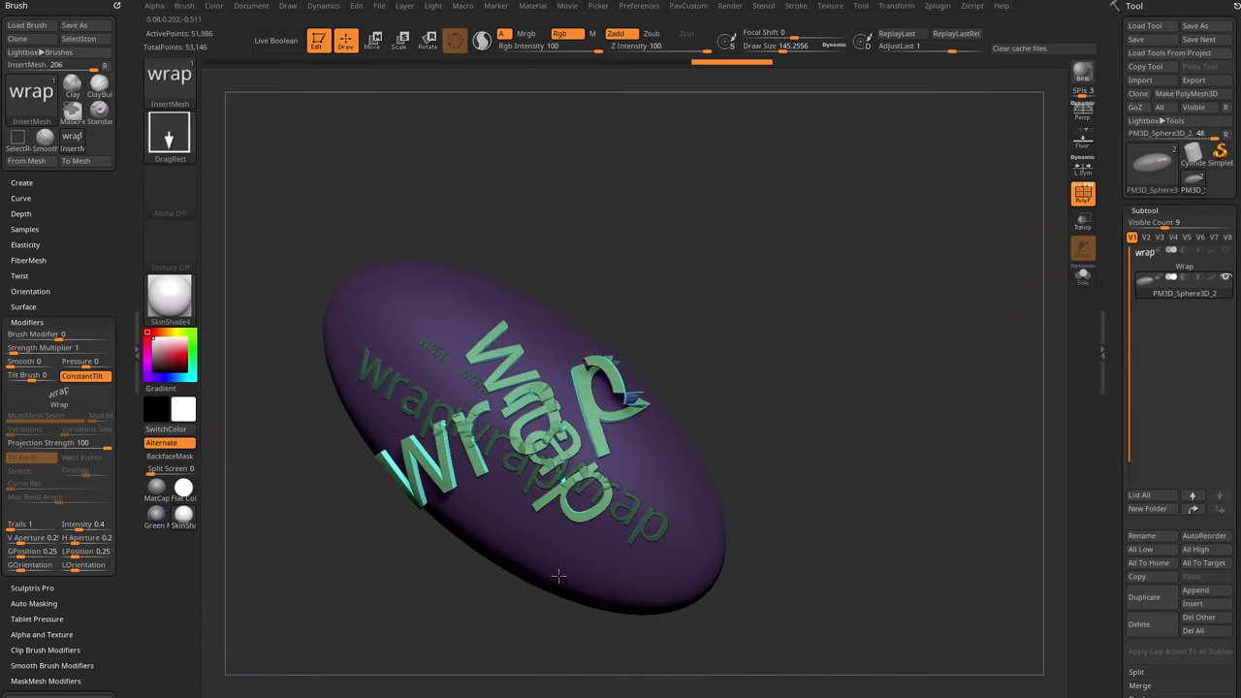
# Try further wrap copies overlapping the row of text at another angle, undoing each one
pyautogui.moveTo(553, 562); pyautogui.dragTo(555, 565)
pyautogui.moveTo(797, 377); pyautogui.dragTo(755, 399)
pyautogui.hotkey('ctrl', 'z')
pyautogui.moveTo(520, 469); pyautogui.dragTo(550, 550)
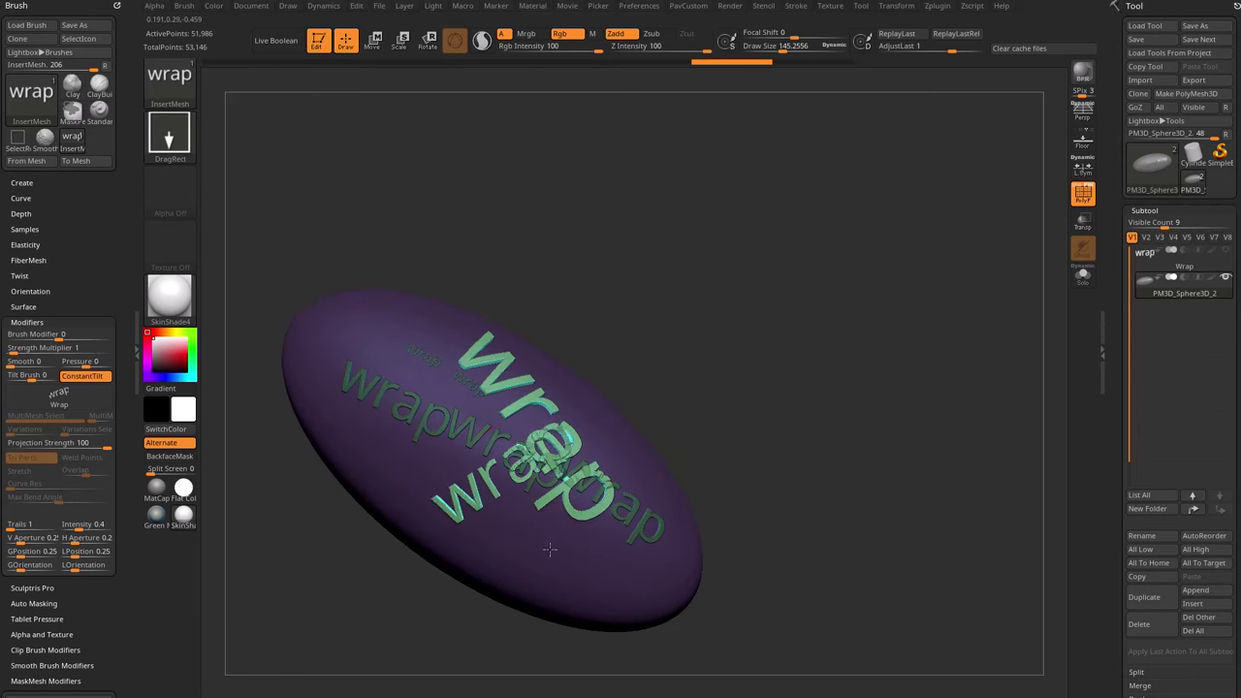
pyautogui.moveTo(576, 590); pyautogui.dragTo(592, 618)
pyautogui.moveTo(841, 461); pyautogui.dragTo(845, 382)
pyautogui.hotkey('ctrl', 'z')
# Undo the remaining large and brush-sized wrap insertions
pyautogui.moveTo(665, 407)
pyautogui.mouseDown()
pyautogui.moveTo(773, 362)
pyautogui.moveTo(798, 302)
pyautogui.moveTo(822, 302)
pyautogui.mouseUp()
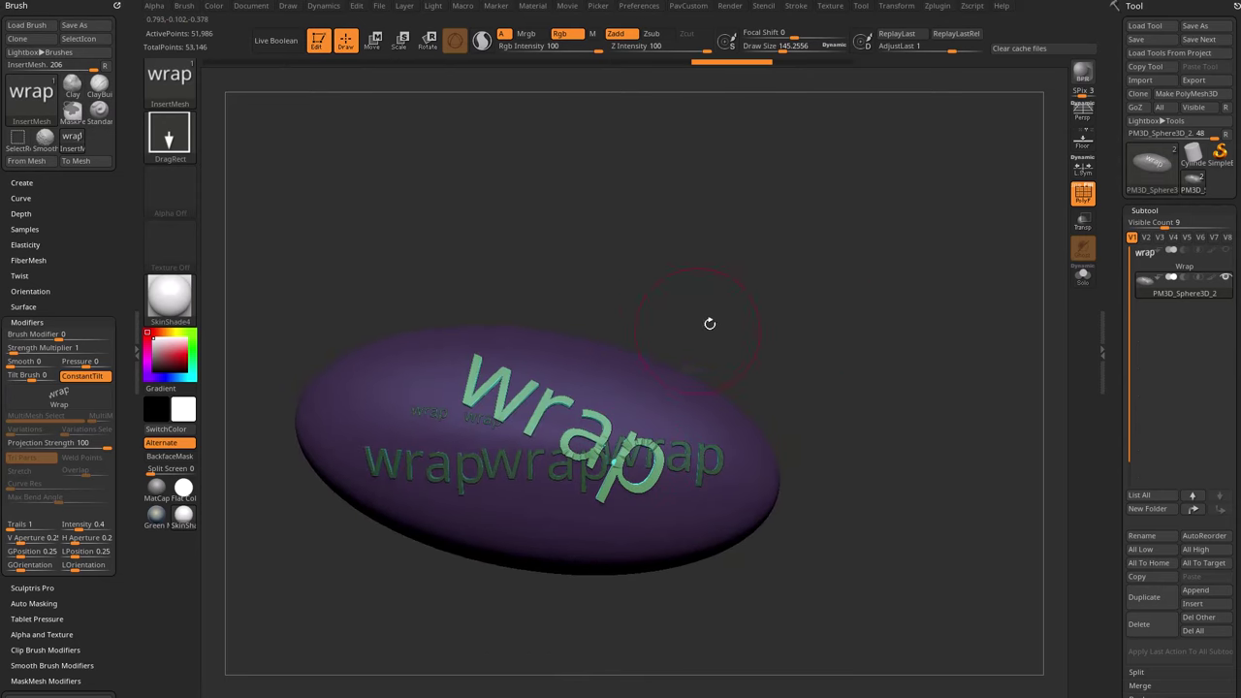
pyautogui.moveTo(710, 323); pyautogui.dragTo(762, 277)
pyautogui.hotkey('ctrl', 'z')
pyautogui.hotkey('ctrl', 'z')
pyautogui.hotkey('ctrl', 'z')
pyautogui.hotkey('ctrl', 'z')
pyautogui.hotkey('ctrl', 'z')
# Insert three brush-sized wrap copies spaced apart along the ellipsoid
pyautogui.moveTo(765, 333)
pyautogui.mouseDown()
pyautogui.moveTo(860, 283)
pyautogui.moveTo(873, 228)
pyautogui.mouseUp()
pyautogui.moveTo(455, 434); pyautogui.dragTo(751, 465)
pyautogui.moveTo(868, 373); pyautogui.dragTo(889, 326)
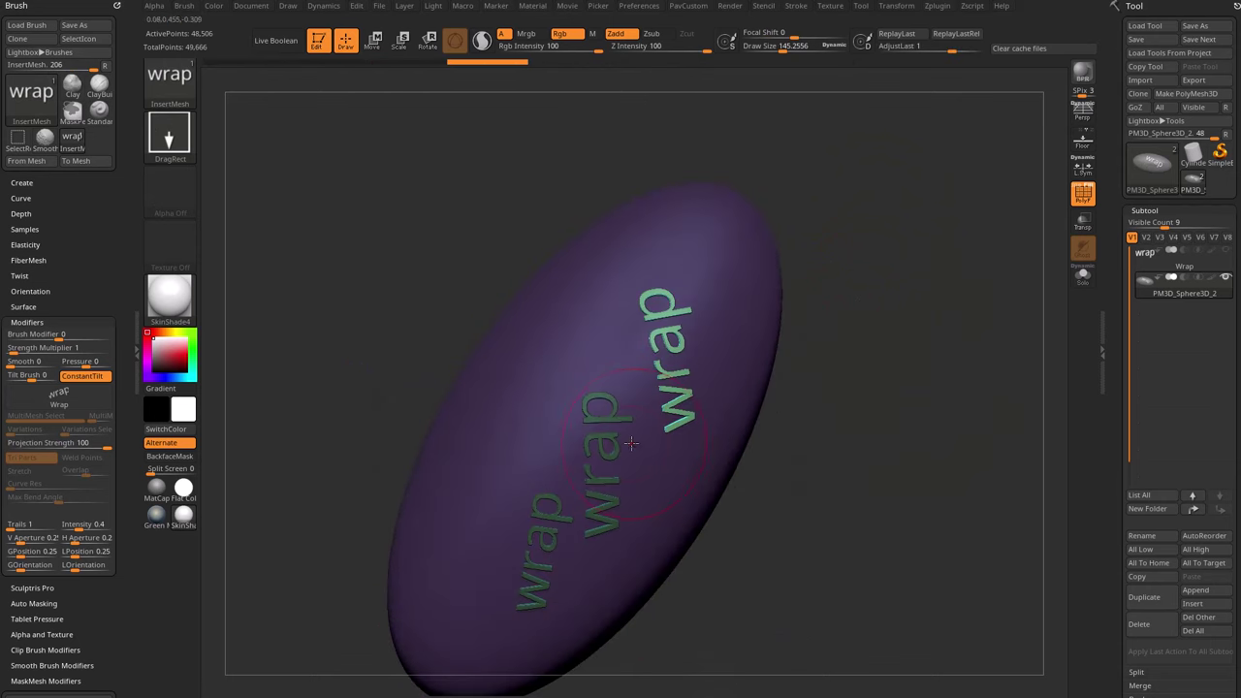
# Try inserting a larger wrap copy across the three existing ones, and undo it
pyautogui.moveTo(650, 464); pyautogui.dragTo(665, 419)
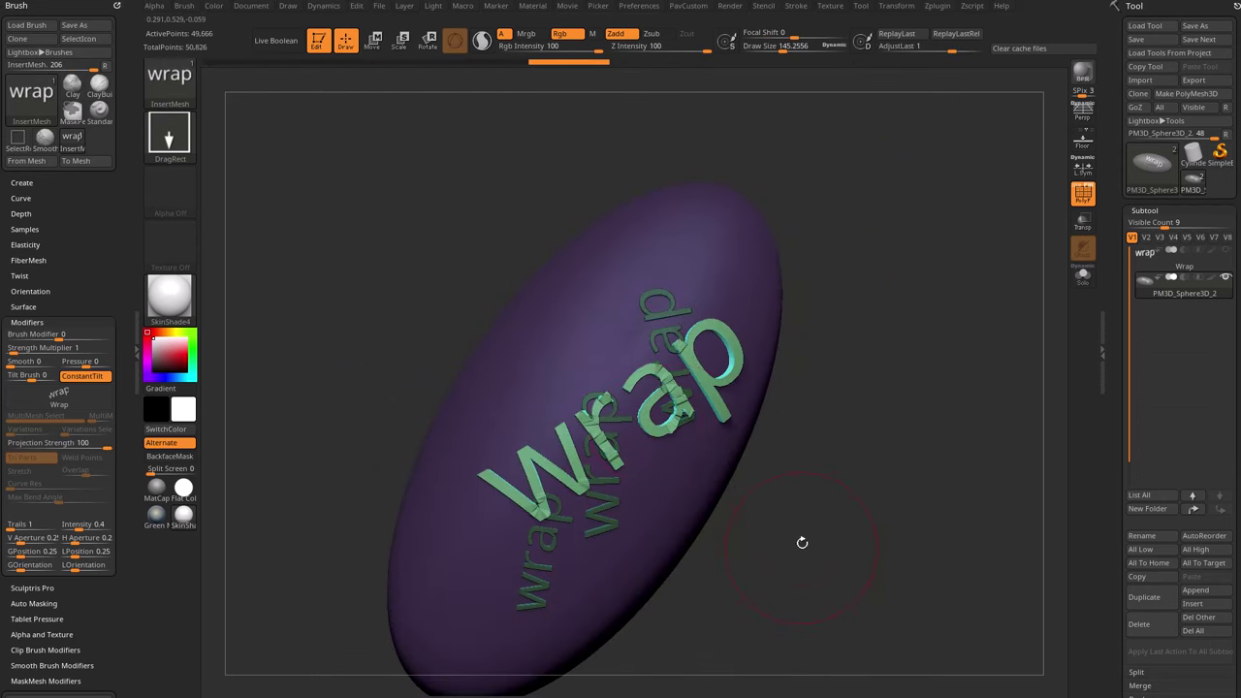
pyautogui.hotkey('ctrl', 'z')
pyautogui.moveTo(834, 495); pyautogui.dragTo(861, 388)
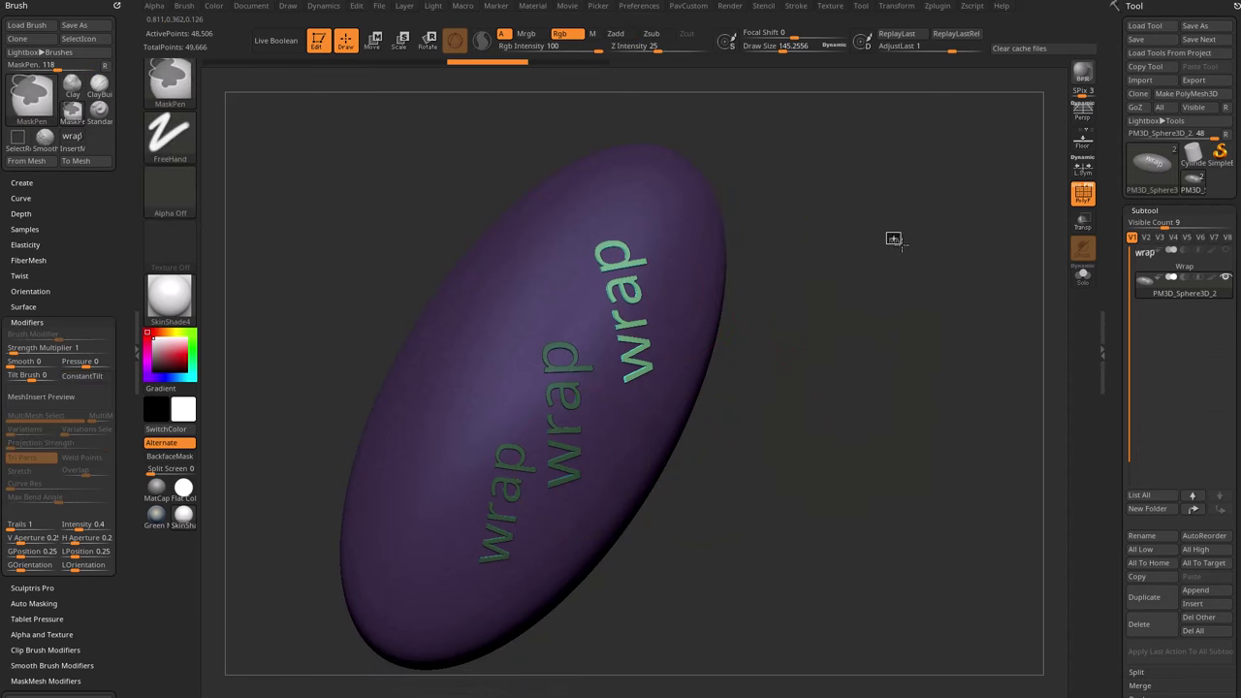
# Clear the mask and isolate the ellipsoid by hiding the inserted wrap copies
pyautogui.keyDown('ctrl'); pyautogui.moveTo(892, 238); pyautogui.dragTo(928, 272); pyautogui.keyUp('ctrl')
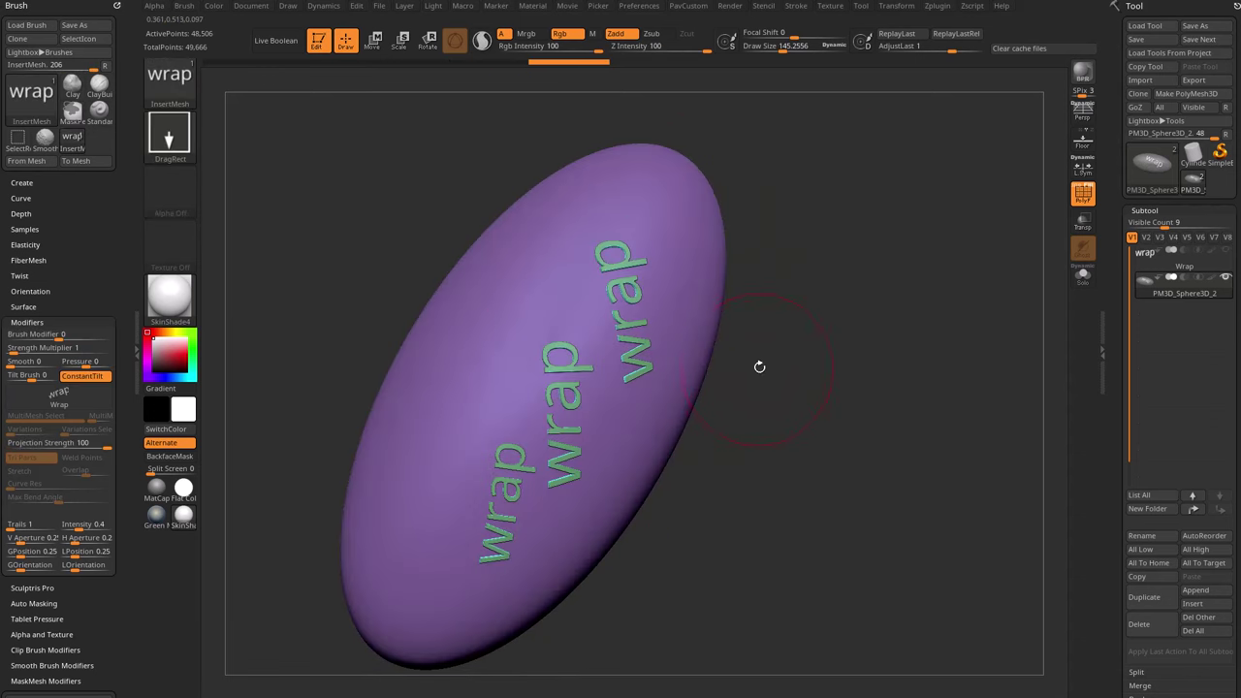
pyautogui.hotkey('ctrl', 'shift')
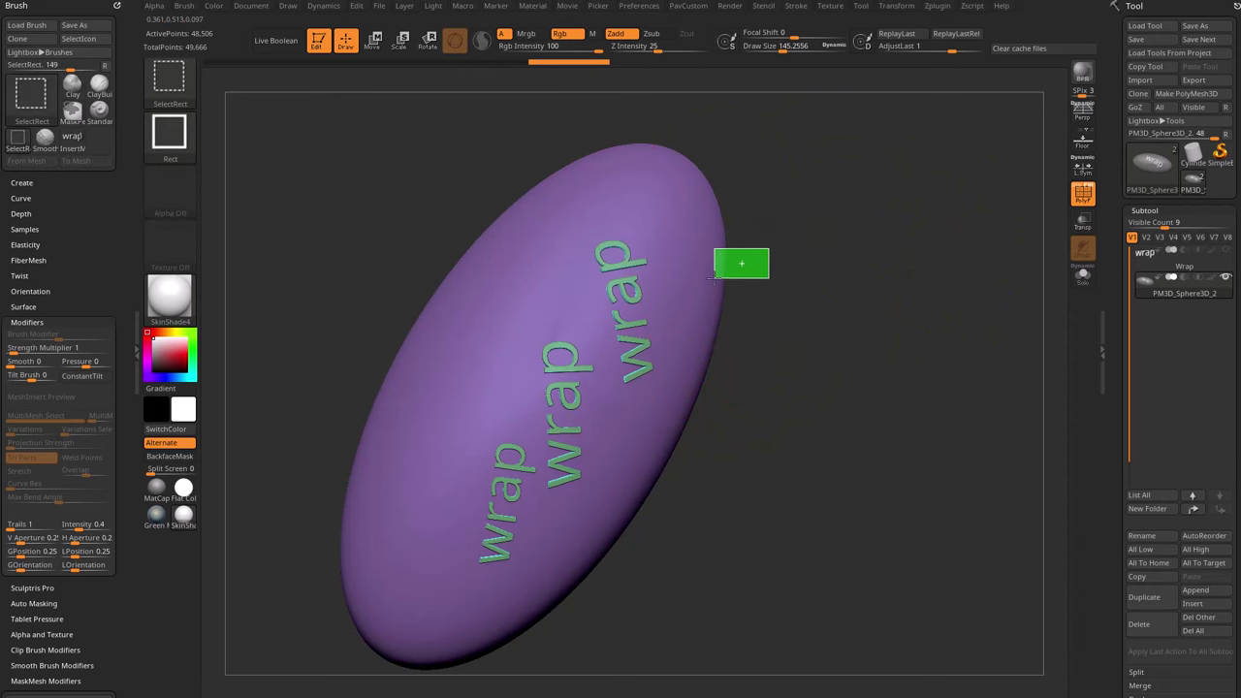
pyautogui.keyDown('ctrl'); pyautogui.keyDown('shift'); pyautogui.click(714, 277); pyautogui.keyUp('shift'); pyautogui.keyUp('ctrl')
pyautogui.hotkey('ctrl', 'shift', 'a')
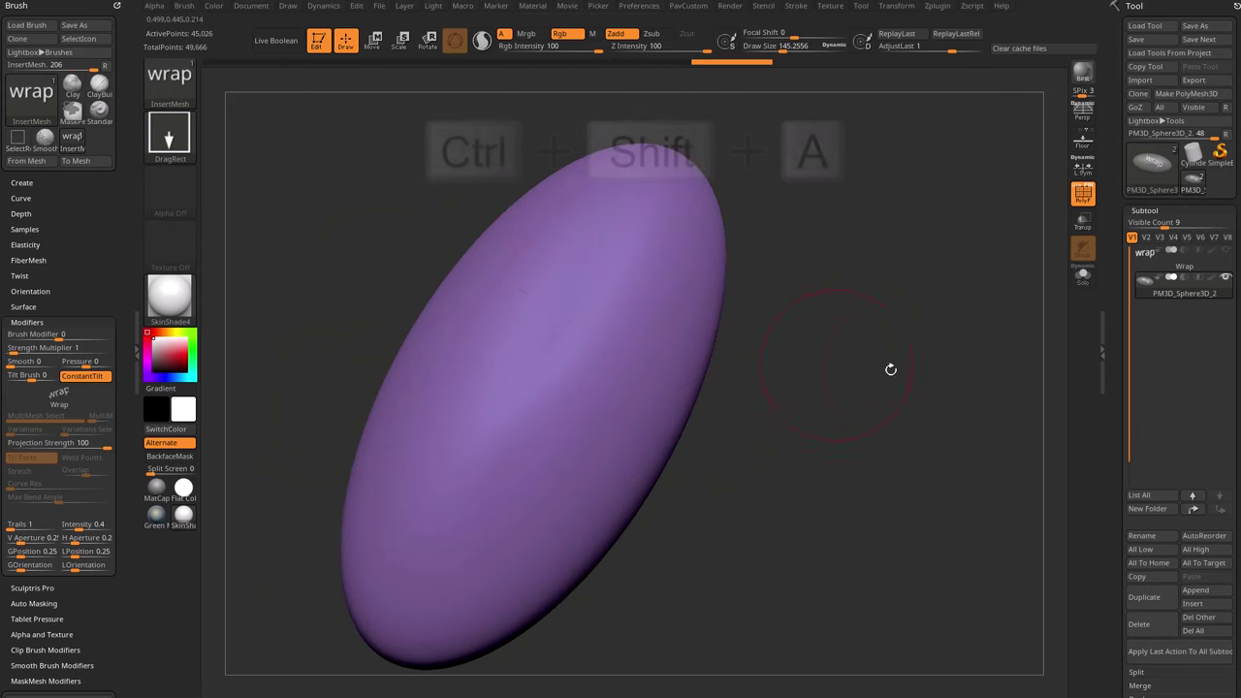
# Split the hidden wrap copies off the ellipsoid into their own subtool
pyautogui.scroll(-5, 1131, 418)
pyautogui.click(1133, 419)
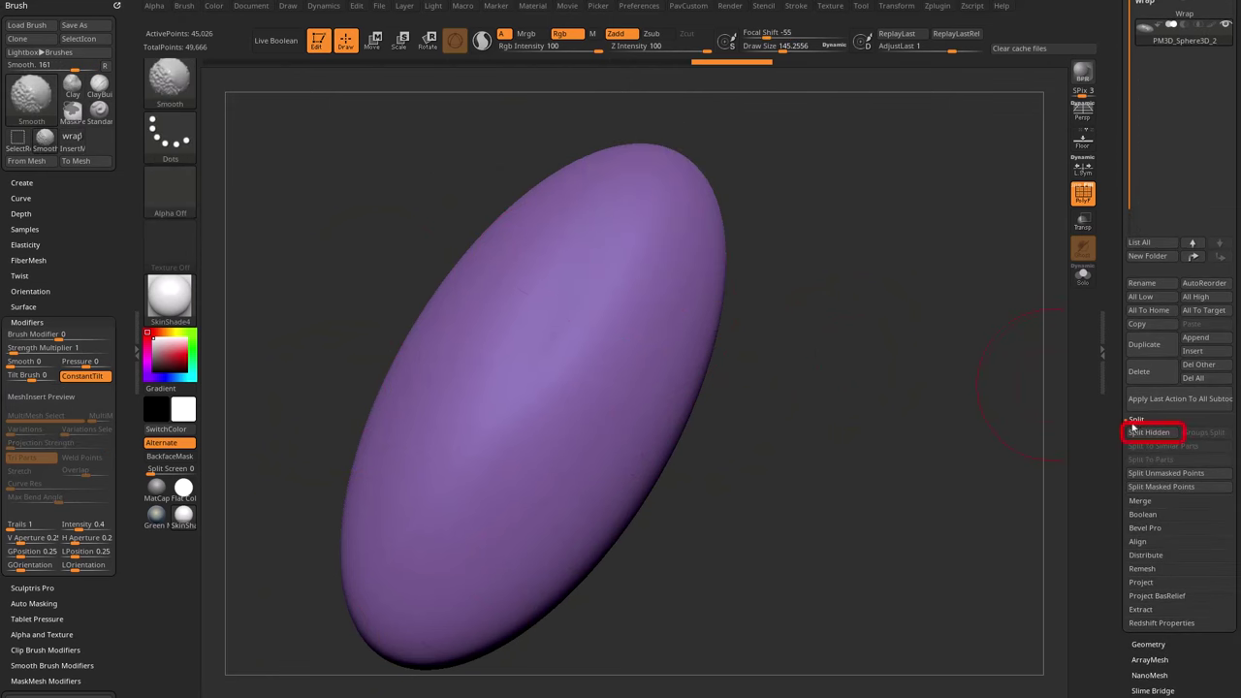
pyautogui.click(1137, 432)
pyautogui.moveTo(834, 359)
pyautogui.mouseDown()
pyautogui.moveTo(922, 294)
pyautogui.moveTo(907, 294)
pyautogui.moveTo(842, 378)
pyautogui.mouseUp()
pyautogui.moveTo(1115, 233); pyautogui.dragTo(1077, 360)
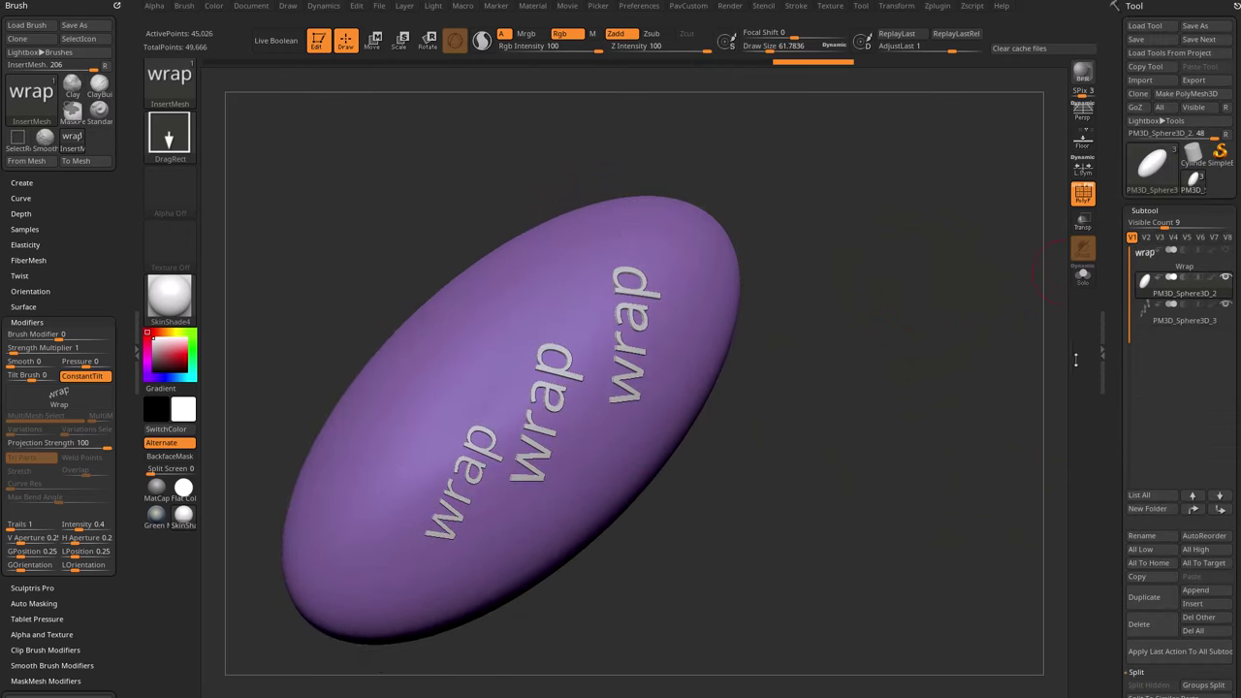
pyautogui.moveTo(914, 433); pyautogui.dragTo(1040, 325)
# Check the separated wrap text by making its subtool active, and return to the ellipsoid subtool
pyautogui.click(1157, 309)
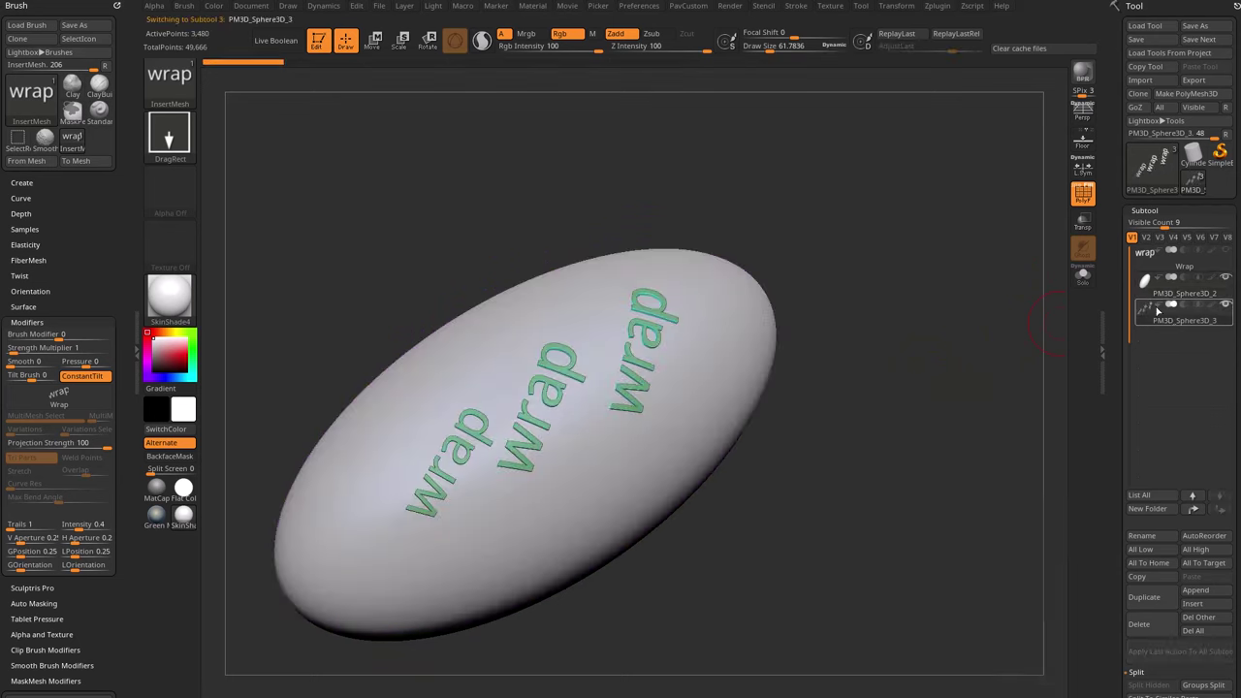
pyautogui.moveTo(916, 267)
pyautogui.mouseDown()
pyautogui.moveTo(889, 310)
pyautogui.moveTo(929, 275)
pyautogui.mouseUp()
pyautogui.click(1166, 290)
pyautogui.moveTo(950, 335); pyautogui.dragTo(955, 336)
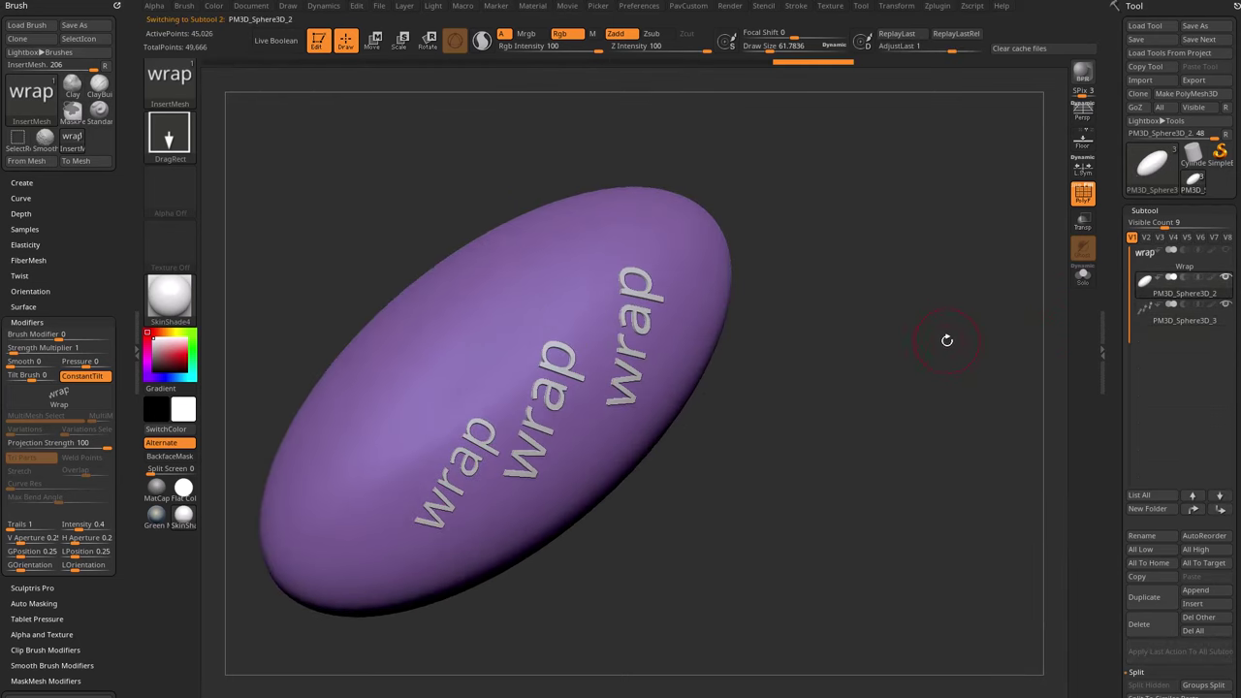
# Insert four wrap copies of varying sizes across and beside the separated text on the ellipsoid
pyautogui.press('b')
pyautogui.click(937, 644)
pyautogui.moveTo(864, 401); pyautogui.dragTo(919, 426)
pyautogui.moveTo(554, 456); pyautogui.dragTo(576, 570)
pyautogui.moveTo(922, 396)
pyautogui.mouseDown()
pyautogui.moveTo(893, 290)
pyautogui.moveTo(786, 323)
pyautogui.moveTo(666, 331)
pyautogui.mouseUp()
pyautogui.moveTo(961, 331)
pyautogui.mouseDown()
pyautogui.moveTo(950, 355)
pyautogui.moveTo(642, 372)
pyautogui.moveTo(654, 428)
pyautogui.mouseUp()
pyautogui.moveTo(852, 414); pyautogui.dragTo(902, 335)
pyautogui.moveTo(942, 395)
pyautogui.keyDown('alt'); pyautogui.mouseDown()
pyautogui.moveTo(958, 355)
pyautogui.moveTo(875, 372)
pyautogui.mouseUp(); pyautogui.keyUp('alt')
pyautogui.moveTo(484, 466); pyautogui.dragTo(487, 527)
pyautogui.moveTo(960, 441); pyautogui.dragTo(985, 451)
pyautogui.moveTo(984, 451); pyautogui.dragTo(970, 339)
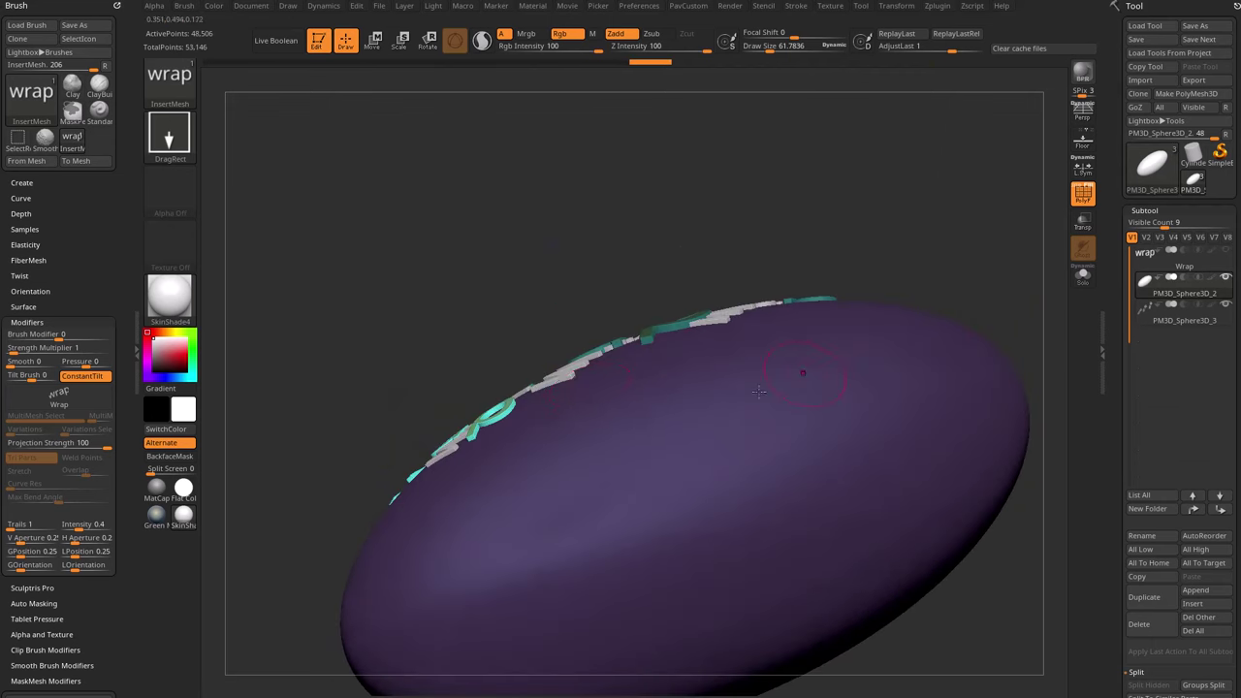
pyautogui.moveTo(917, 262); pyautogui.dragTo(912, 380)
pyautogui.keyDown('alt'); pyautogui.moveTo(942, 258); pyautogui.dragTo(934, 319); pyautogui.keyUp('alt')
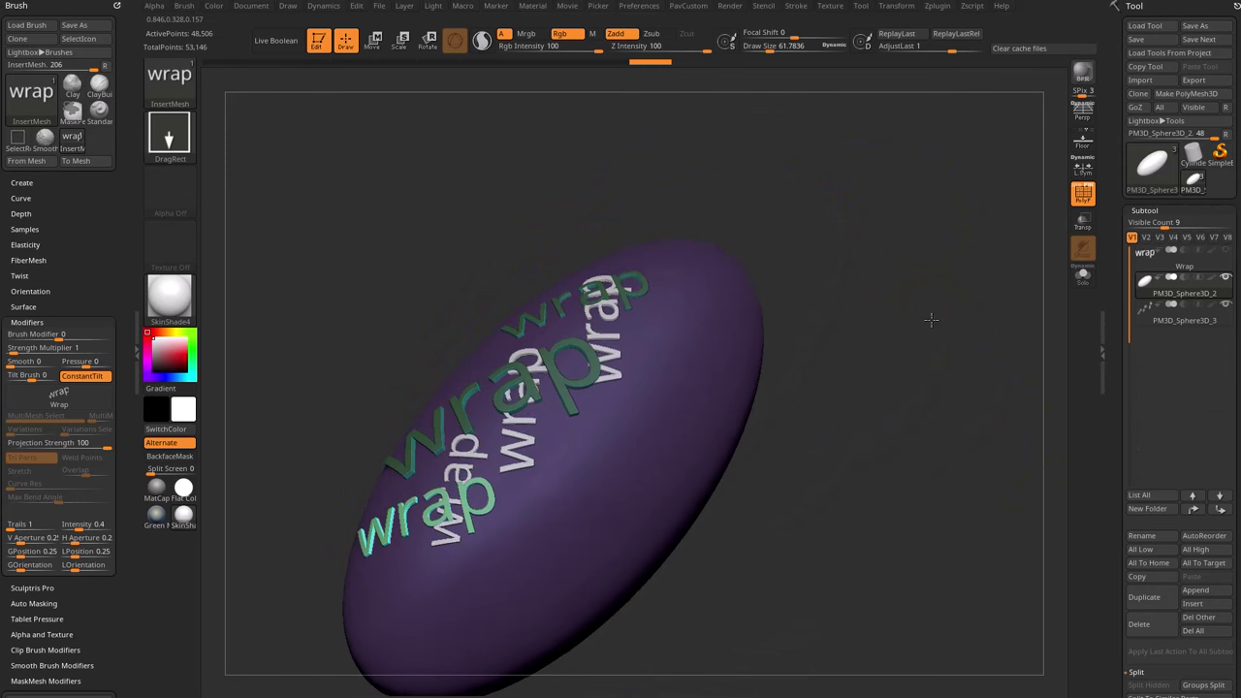
pyautogui.moveTo(624, 485); pyautogui.dragTo(698, 565)
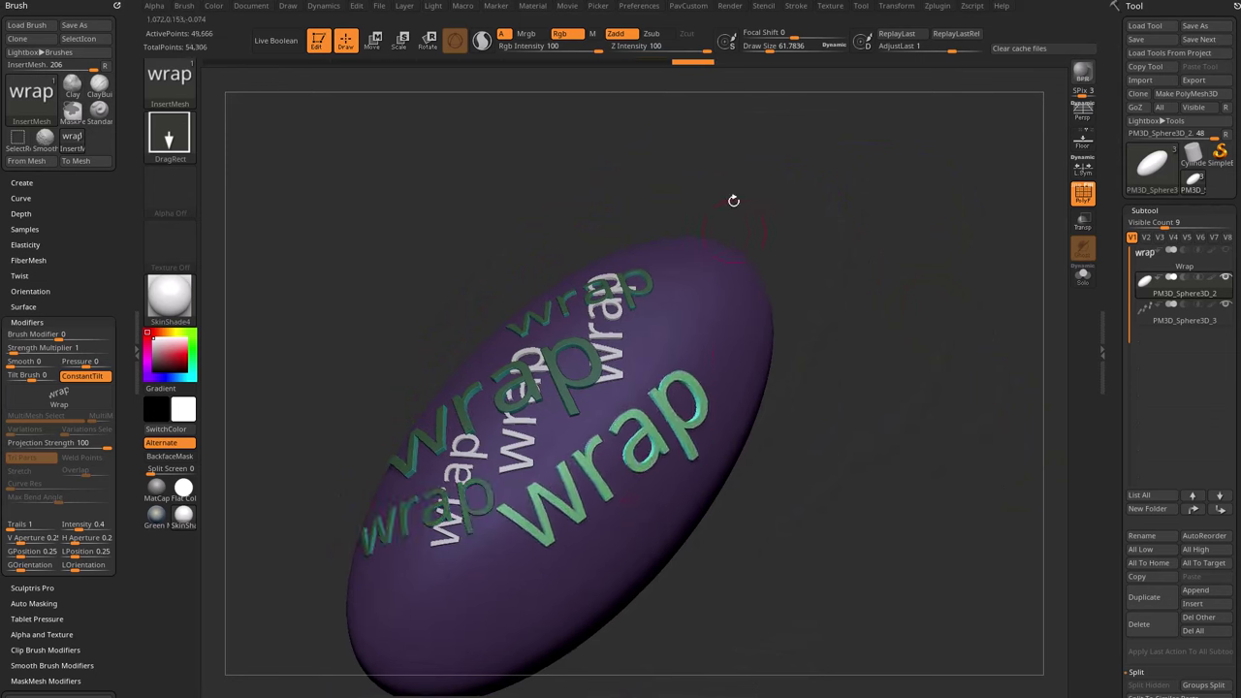
# Undo the new wrap insertions around the separated text
pyautogui.moveTo(700, 84)
pyautogui.mouseDown()
pyautogui.moveTo(915, 271)
pyautogui.moveTo(892, 249)
pyautogui.moveTo(948, 285)
pyautogui.moveTo(973, 339)
pyautogui.mouseUp()
pyautogui.press('ctrl')
pyautogui.hotkey('ctrl', 'z')
pyautogui.hotkey('ctrl', 'z')
pyautogui.hotkey('ctrl', 'z')
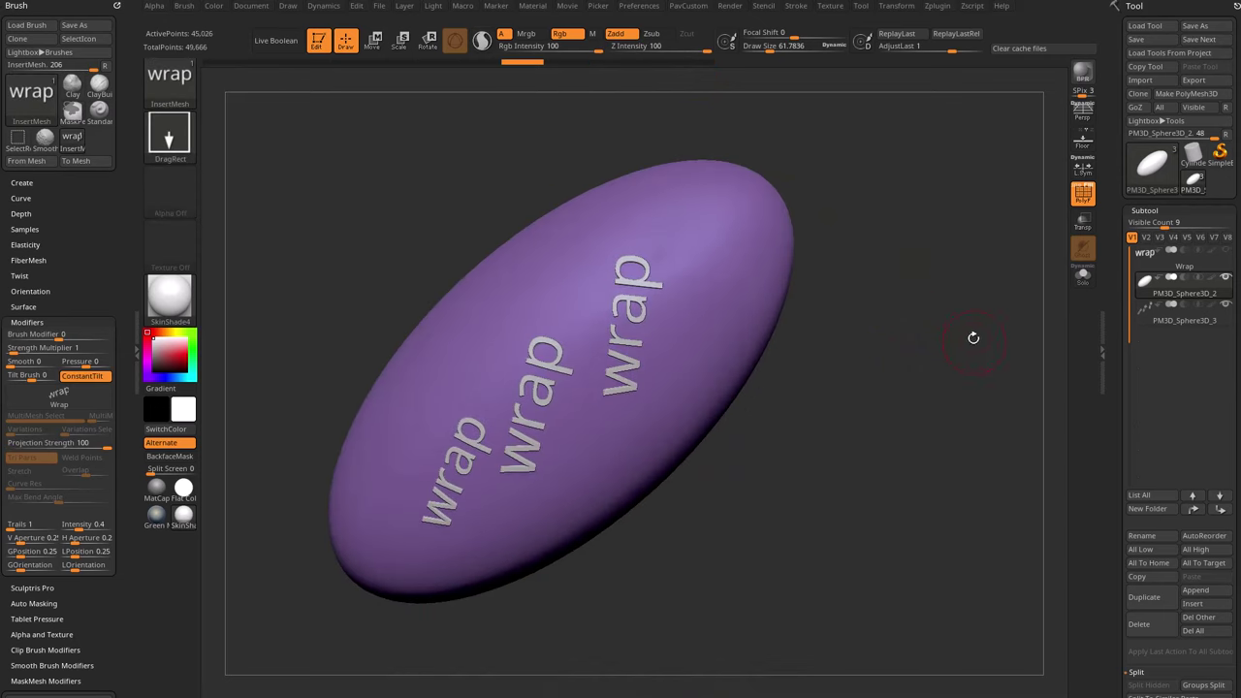
# Delete the subtool containing the three separated wrap copies and accept the non-undoable operation
pyautogui.click(1175, 318)
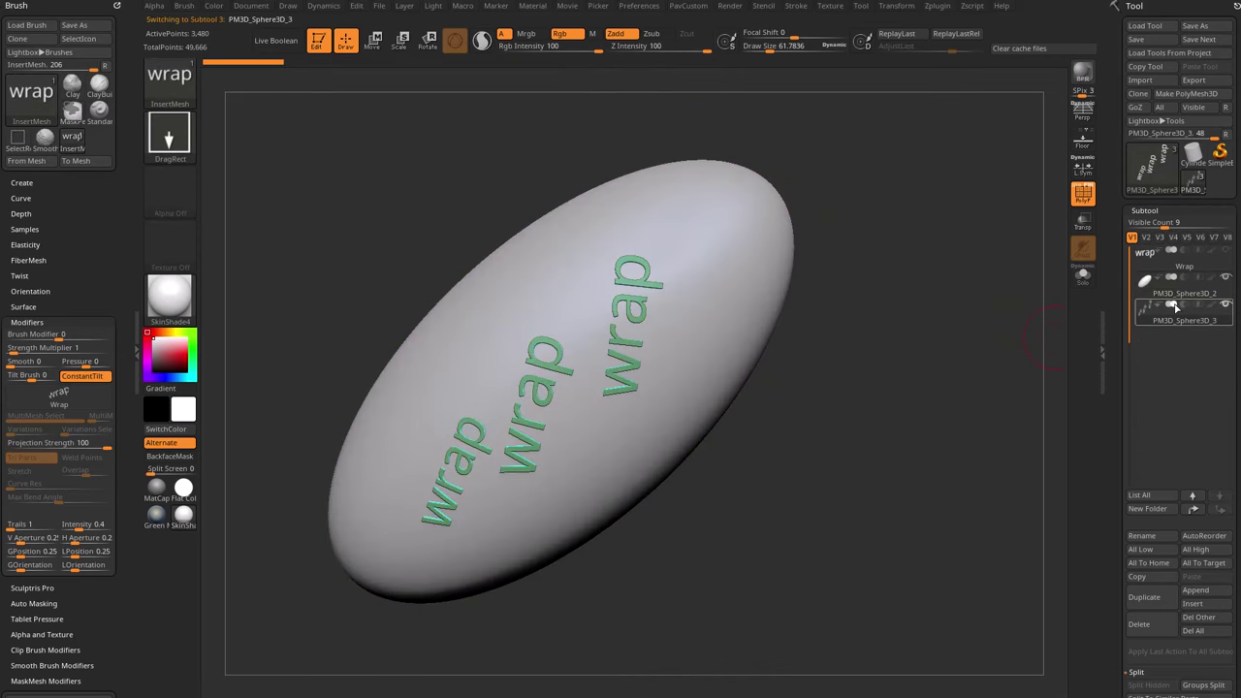
pyautogui.click(1140, 626)
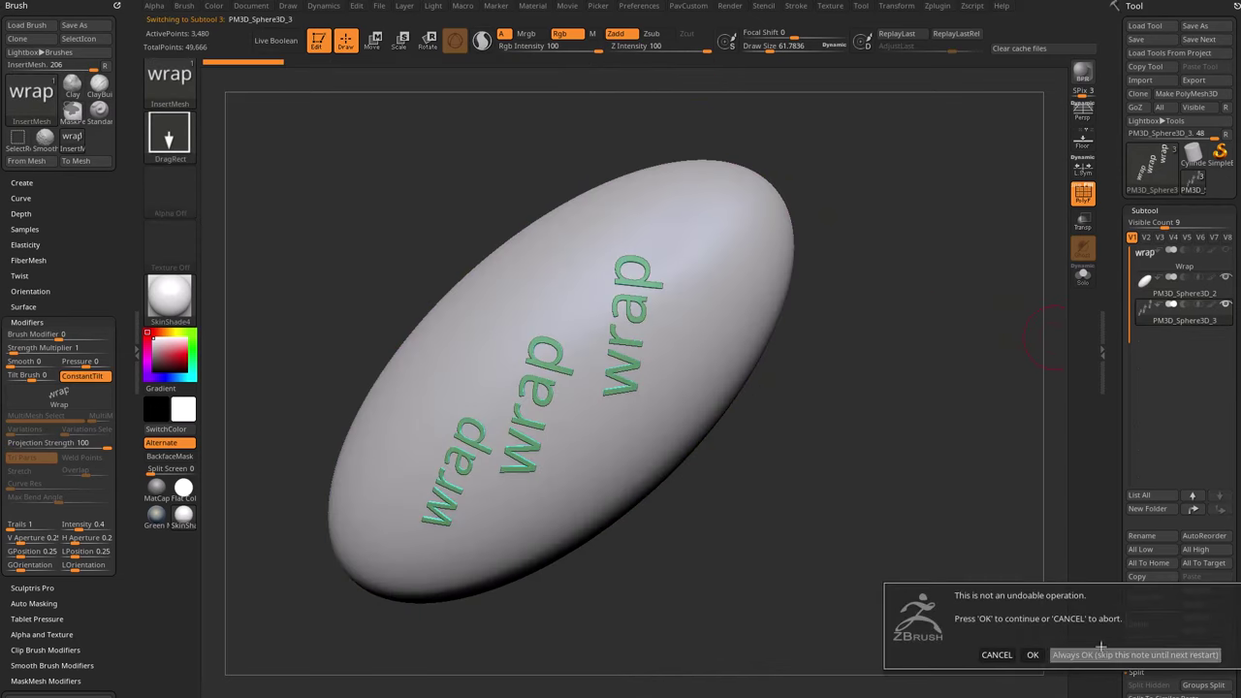
pyautogui.click(1033, 654)
# Insert a wrap copy on the cleared ellipsoid, and undo it after opening the brush's Depth settings
pyautogui.moveTo(976, 291); pyautogui.dragTo(1022, 313)
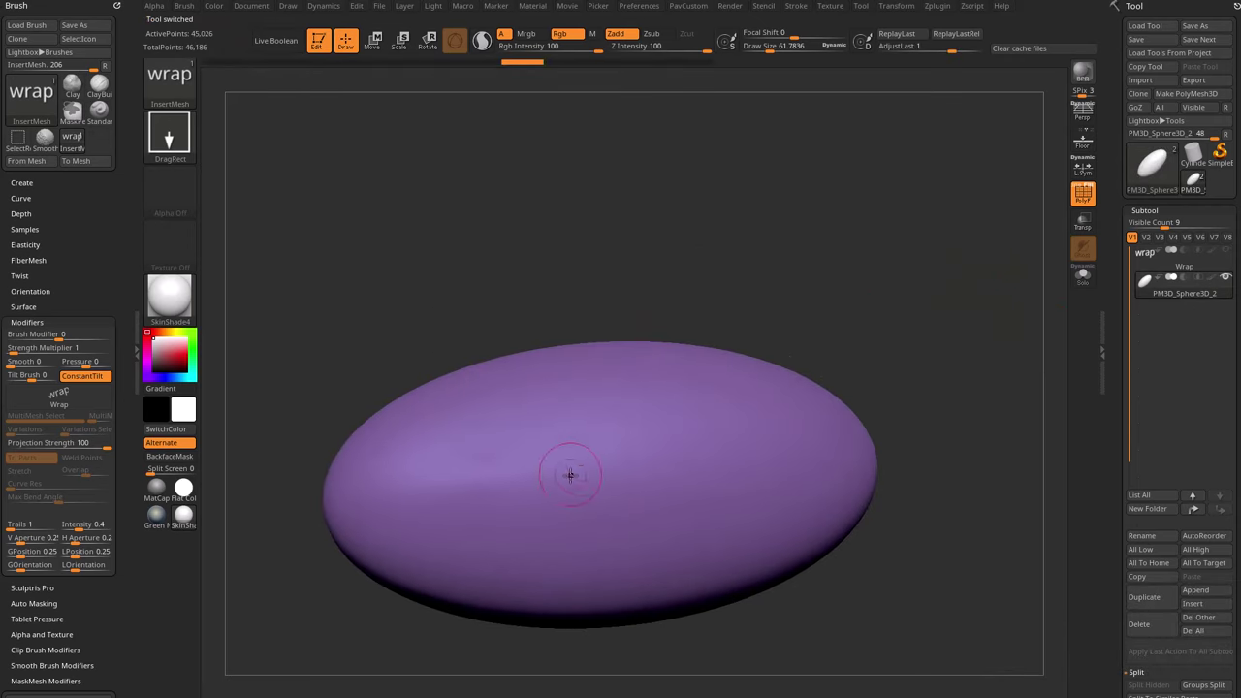
pyautogui.moveTo(787, 290); pyautogui.dragTo(947, 214)
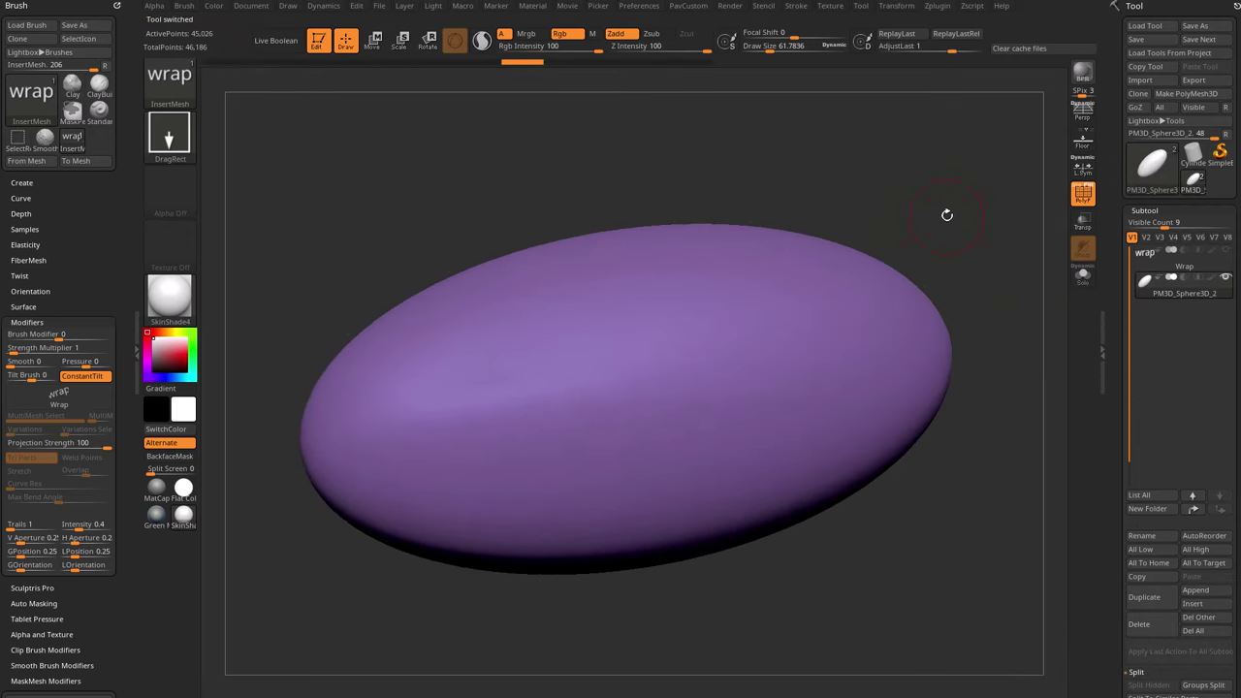
pyautogui.moveTo(596, 406); pyautogui.dragTo(559, 419)
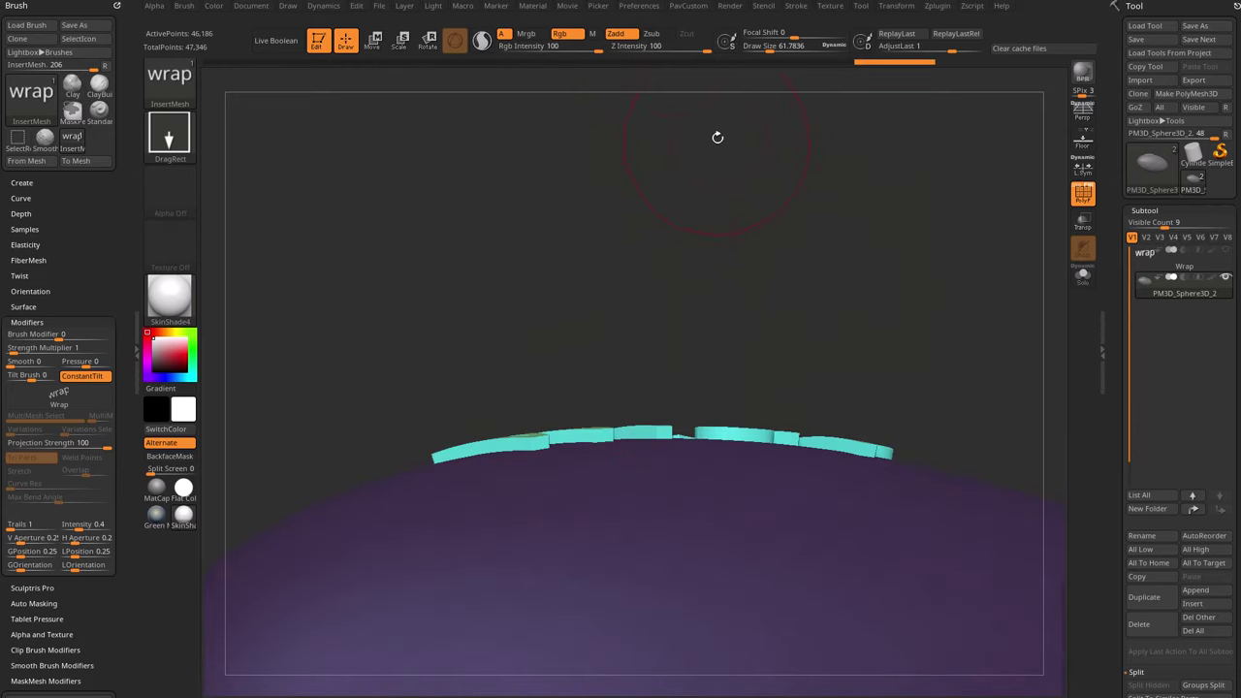
pyautogui.click(21, 214)
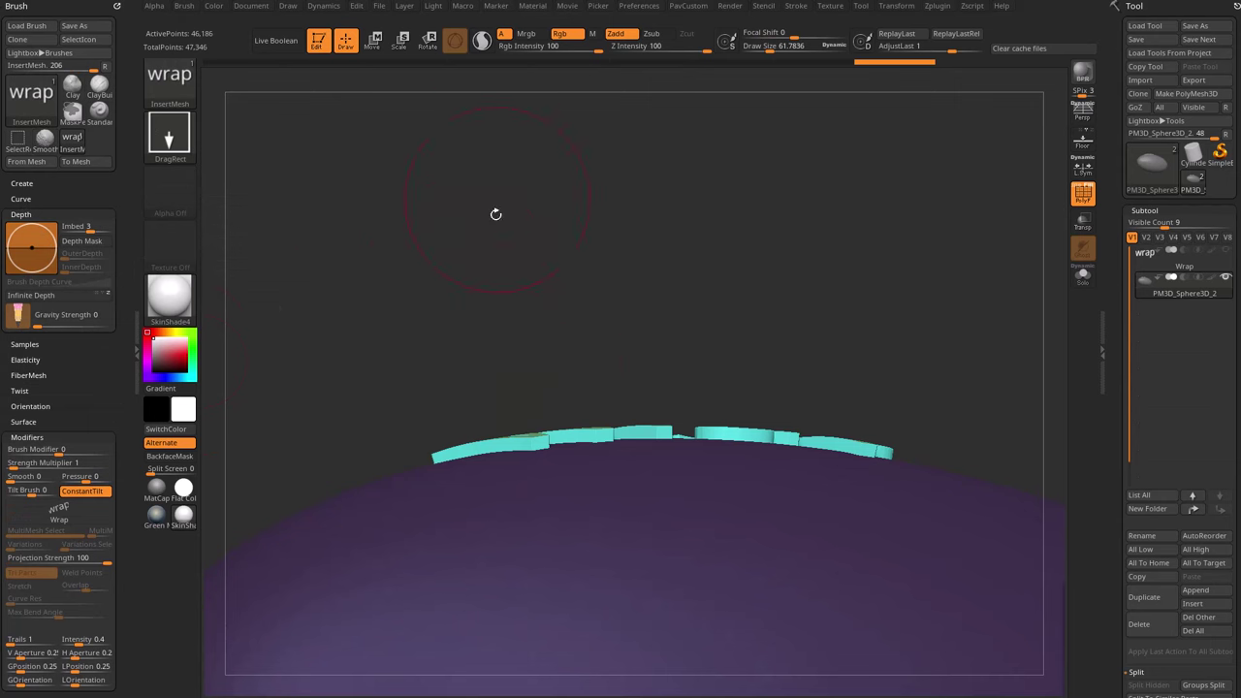
pyautogui.hotkey('ctrl', 'z')
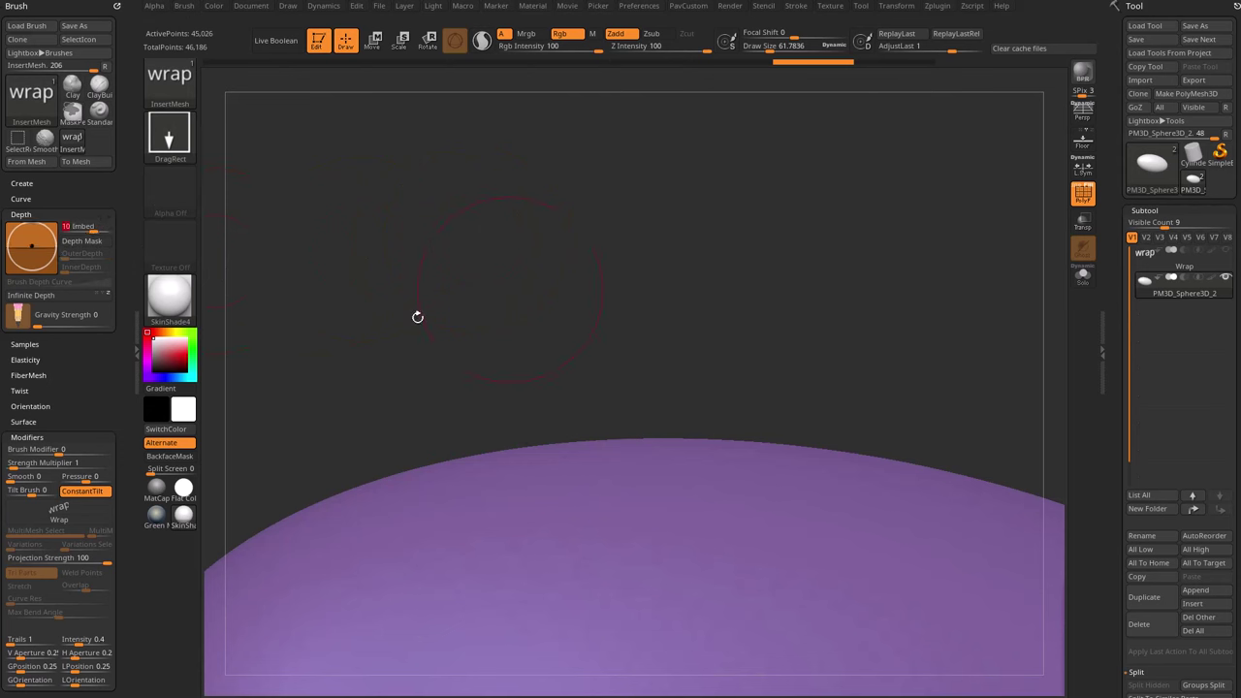
# Try inserting a wrap copy with the brush's Imbed raised to 29, and undo the insertion
pyautogui.moveTo(25, 241); pyautogui.dragTo(32, 242)
pyautogui.keyDown('alt'); pyautogui.moveTo(696, 258); pyautogui.dragTo(614, 120); pyautogui.keyUp('alt')
pyautogui.moveTo(688, 186); pyautogui.dragTo(742, 199)
pyautogui.moveTo(670, 363); pyautogui.dragTo(700, 488)
pyautogui.moveTo(928, 576); pyautogui.dragTo(939, 490)
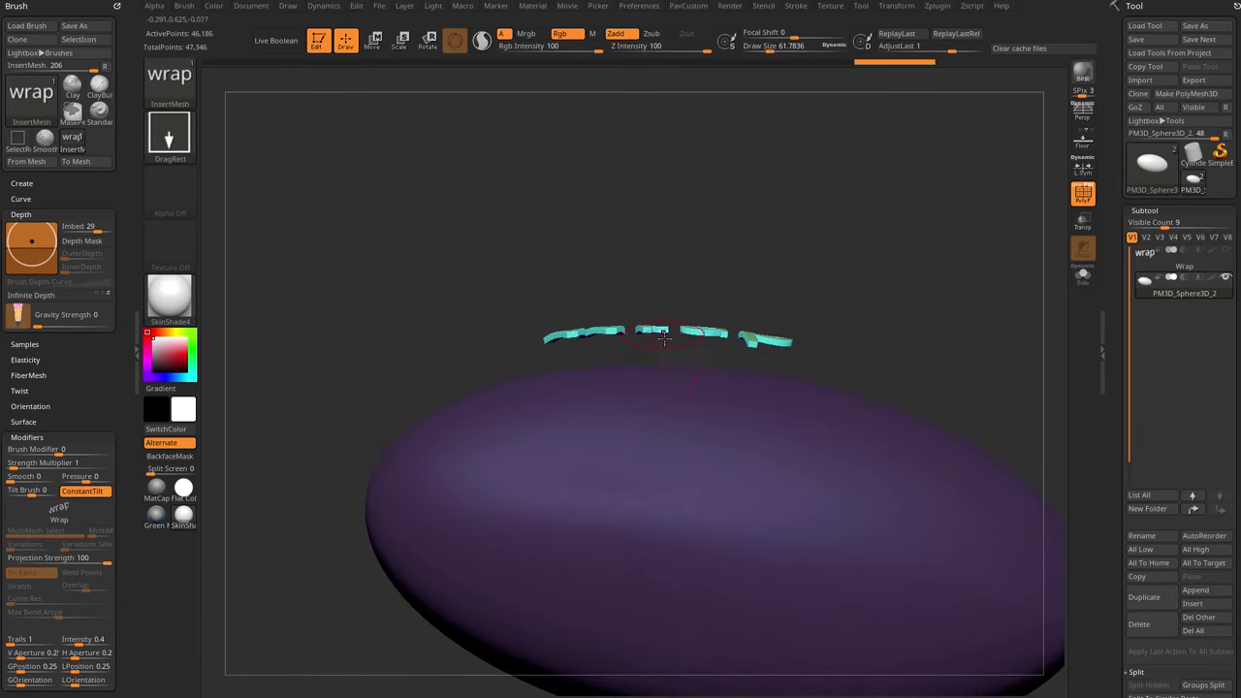
pyautogui.hotkey('ctrl', 'z')
# Try inserting a wrap copy with the brush's Imbed lowered to -17
pyautogui.moveTo(27, 245); pyautogui.dragTo(33, 250)
pyautogui.moveTo(310, 278); pyautogui.dragTo(658, 329)
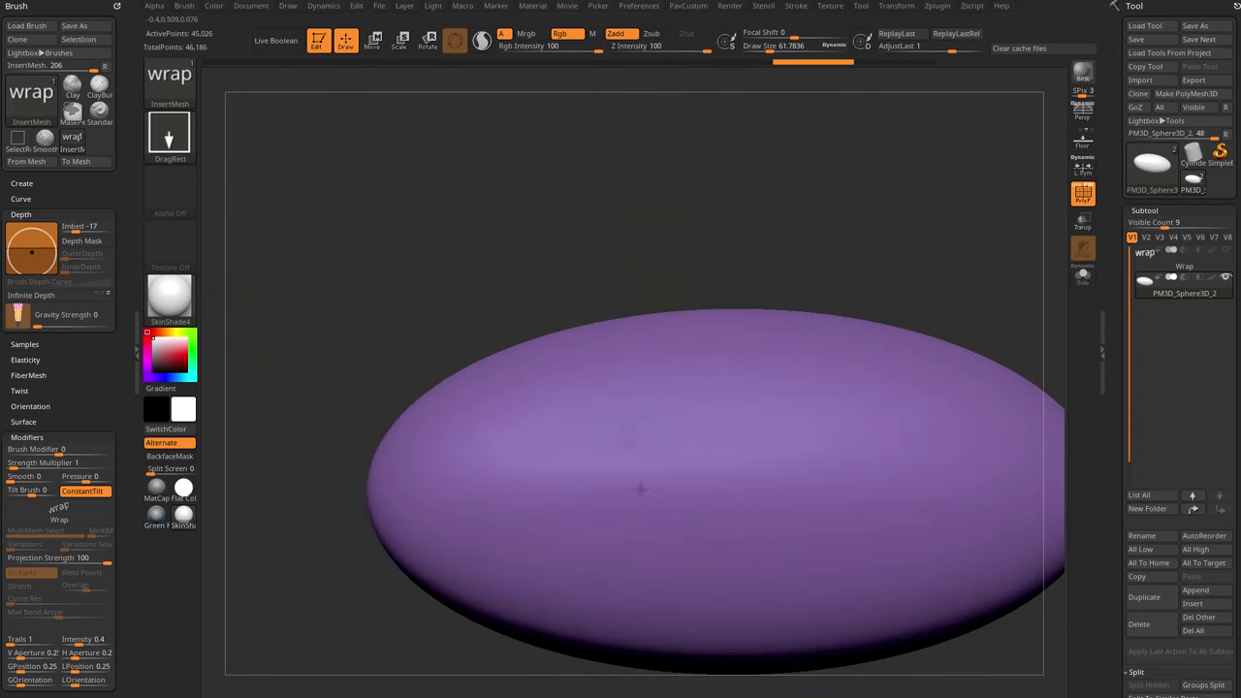
pyautogui.moveTo(640, 489); pyautogui.dragTo(642, 492)
pyautogui.moveTo(970, 243)
pyautogui.mouseDown()
pyautogui.moveTo(934, 239)
pyautogui.moveTo(887, 301)
pyautogui.mouseUp()
pyautogui.moveTo(800, 259); pyautogui.dragTo(739, 239)
# Set the brush's Imbed to 0 and insert a wrap copy on the ellipsoid
pyautogui.click(82, 227)
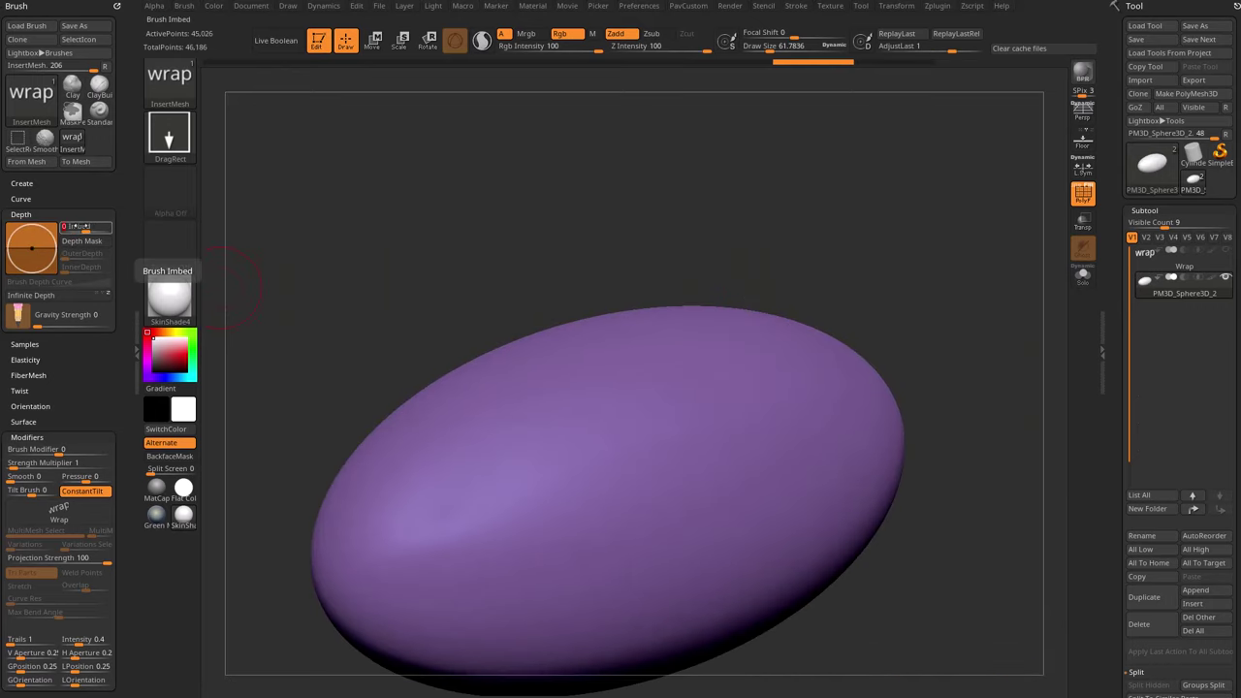
pyautogui.moveTo(592, 471); pyautogui.dragTo(624, 491)
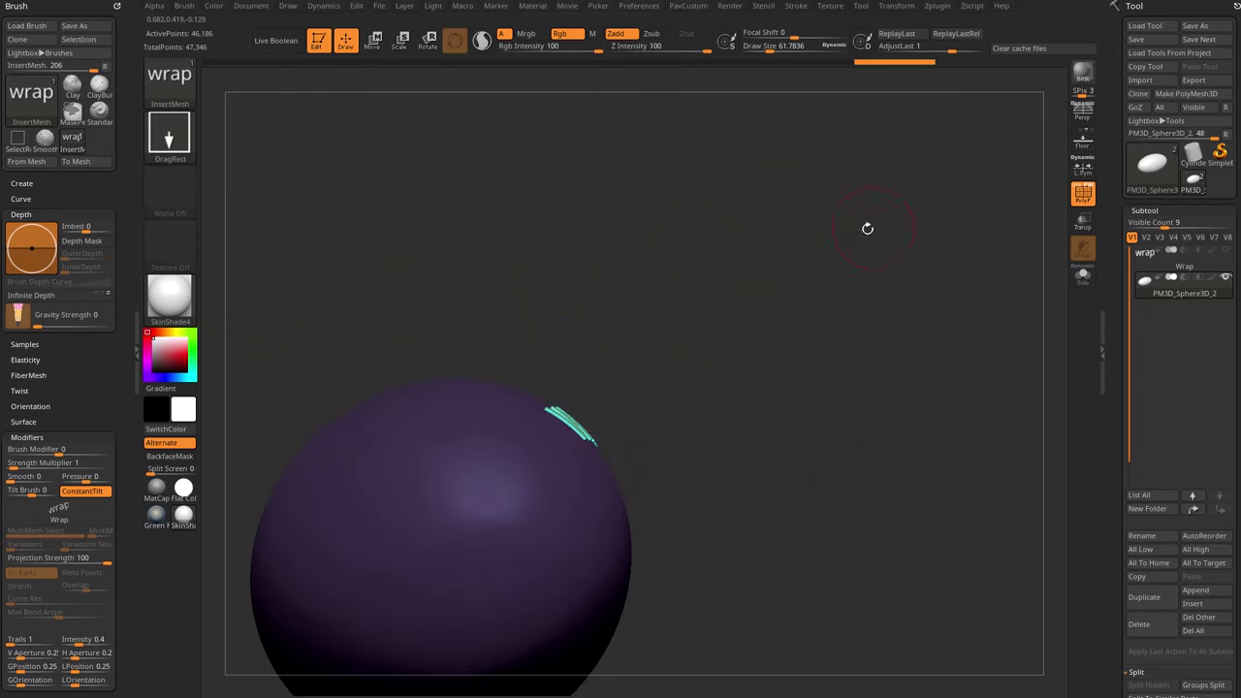
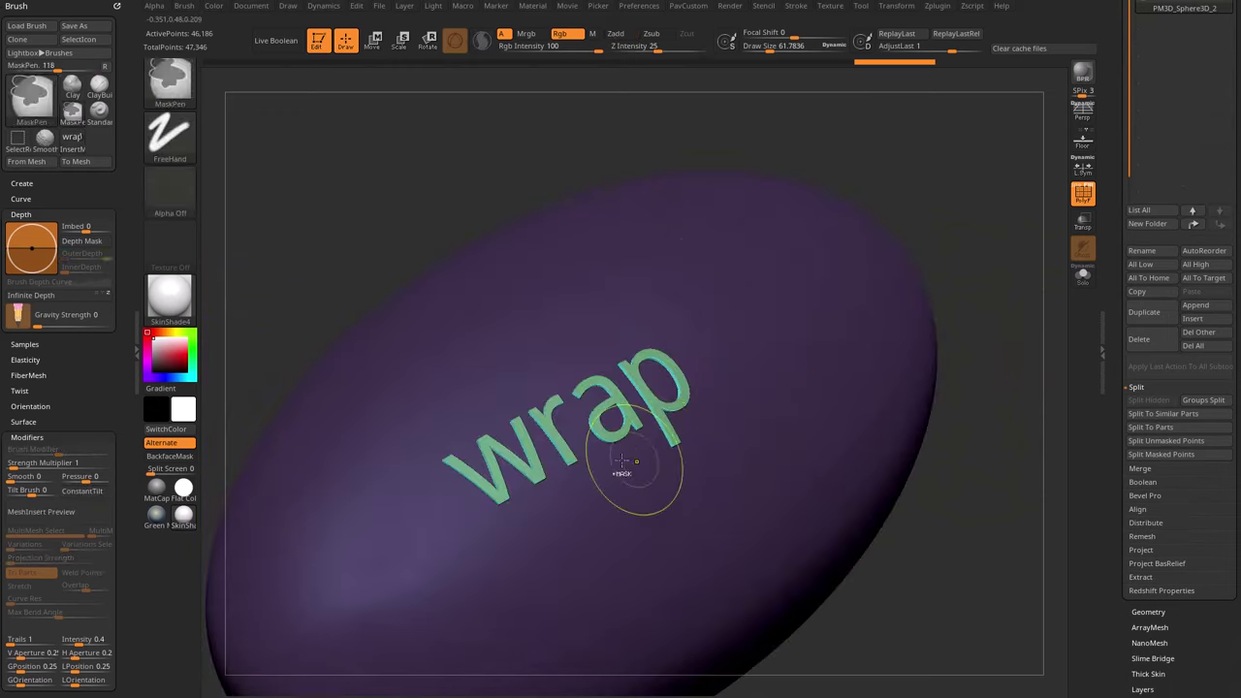
pyautogui.moveTo(568, 438); pyautogui.dragTo(745, 524)
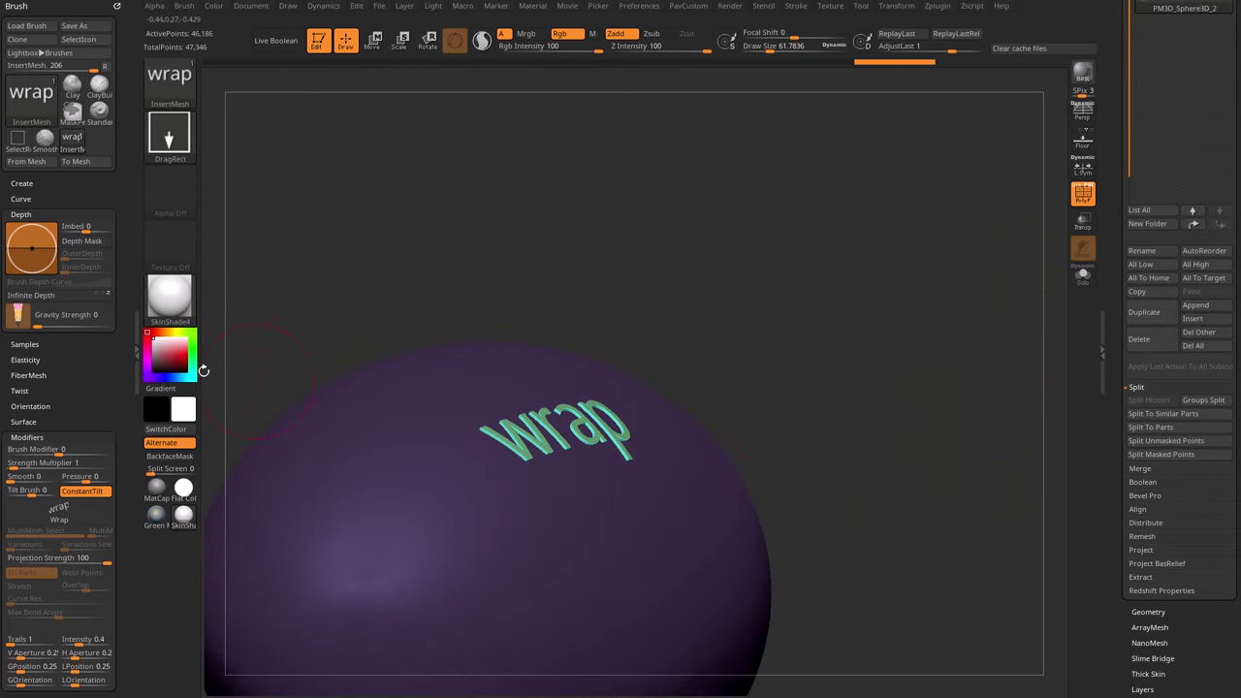
# Open the brush's Auto Masking settings and examine the Auto Mask Mesh Insert option
pyautogui.scroll(-5, 75, 300)
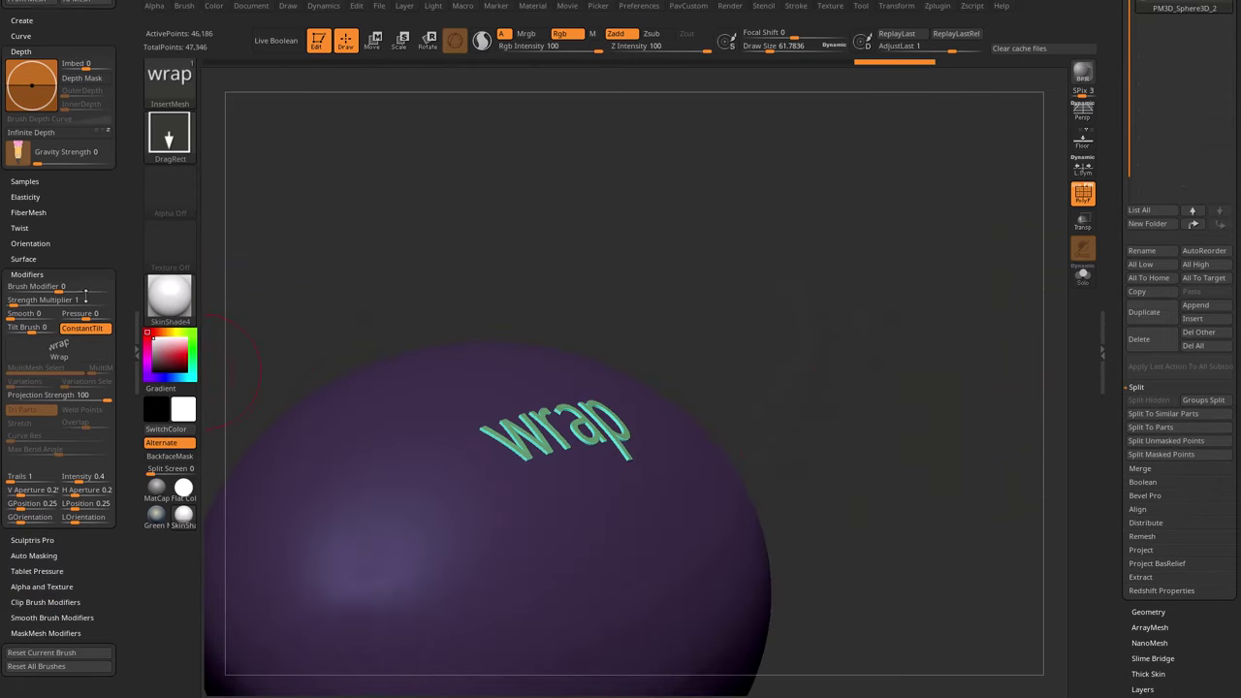
pyautogui.keyDown('shift'); pyautogui.click(44, 555); pyautogui.keyUp('shift')
pyautogui.scroll(-4, 54, 549)
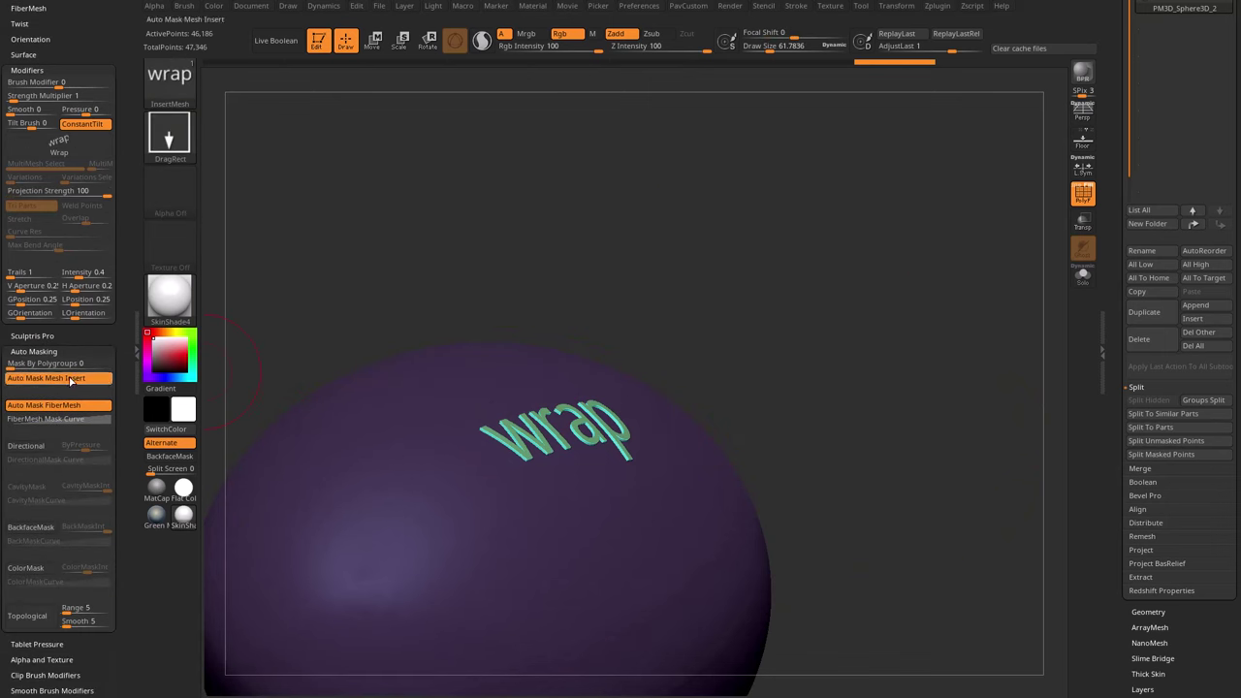
pyautogui.moveTo(867, 288); pyautogui.dragTo(809, 315)
# Undo the last wrap insertion and insert a fresh wrap copy on the ellipsoid
pyautogui.hotkey('ctrl', 'z')
pyautogui.moveTo(511, 424); pyautogui.dragTo(580, 576)
pyautogui.keyDown('alt'); pyautogui.moveTo(781, 266); pyautogui.dragTo(774, 351); pyautogui.keyUp('alt')
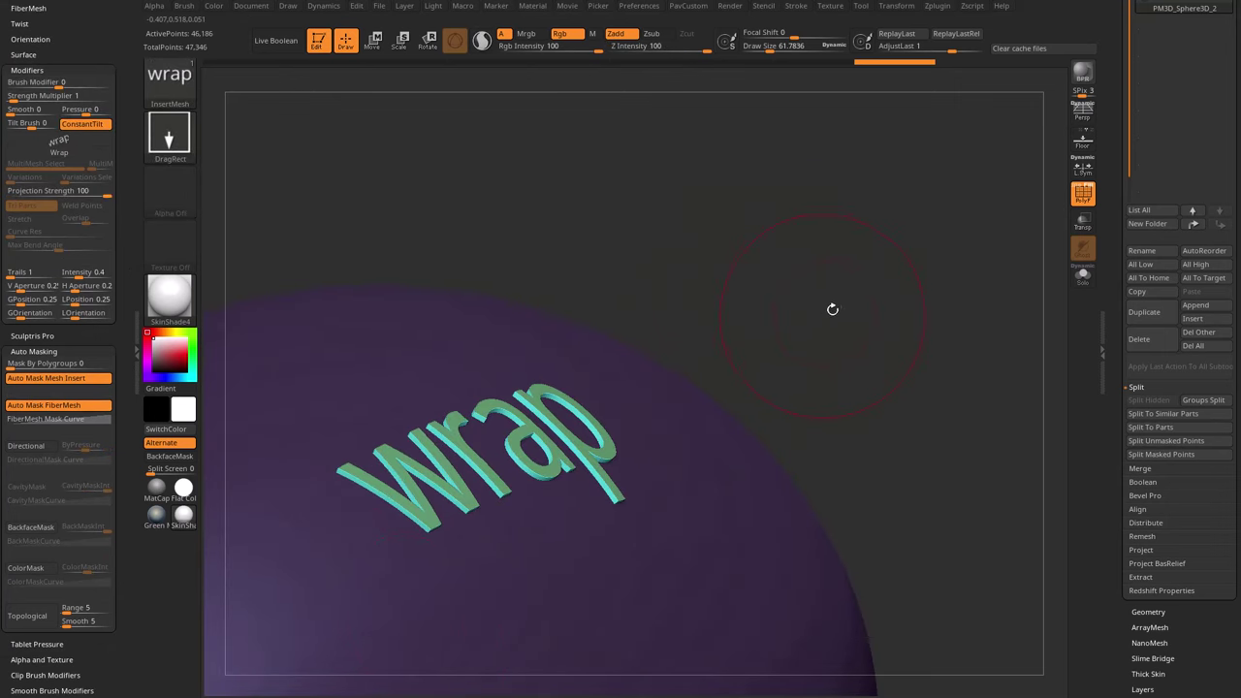
pyautogui.moveTo(829, 312); pyautogui.dragTo(822, 306)
# Try moving the unmasked wrap copy with the Move gizmo, and undo the move
pyautogui.press('w')
pyautogui.moveTo(560, 415); pyautogui.dragTo(555, 385)
pyautogui.hotkey('ctrl', 'z')
pyautogui.keyDown('alt'); pyautogui.moveTo(810, 289); pyautogui.dragTo(684, 342); pyautogui.keyUp('alt')
pyautogui.moveTo(563, 404); pyautogui.dragTo(565, 404)
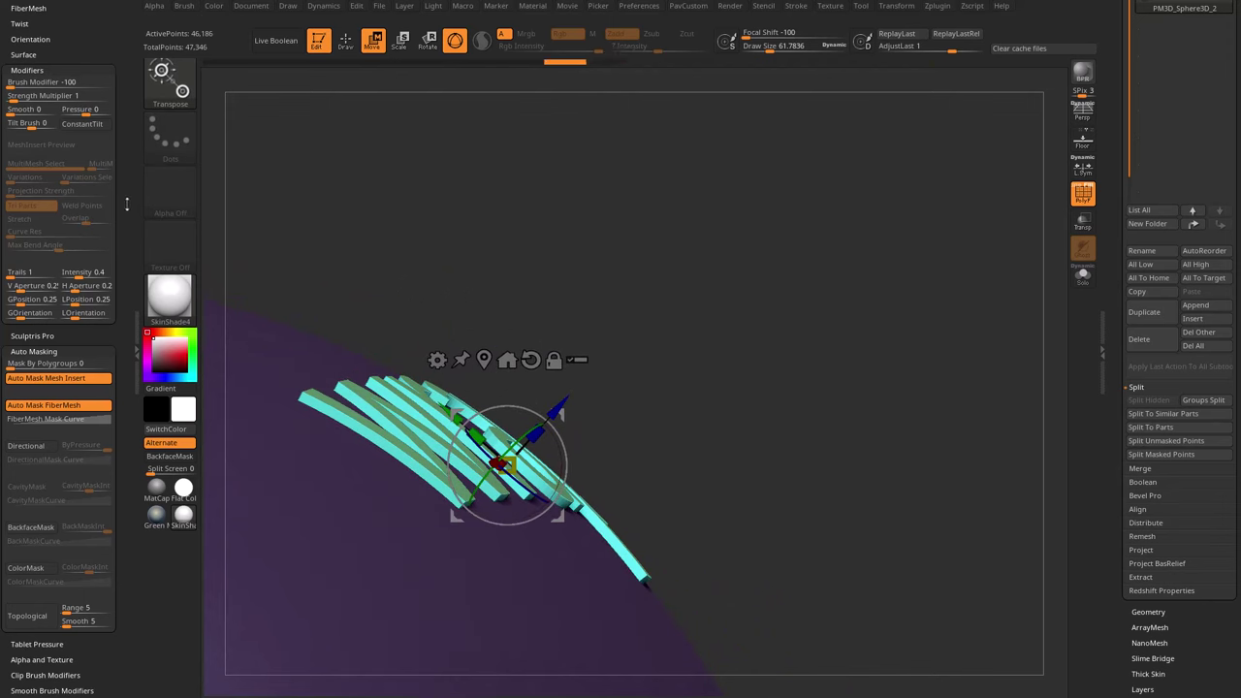
# Try moving the wrap copy off the surface along the gizmo's Z axis, and undo the move
pyautogui.moveTo(126, 146); pyautogui.dragTo(126, 366)
pyautogui.moveTo(780, 338); pyautogui.dragTo(772, 339)
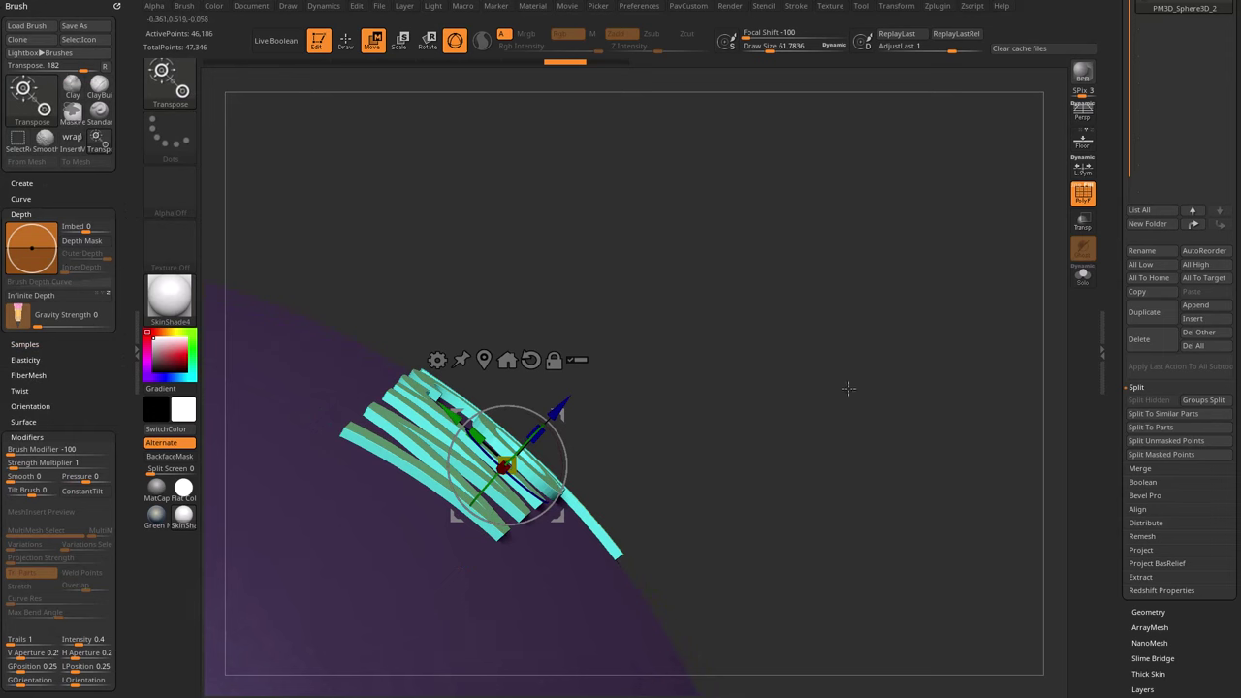
pyautogui.moveTo(776, 330); pyautogui.dragTo(781, 321)
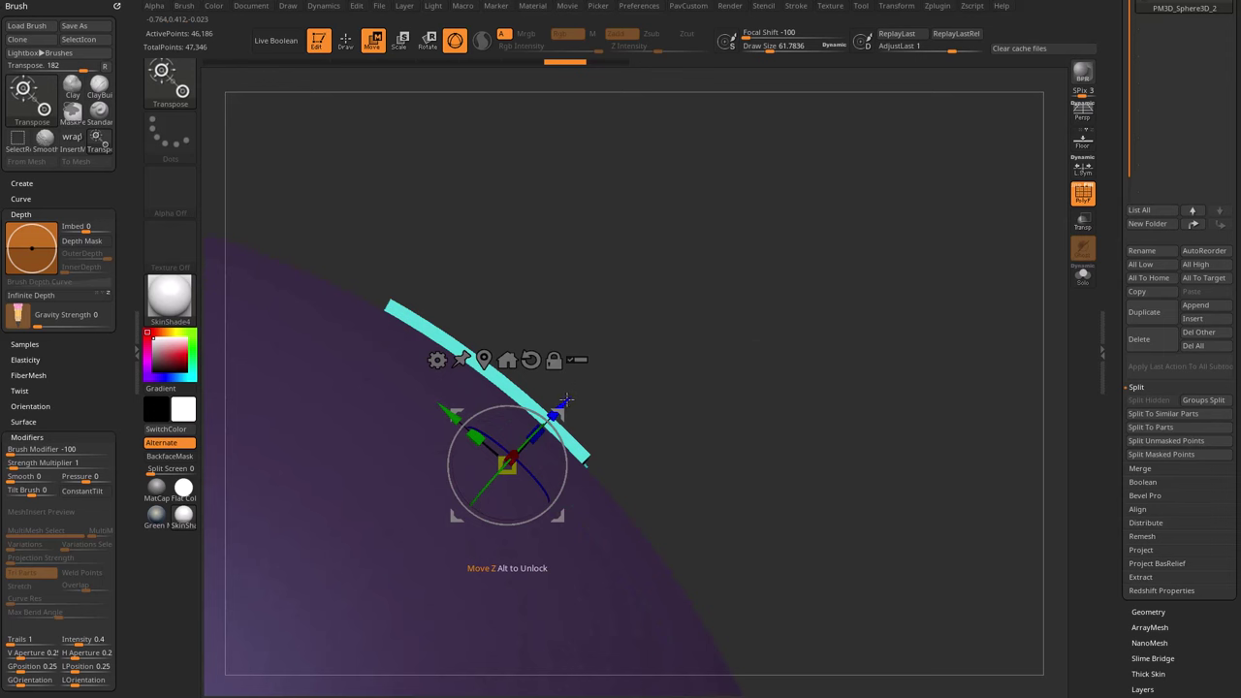
pyautogui.moveTo(565, 399); pyautogui.dragTo(598, 384)
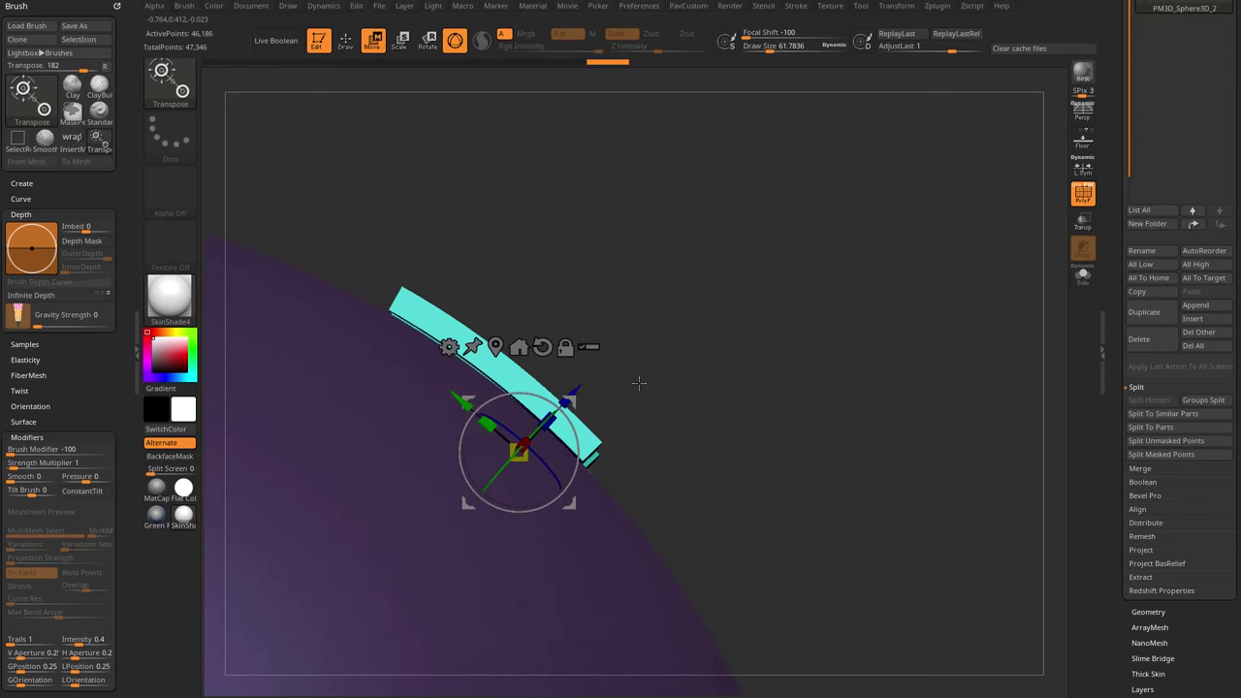
pyautogui.hotkey('ctrl', 'z')
pyautogui.keyDown('alt'); pyautogui.moveTo(839, 332); pyautogui.dragTo(836, 280); pyautogui.keyUp('alt')
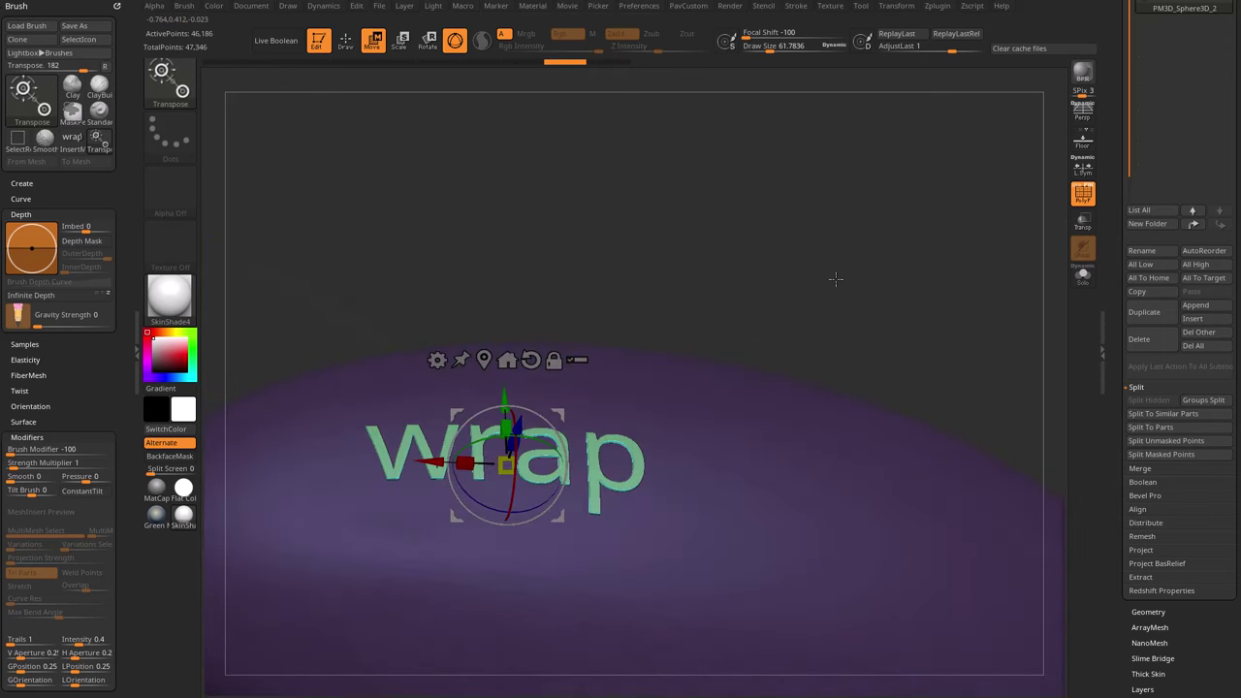
# Return to Draw mode, set the brush's Imbed to 3 and insert a smaller wrap copy beside the existing one
pyautogui.press('q')
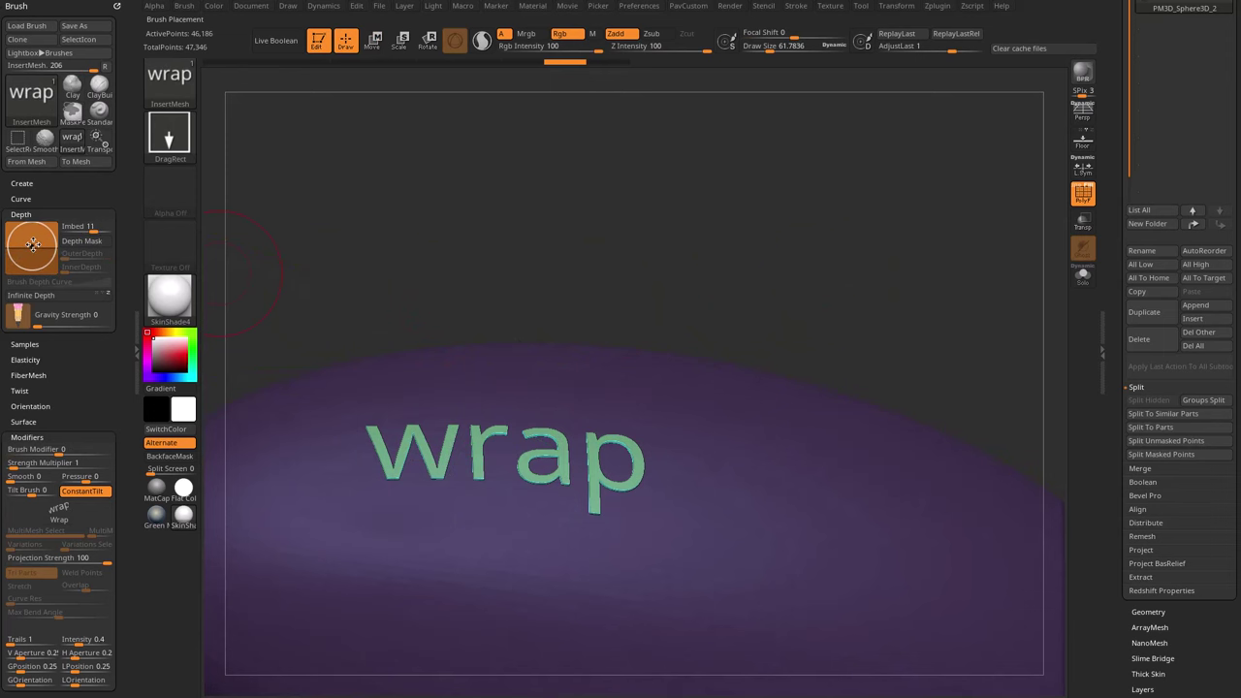
pyautogui.click(93, 227)
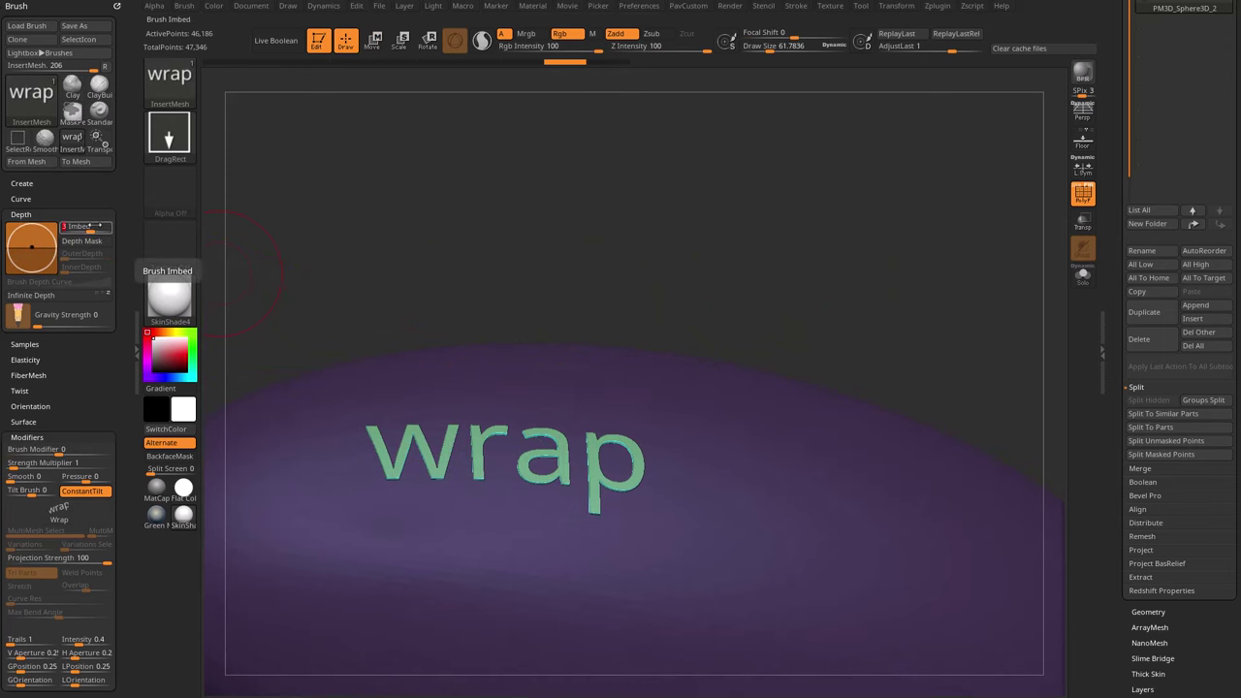
pyautogui.press('Return')
pyautogui.moveTo(921, 262); pyautogui.dragTo(839, 186)
pyautogui.moveTo(642, 460); pyautogui.dragTo(640, 560)
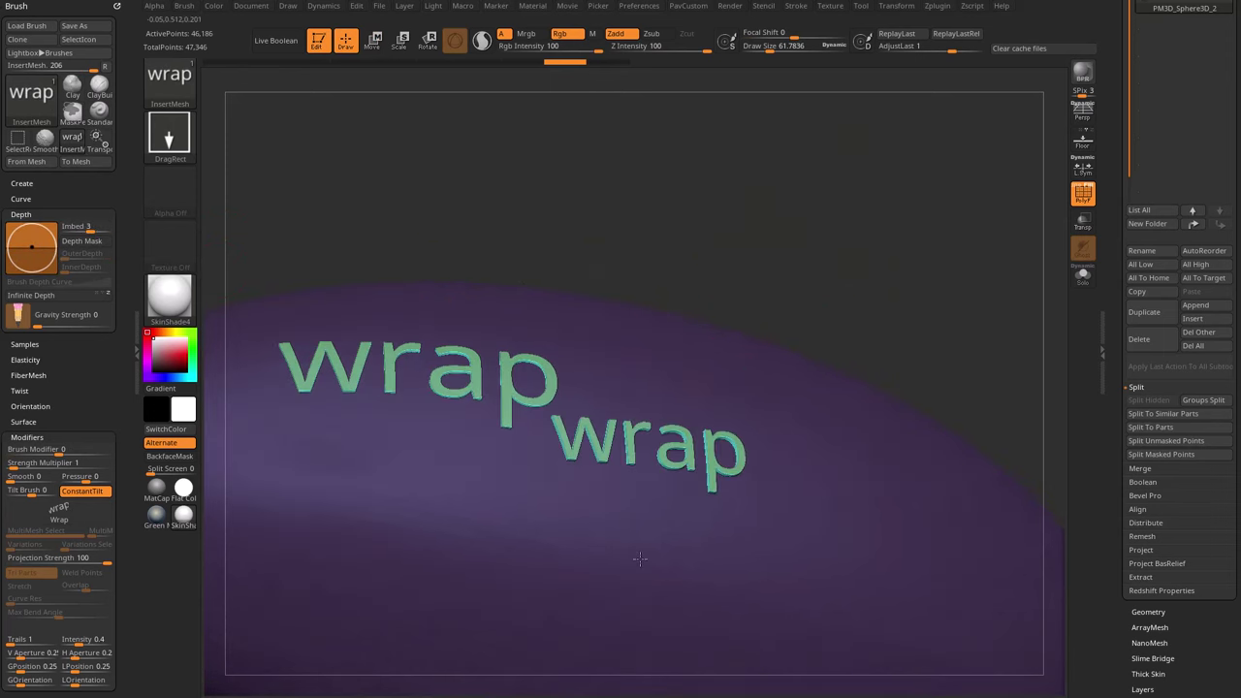
# Set the brush's Z Intensity to 39 and insert a wrap copy on the ellipsoid below the existing ones
pyautogui.moveTo(834, 307); pyautogui.dragTo(672, 386)
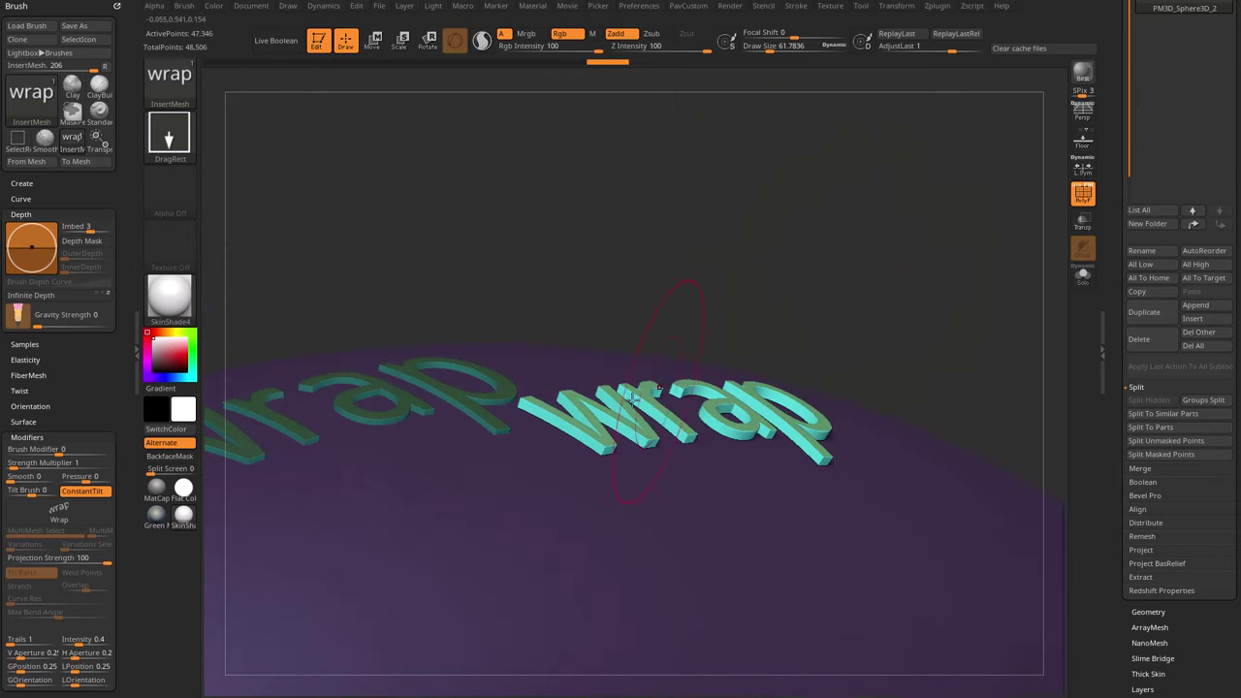
pyautogui.moveTo(866, 278); pyautogui.dragTo(875, 219)
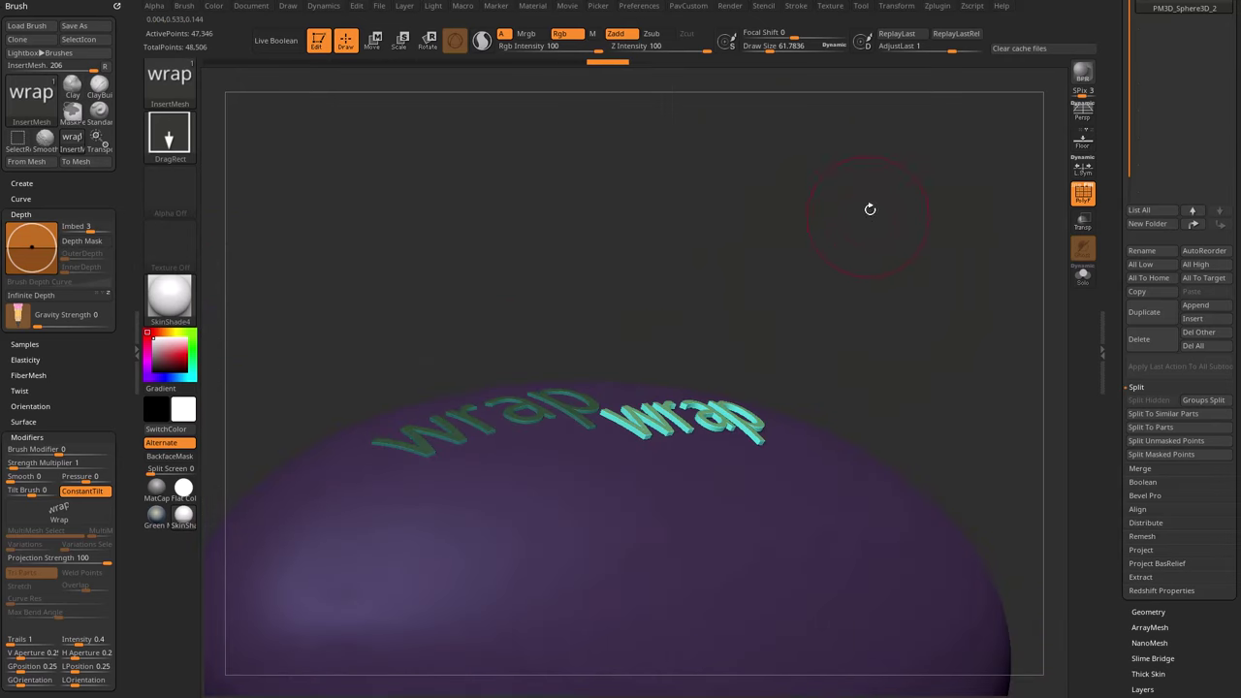
pyautogui.click(684, 49)
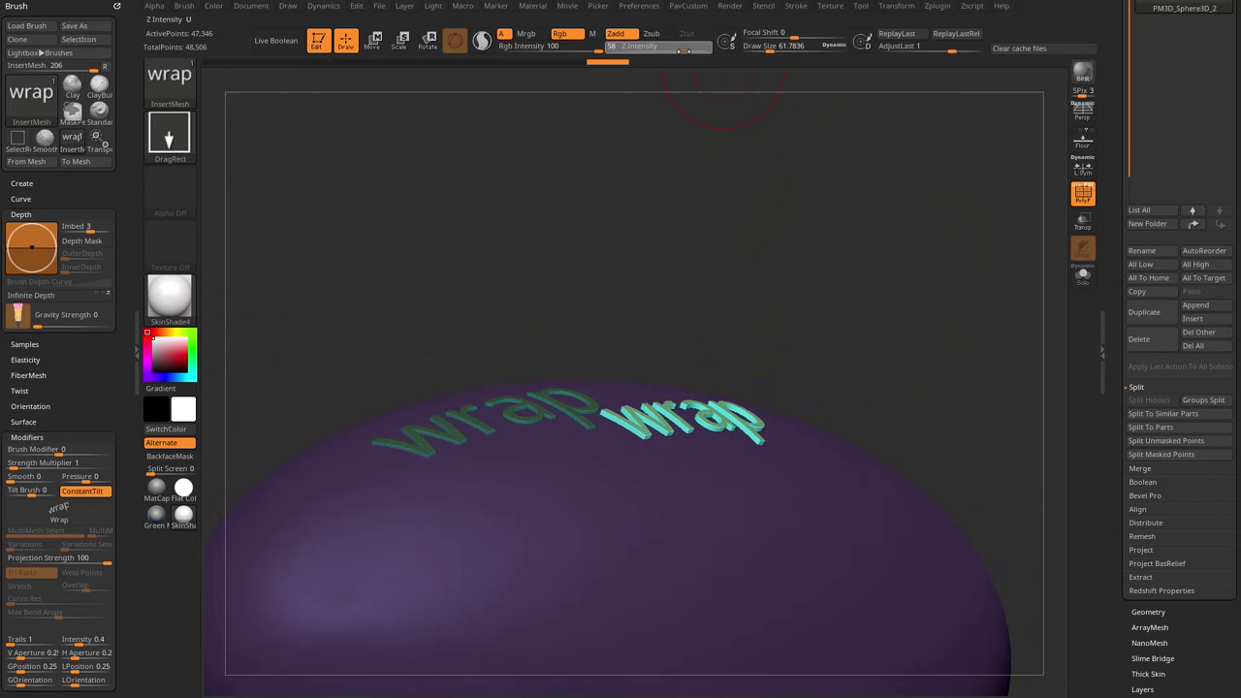
pyautogui.click(670, 50)
pyautogui.keyDown('alt'); pyautogui.moveTo(737, 191); pyautogui.dragTo(765, 86); pyautogui.keyUp('alt')
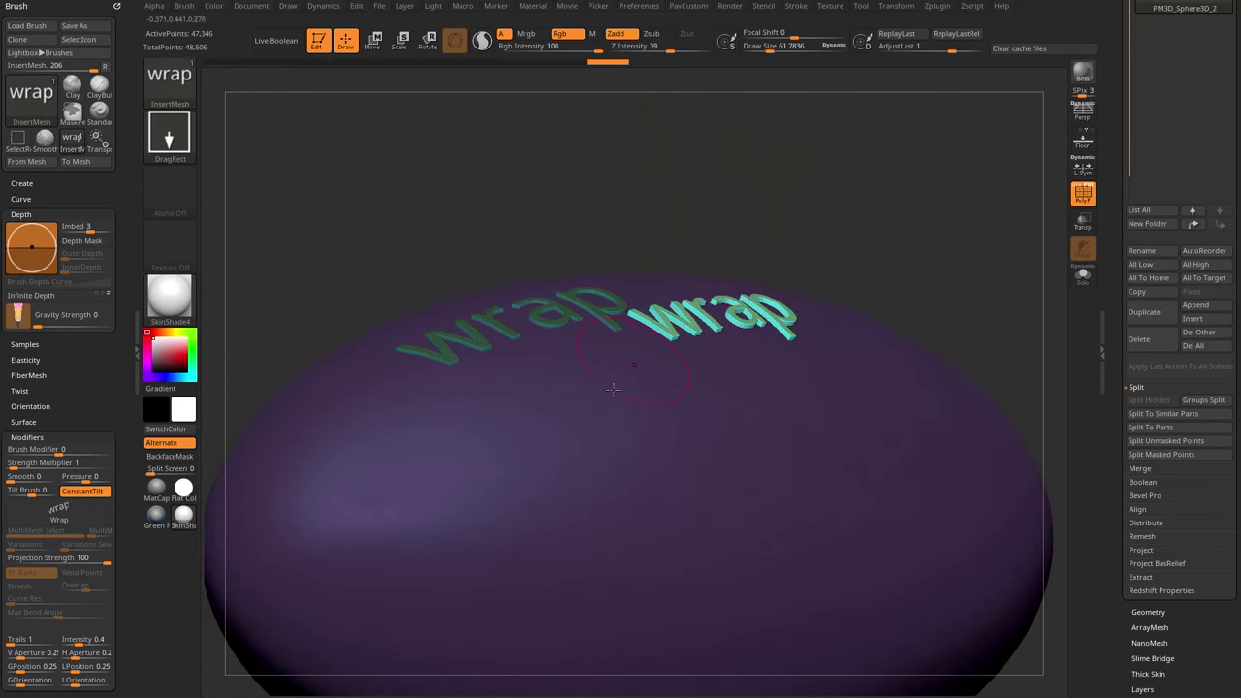
pyautogui.moveTo(561, 431); pyautogui.dragTo(628, 615)
pyautogui.moveTo(909, 263)
pyautogui.mouseDown()
pyautogui.moveTo(902, 194)
pyautogui.moveTo(887, 254)
pyautogui.mouseUp()
pyautogui.moveTo(665, 452); pyautogui.dragTo(608, 465)
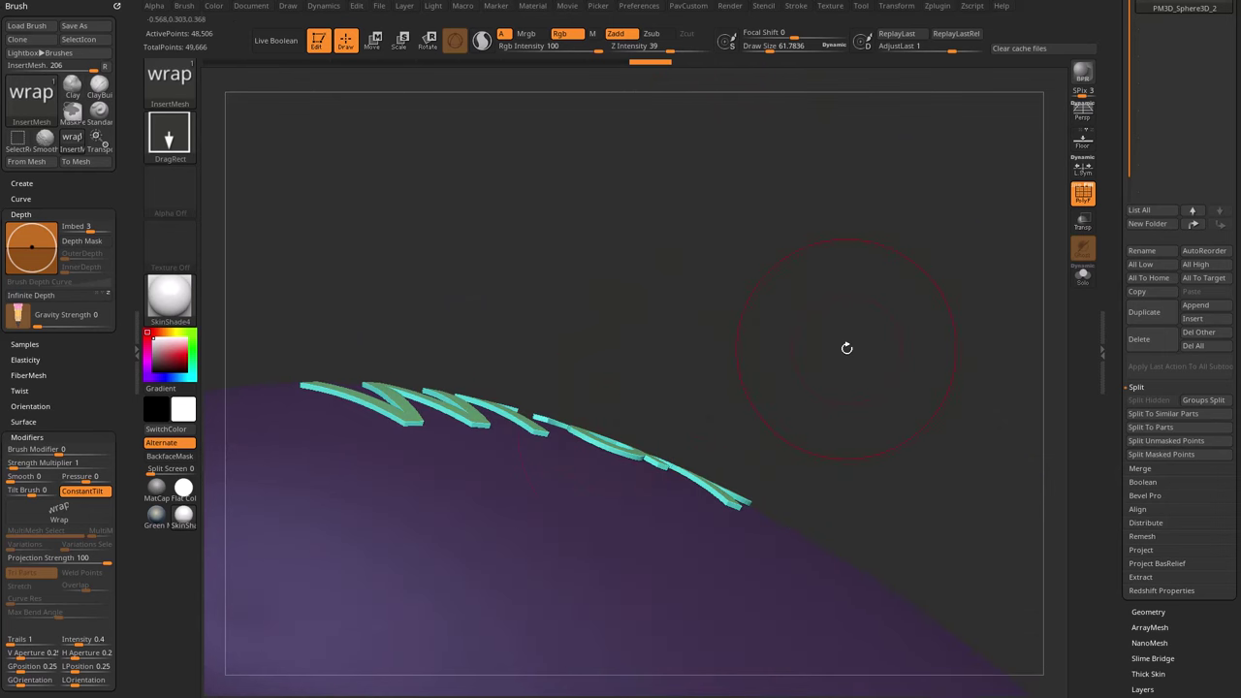
# Set the Z Intensity to 100 and insert another wrap copy beside the low-intensity one to compare thickness
pyautogui.moveTo(690, 60); pyautogui.dragTo(742, 60)
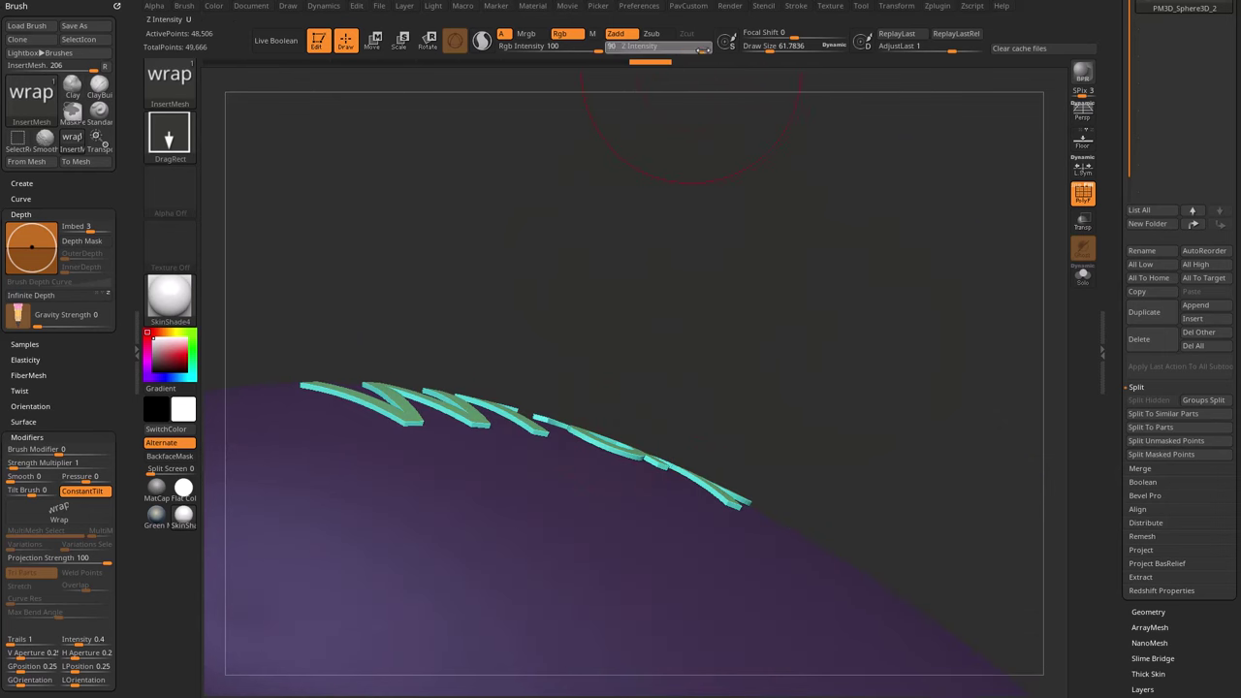
pyautogui.moveTo(860, 288); pyautogui.dragTo(669, 446)
pyautogui.moveTo(831, 321); pyautogui.dragTo(836, 278)
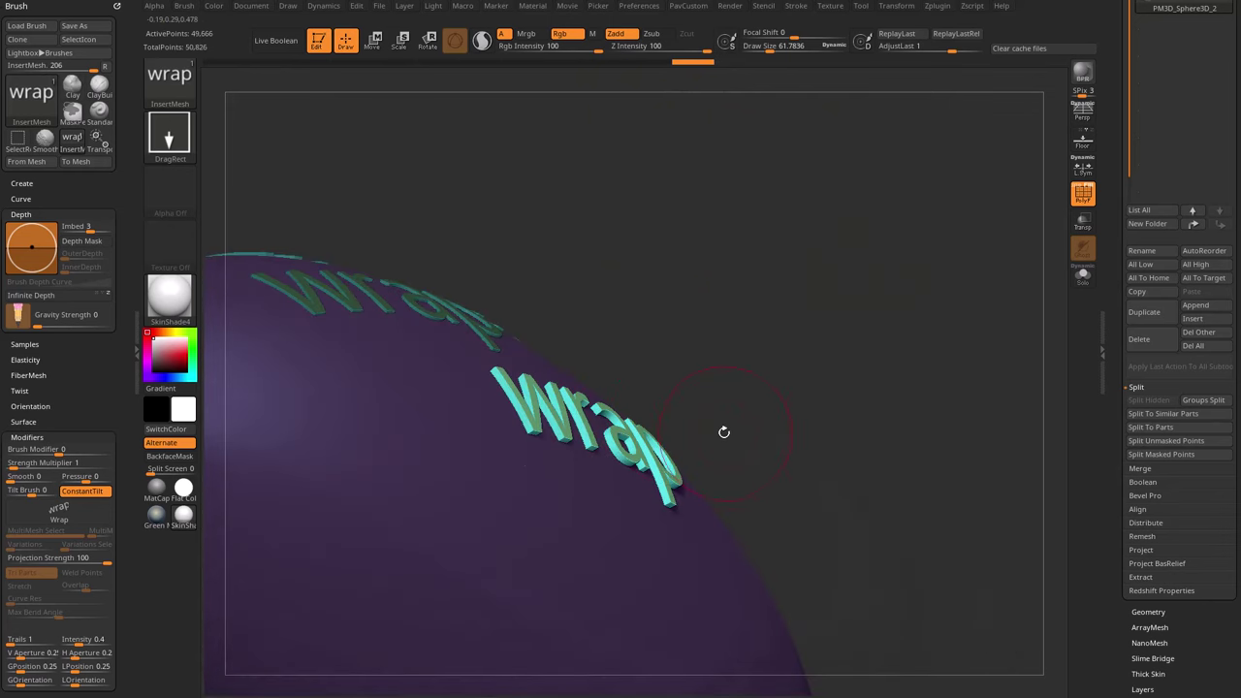
# Set the brush's Strength Multiplier to 2 and insert a further wrap copy lower on the ellipsoid
pyautogui.scroll(-3, 31, 291)
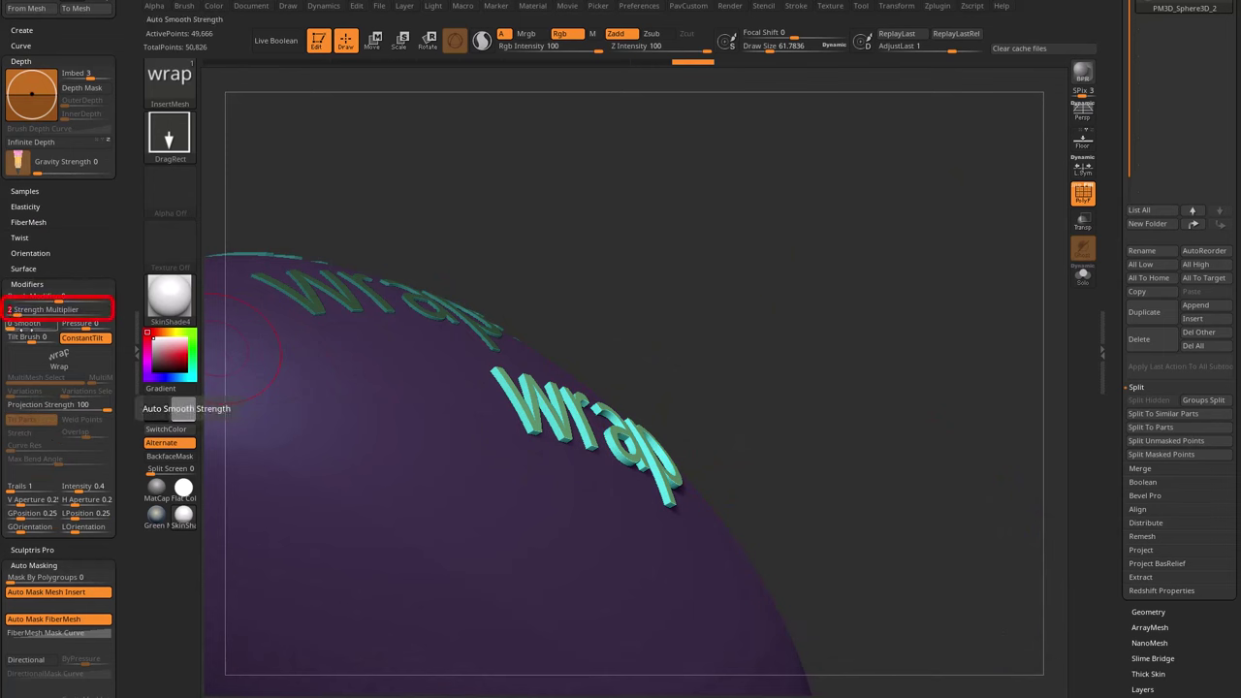
pyautogui.moveTo(747, 280); pyautogui.dragTo(656, 388)
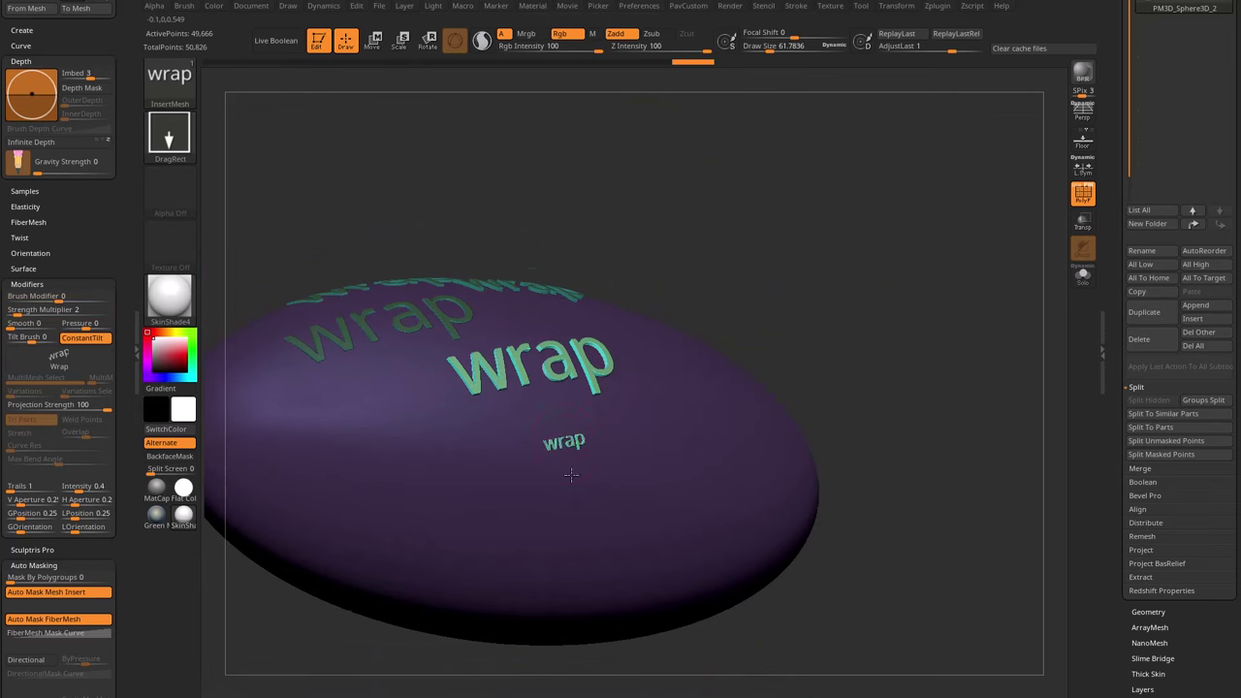
pyautogui.moveTo(571, 475); pyautogui.dragTo(582, 535)
pyautogui.keyDown('alt'); pyautogui.moveTo(881, 269); pyautogui.dragTo(737, 271); pyautogui.keyUp('alt')
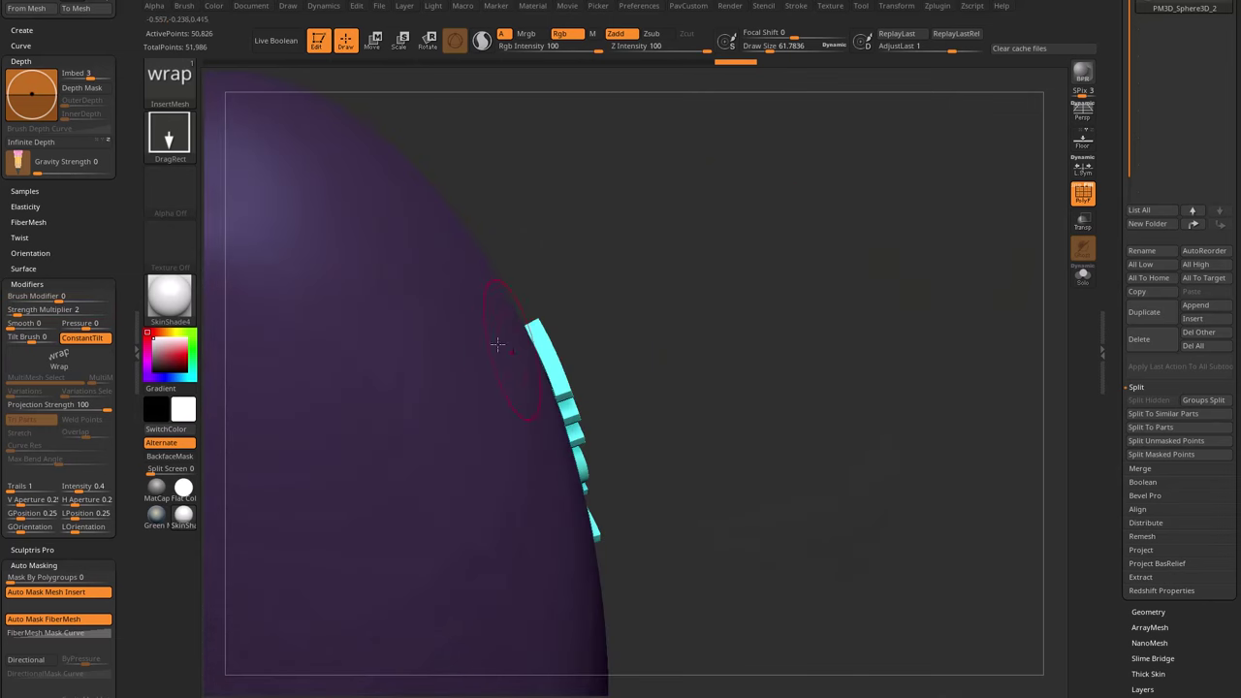
pyautogui.moveTo(830, 220)
pyautogui.mouseDown()
pyautogui.moveTo(831, 272)
pyautogui.moveTo(824, 220)
pyautogui.moveTo(698, 307)
pyautogui.mouseUp()
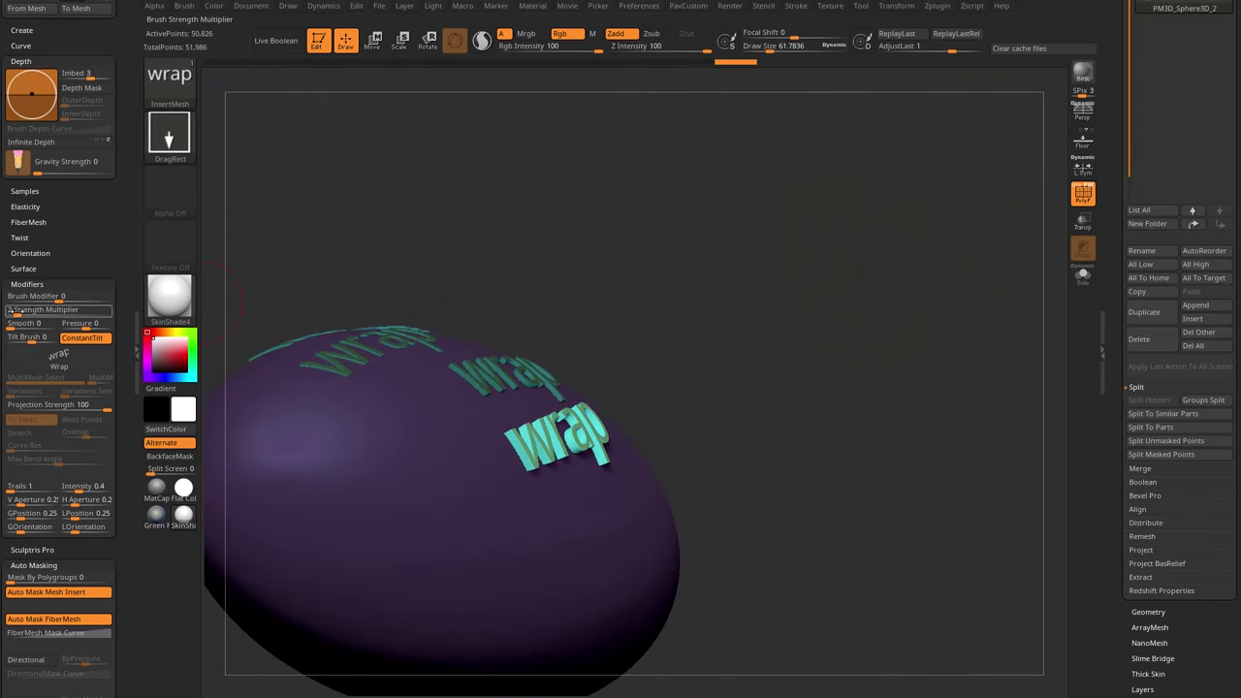
# Set the brush's Strength Multiplier to 1 and clear the mask from the ellipsoid and its inserted text
pyautogui.click(34, 311)
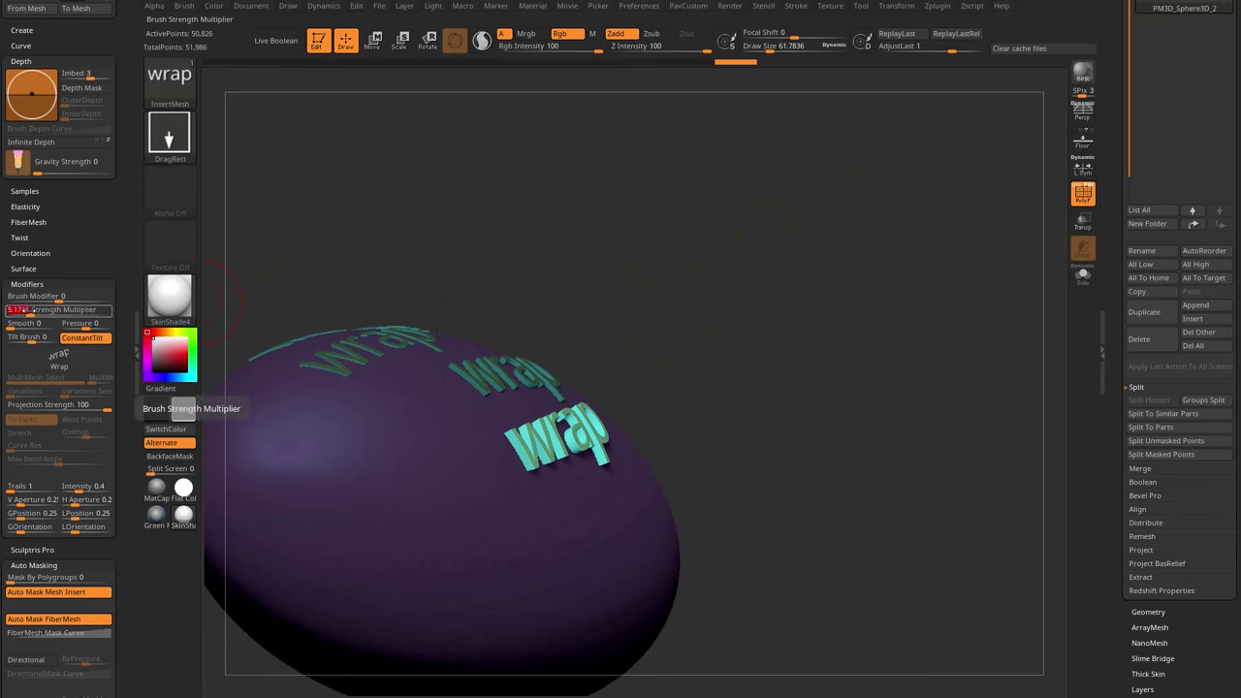
pyautogui.write('1')
pyautogui.press('Return')
pyautogui.moveTo(631, 269); pyautogui.dragTo(710, 194)
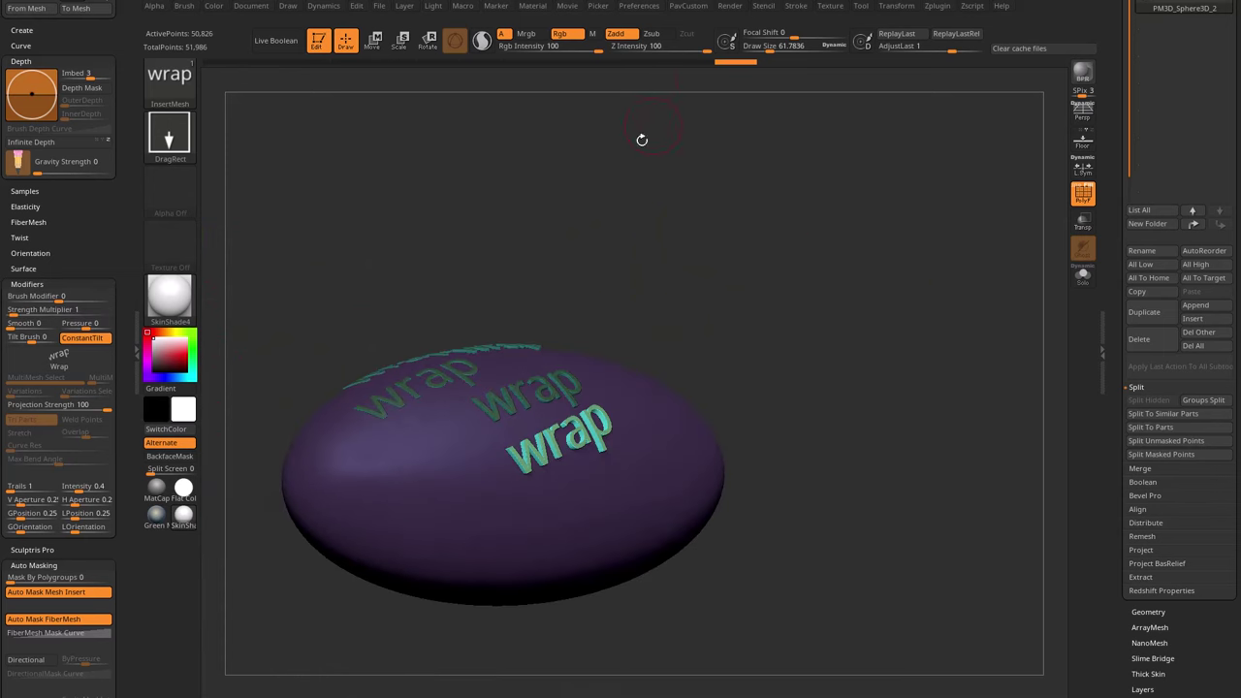
pyautogui.moveTo(642, 140); pyautogui.dragTo(841, 347)
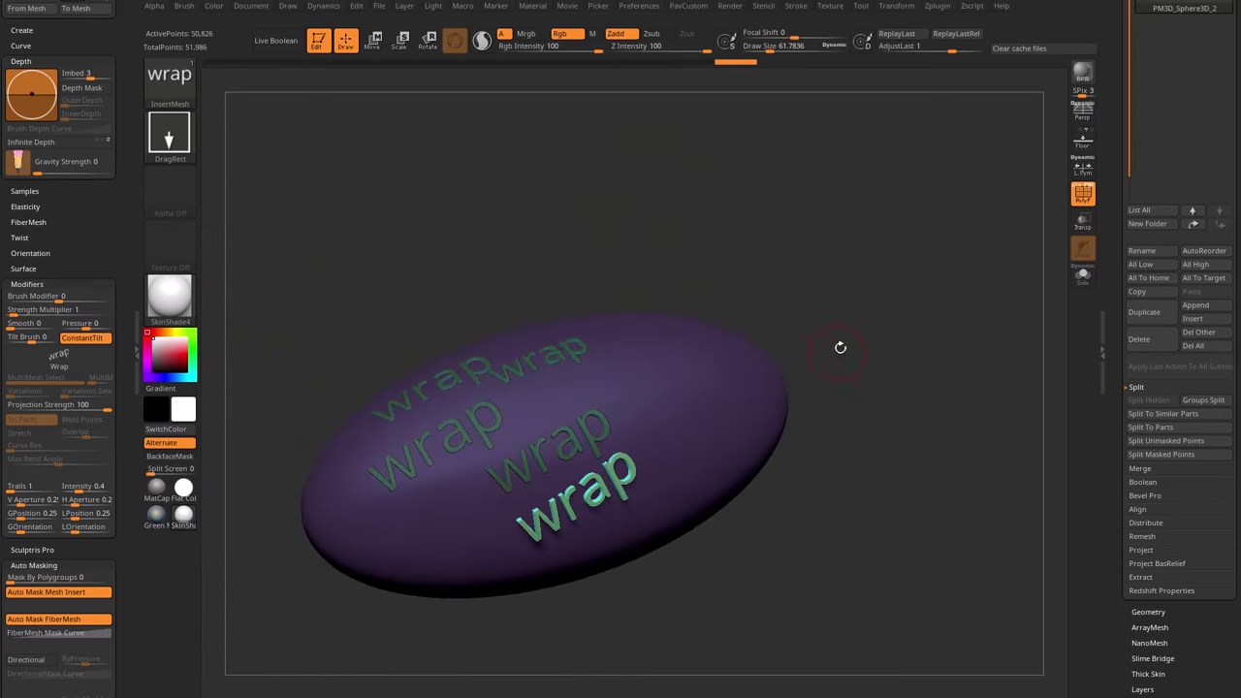
pyautogui.keyDown('ctrl'); pyautogui.moveTo(845, 236); pyautogui.dragTo(938, 399); pyautogui.keyUp('ctrl')
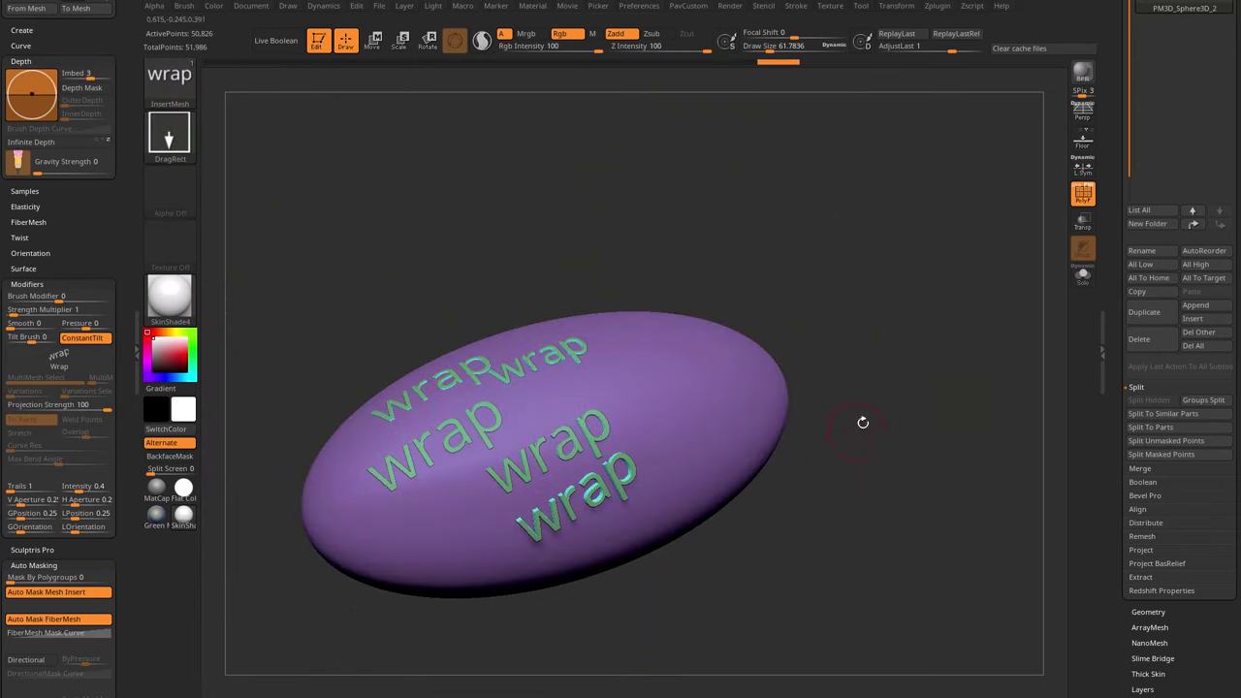
# Isolate the ellipsoid's polygroup and delete the hidden wrap copies from the mesh
pyautogui.moveTo(831, 339)
pyautogui.keyDown('ctrl'); pyautogui.keyDown('shift'); pyautogui.mouseDown()
pyautogui.moveTo(767, 377)
pyautogui.moveTo(771, 388)
pyautogui.mouseUp(); pyautogui.keyUp('shift'); pyautogui.keyUp('ctrl')
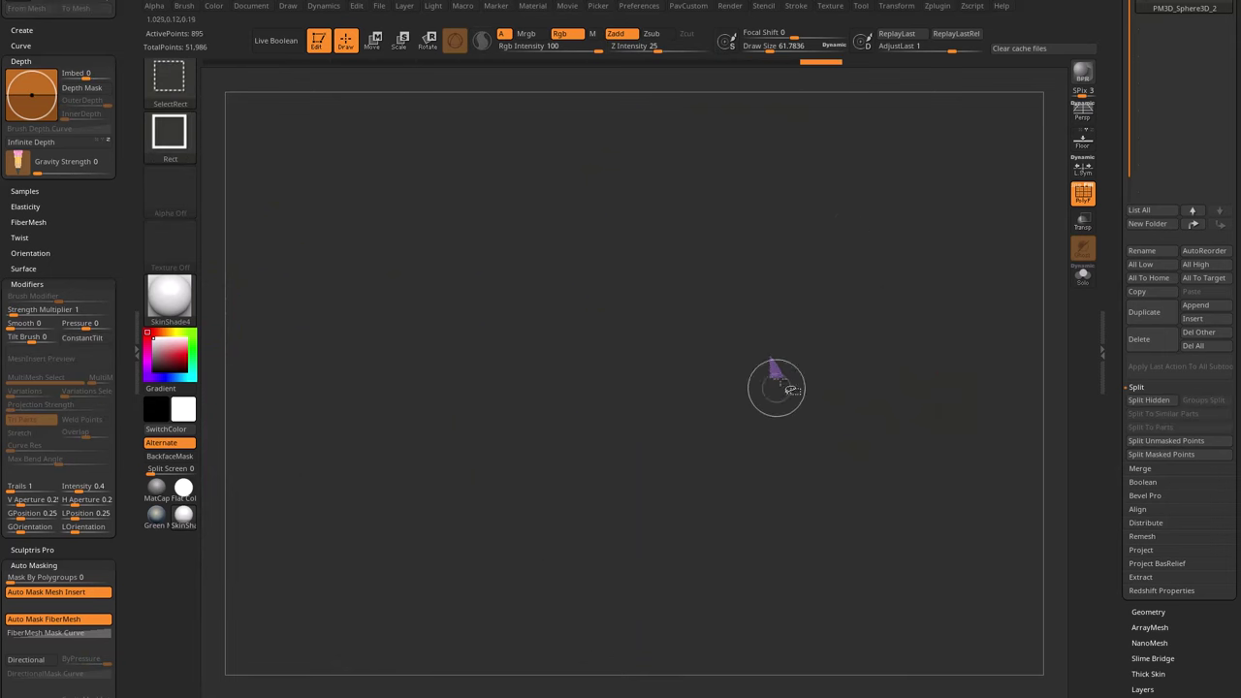
pyautogui.keyDown('ctrl'); pyautogui.keyDown('shift'); pyautogui.click(873, 333); pyautogui.keyUp('shift'); pyautogui.keyUp('ctrl')
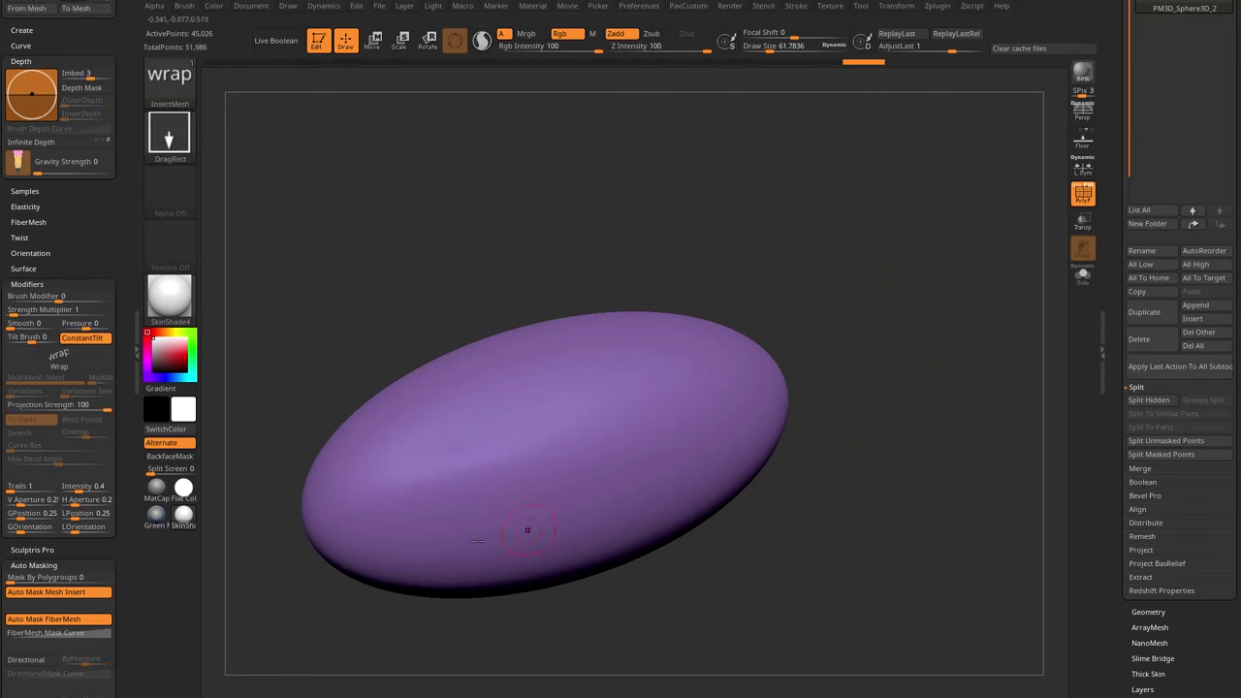
pyautogui.moveTo(822, 262); pyautogui.dragTo(795, 277)
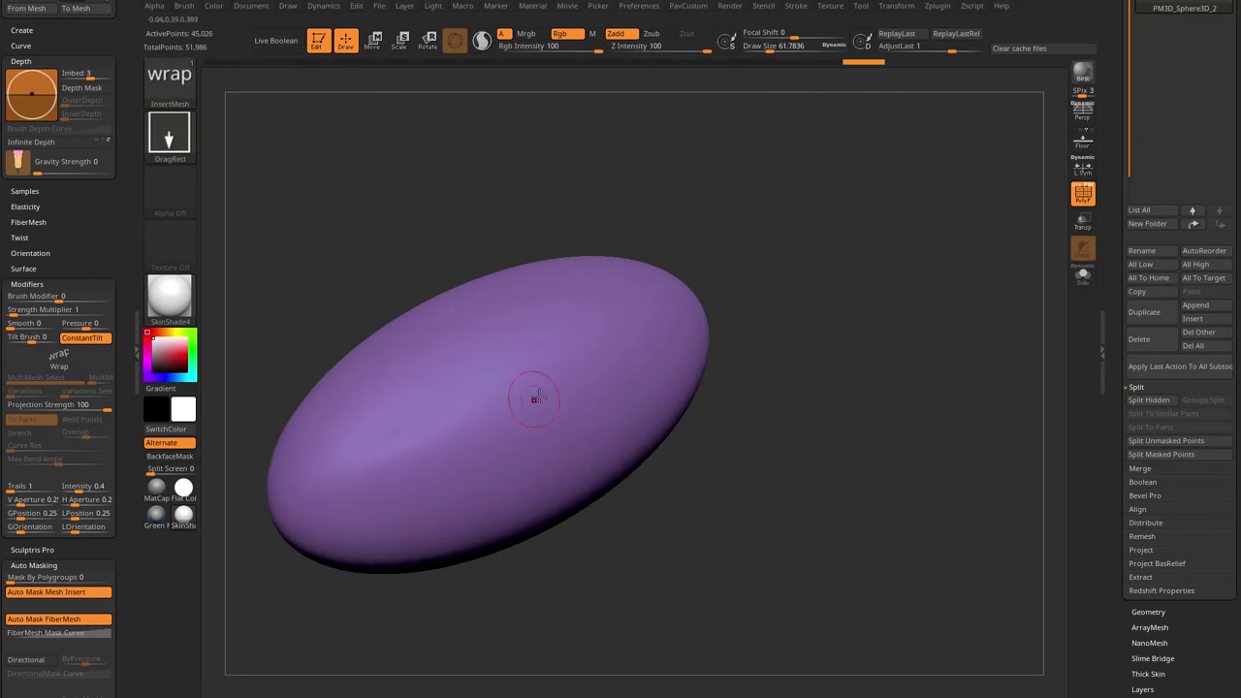
pyautogui.moveTo(1116, 387); pyautogui.dragTo(1115, 165)
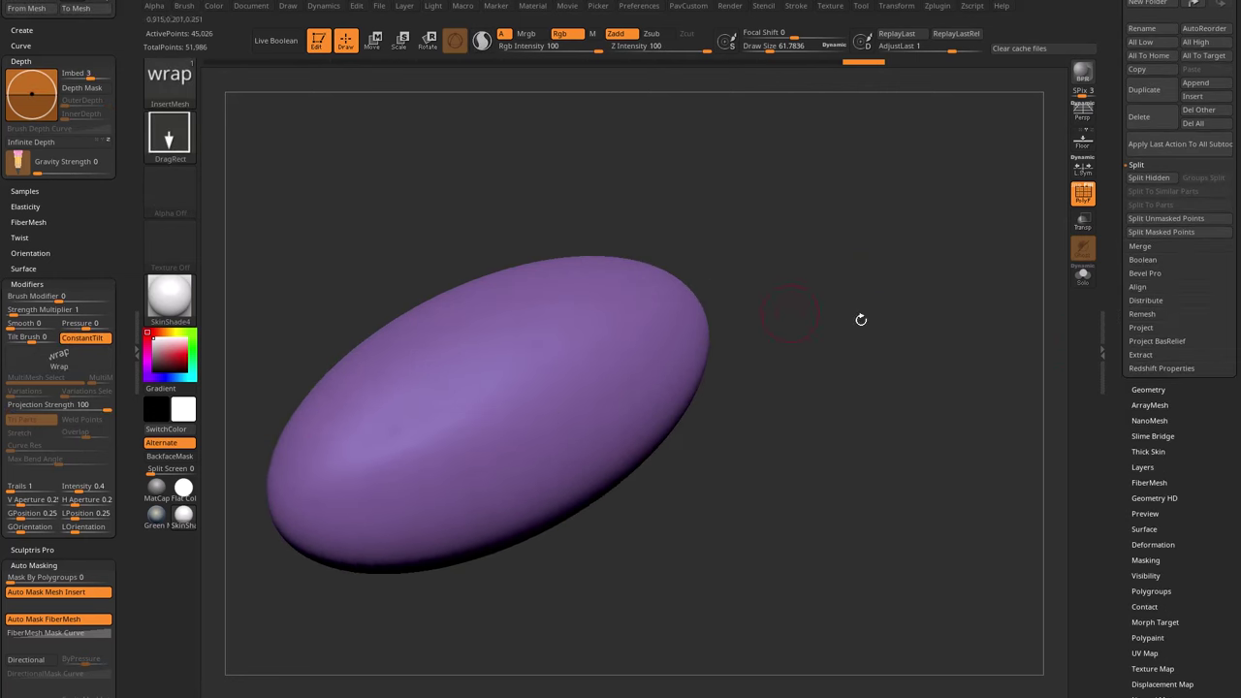
pyautogui.click(1148, 388)
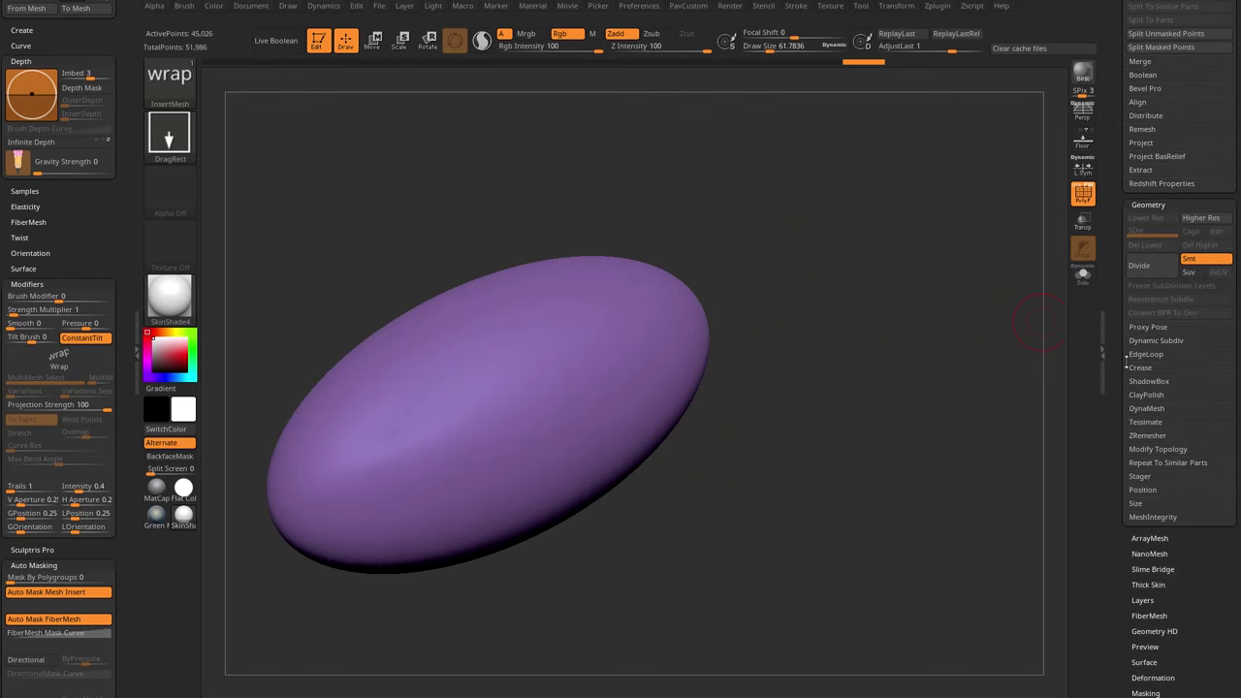
pyautogui.click(1154, 449)
pyautogui.click(1149, 503)
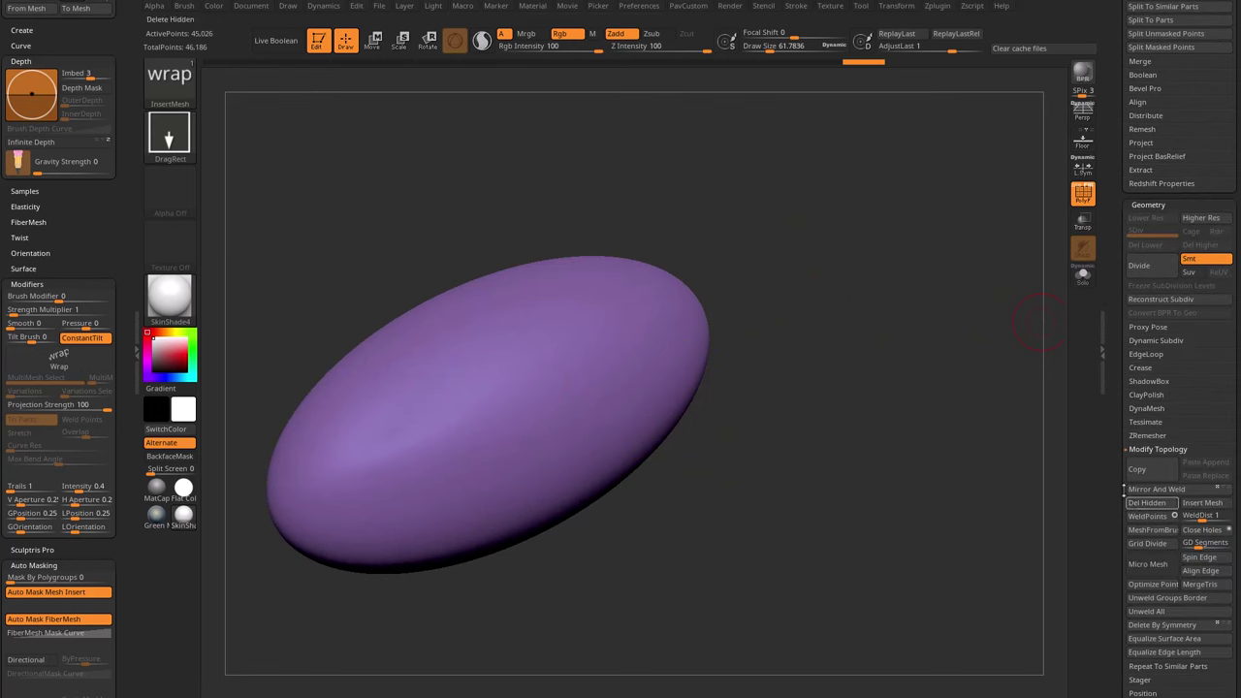
# Show the original Wrap subtool in front of the ellipsoid and set the draw size to about 79
pyautogui.moveTo(1123, 490); pyautogui.dragTo(1122, 630)
pyautogui.keyDown('shift'); pyautogui.moveTo(960, 417); pyautogui.dragTo(931, 424); pyautogui.keyUp('shift')
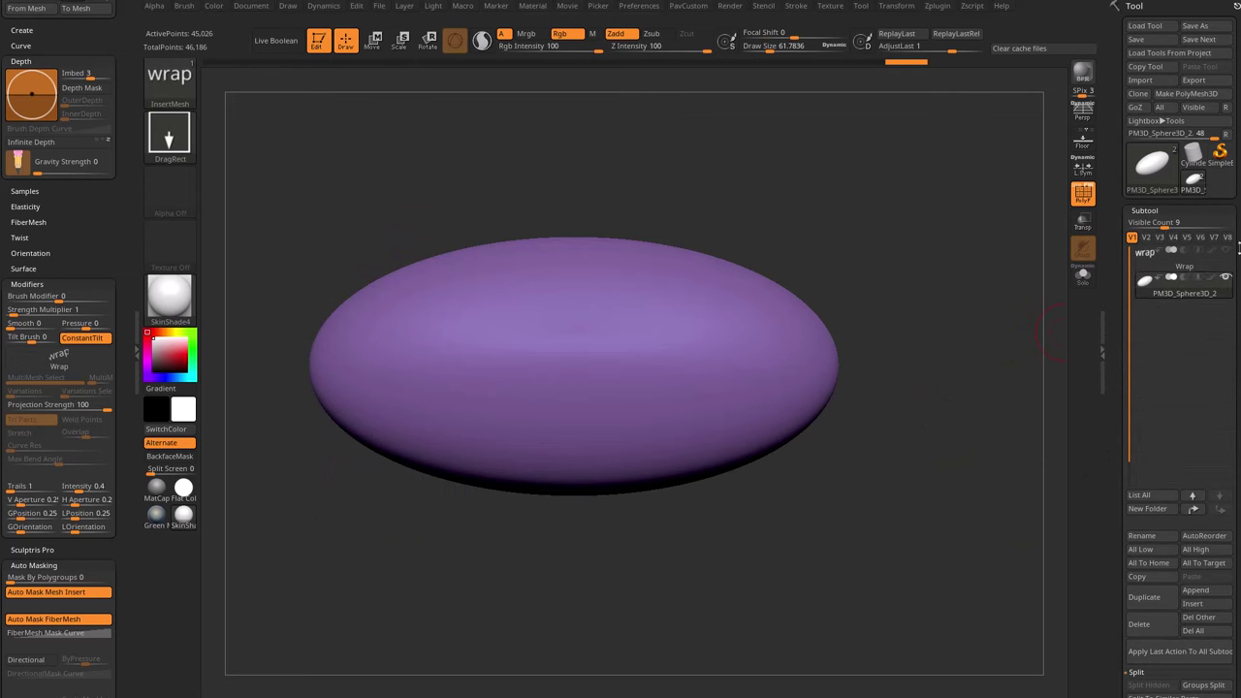
pyautogui.click(1227, 250)
pyautogui.keyDown('alt'); pyautogui.moveTo(921, 122); pyautogui.dragTo(935, 272); pyautogui.keyUp('alt')
pyautogui.keyDown('alt'); pyautogui.moveTo(935, 348); pyautogui.dragTo(929, 222); pyautogui.keyUp('alt')
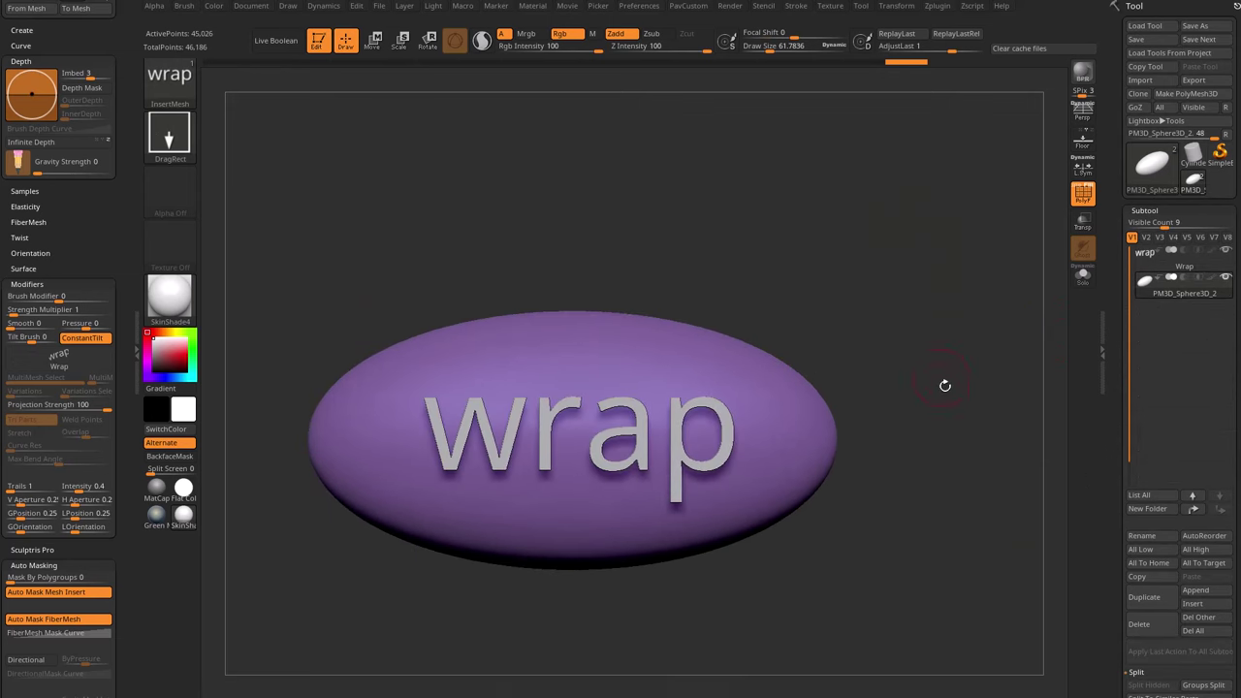
pyautogui.press('s')
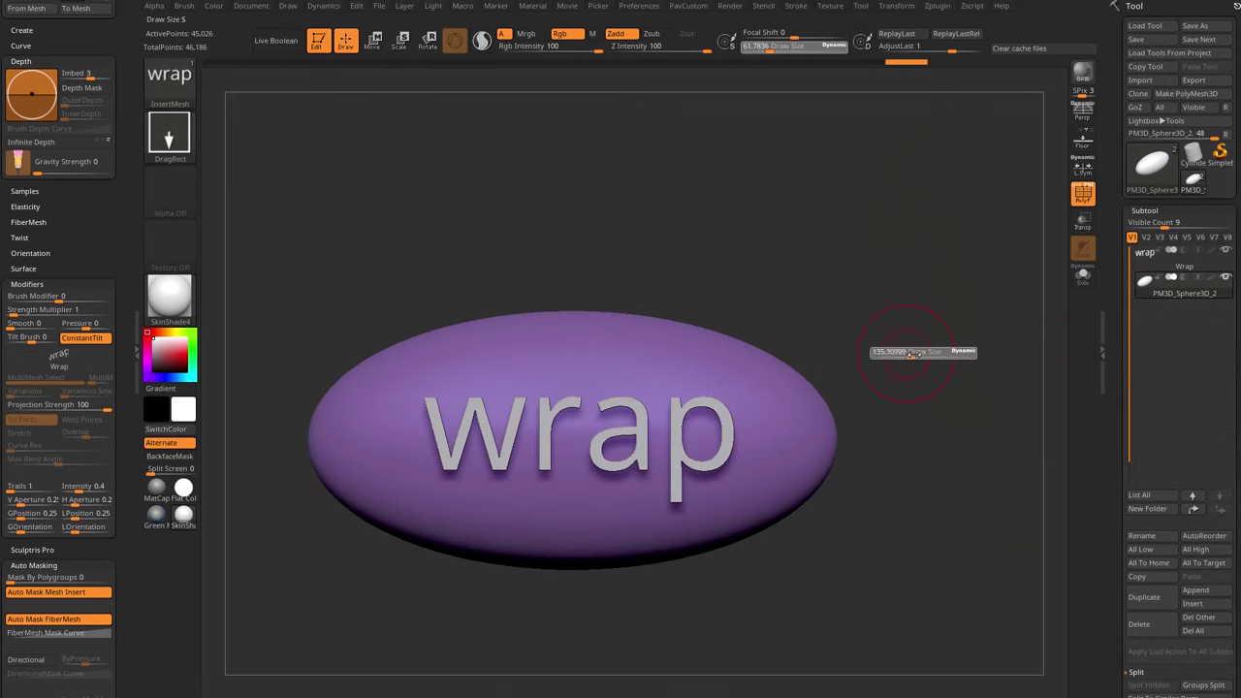
pyautogui.click(904, 351)
# Switch to the Standard brush and make the Wrap text the active subtool
pyautogui.press('b')
pyautogui.press('s')
pyautogui.press('t')
pyautogui.keyDown('alt'); pyautogui.click(694, 415); pyautogui.keyUp('alt')
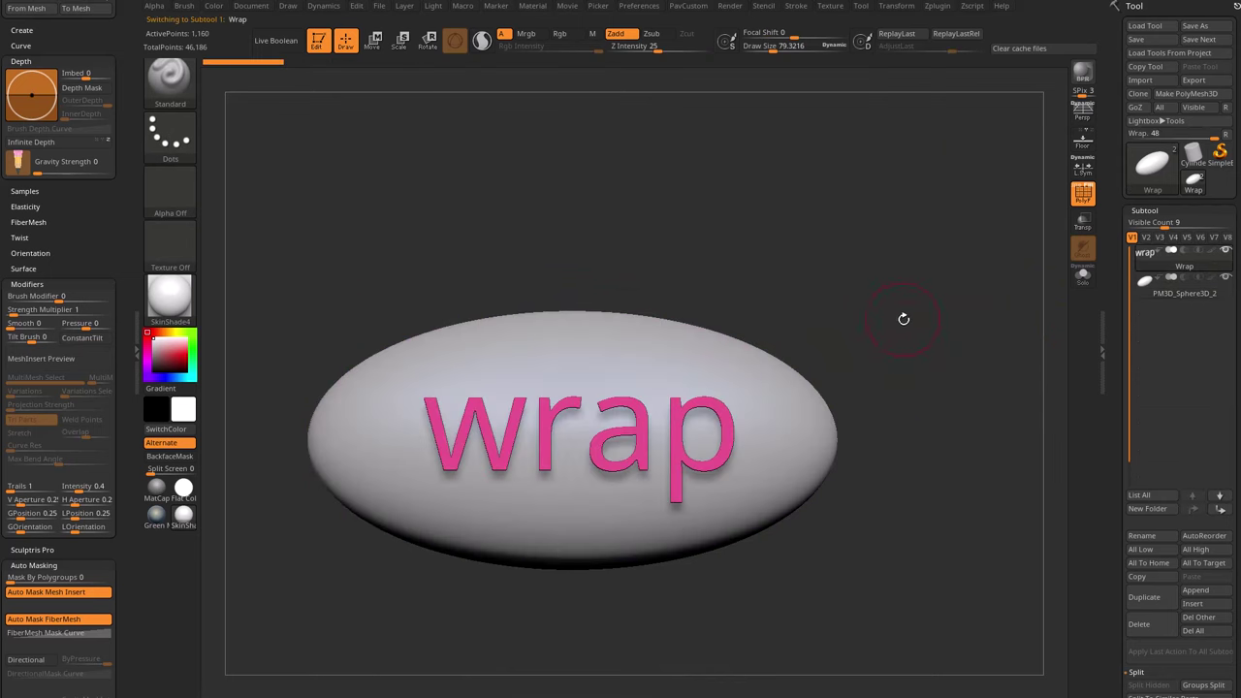
# Turn off the polyframe display and view the wrap text and ellipsoid from the side
pyautogui.press('space')
pyautogui.moveTo(840, 256); pyautogui.dragTo(917, 313)
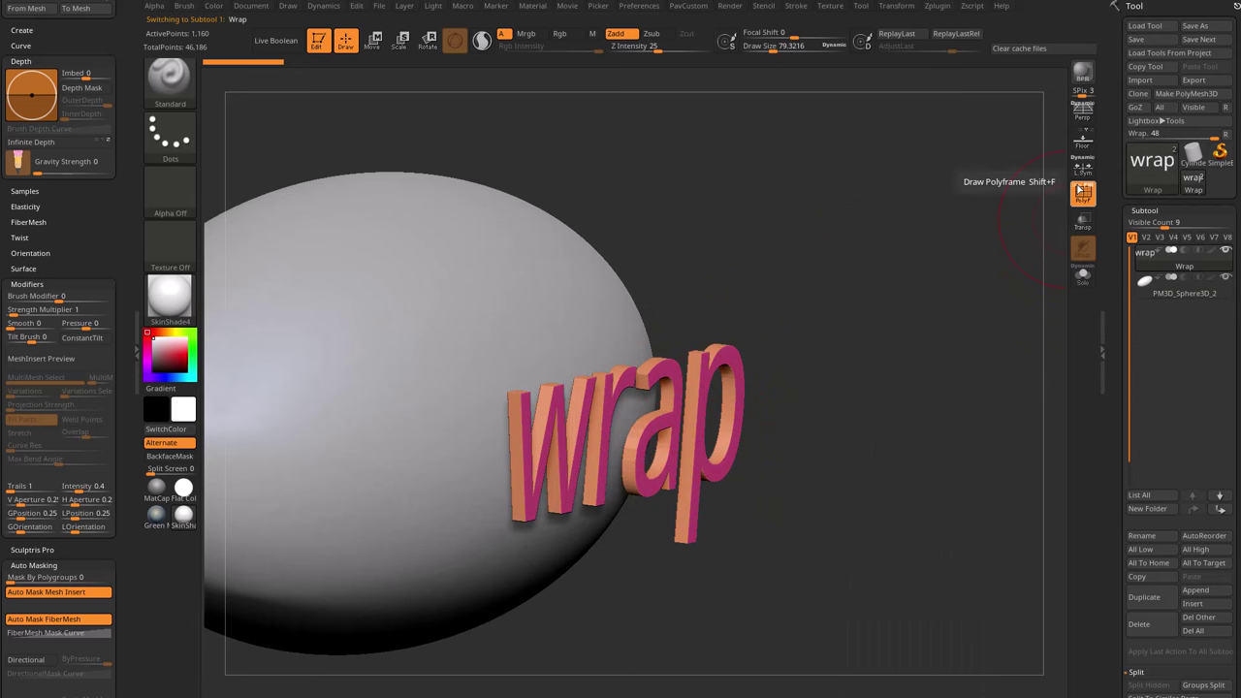
pyautogui.click(1083, 193)
pyautogui.moveTo(787, 363); pyautogui.dragTo(742, 337)
pyautogui.click(1083, 194)
pyautogui.moveTo(937, 266)
pyautogui.mouseDown()
pyautogui.moveTo(956, 268)
pyautogui.moveTo(943, 254)
pyautogui.mouseUp()
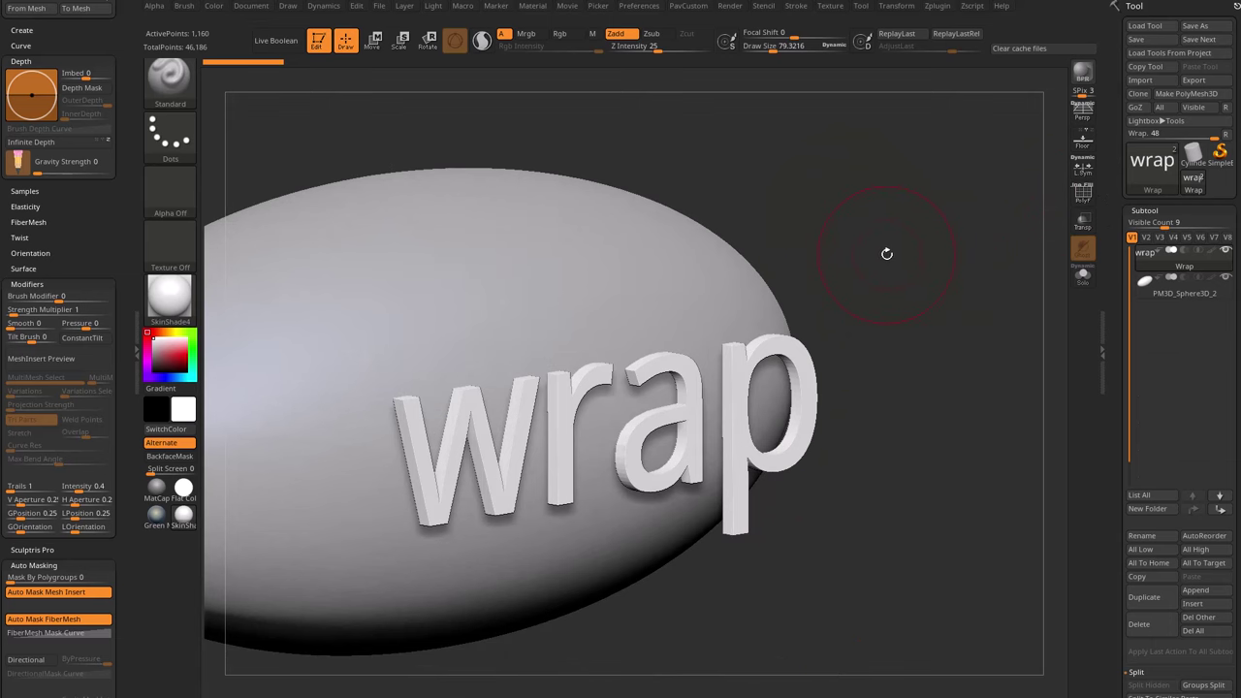
# Choose the TransposeCloth brush and move the wrap text along the gizmo's Z axis
pyautogui.press('b')
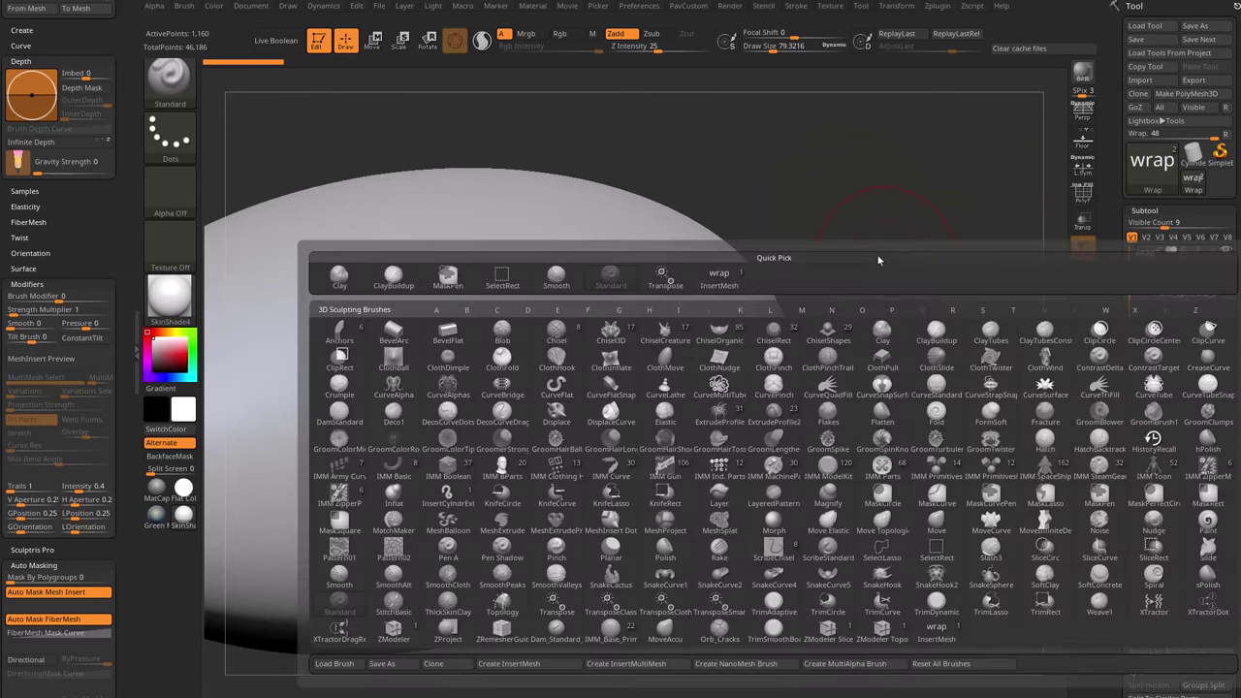
pyautogui.press('t')
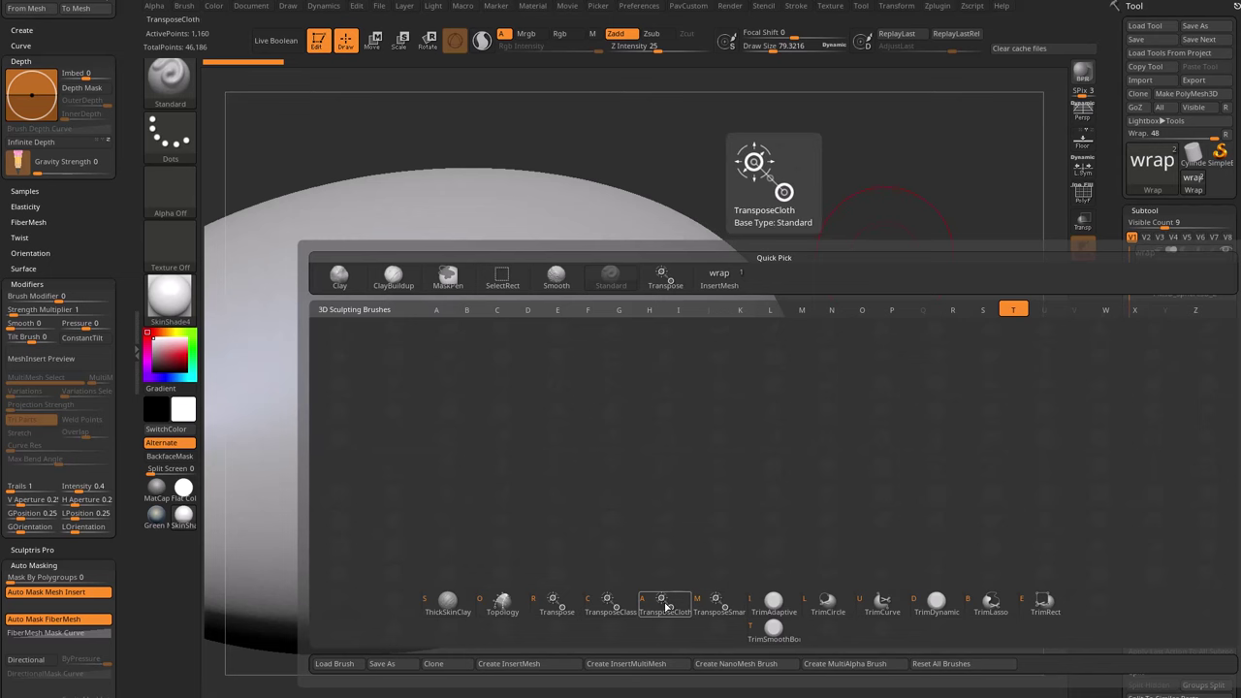
pyautogui.click(666, 607)
pyautogui.moveTo(666, 579); pyautogui.dragTo(880, 425)
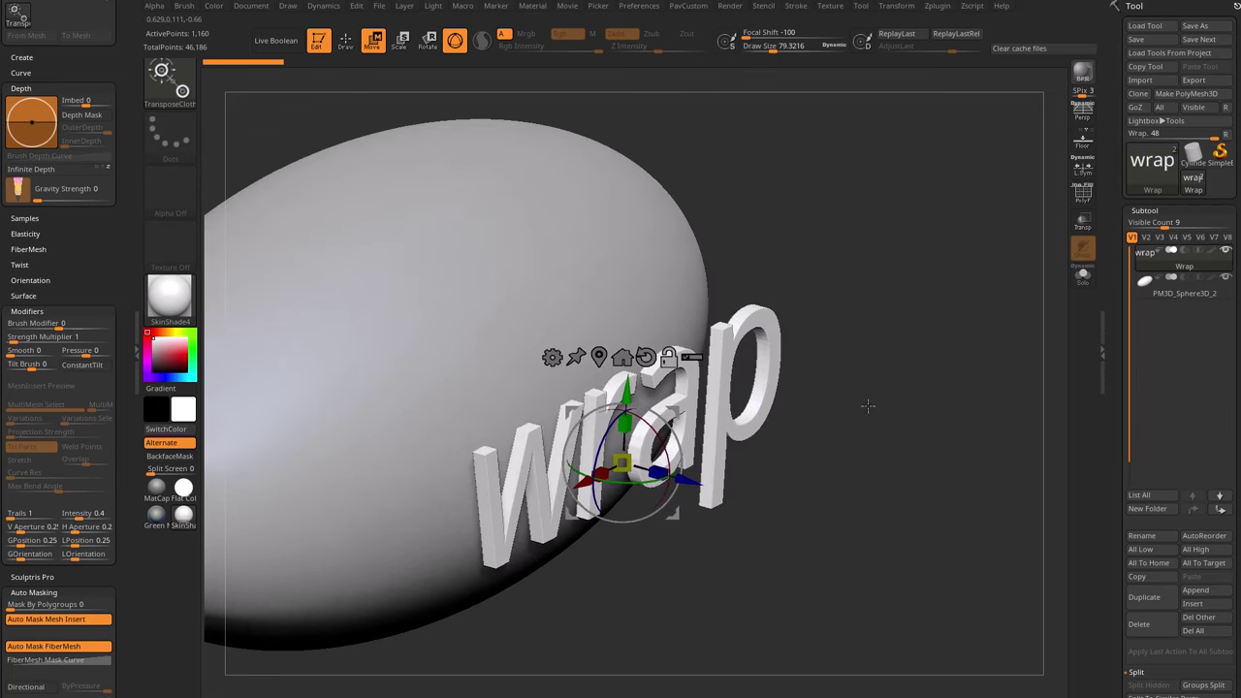
pyautogui.moveTo(685, 480); pyautogui.dragTo(925, 463)
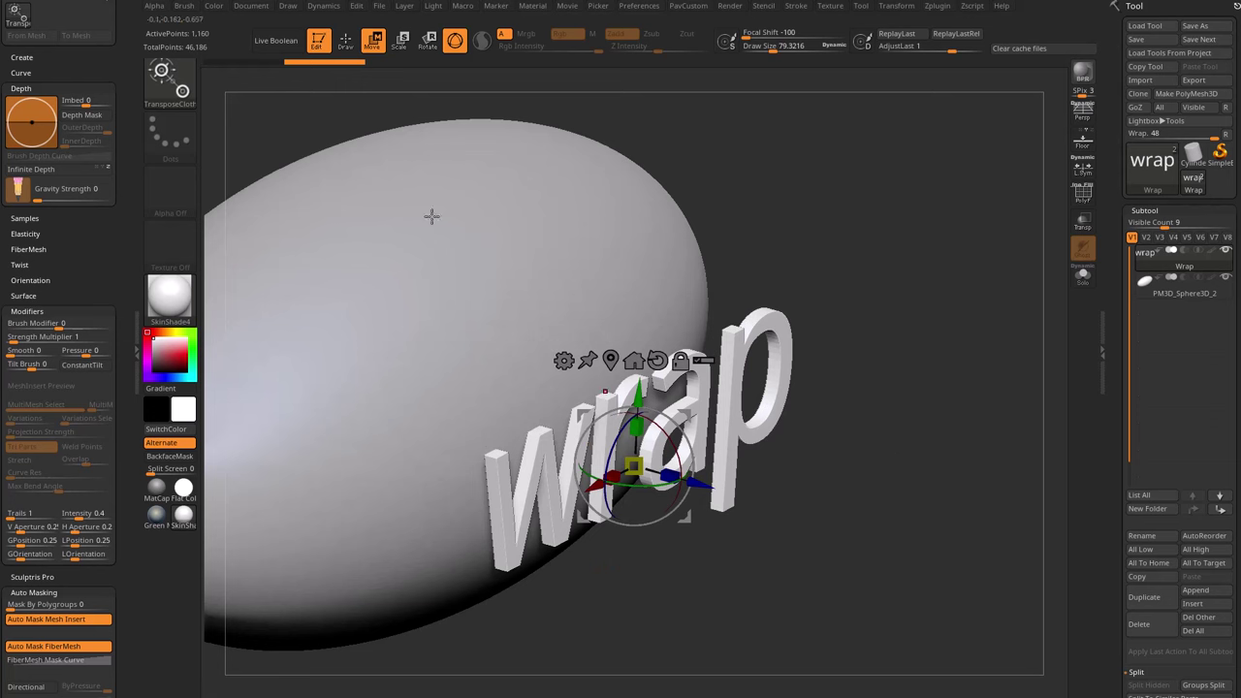
# Dock the Dynamics settings and turn on Collision Volume for the cloth simulation against the ellipsoid
pyautogui.click(325, 6)
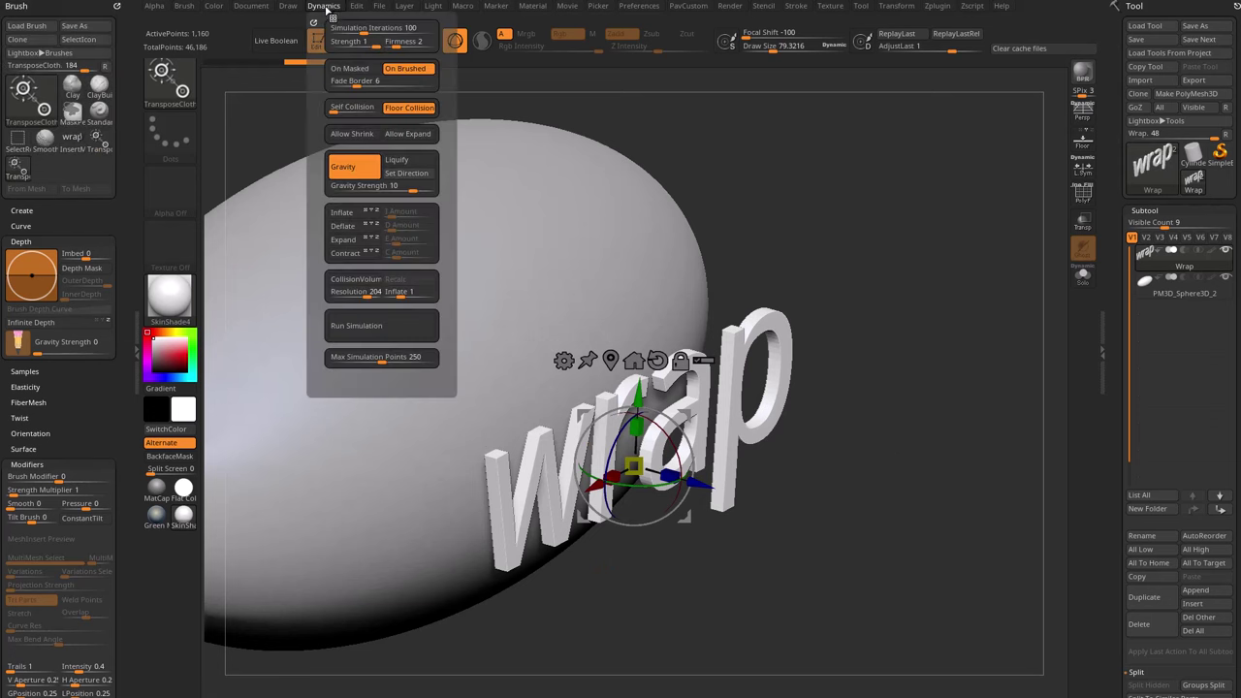
pyautogui.click(313, 22)
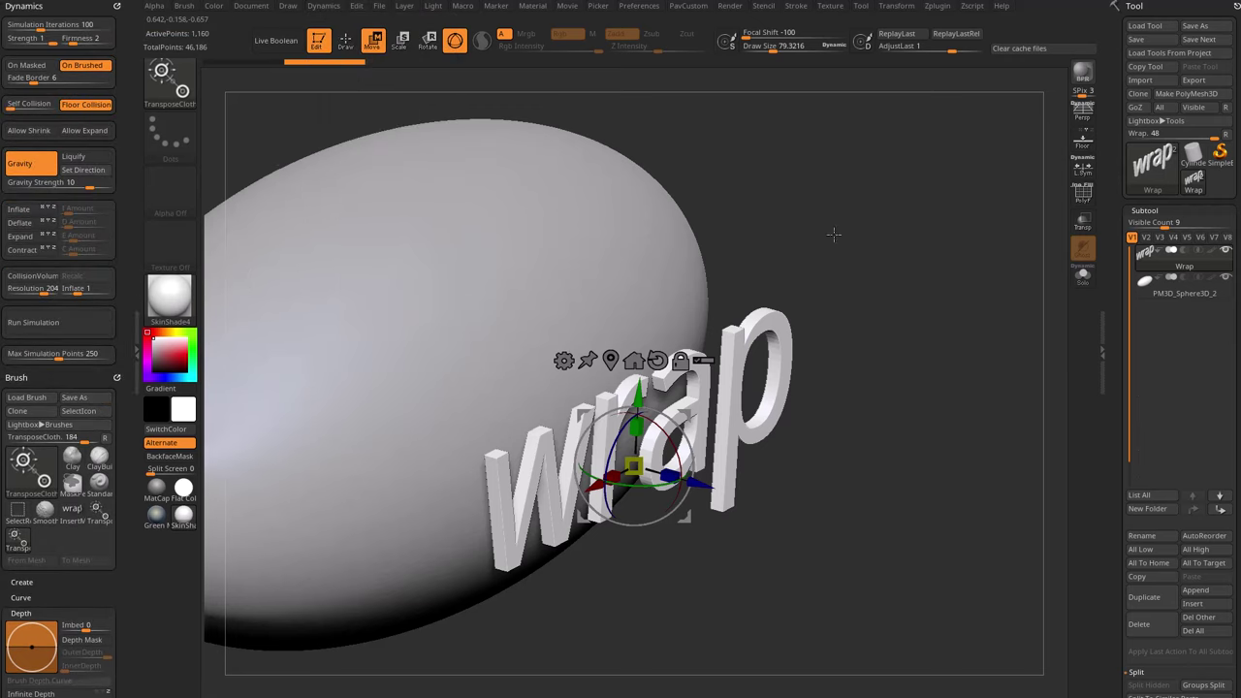
pyautogui.moveTo(831, 233); pyautogui.dragTo(941, 347)
pyautogui.moveTo(1038, 340); pyautogui.dragTo(723, 319)
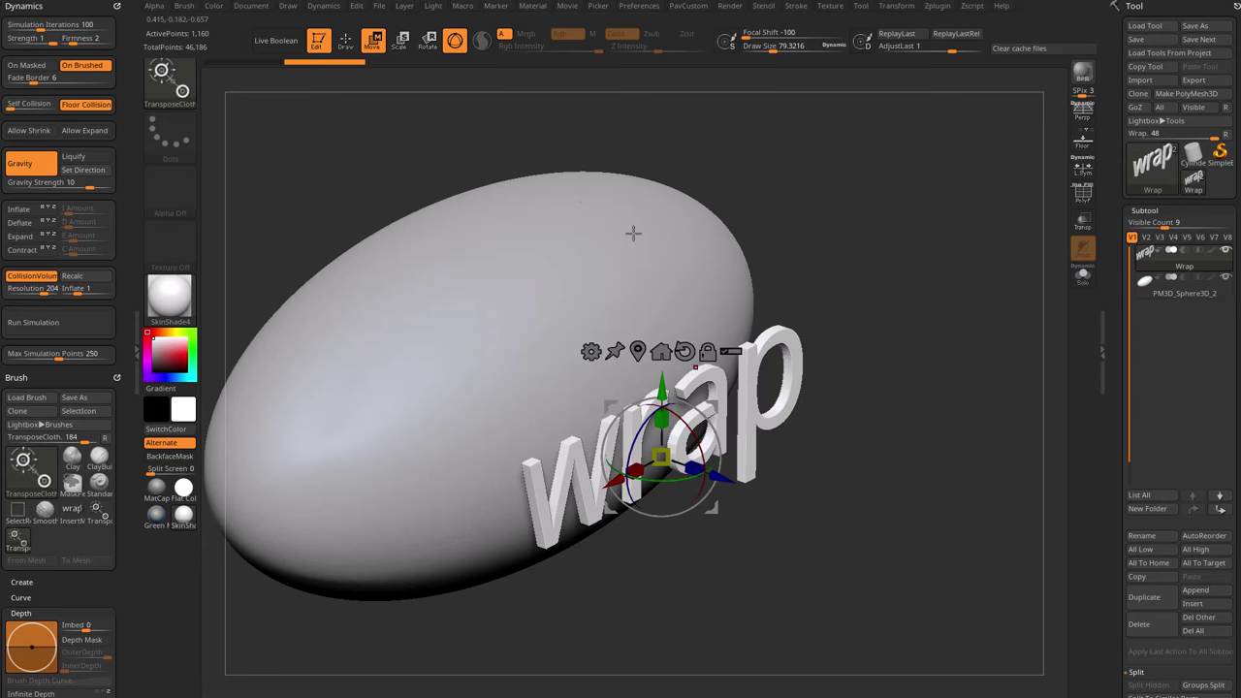
pyautogui.moveTo(776, 228); pyautogui.dragTo(903, 221)
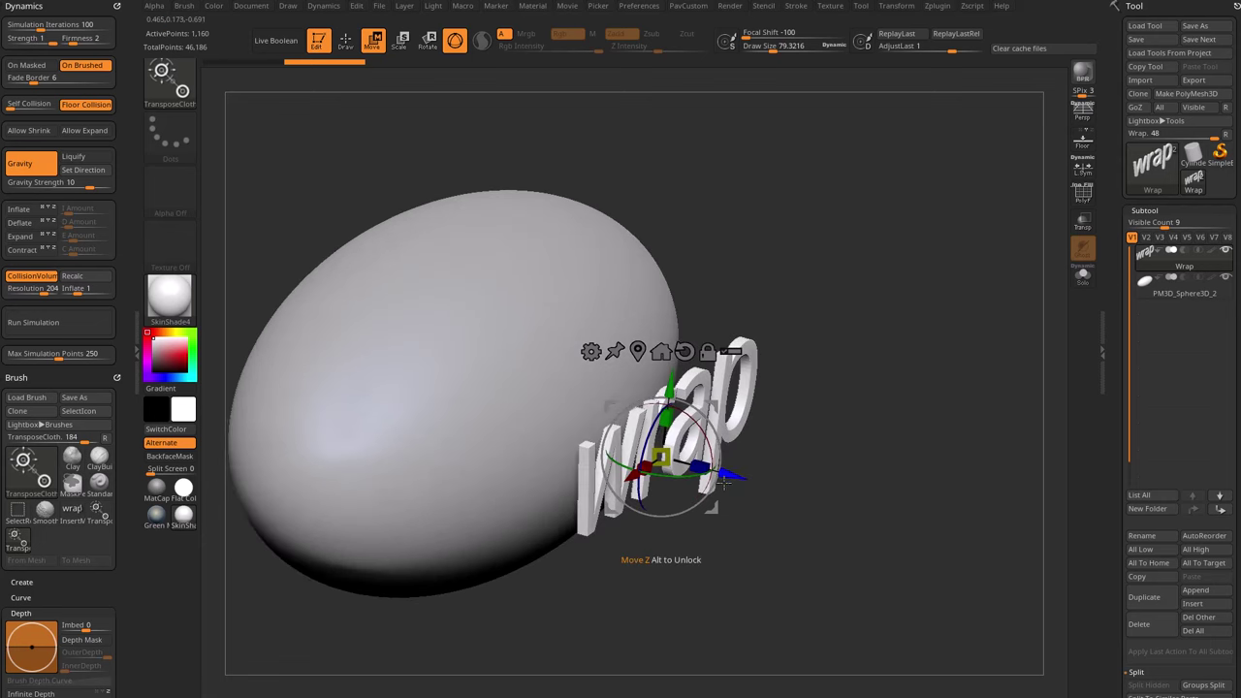
# Try wrapping the text onto the ellipsoid with the TransposeCloth brush by moving it along the gizmo's Z axis
pyautogui.press('b')
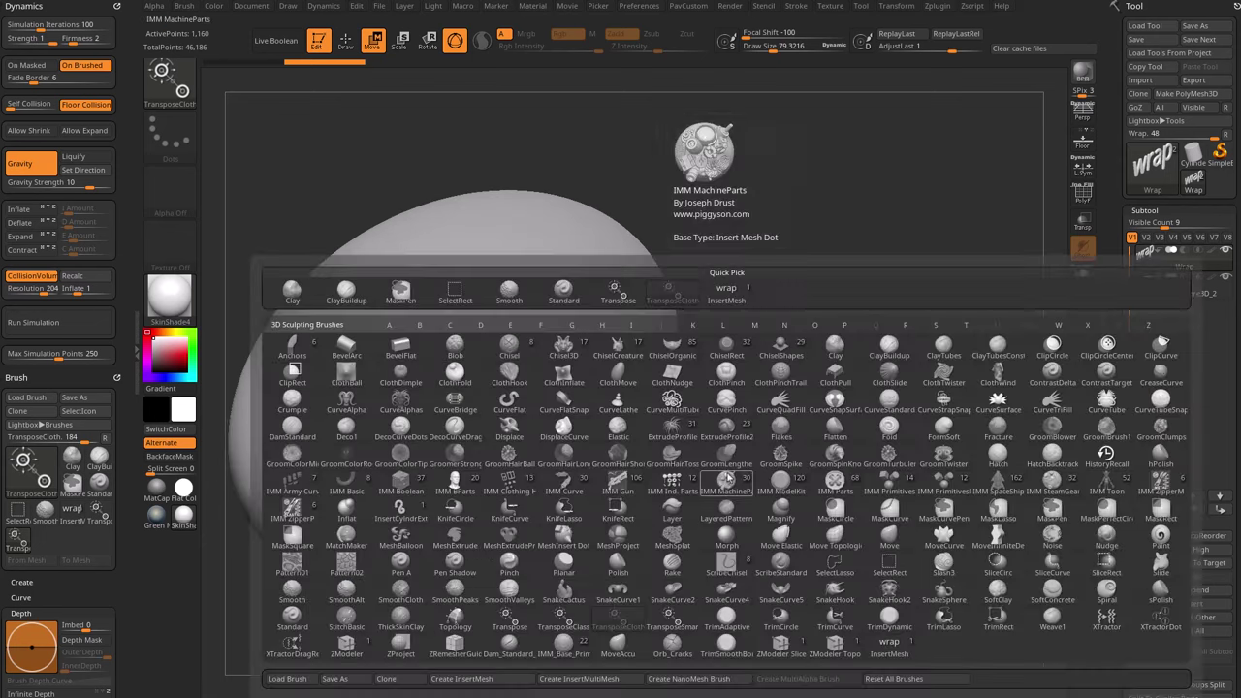
pyautogui.click(618, 614)
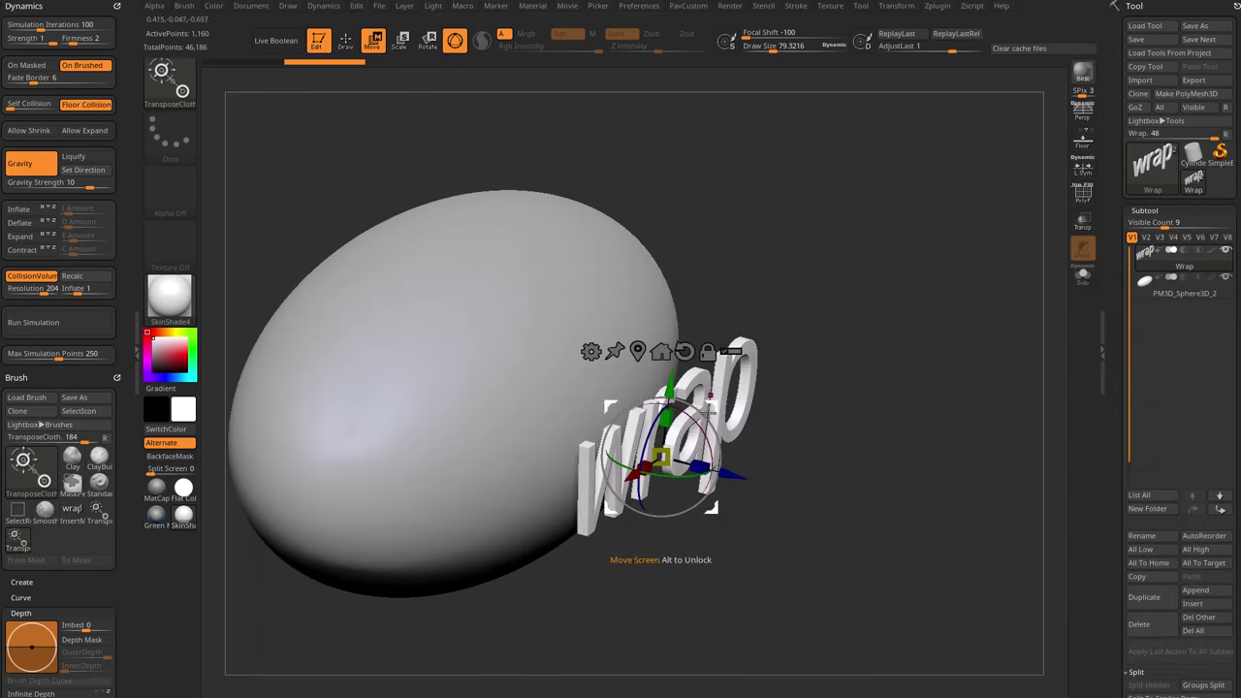
pyautogui.moveTo(734, 475); pyautogui.dragTo(667, 419)
pyautogui.moveTo(669, 420); pyautogui.dragTo(494, 534, button='right')
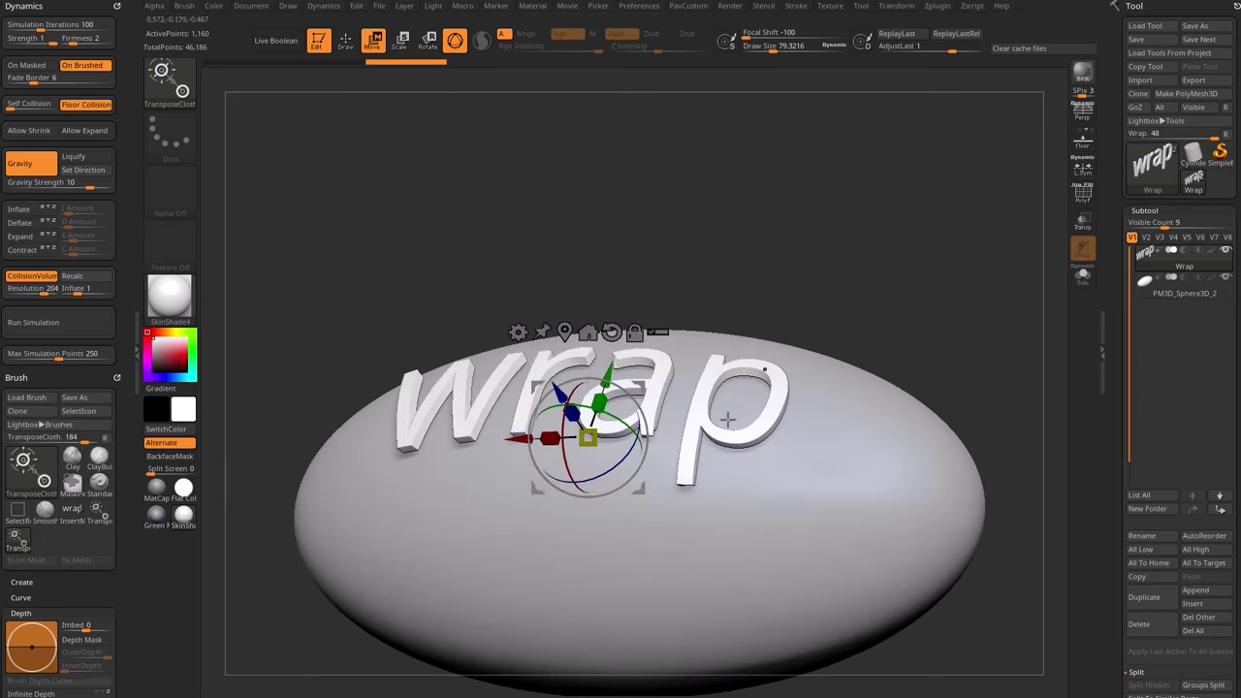
pyautogui.moveTo(629, 476); pyautogui.dragTo(877, 205, button='right')
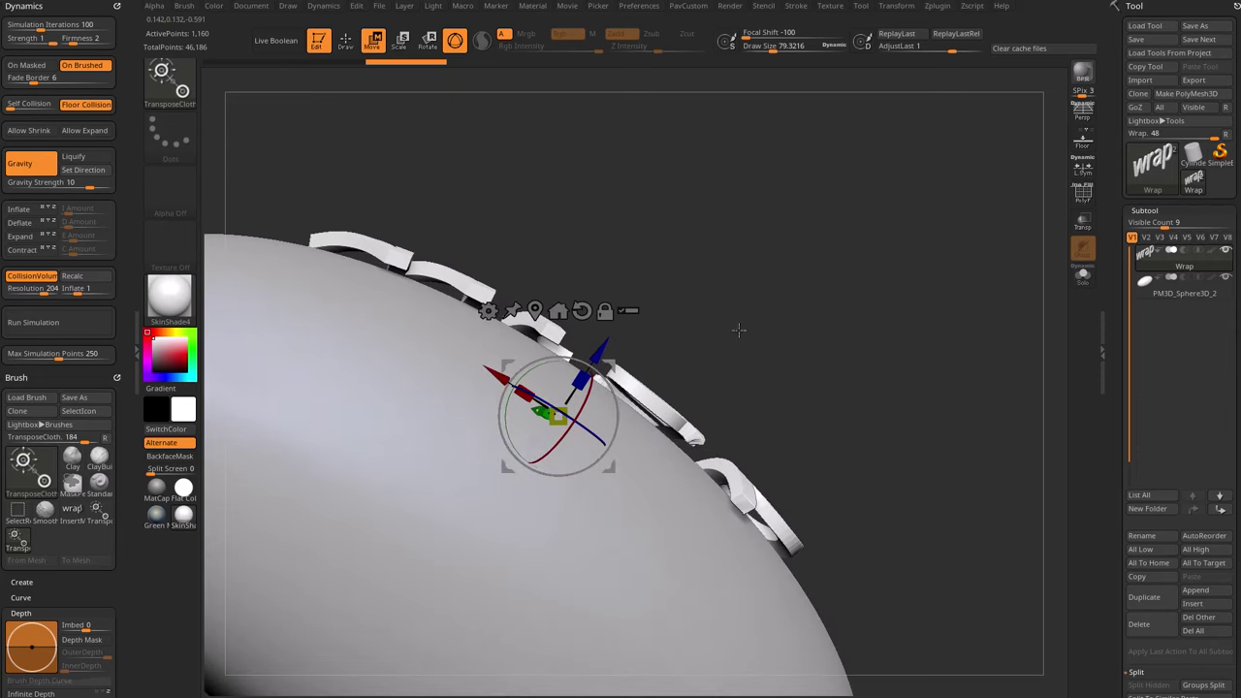
pyautogui.hotkey('ctrl', 'z')
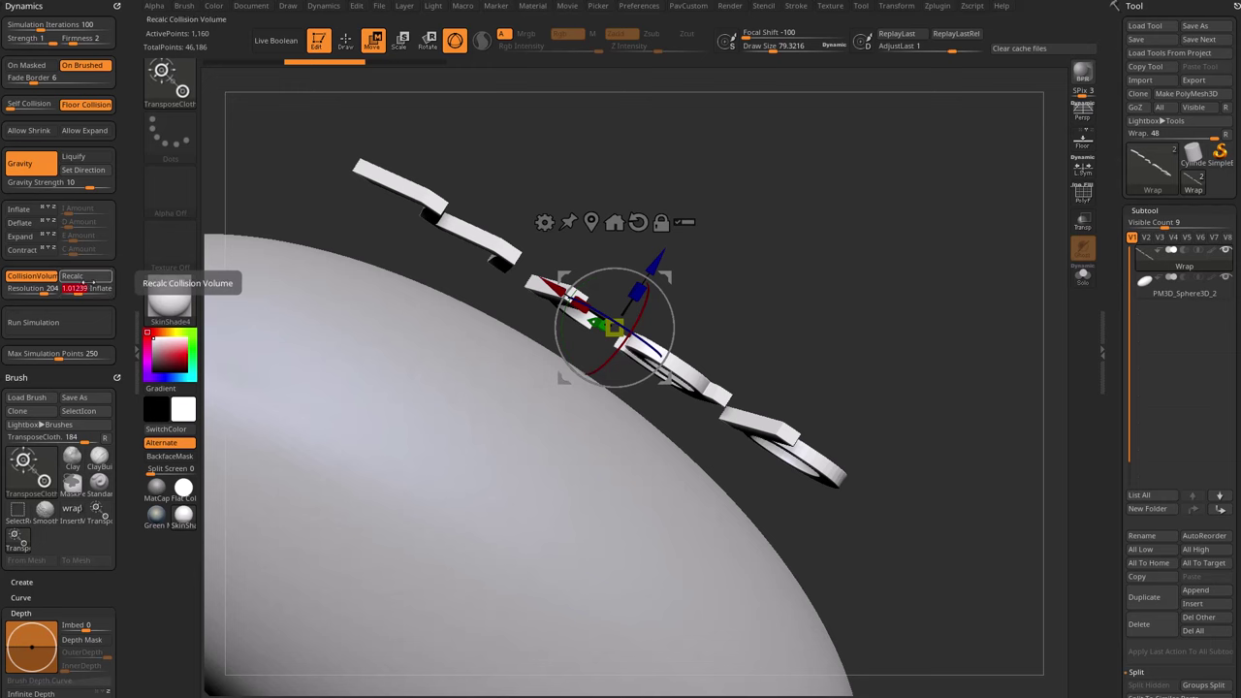
# Set the collision volume's Inflate to 0.1 and try the wrap again, with the polyframe display turned on
pyautogui.moveTo(852, 184); pyautogui.dragTo(605, 331)
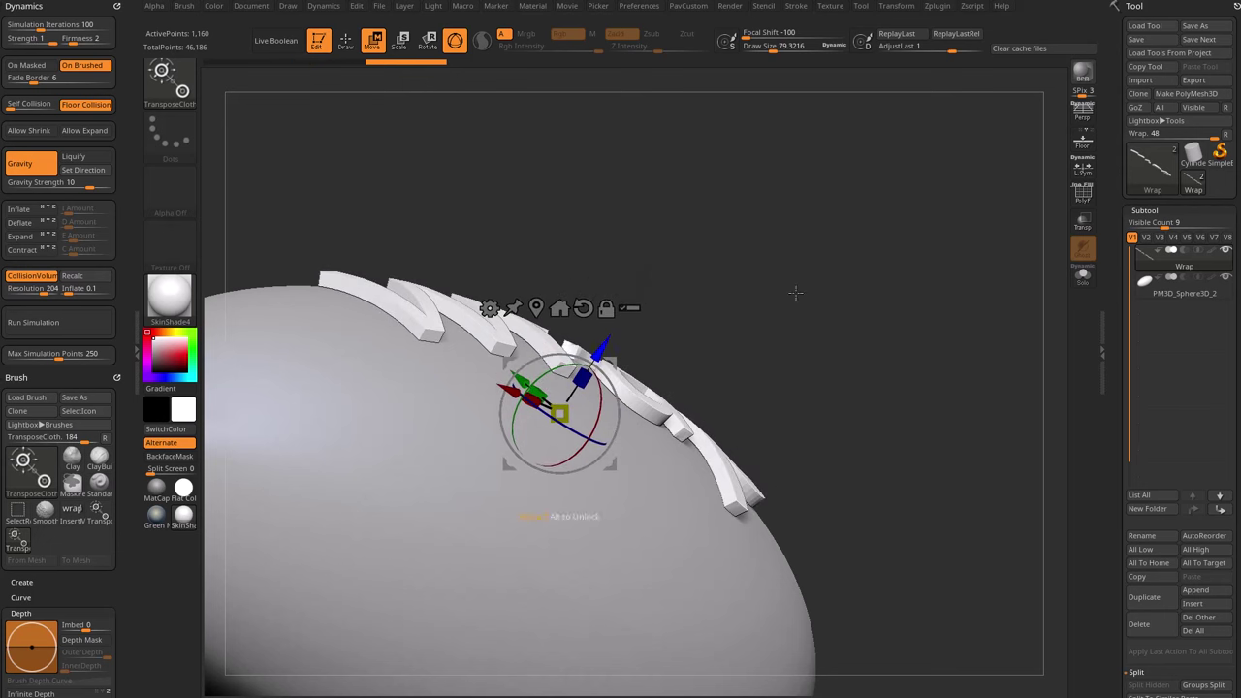
pyautogui.hotkey('shift', 'f')
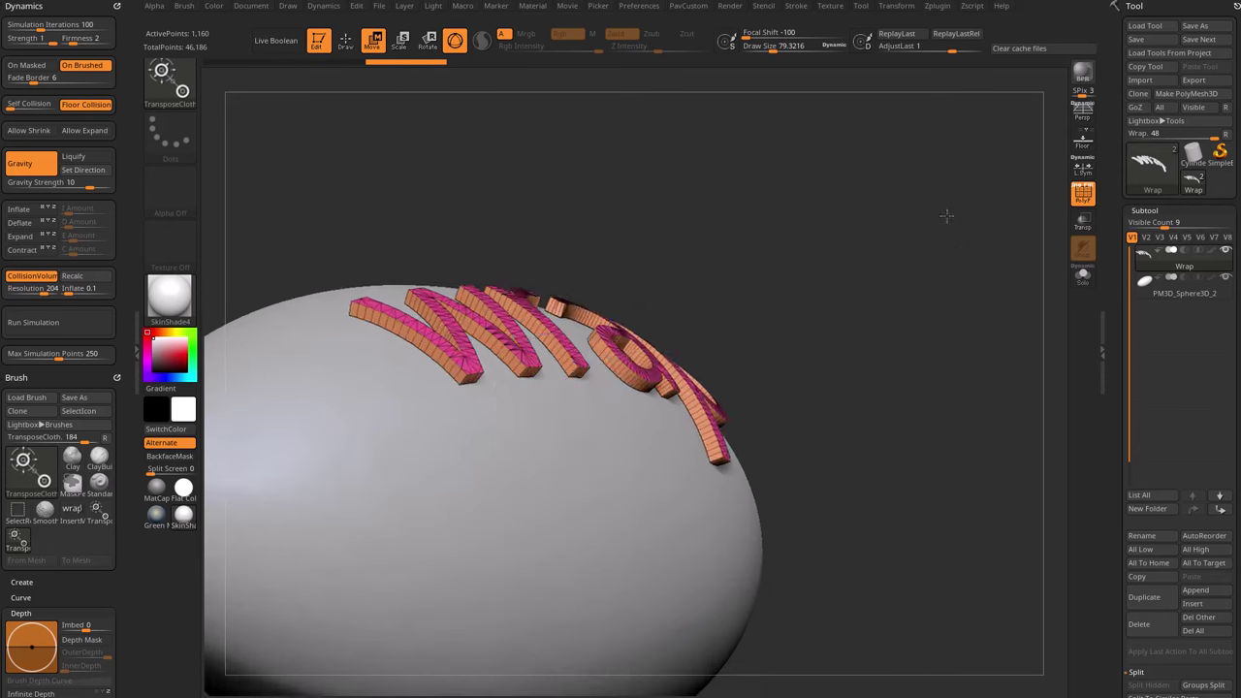
pyautogui.moveTo(972, 220); pyautogui.dragTo(940, 210)
pyautogui.hotkey('ctrl', 'z')
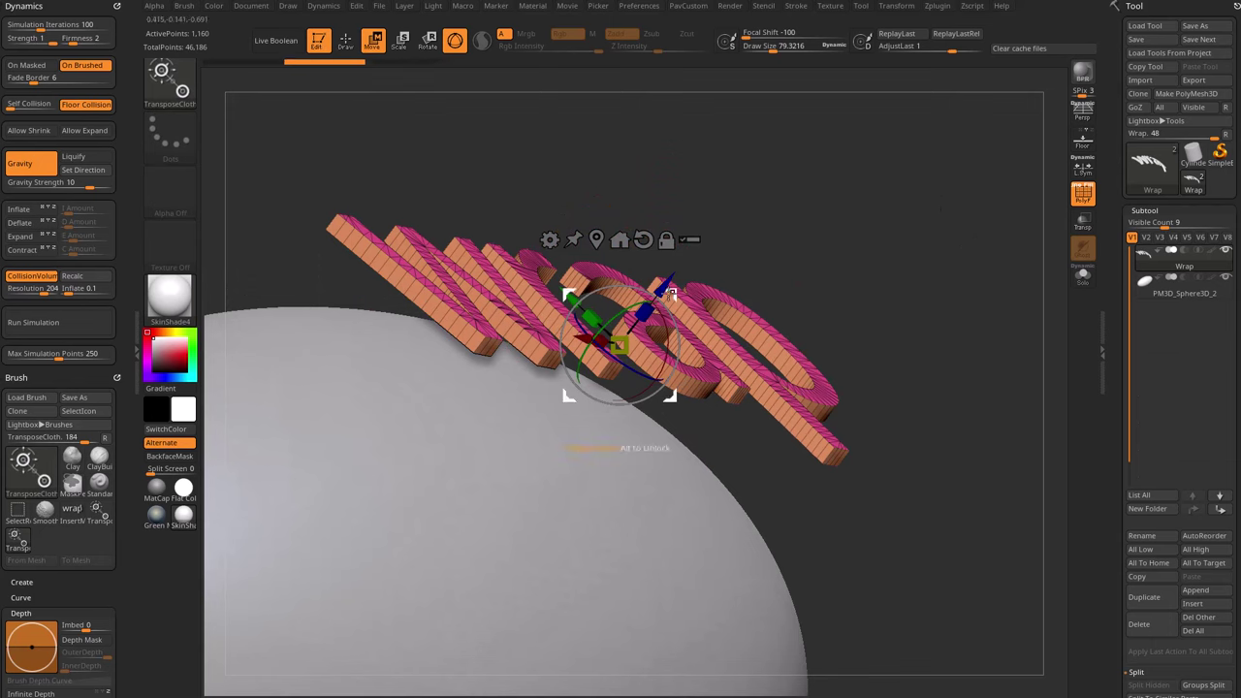
# Move the text against the ellipsoid once more, inspect the wrapped letters from several angles, and undo the move
pyautogui.moveTo(669, 291); pyautogui.dragTo(488, 459)
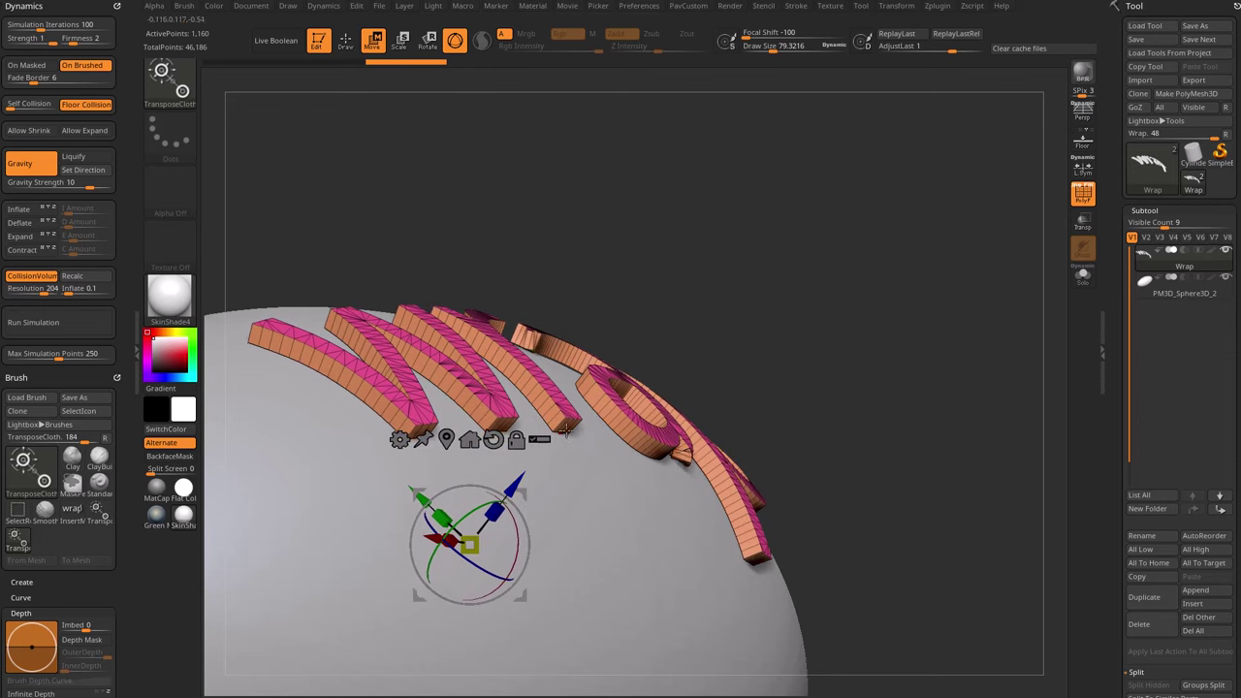
pyautogui.moveTo(699, 419); pyautogui.dragTo(812, 308, button='right')
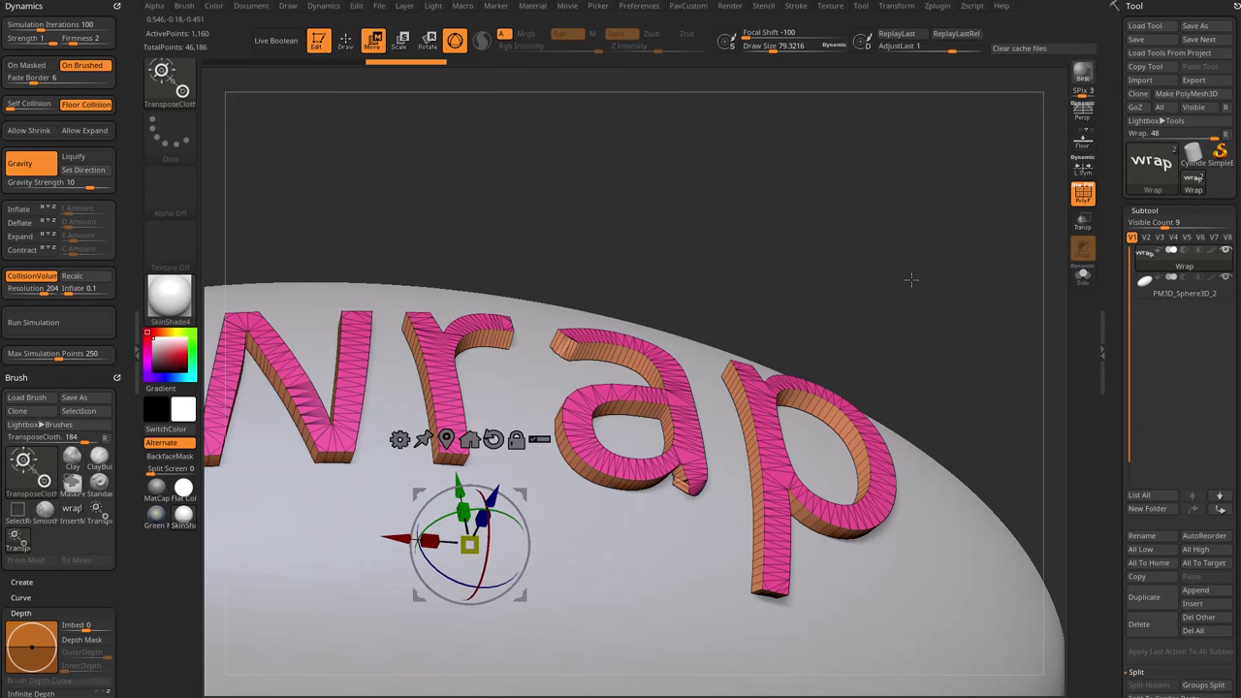
pyautogui.moveTo(816, 175)
pyautogui.mouseDown(button='right')
pyautogui.moveTo(854, 217)
pyautogui.moveTo(837, 335)
pyautogui.moveTo(851, 368)
pyautogui.moveTo(906, 255)
pyautogui.moveTo(1004, 250)
pyautogui.moveTo(989, 254)
pyautogui.mouseUp(button='right')
pyautogui.hotkey('ctrl', 'z')
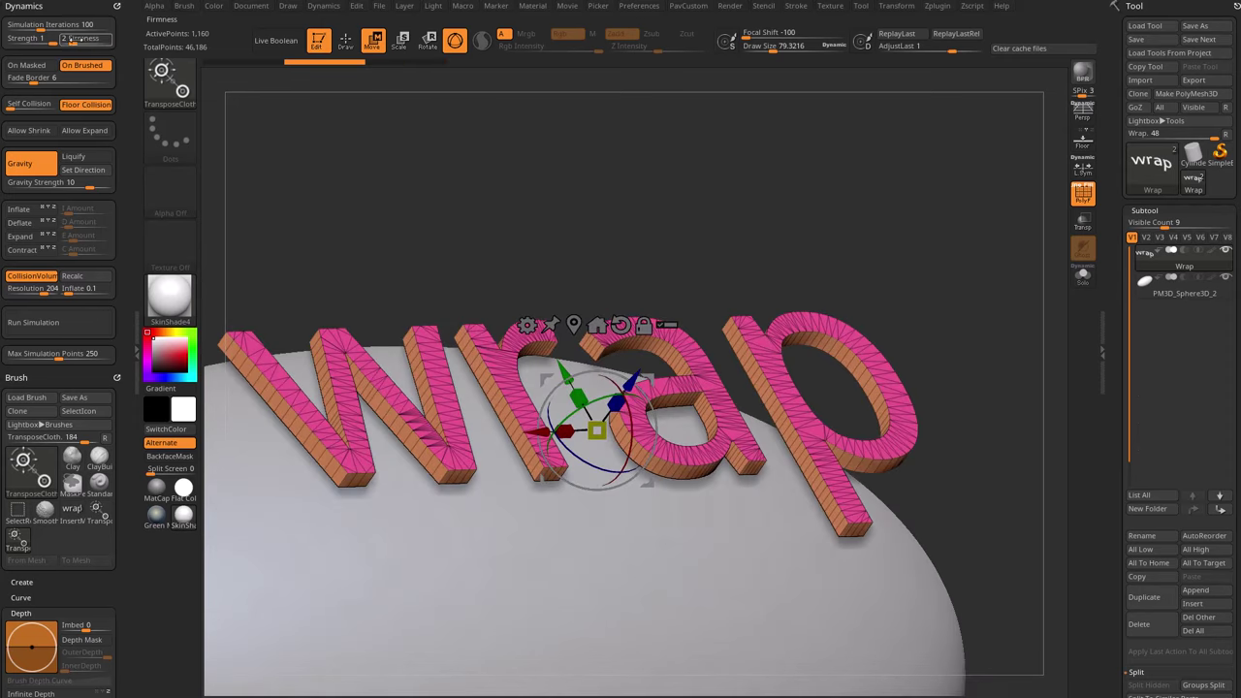
# Set the cloth simulation's Firmness to 4 and try moving the text onto the ellipsoid with this setting
pyautogui.moveTo(417, 145); pyautogui.dragTo(581, 307)
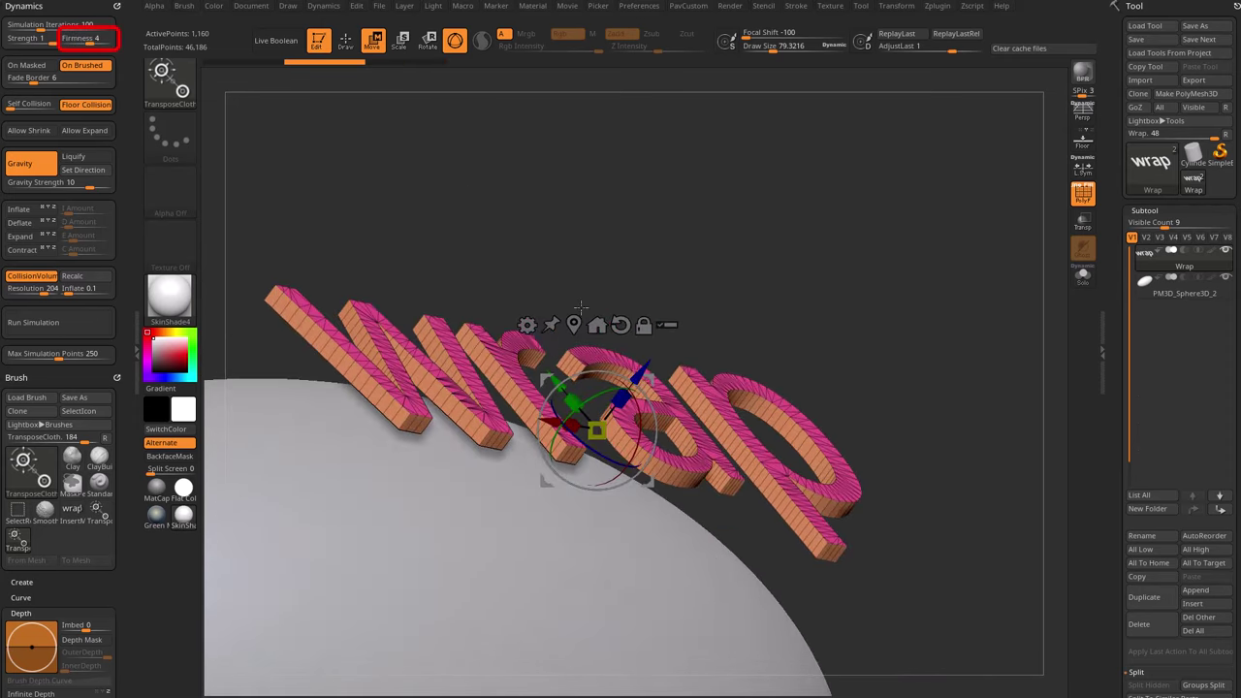
pyautogui.moveTo(669, 366); pyautogui.dragTo(538, 482)
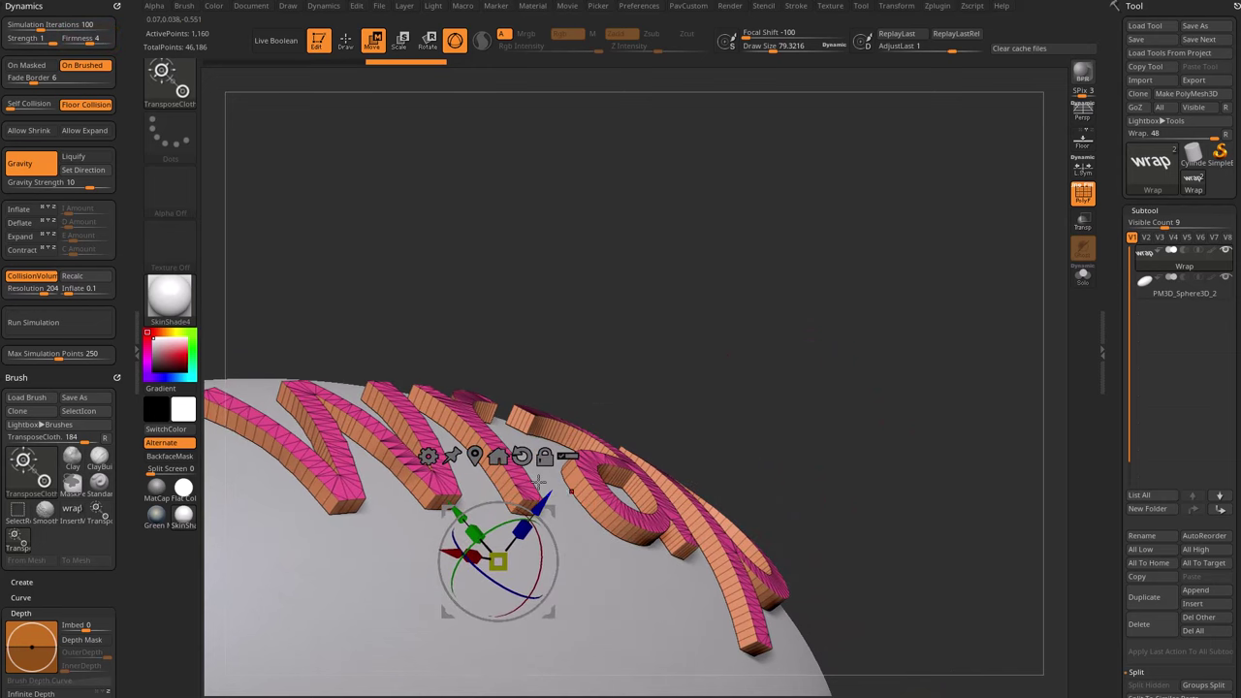
pyautogui.moveTo(859, 335)
pyautogui.keyDown('alt'); pyautogui.mouseDown()
pyautogui.moveTo(864, 304)
pyautogui.moveTo(864, 324)
pyautogui.moveTo(900, 263)
pyautogui.moveTo(940, 290)
pyautogui.moveTo(931, 310)
pyautogui.moveTo(895, 319)
pyautogui.moveTo(927, 311)
pyautogui.mouseUp(); pyautogui.keyUp('alt')
# Isolate the pink front-face polygroup of the wrap text and delete the hidden geometry
pyautogui.press('q')
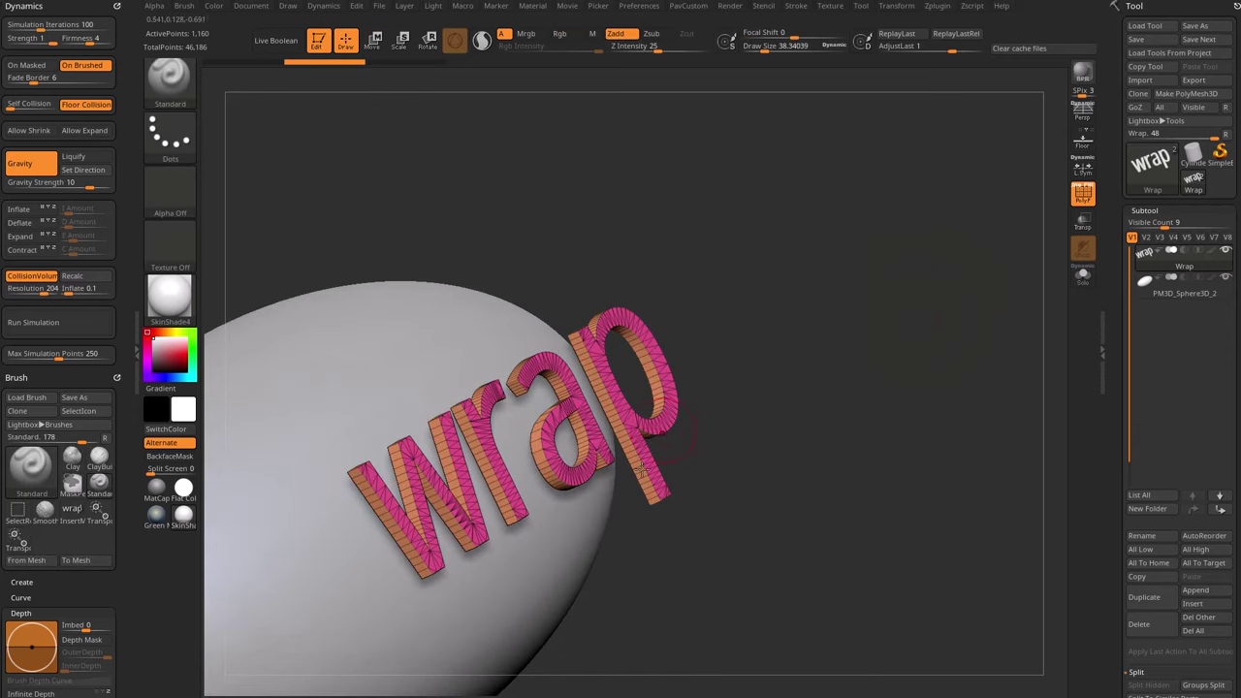
pyautogui.moveTo(843, 326)
pyautogui.keyDown('alt'); pyautogui.mouseDown()
pyautogui.moveTo(875, 346)
pyautogui.moveTo(901, 343)
pyautogui.mouseUp(); pyautogui.keyUp('alt')
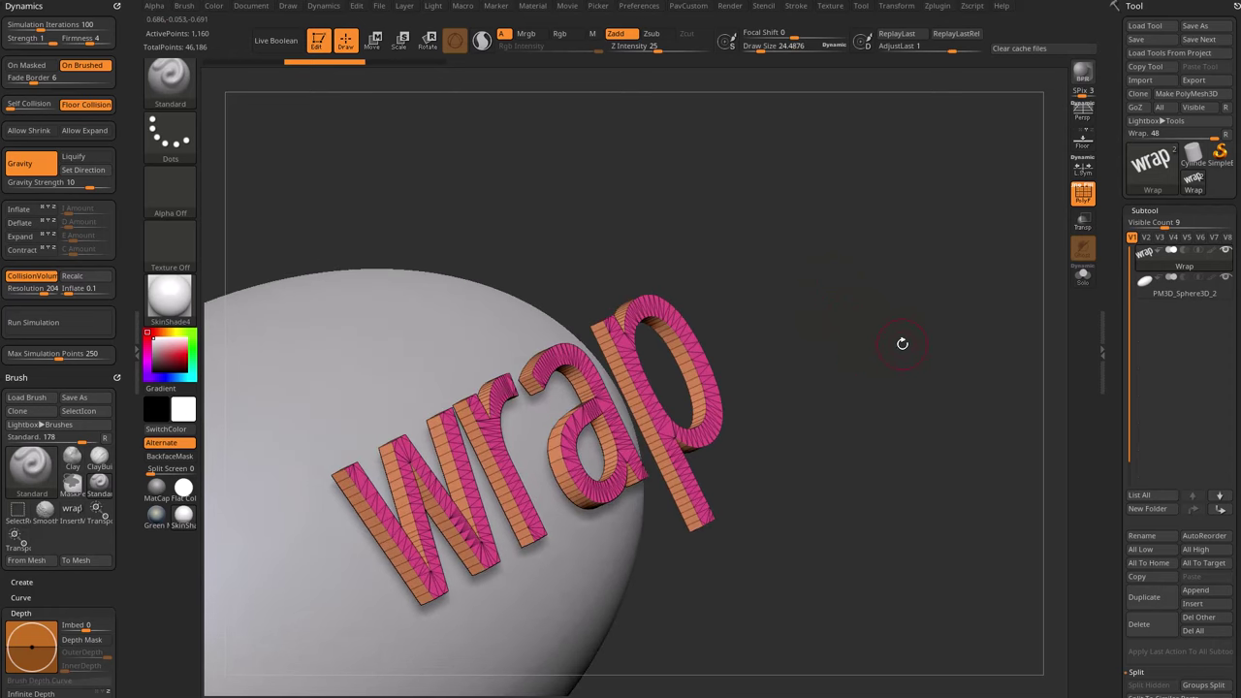
pyautogui.hotkey('ctrl', 'shift')
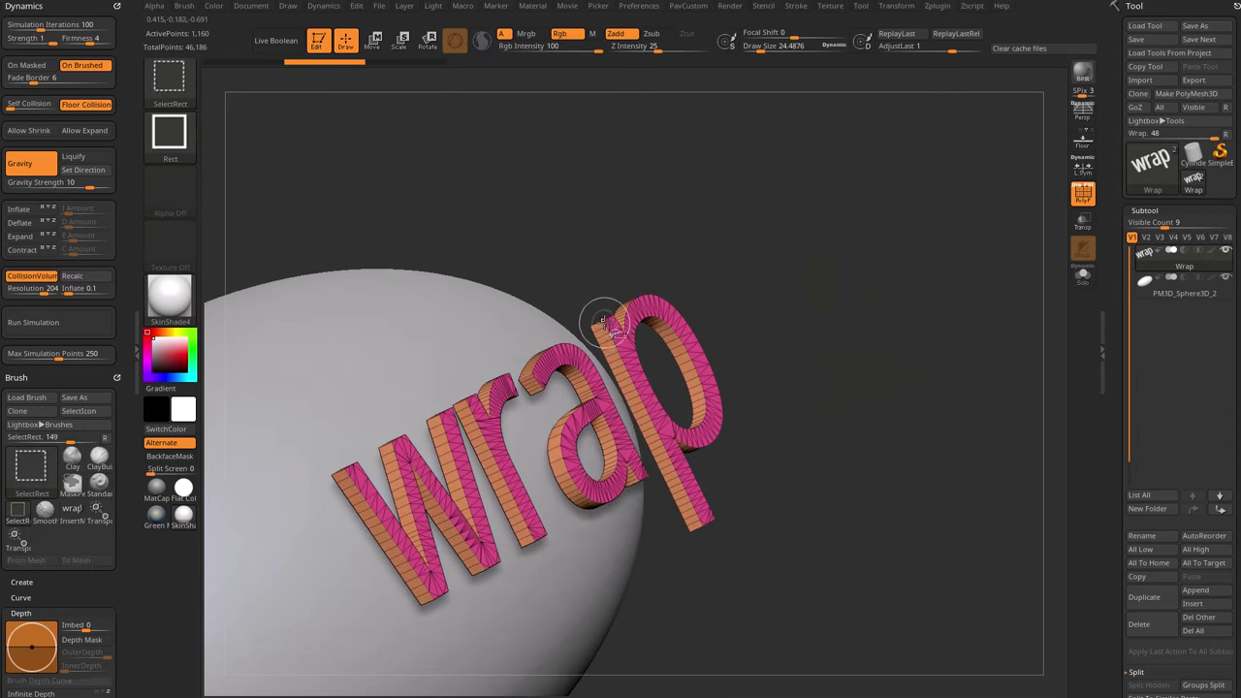
pyautogui.moveTo(831, 268)
pyautogui.mouseDown()
pyautogui.moveTo(873, 291)
pyautogui.moveTo(567, 311)
pyautogui.mouseUp()
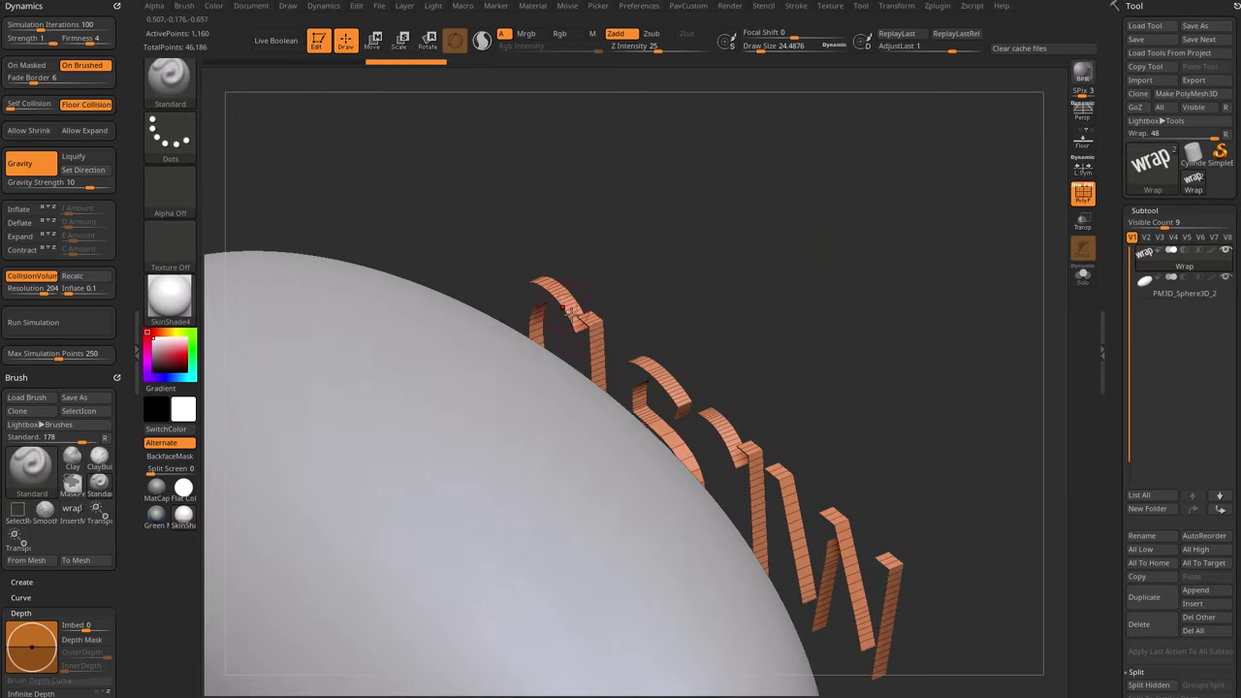
pyautogui.moveTo(924, 284)
pyautogui.mouseDown()
pyautogui.moveTo(889, 278)
pyautogui.moveTo(906, 307)
pyautogui.moveTo(853, 249)
pyautogui.moveTo(921, 293)
pyautogui.moveTo(736, 344)
pyautogui.mouseUp()
pyautogui.hotkey('ctrl', 'shift')
pyautogui.keyDown('ctrl'); pyautogui.keyDown('shift'); pyautogui.click(588, 322); pyautogui.keyUp('shift'); pyautogui.keyUp('ctrl')
pyautogui.moveTo(1115, 352); pyautogui.dragTo(1115, 194)
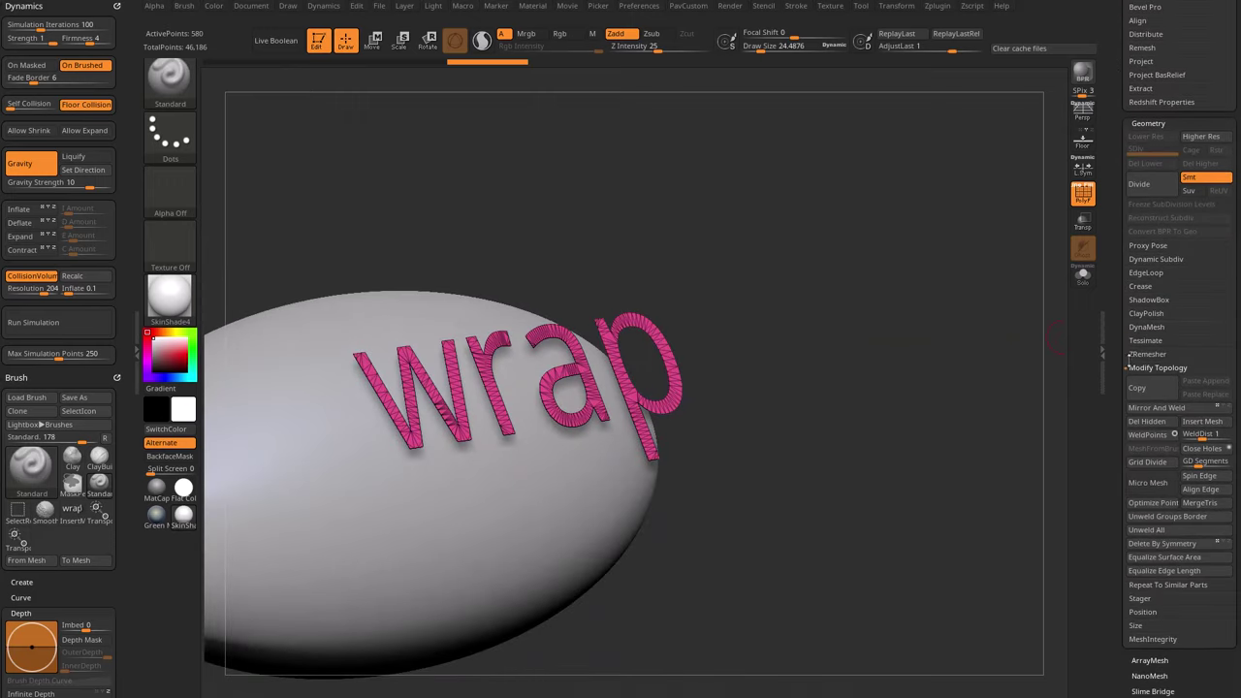
pyautogui.click(1147, 422)
# Wrap the flat front faces of the text onto the ellipsoid by moving them along the Z axis with TransposeCloth
pyautogui.moveTo(992, 420); pyautogui.dragTo(607, 387)
pyautogui.press('w')
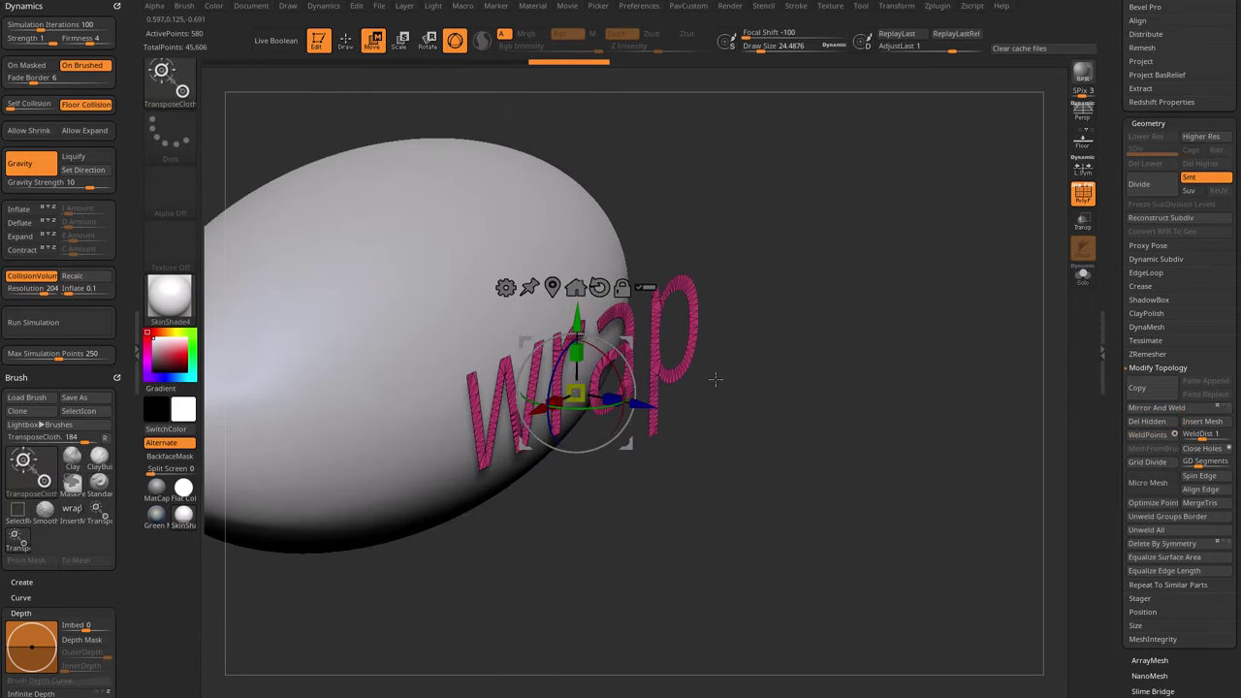
pyautogui.keyDown('alt'); pyautogui.moveTo(834, 326); pyautogui.dragTo(846, 426); pyautogui.keyUp('alt')
pyautogui.moveTo(647, 459); pyautogui.dragTo(548, 438)
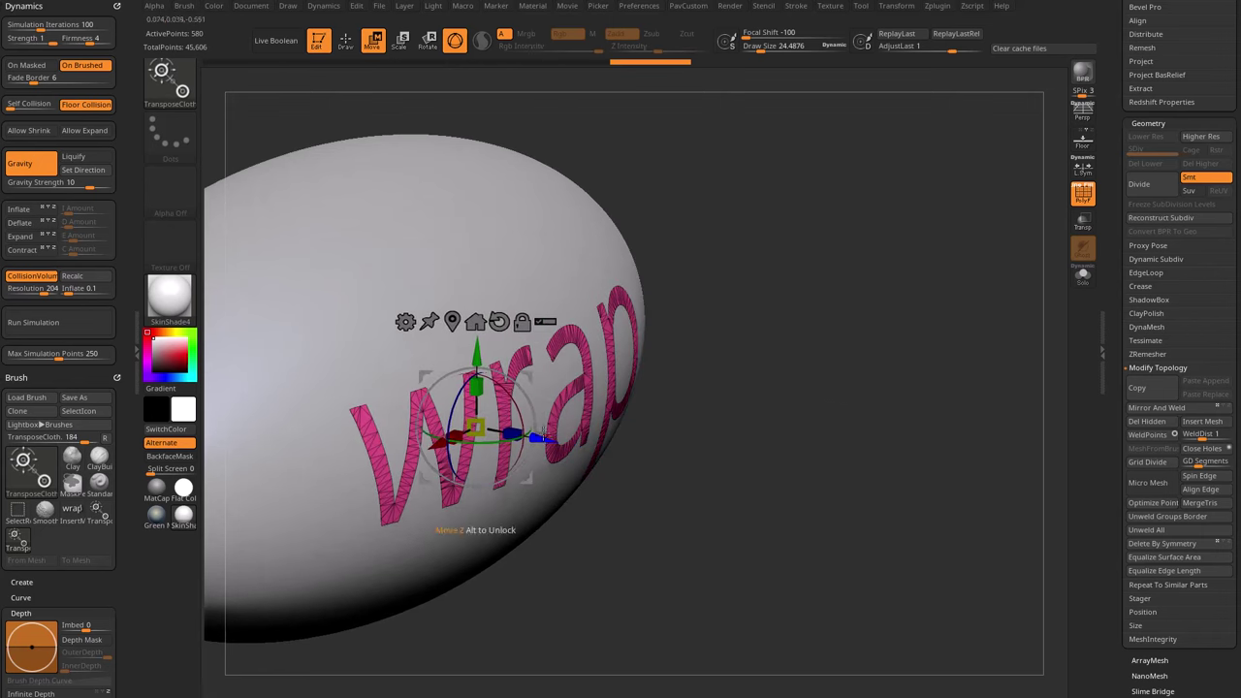
pyautogui.press('q')
pyautogui.keyDown('shift'); pyautogui.moveTo(900, 363); pyautogui.dragTo(946, 366); pyautogui.keyUp('shift')
pyautogui.moveTo(878, 205)
pyautogui.mouseDown()
pyautogui.moveTo(895, 174)
pyautogui.moveTo(948, 163)
pyautogui.moveTo(896, 272)
pyautogui.moveTo(878, 232)
pyautogui.moveTo(937, 242)
pyautogui.moveTo(949, 289)
pyautogui.moveTo(918, 301)
pyautogui.mouseUp()
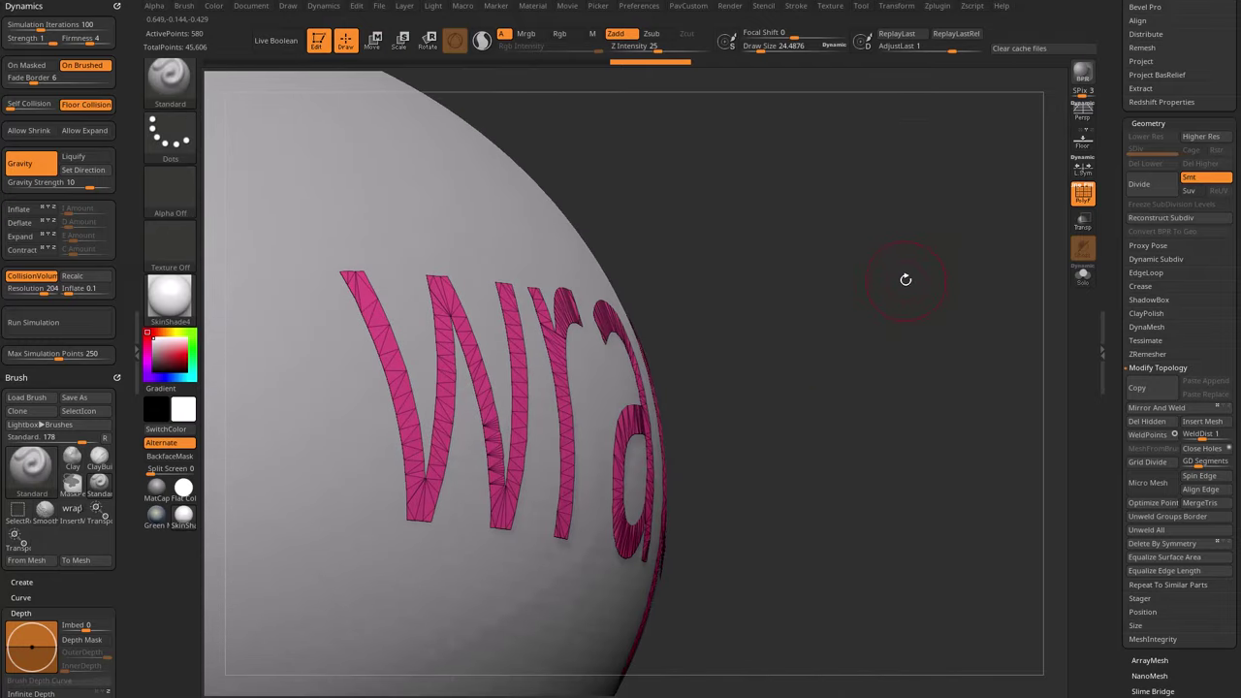
# Choose the ZModeler brush and set its polygon action to Extrude with the All Polygons target
pyautogui.press('b')
pyautogui.press('z')
pyautogui.press('m')
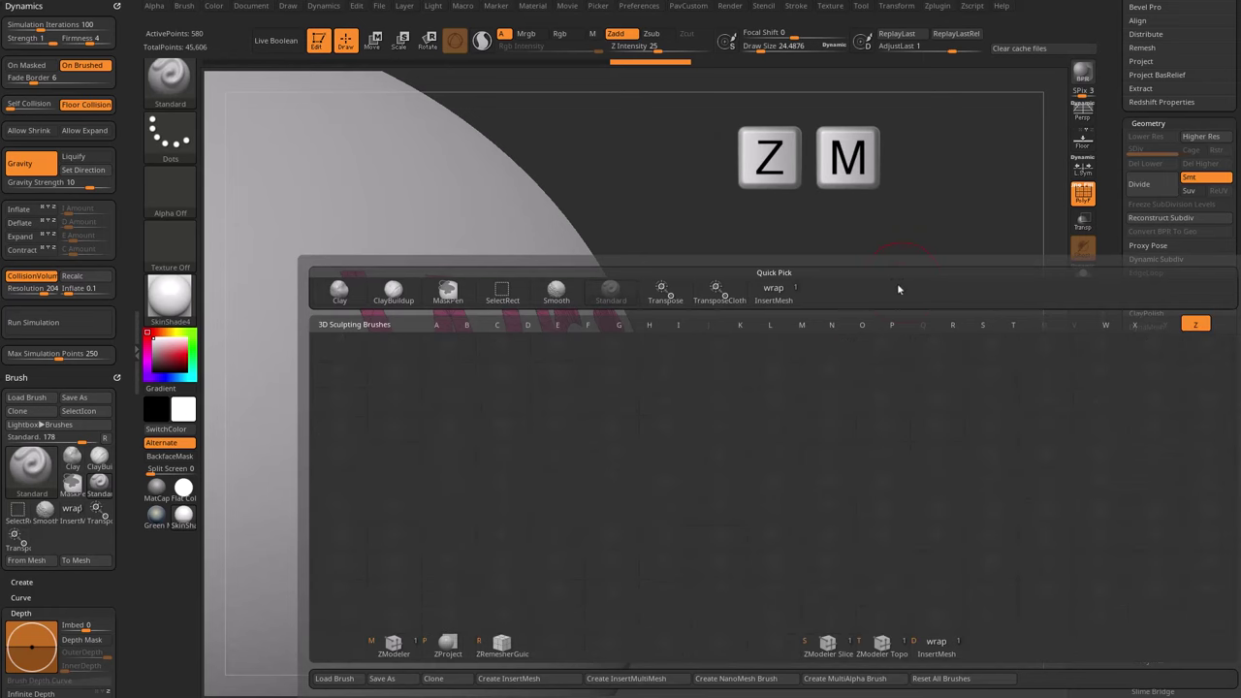
pyautogui.moveTo(892, 269)
pyautogui.mouseDown()
pyautogui.moveTo(876, 244)
pyautogui.moveTo(742, 280)
pyautogui.mouseUp()
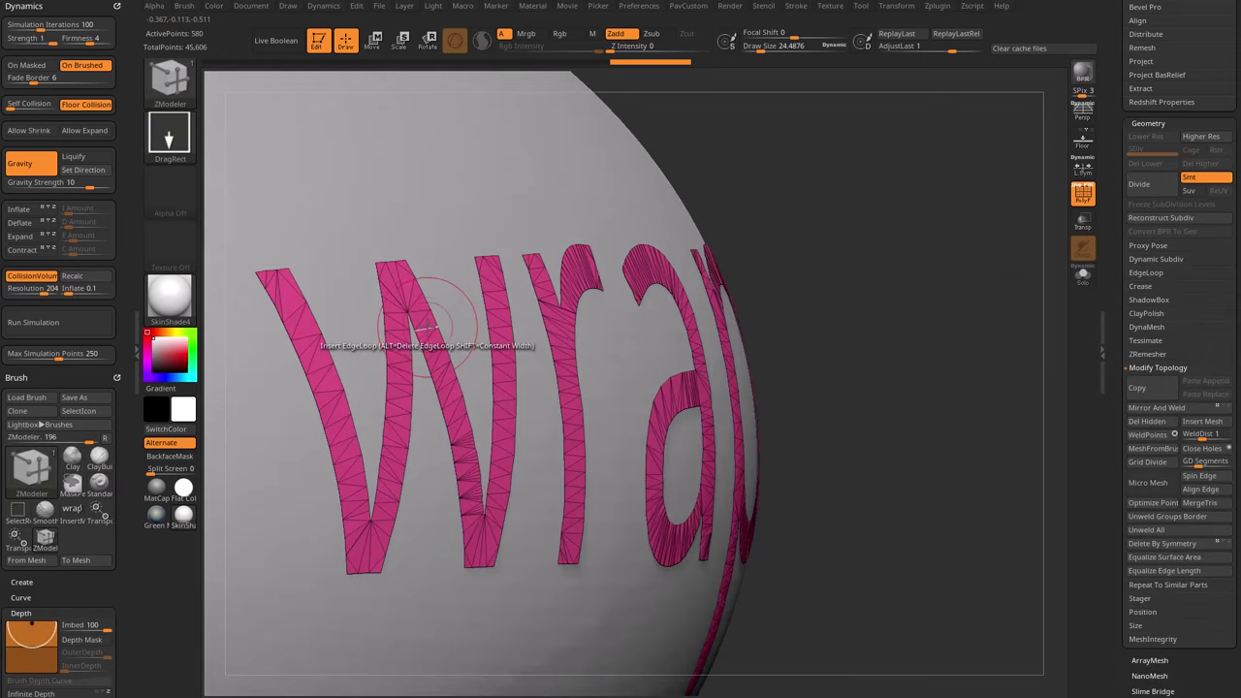
pyautogui.press('space')
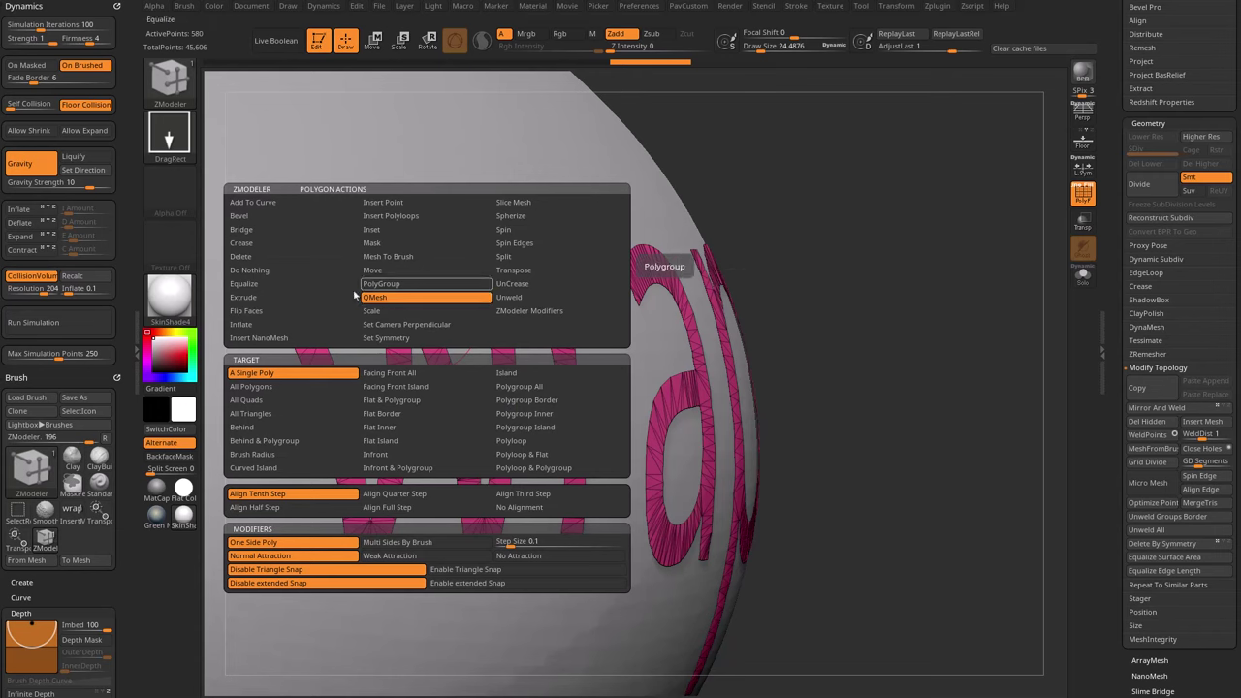
pyautogui.click(300, 301)
pyautogui.click(324, 390)
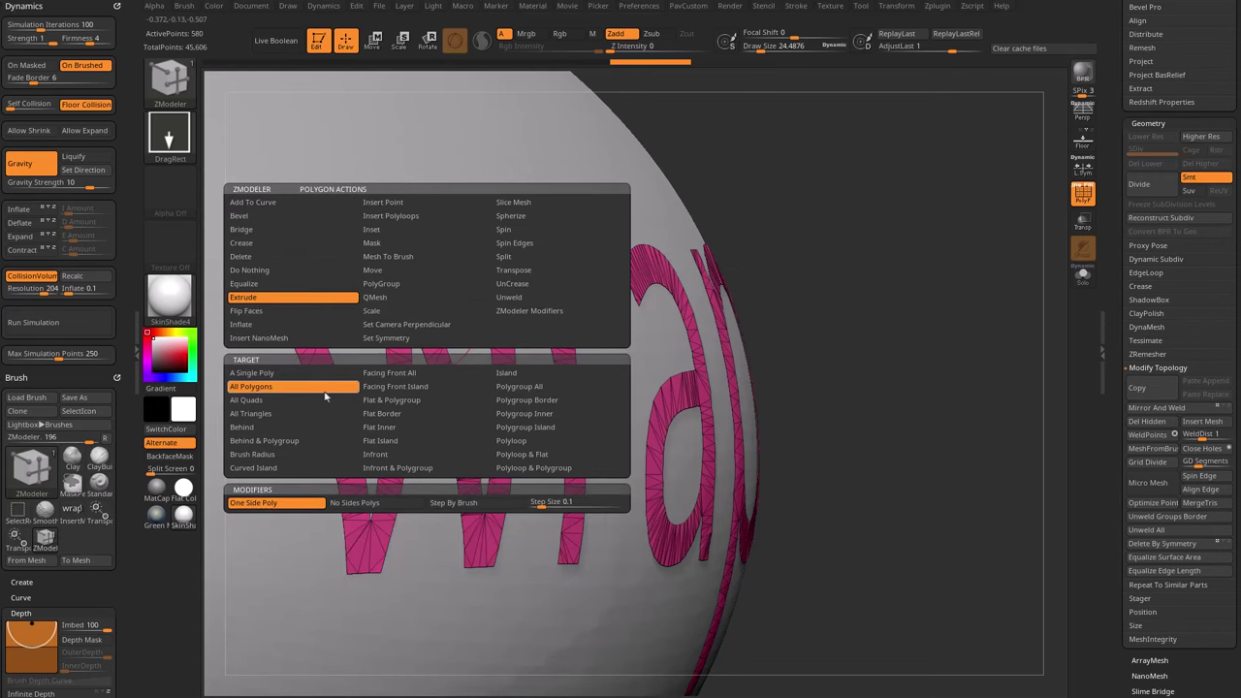
# Try extruding all polygons of the wrapped flat lettering to give it thickness, and undo the extrusion
pyautogui.moveTo(510, 211); pyautogui.dragTo(668, 249, button='right')
pyautogui.moveTo(513, 332); pyautogui.dragTo(582, 315)
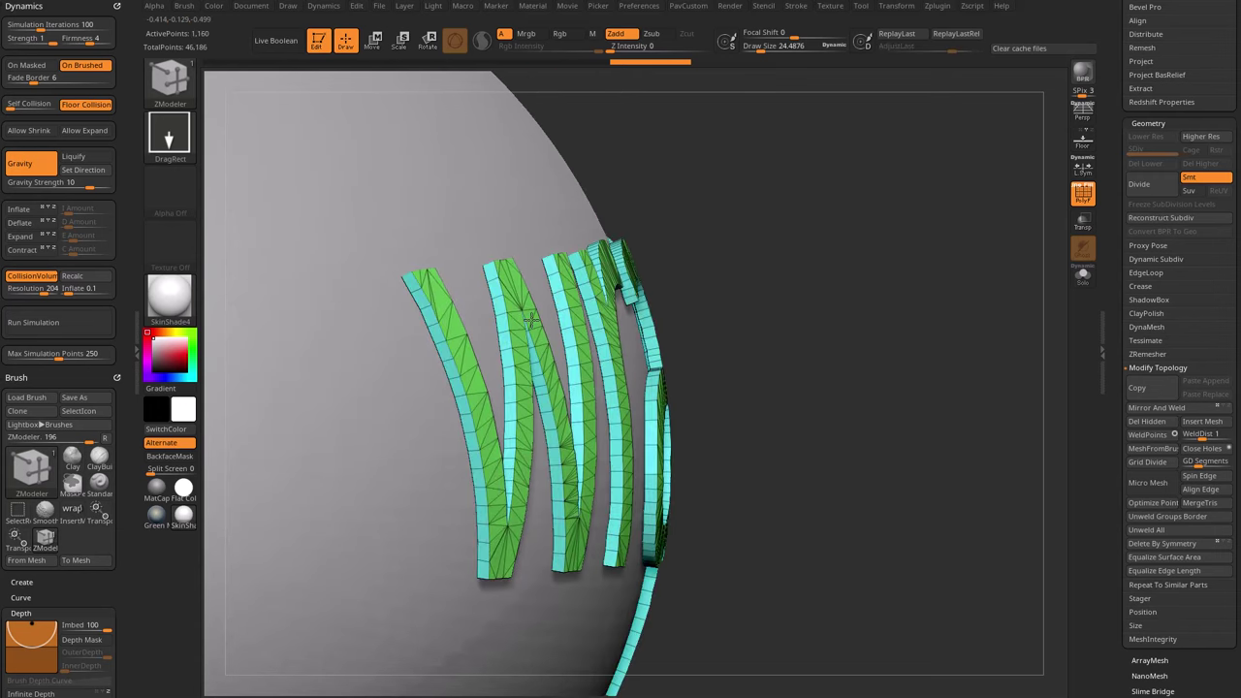
pyautogui.keyDown('ctrl'); pyautogui.moveTo(843, 281); pyautogui.dragTo(767, 250, button='right'); pyautogui.keyUp('ctrl')
pyautogui.moveTo(766, 249); pyautogui.dragTo(880, 249)
pyautogui.hotkey('ctrl', 'z')
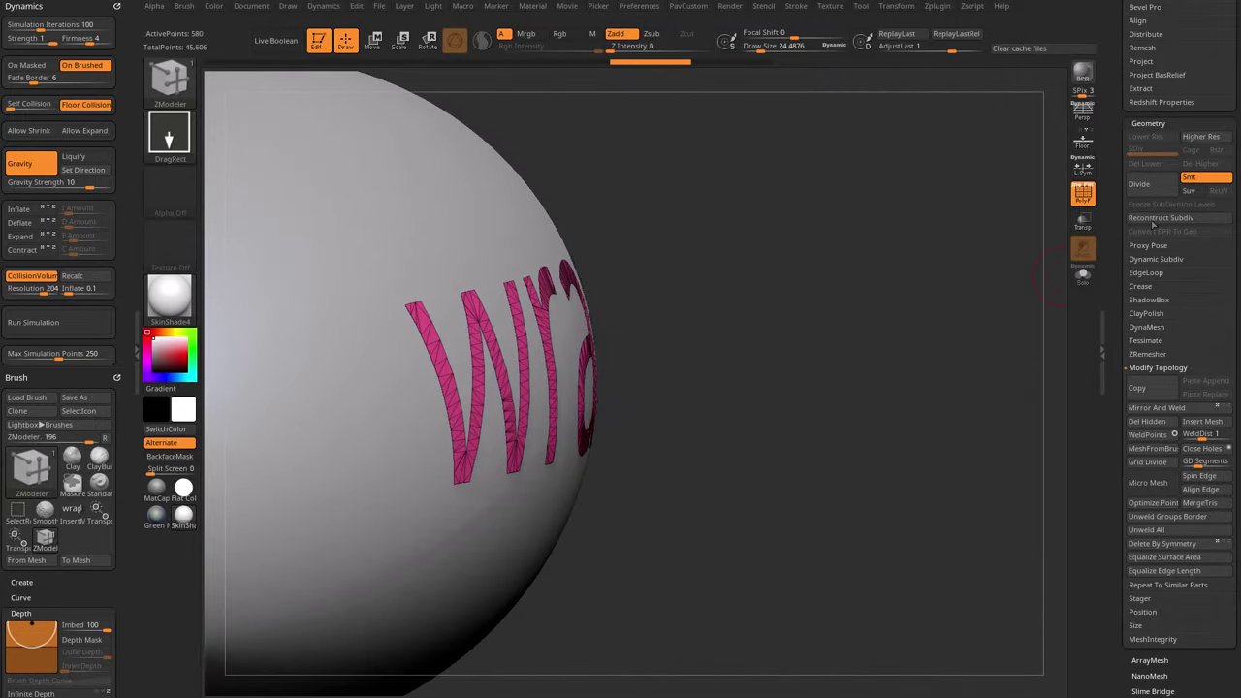
# Activate Dynamic Subdiv on the wrapped lettering and set its Thickness to about 0.0105
pyautogui.moveTo(962, 310); pyautogui.dragTo(956, 311)
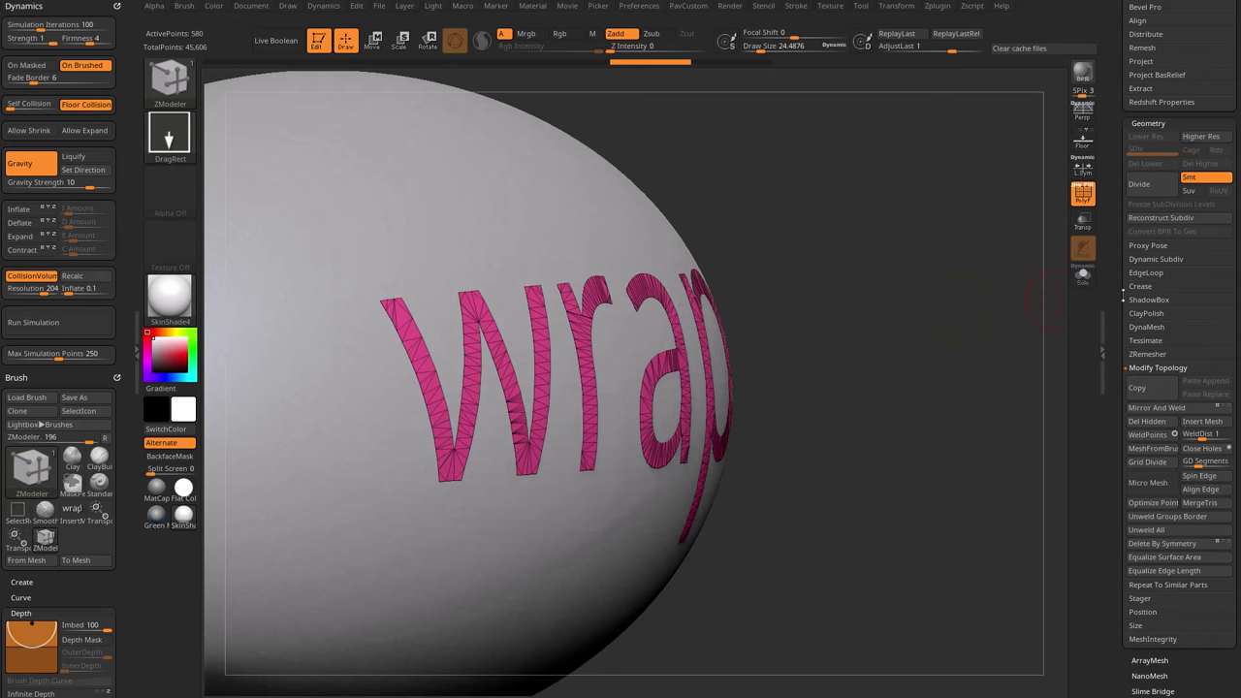
pyautogui.click(1142, 260)
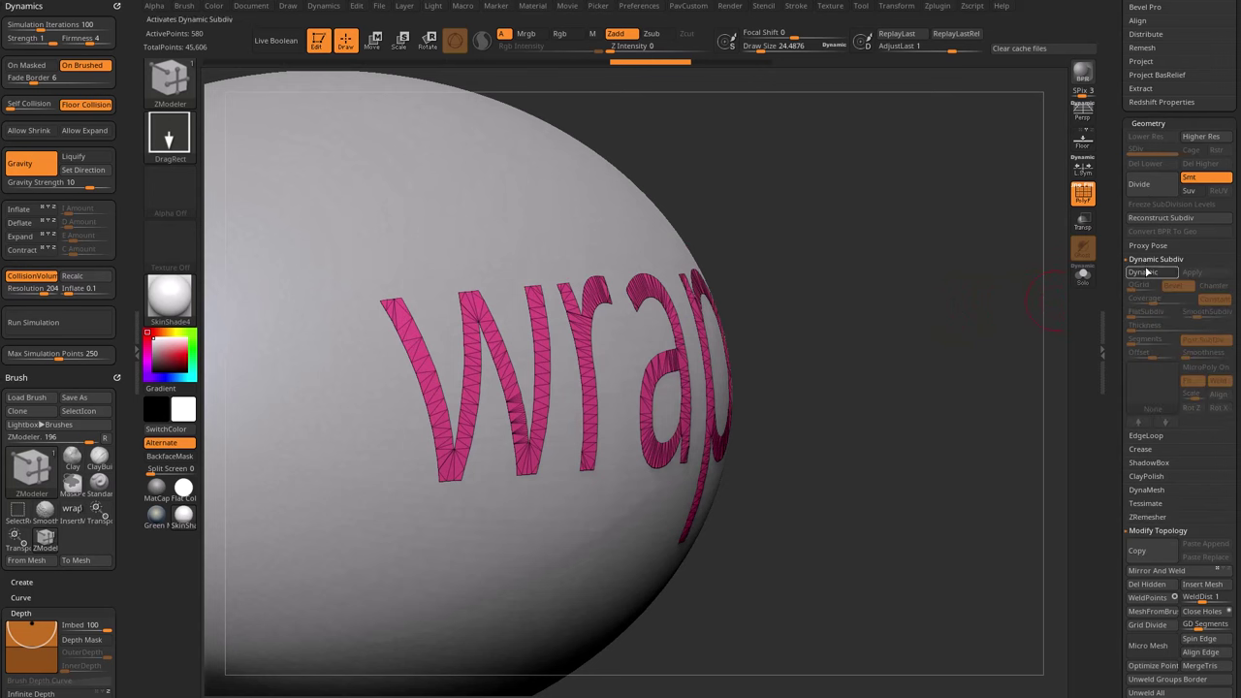
pyautogui.click(1147, 272)
pyautogui.moveTo(1197, 317); pyautogui.dragTo(1163, 328)
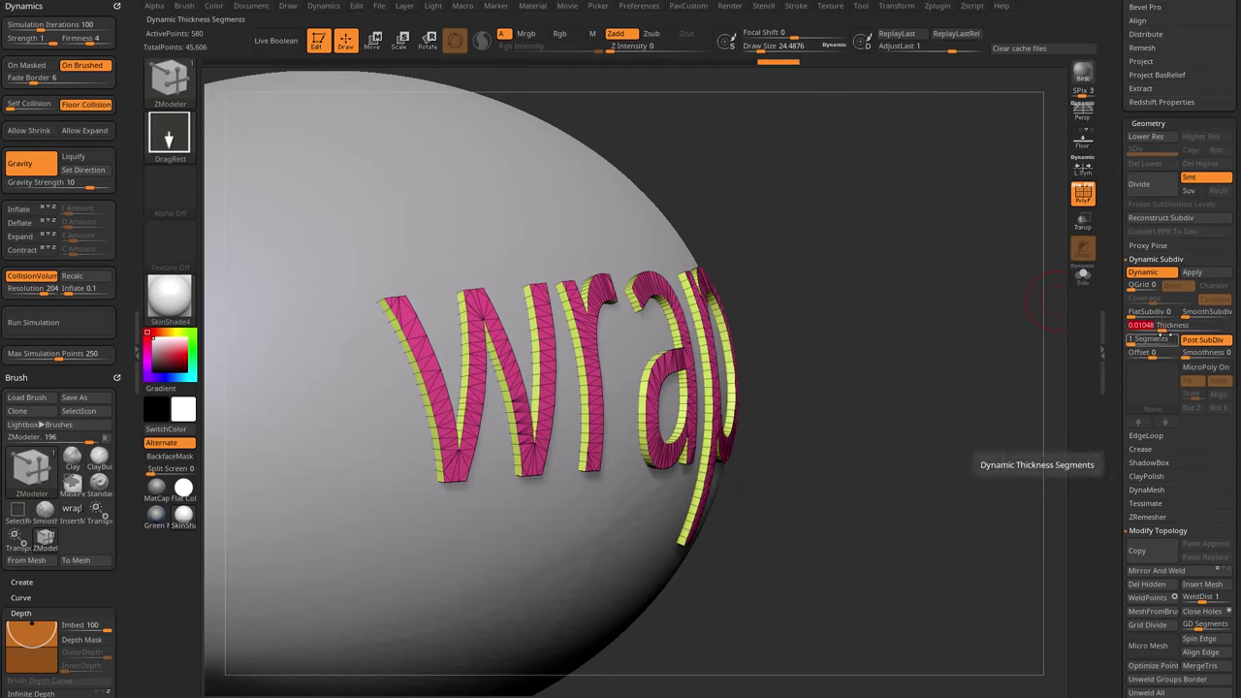
pyautogui.keyDown('alt'); pyautogui.moveTo(929, 360); pyautogui.dragTo(949, 343); pyautogui.keyUp('alt')
pyautogui.moveTo(948, 299); pyautogui.dragTo(955, 322)
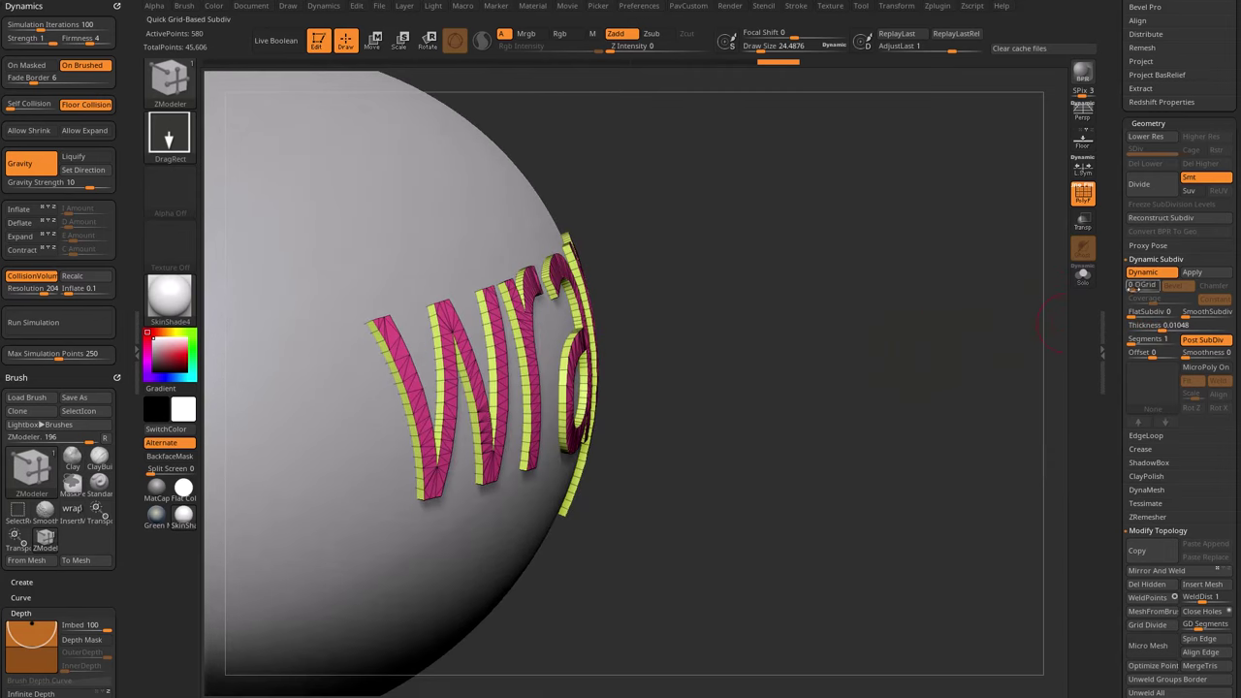
# Toggle Dynamic Subdiv off and back on, choosing Always YES for auto-activation, and view the thickened lettering from the side
pyautogui.click(1146, 274)
pyautogui.click(1143, 273)
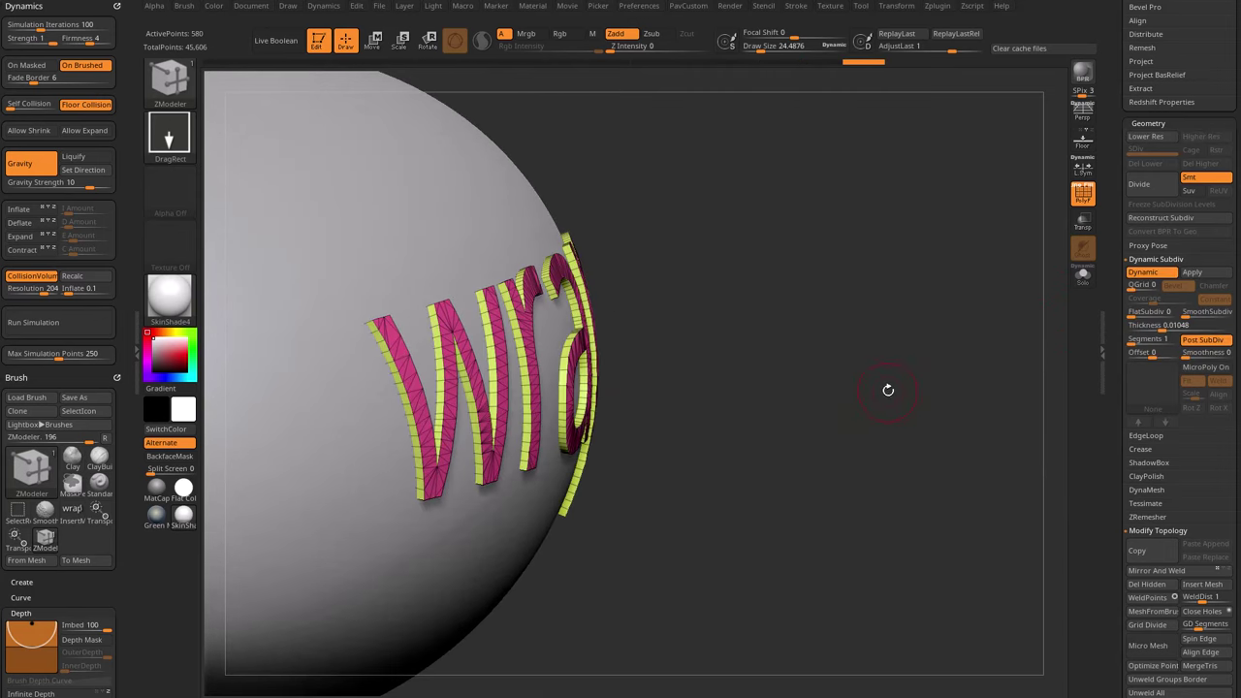
pyautogui.hotkey('shift', 'd')
pyautogui.press('d')
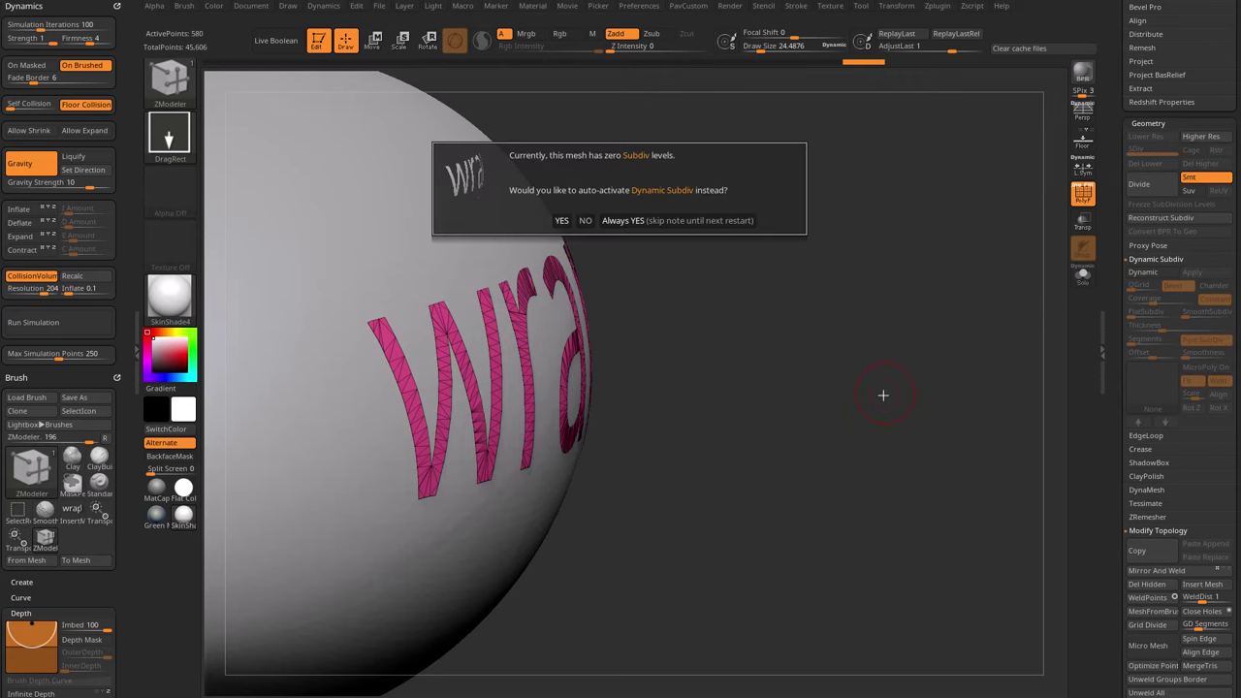
pyautogui.click(720, 221)
pyautogui.moveTo(770, 352); pyautogui.dragTo(867, 321)
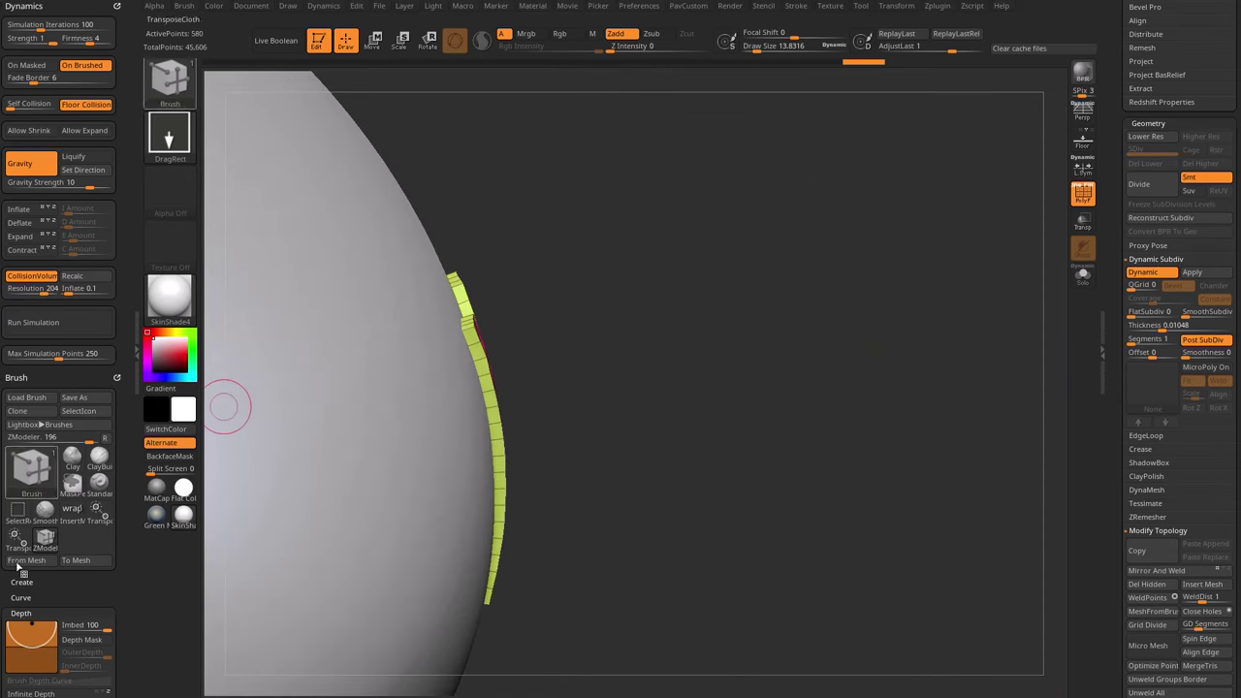
pyautogui.moveTo(947, 330); pyautogui.dragTo(1062, 281)
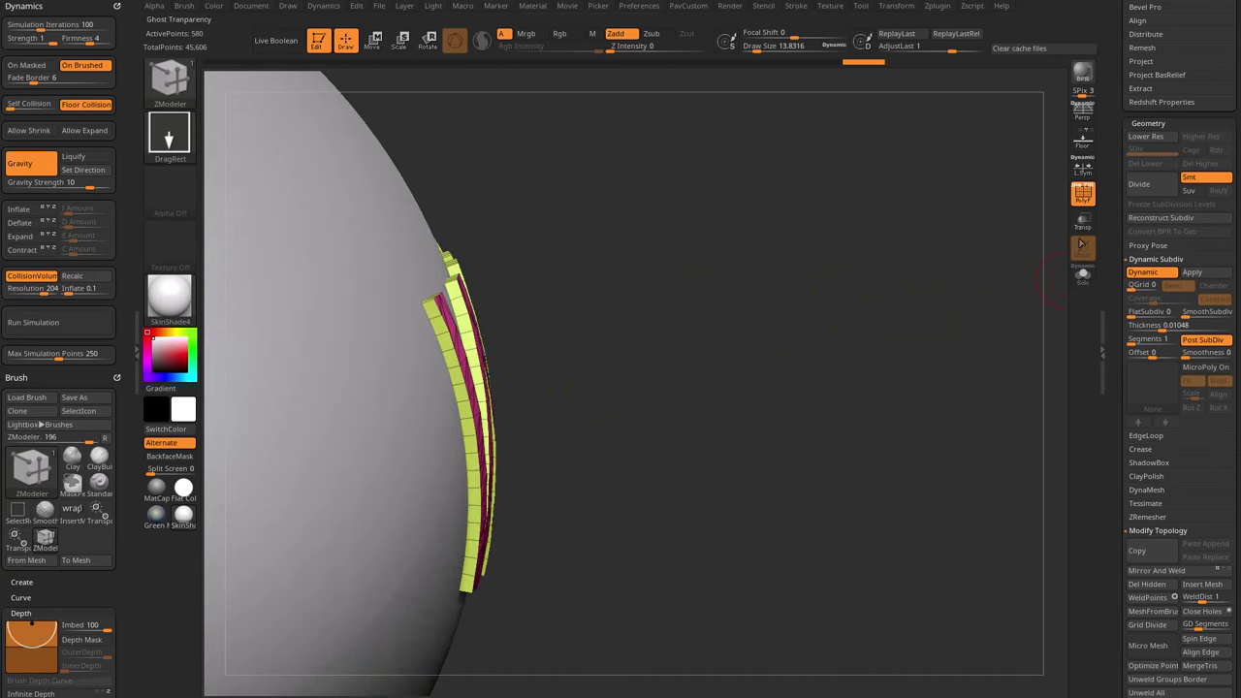
# Turn on ghost transparency and inspect from the side how the thickened letters sit against the ellipsoid's surface
pyautogui.click(1084, 224)
pyautogui.moveTo(945, 288); pyautogui.dragTo(949, 309)
pyautogui.moveTo(590, 294); pyautogui.dragTo(617, 405)
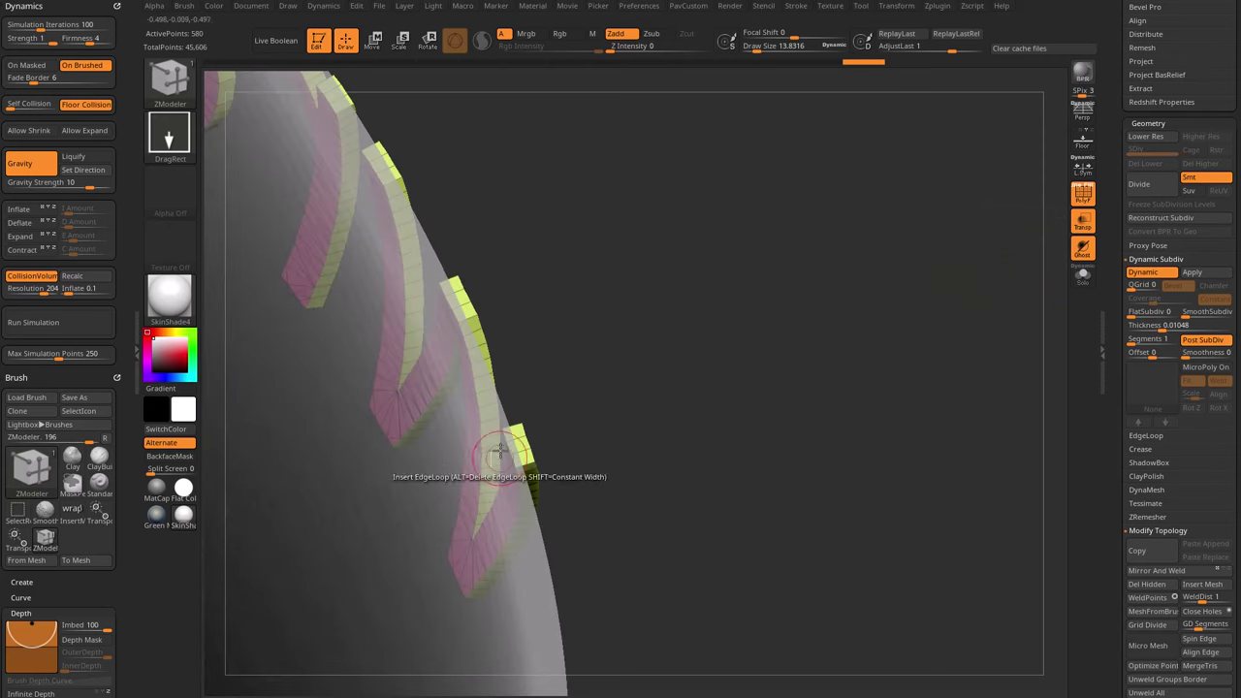
pyautogui.moveTo(863, 405); pyautogui.dragTo(850, 343)
pyautogui.moveTo(542, 287); pyautogui.dragTo(567, 338)
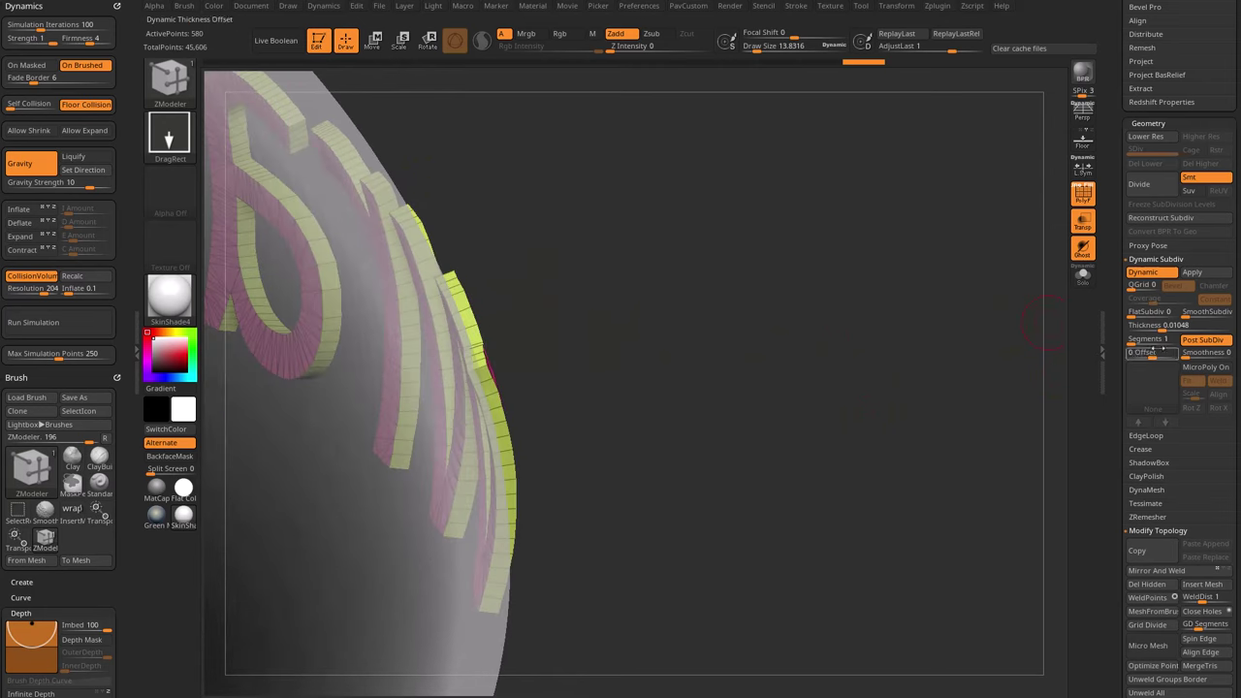
# Try a Dynamic Subdiv Offset of -100 on the lettering and view the result from the side
pyautogui.moveTo(1150, 355); pyautogui.dragTo(1094, 366)
pyautogui.moveTo(959, 399); pyautogui.dragTo(797, 414)
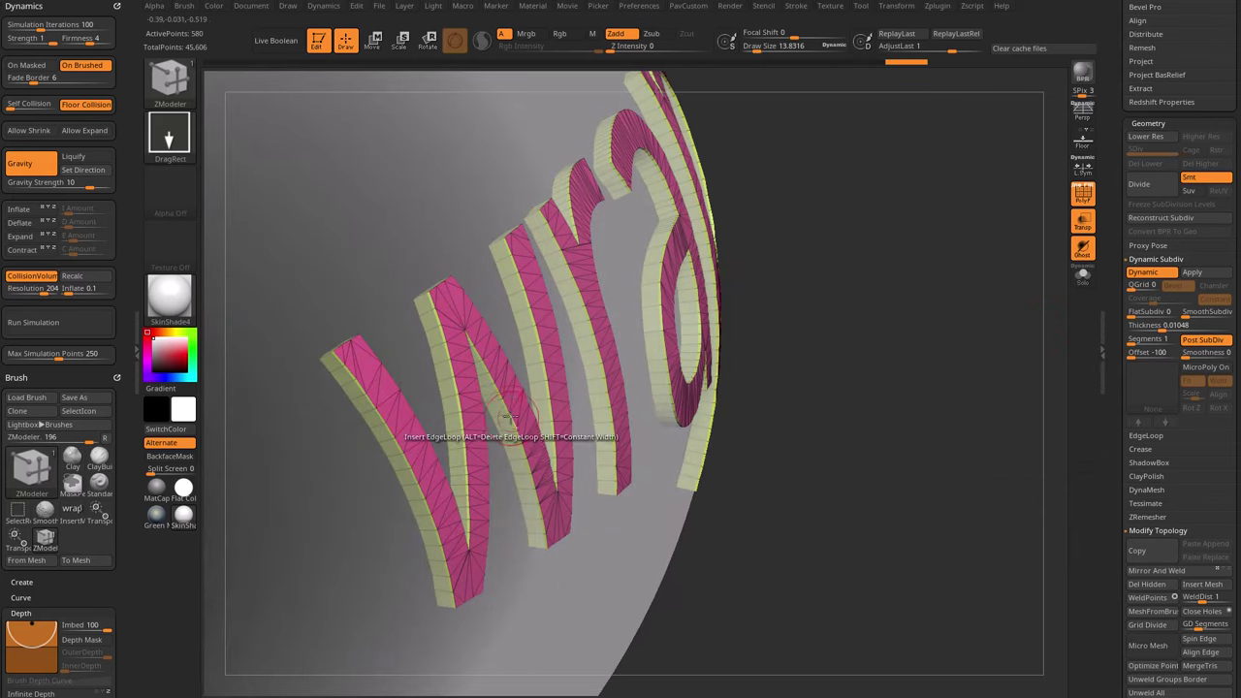
pyautogui.moveTo(847, 310); pyautogui.dragTo(389, 398)
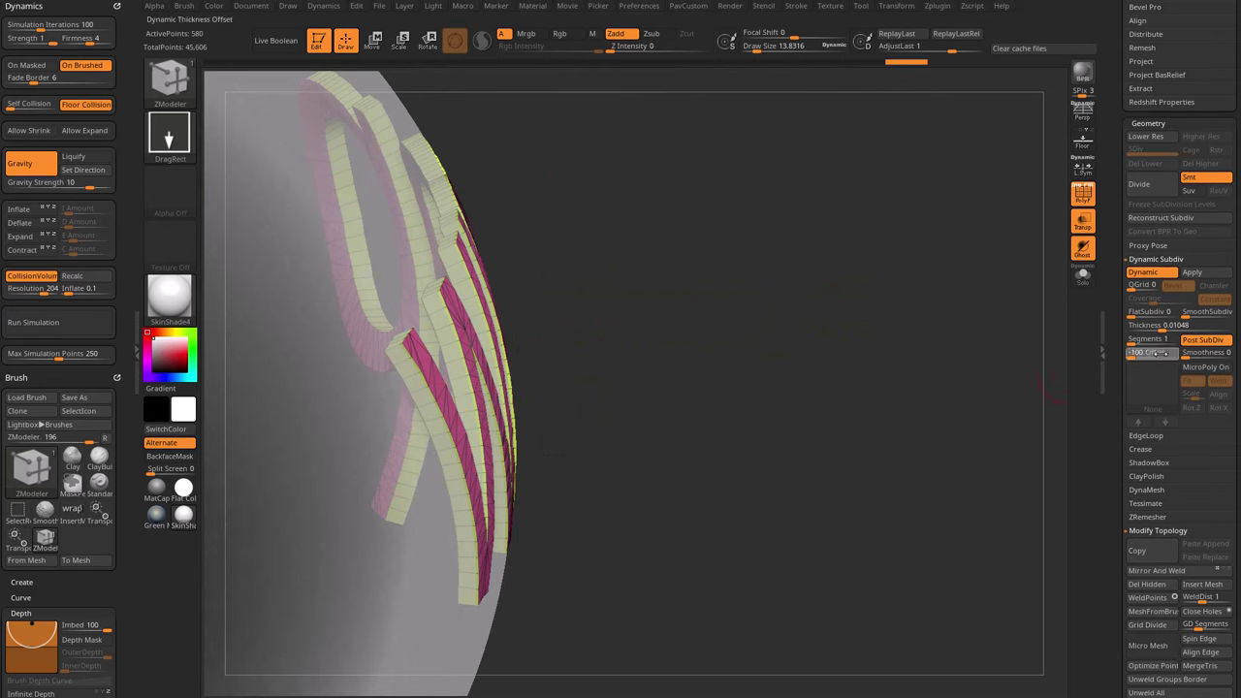
# Set the lettering's Dynamic Subdiv Offset and Smoothness to 100, and turn transparency off
pyautogui.moveTo(1162, 352); pyautogui.dragTo(1179, 355)
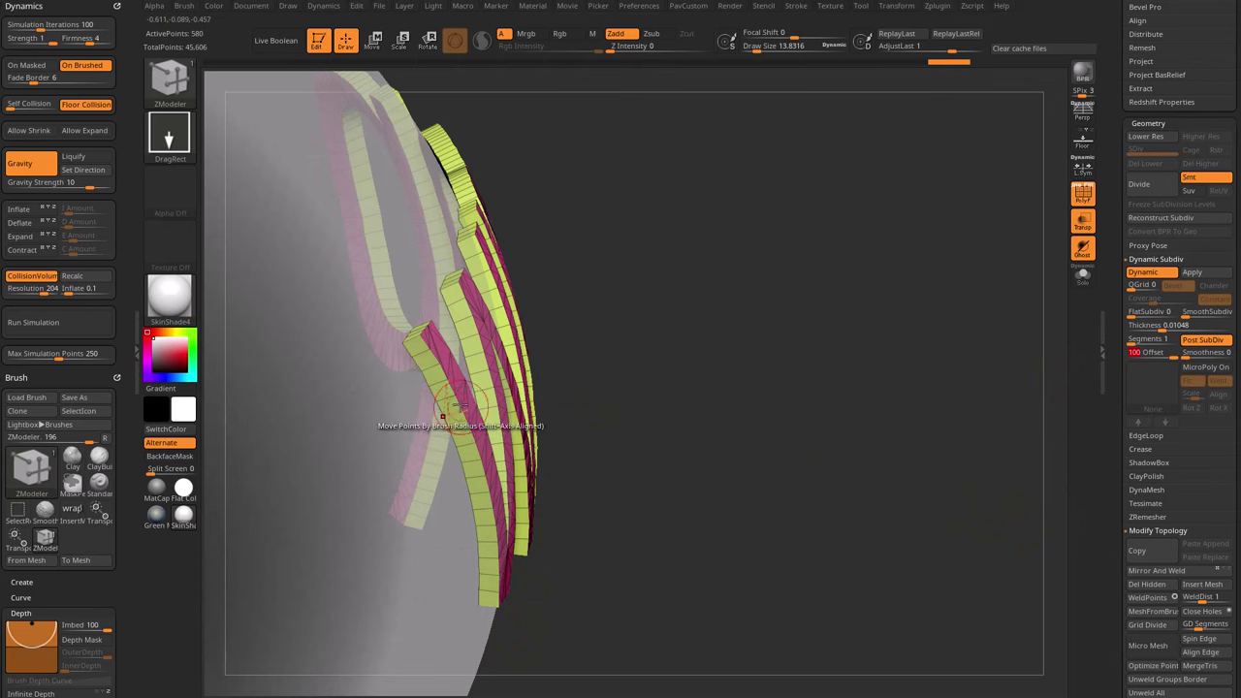
pyautogui.moveTo(813, 418); pyautogui.dragTo(855, 306)
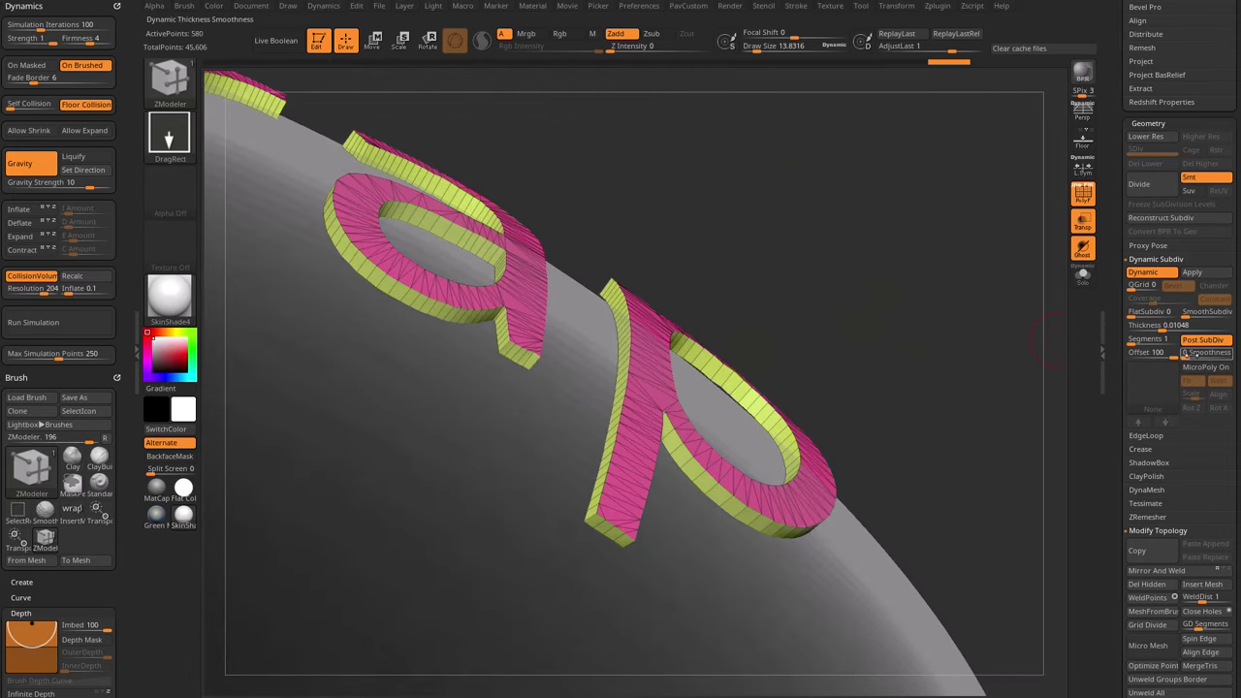
pyautogui.moveTo(1190, 355); pyautogui.dragTo(1193, 353)
pyautogui.press('Return')
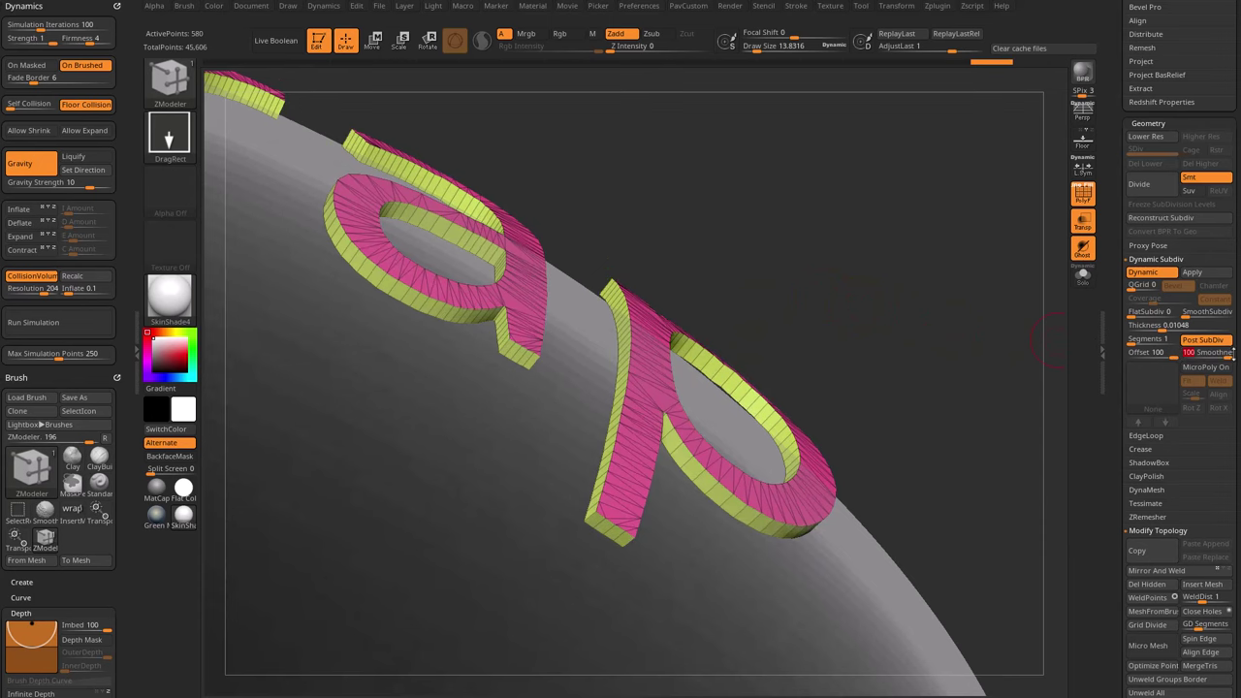
pyautogui.moveTo(922, 360); pyautogui.dragTo(1046, 371)
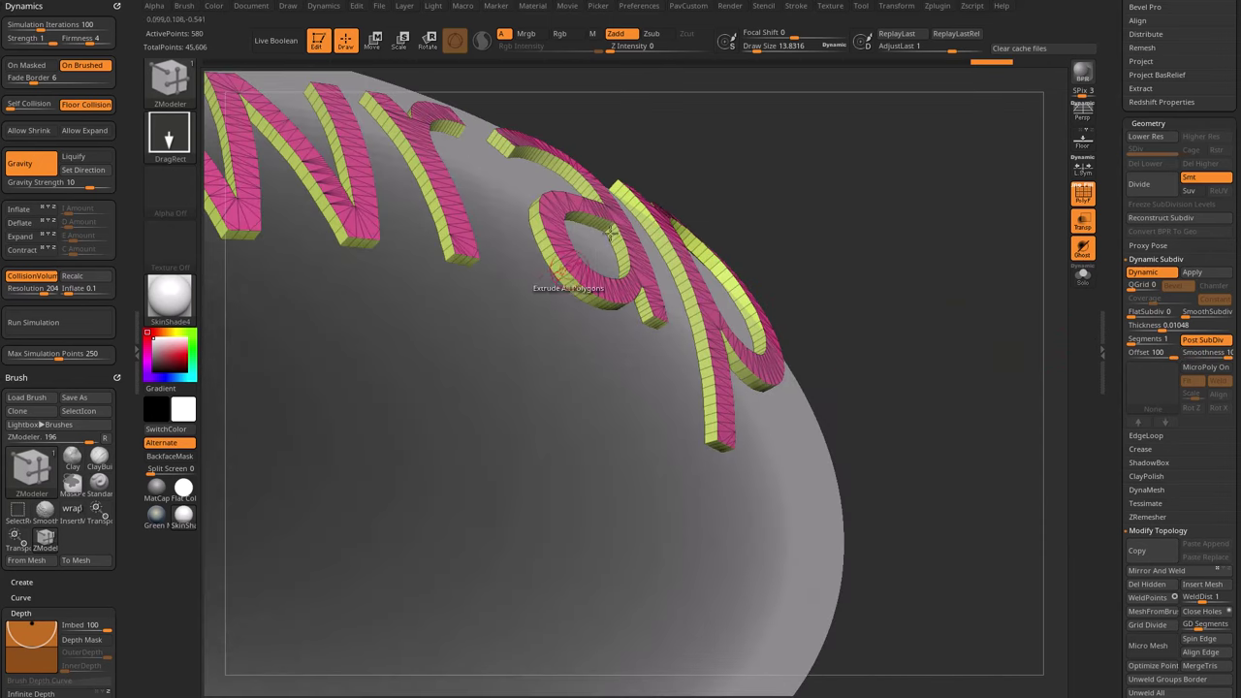
pyautogui.moveTo(609, 232); pyautogui.dragTo(577, 287)
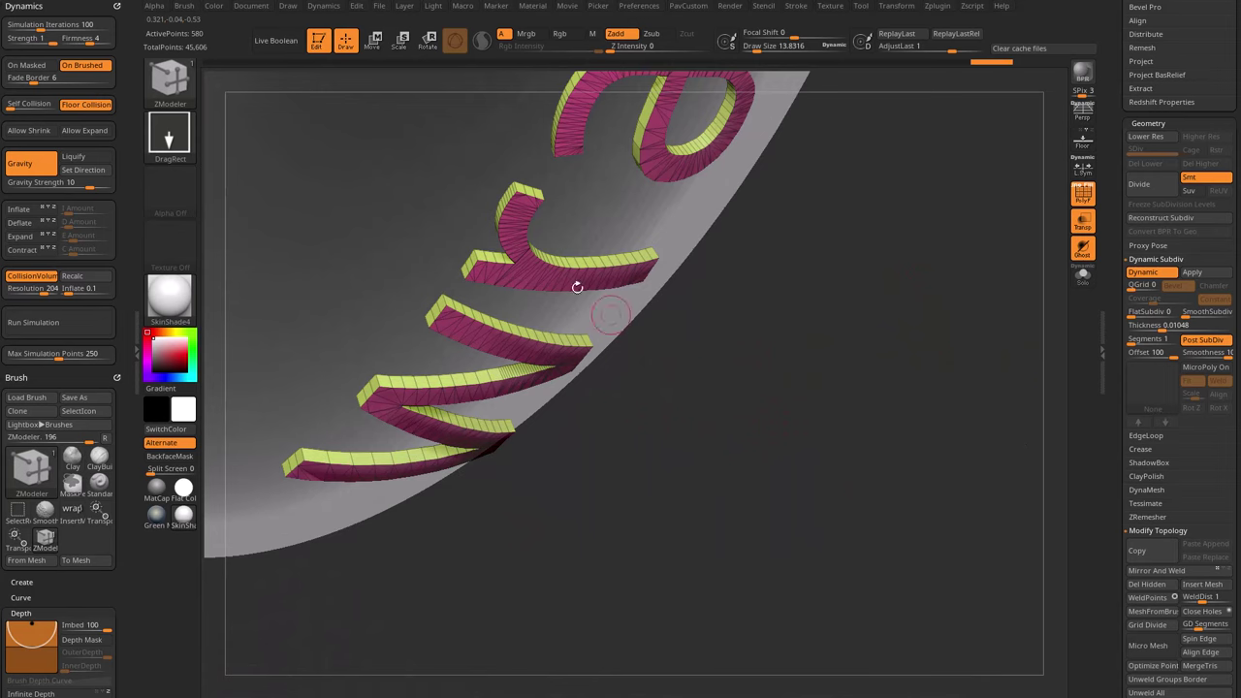
pyautogui.moveTo(911, 336); pyautogui.dragTo(976, 285)
pyautogui.click(1083, 221)
pyautogui.moveTo(863, 340); pyautogui.dragTo(886, 332)
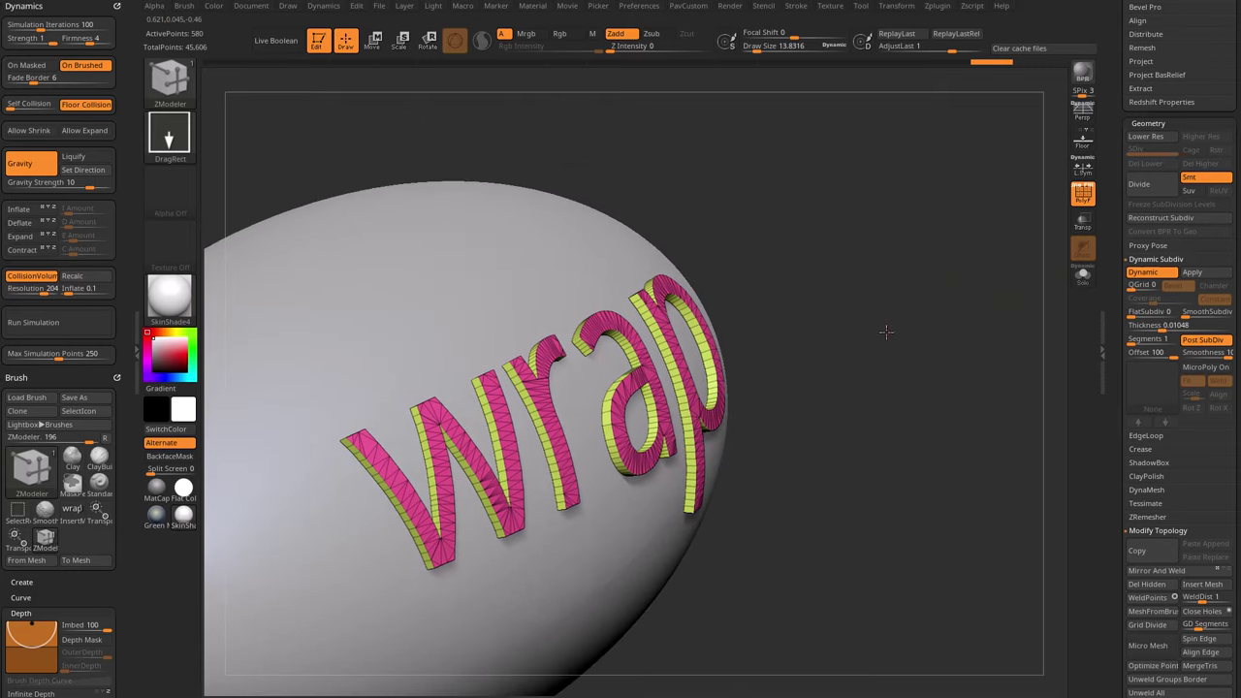
# Toggle Dynamic Subdiv off and on, and apply it to convert the lettering's thickness into real geometry
pyautogui.click(1151, 273)
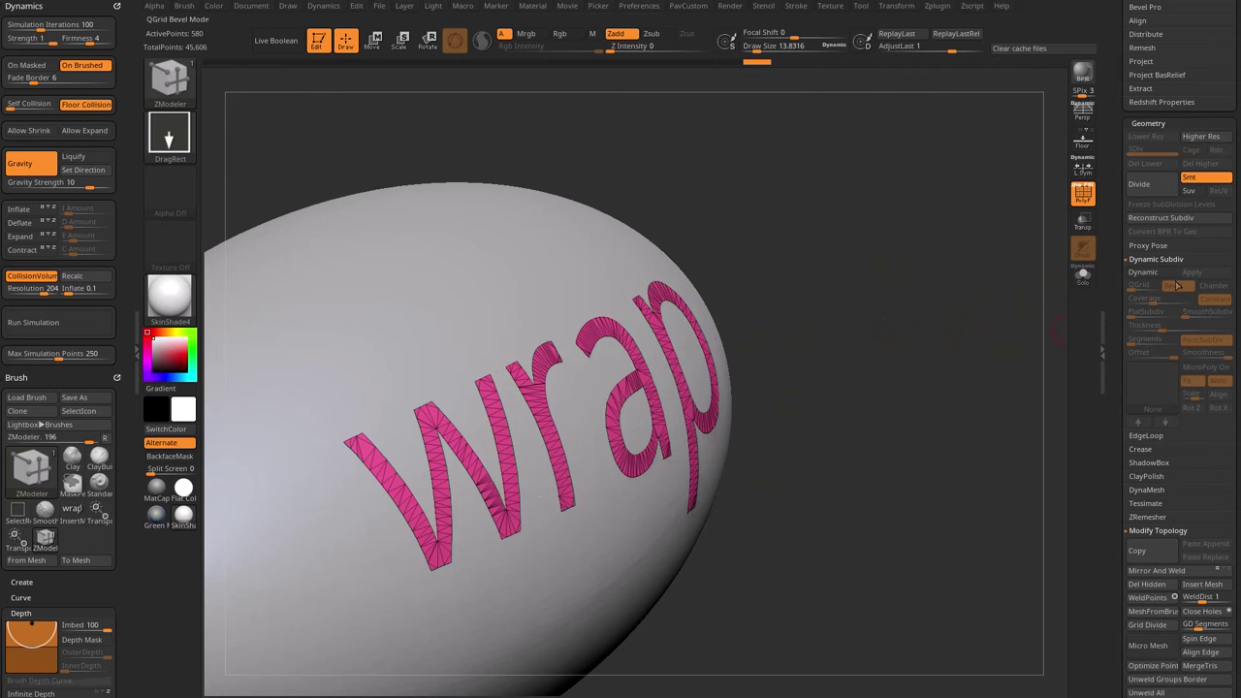
pyautogui.hotkey('shift', 'd')
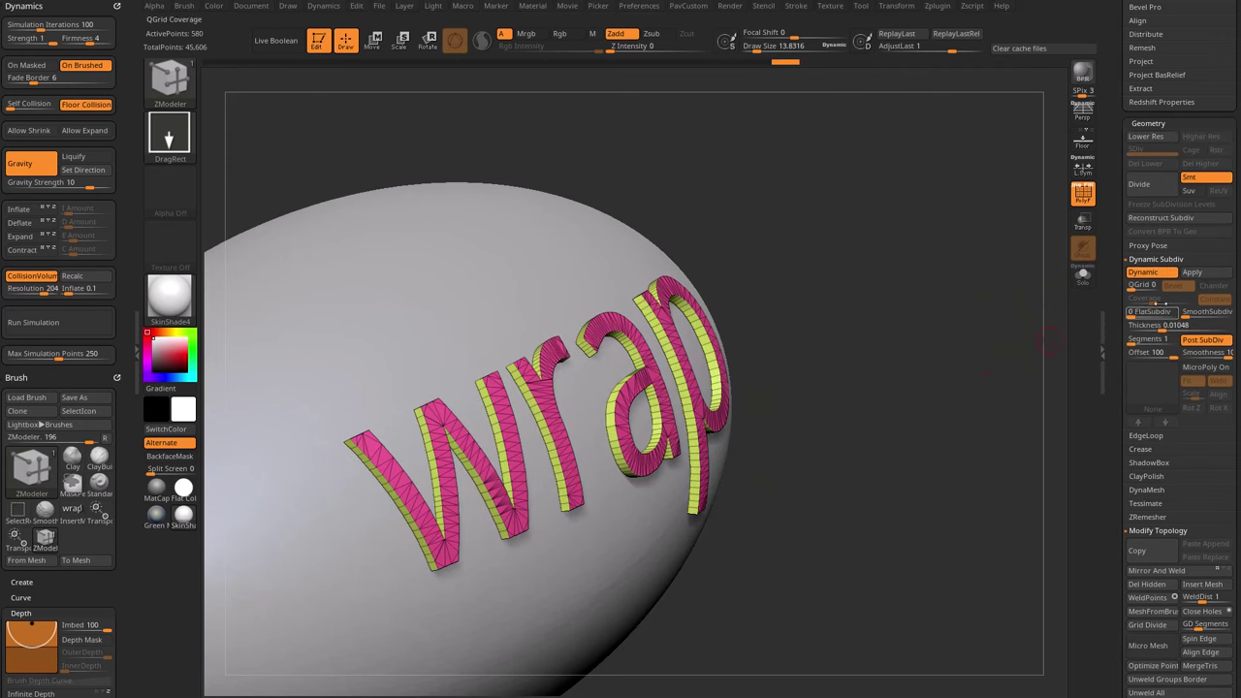
pyautogui.click(1192, 273)
pyautogui.moveTo(1047, 341); pyautogui.dragTo(931, 388)
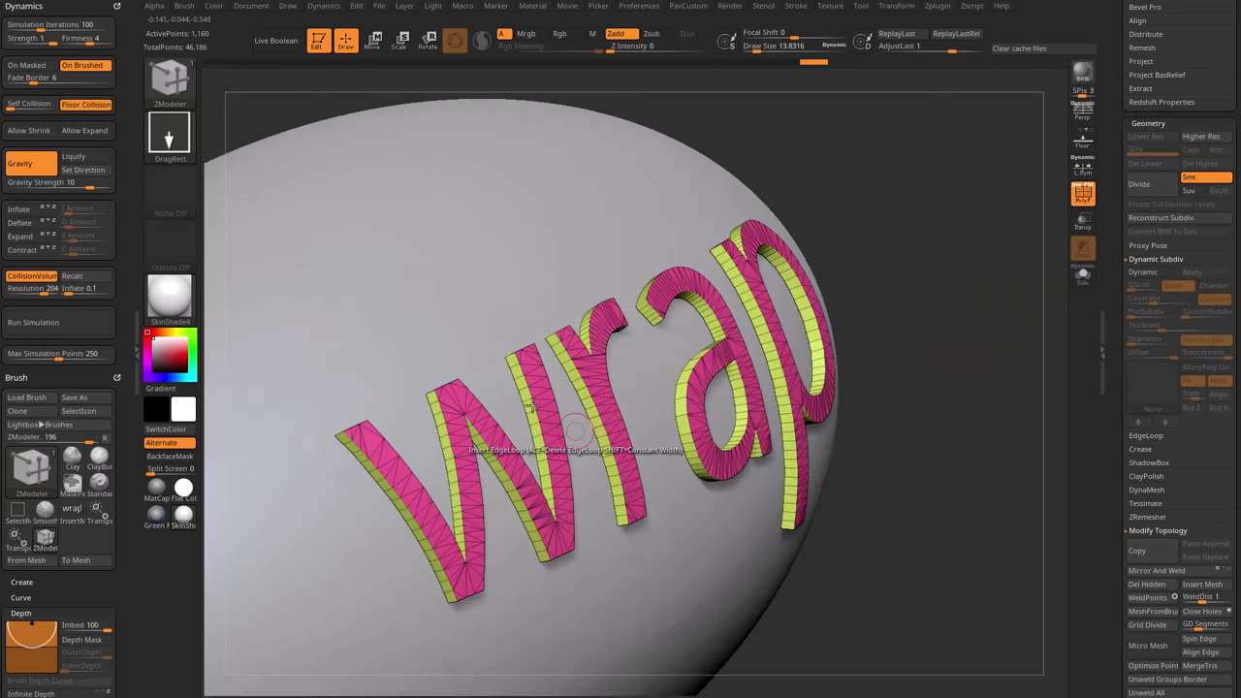
# Select the Move brush with a Draw Size of about 26.6 and look over the thickened lettering
pyautogui.moveTo(873, 349); pyautogui.dragTo(1039, 345)
pyautogui.press('b')
pyautogui.press('m')
pyautogui.press('v')
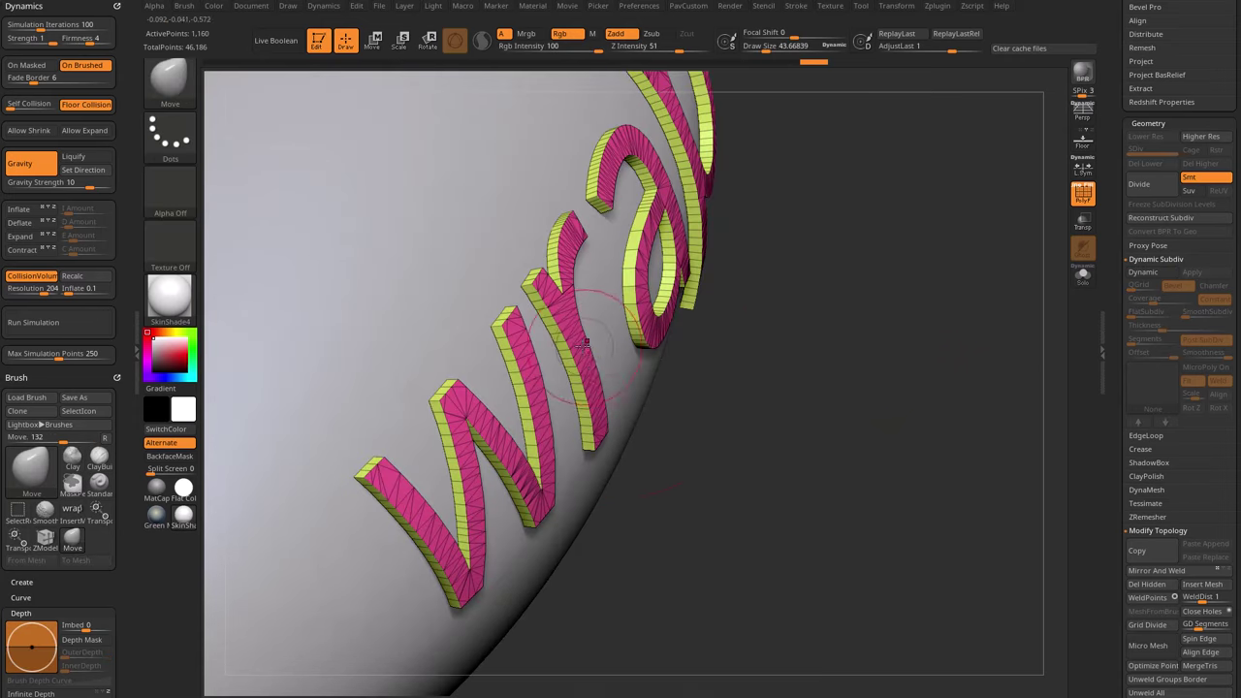
pyautogui.press('s')
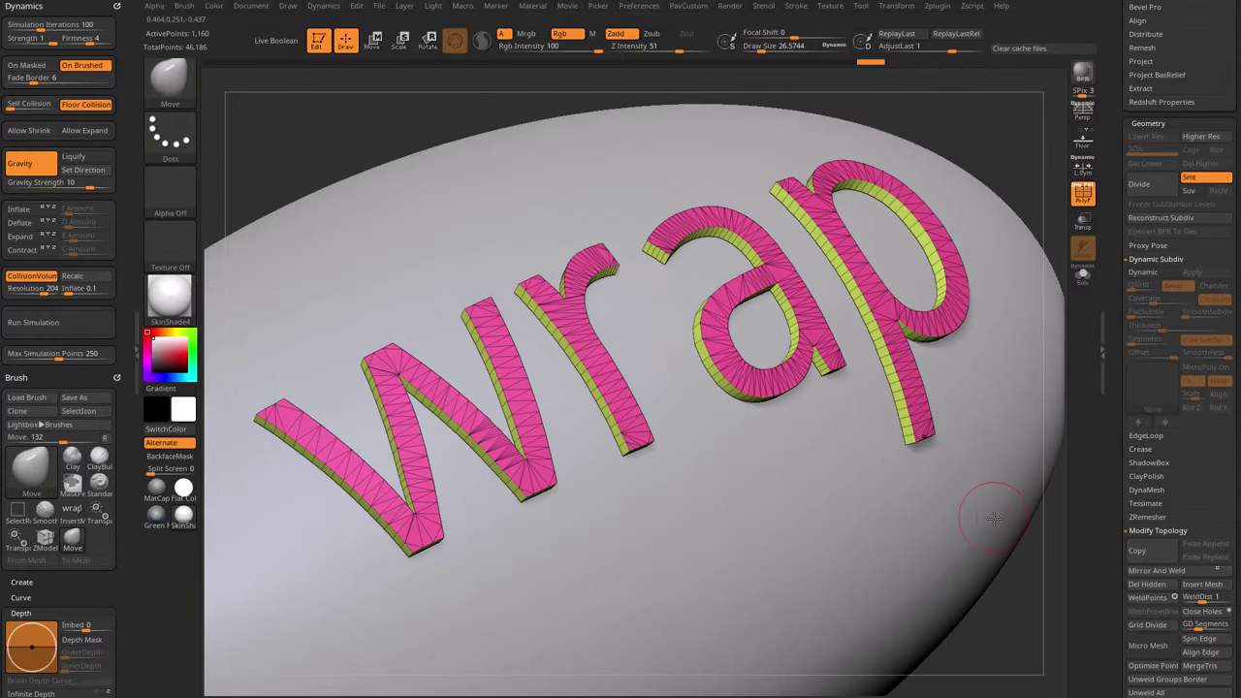
pyautogui.moveTo(994, 519); pyautogui.dragTo(765, 335)
# Try stretching the thickened lettering over the ellipsoid with the TransposeCloth gizmo, undo the last change, and reselect TransposeCloth
pyautogui.press('w')
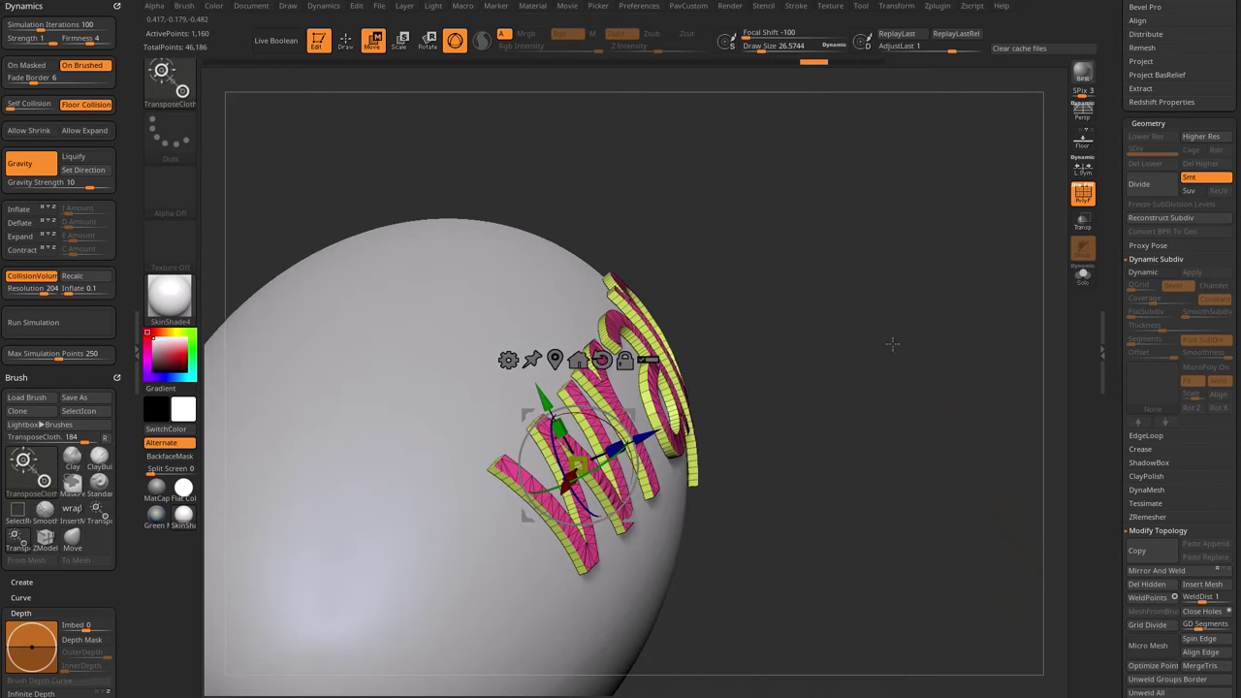
pyautogui.moveTo(892, 343); pyautogui.dragTo(912, 208)
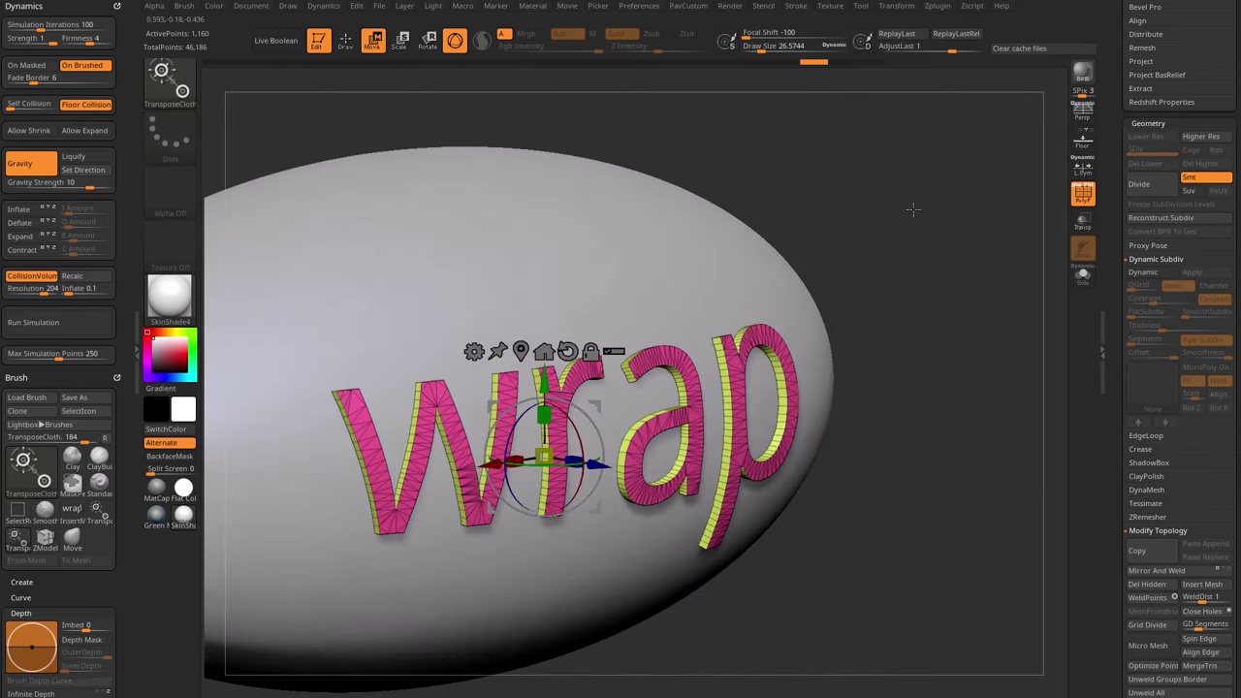
pyautogui.moveTo(892, 289); pyautogui.dragTo(904, 292)
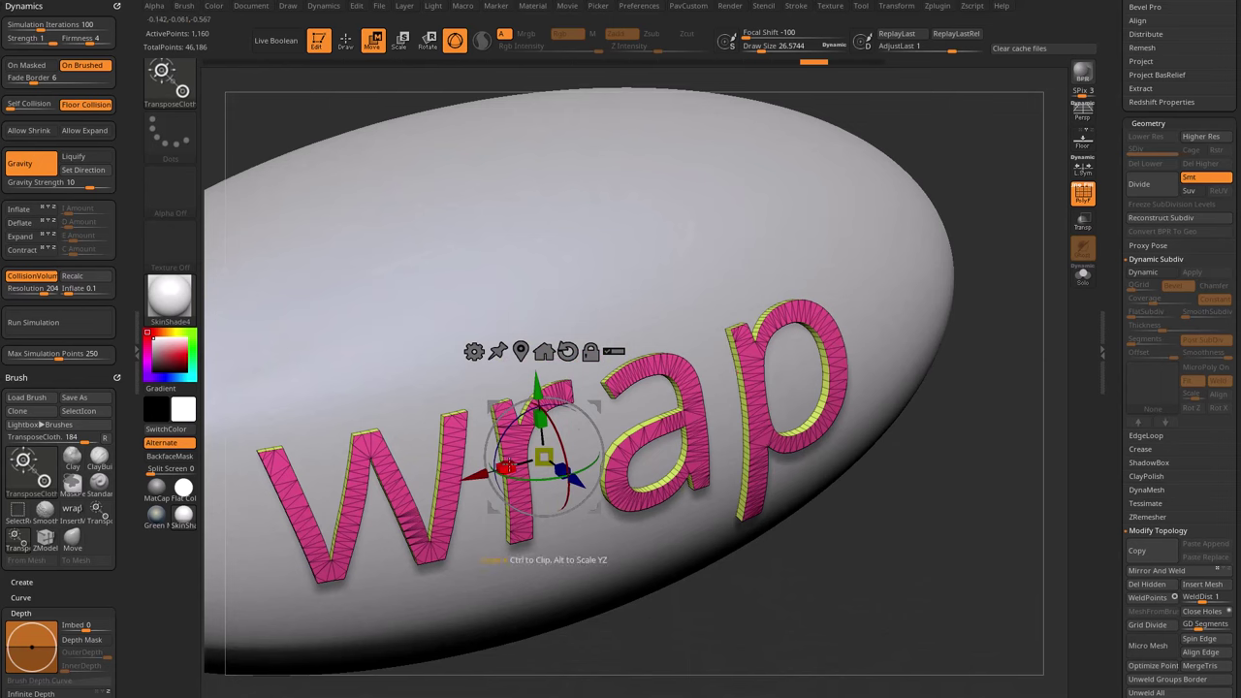
pyautogui.moveTo(506, 466); pyautogui.dragTo(531, 465)
pyautogui.moveTo(543, 423); pyautogui.dragTo(554, 491)
pyautogui.hotkey('ctrl', 'z')
pyautogui.moveTo(882, 519); pyautogui.dragTo(878, 491)
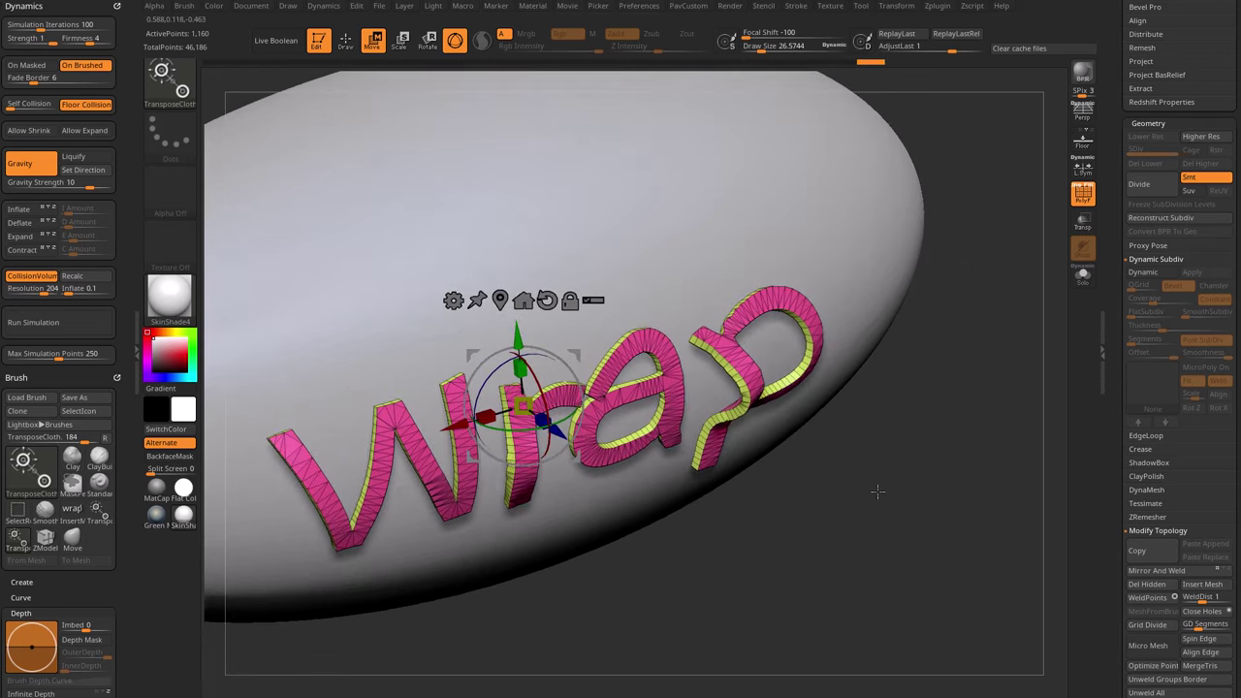
pyautogui.press('b')
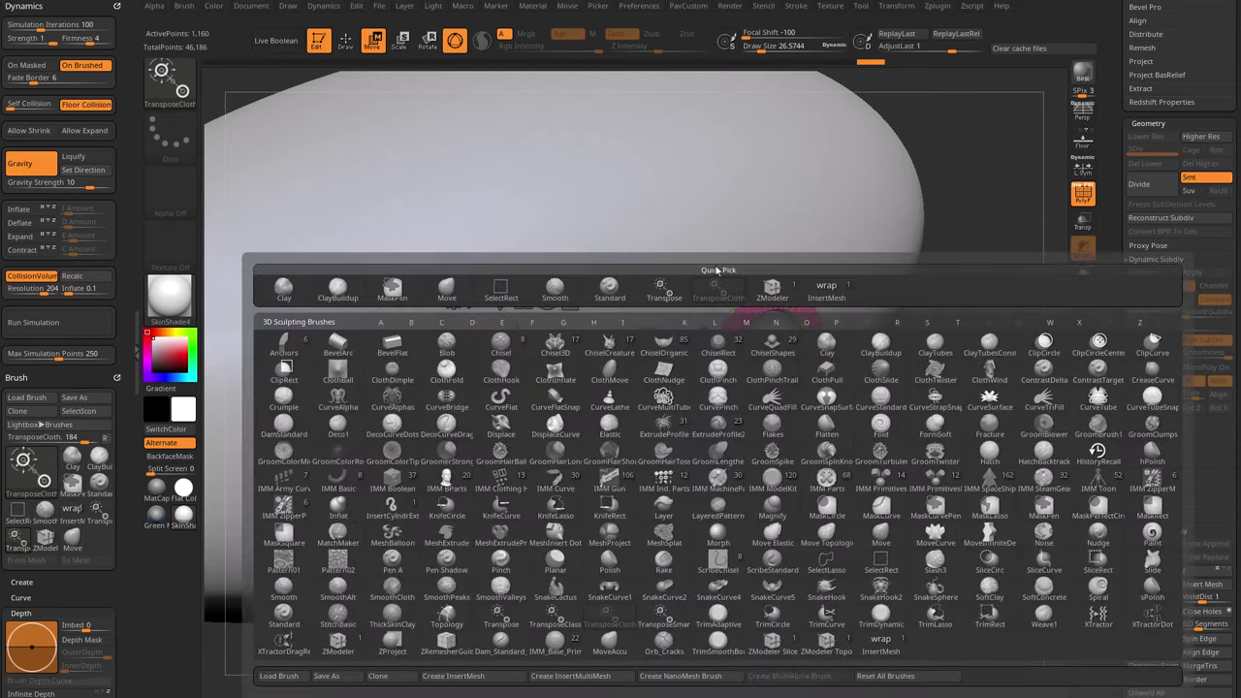
pyautogui.press('t')
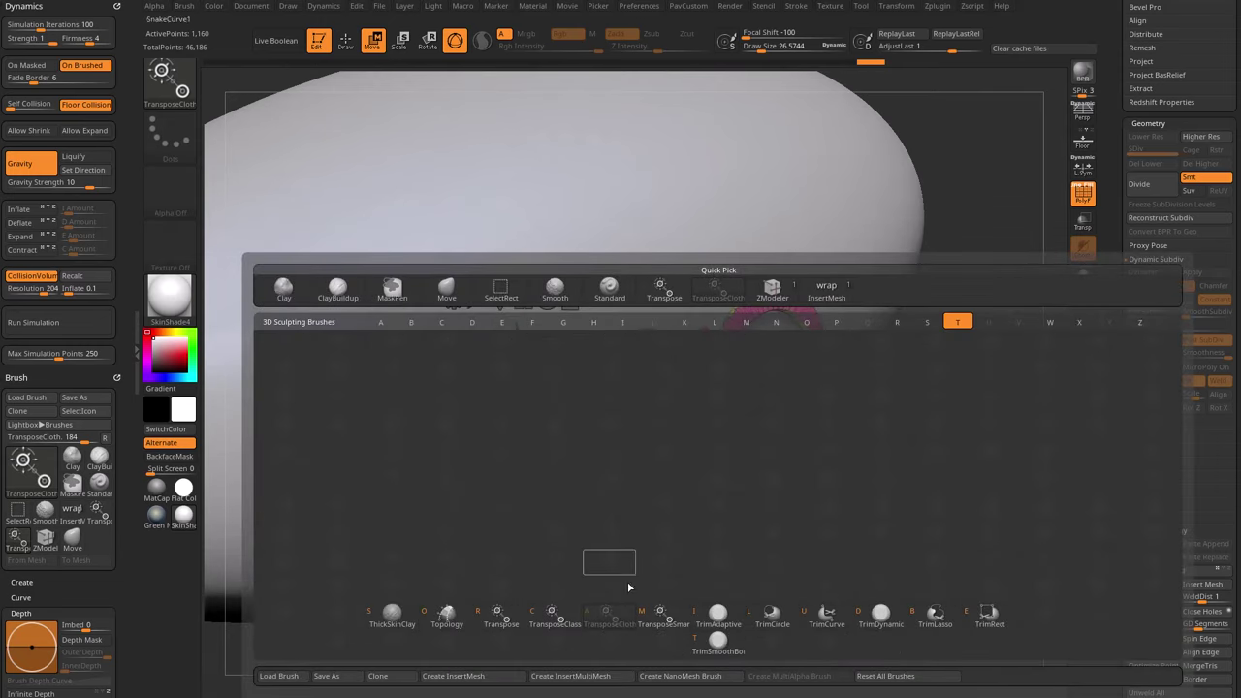
pyautogui.click(622, 622)
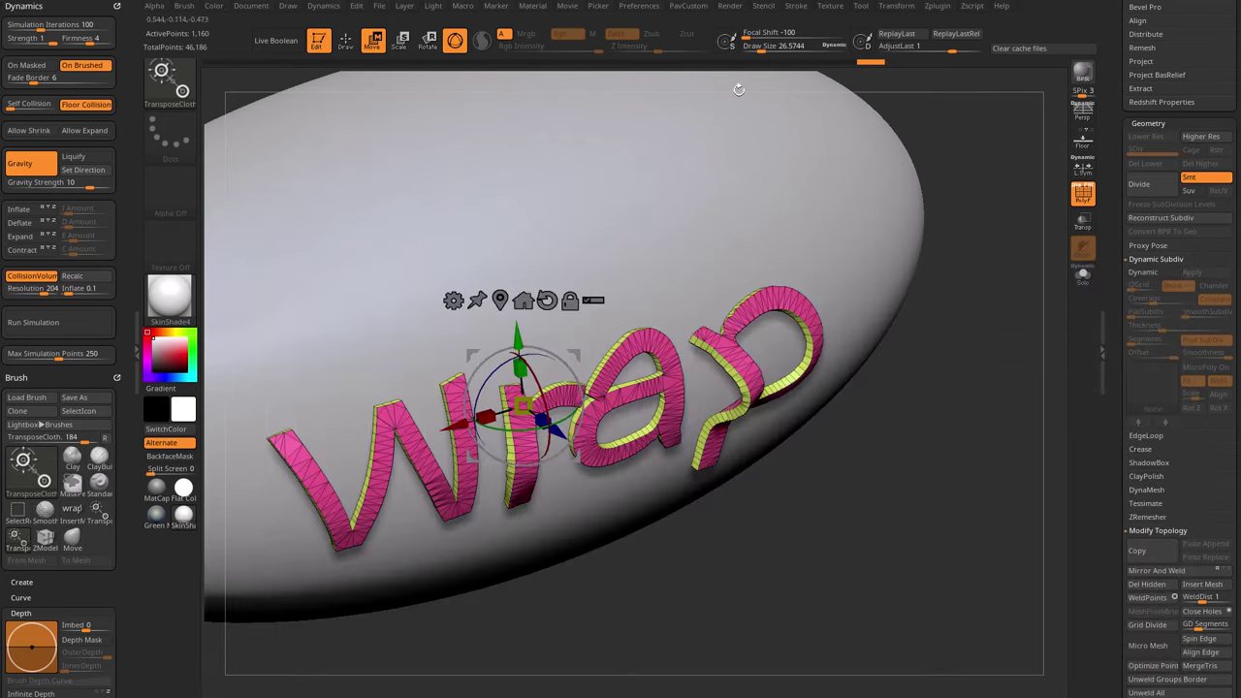
# Show the floor grid beneath the ellipsoid and return to Draw mode
pyautogui.moveTo(931, 388)
pyautogui.mouseDown()
pyautogui.moveTo(849, 371)
pyautogui.moveTo(901, 330)
pyautogui.moveTo(972, 389)
pyautogui.moveTo(1065, 219)
pyautogui.moveTo(1006, 210)
pyautogui.mouseUp()
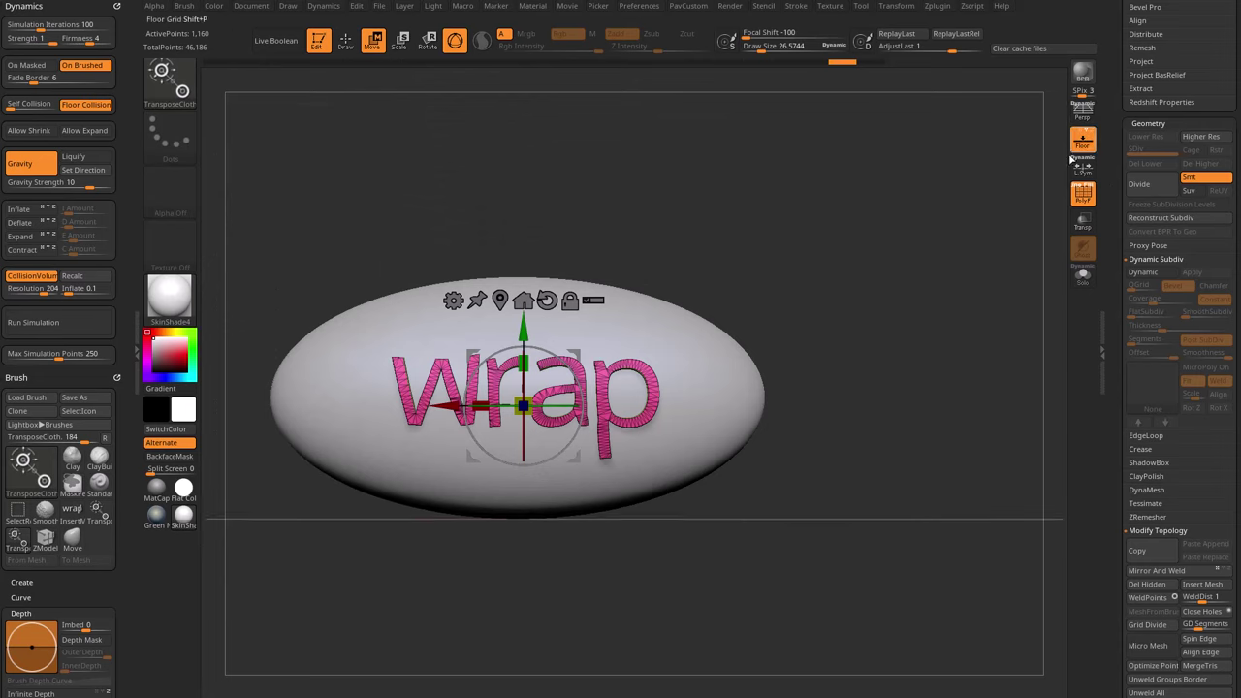
pyautogui.moveTo(961, 285); pyautogui.dragTo(574, 483)
pyautogui.press('q')
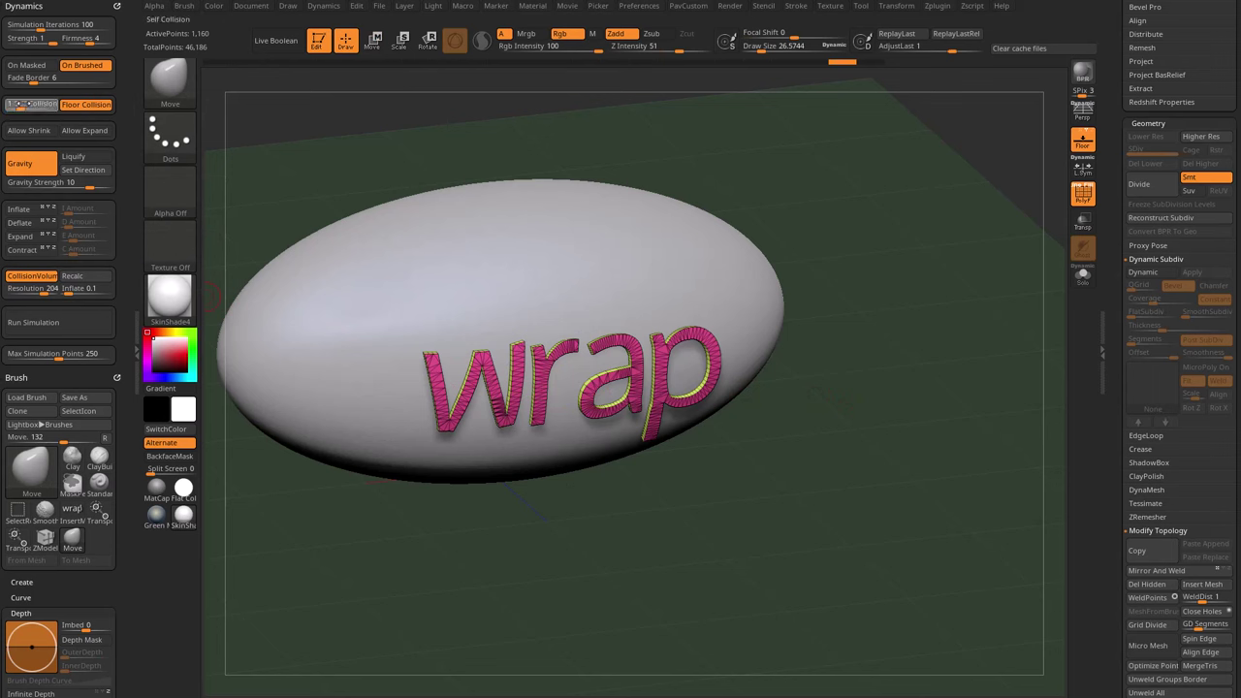
# Try the gravity simulation on the lettering with Gravity Strength at about 2.44, and undo it
pyautogui.click(61, 323)
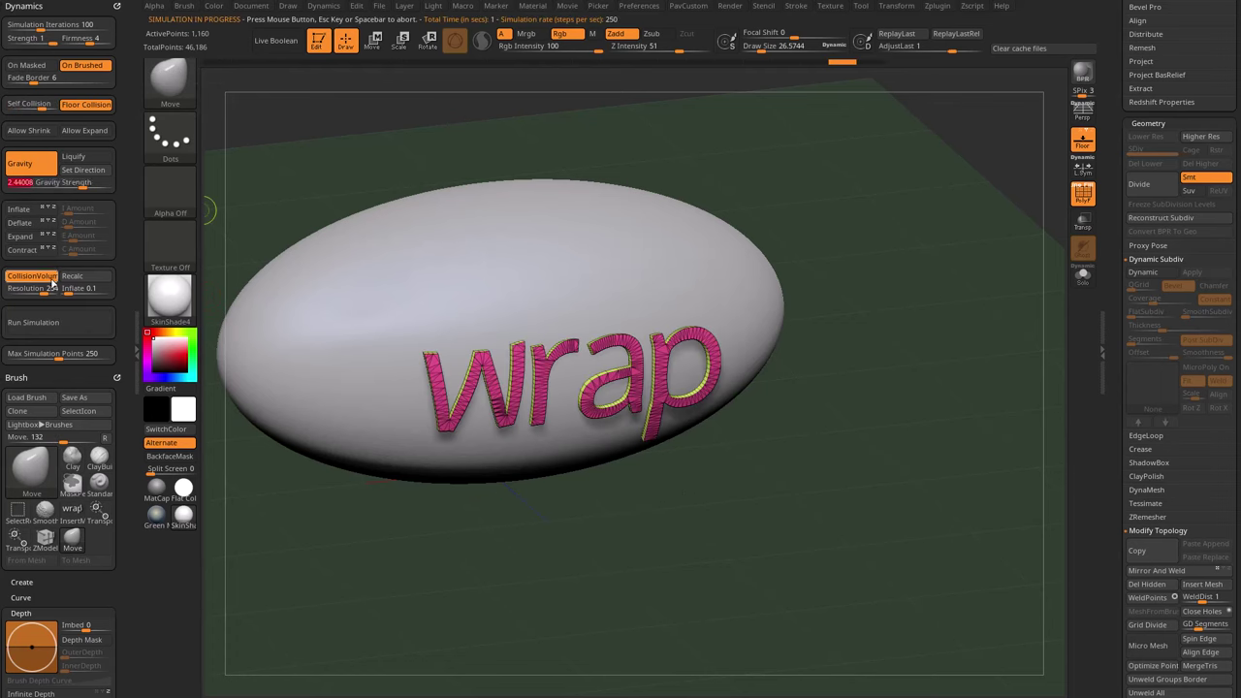
pyautogui.click(44, 322)
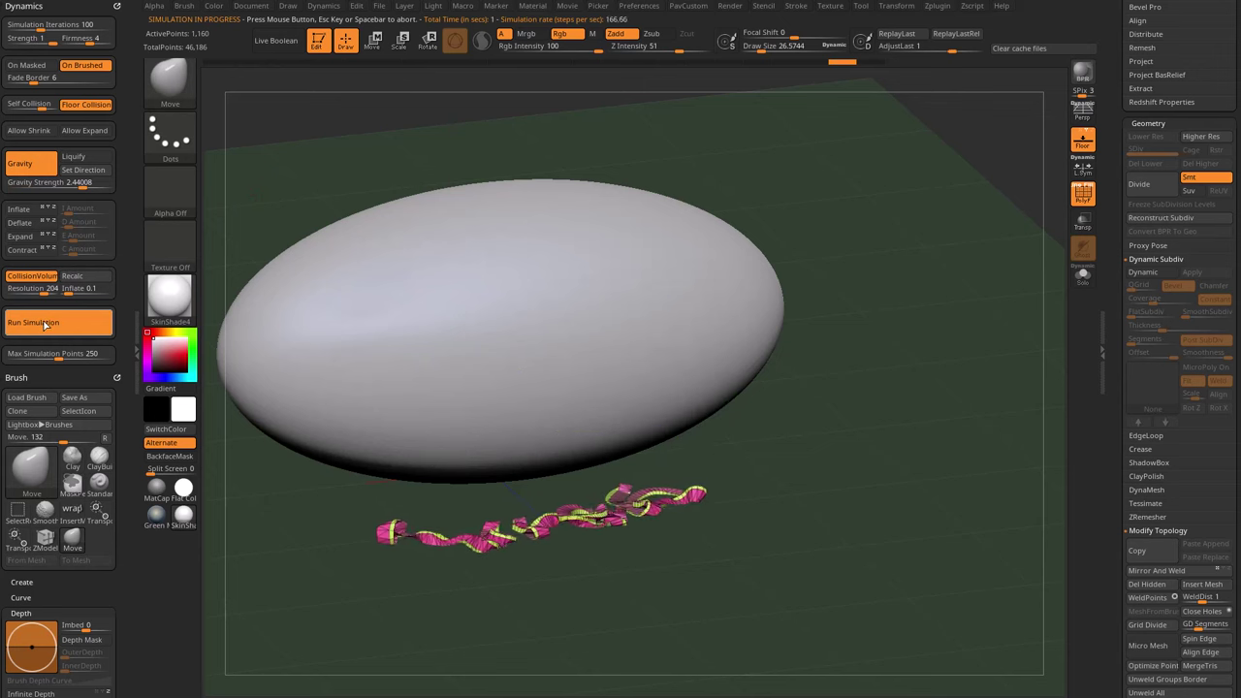
pyautogui.moveTo(936, 361)
pyautogui.mouseDown()
pyautogui.moveTo(928, 343)
pyautogui.moveTo(853, 311)
pyautogui.moveTo(945, 327)
pyautogui.mouseUp()
pyautogui.press('ctrl')
pyautogui.moveTo(935, 331); pyautogui.dragTo(953, 319)
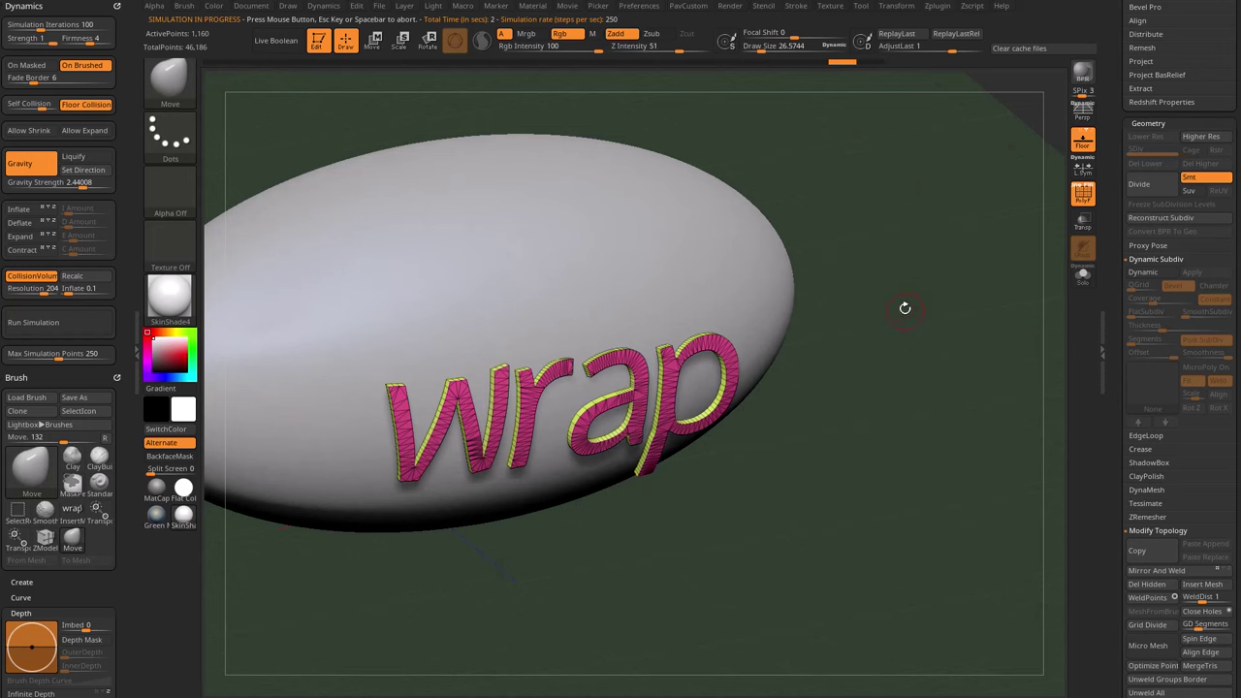
# Switch to the Transpose brush, try adjusting the lettering with its gizmo, undo the change, and return to Draw mode
pyautogui.press('b')
pyautogui.press('t')
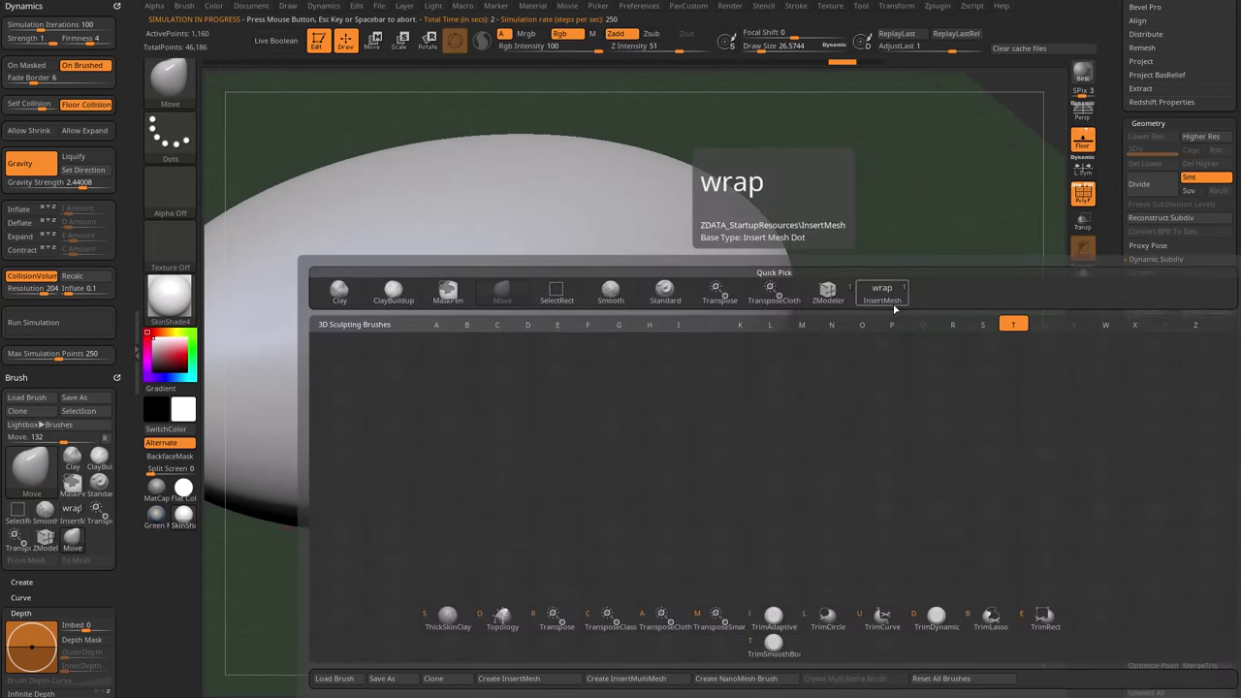
pyautogui.click(556, 622)
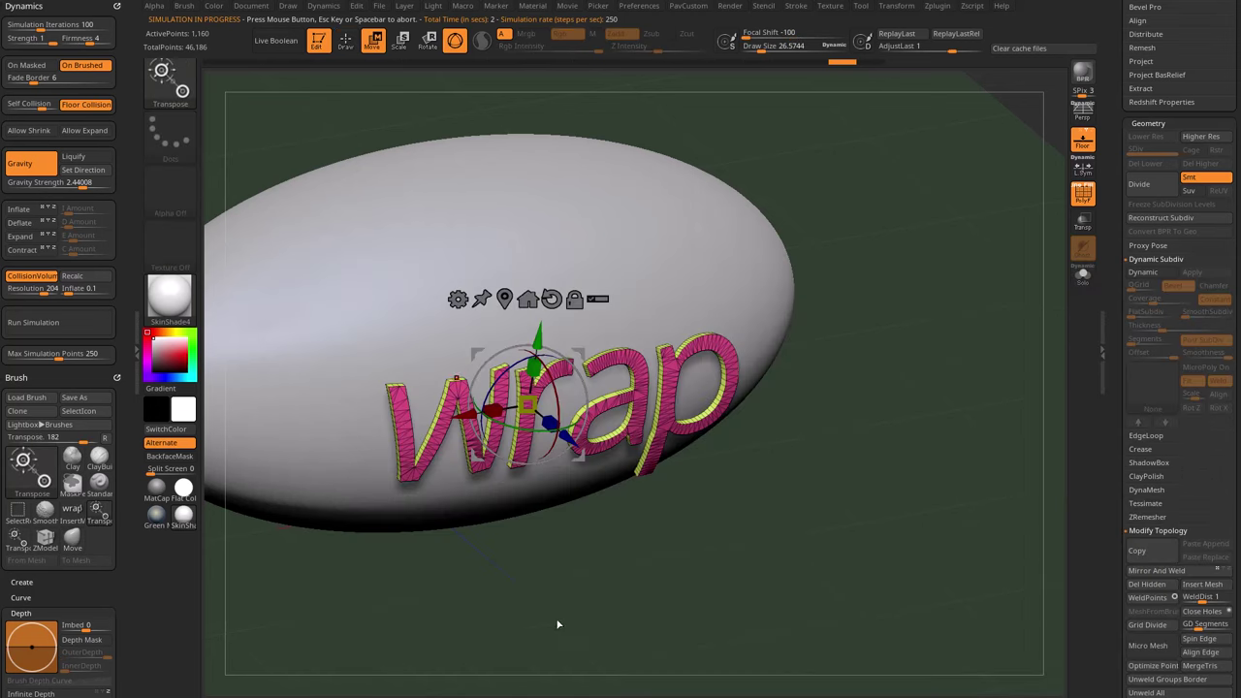
pyautogui.moveTo(598, 538)
pyautogui.mouseDown()
pyautogui.moveTo(582, 444)
pyautogui.moveTo(542, 413)
pyautogui.moveTo(601, 469)
pyautogui.mouseUp()
pyautogui.moveTo(545, 395); pyautogui.dragTo(560, 420)
pyautogui.moveTo(785, 417); pyautogui.dragTo(728, 438)
pyautogui.hotkey('ctrl', 'z')
pyautogui.press('q')
# Step back through the undo history to the original thick lettering before it was wrapped
pyautogui.moveTo(894, 330); pyautogui.dragTo(774, 408, button='right')
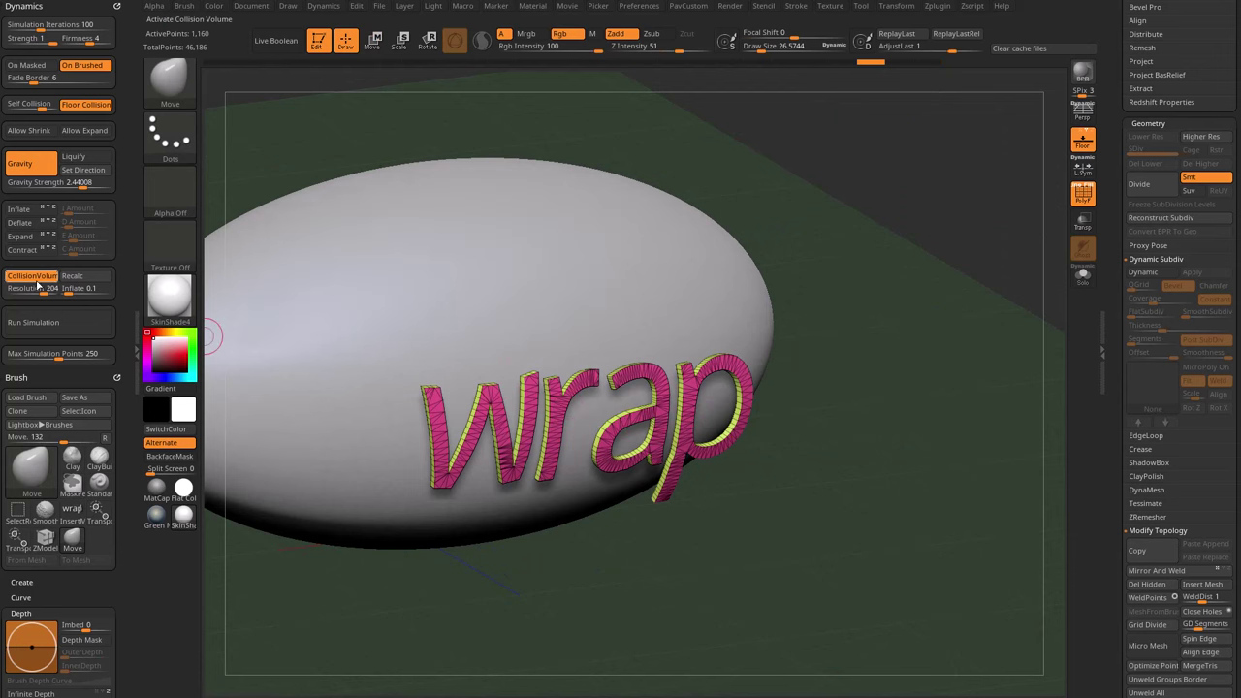
pyautogui.moveTo(878, 247); pyautogui.dragTo(900, 215, button='right')
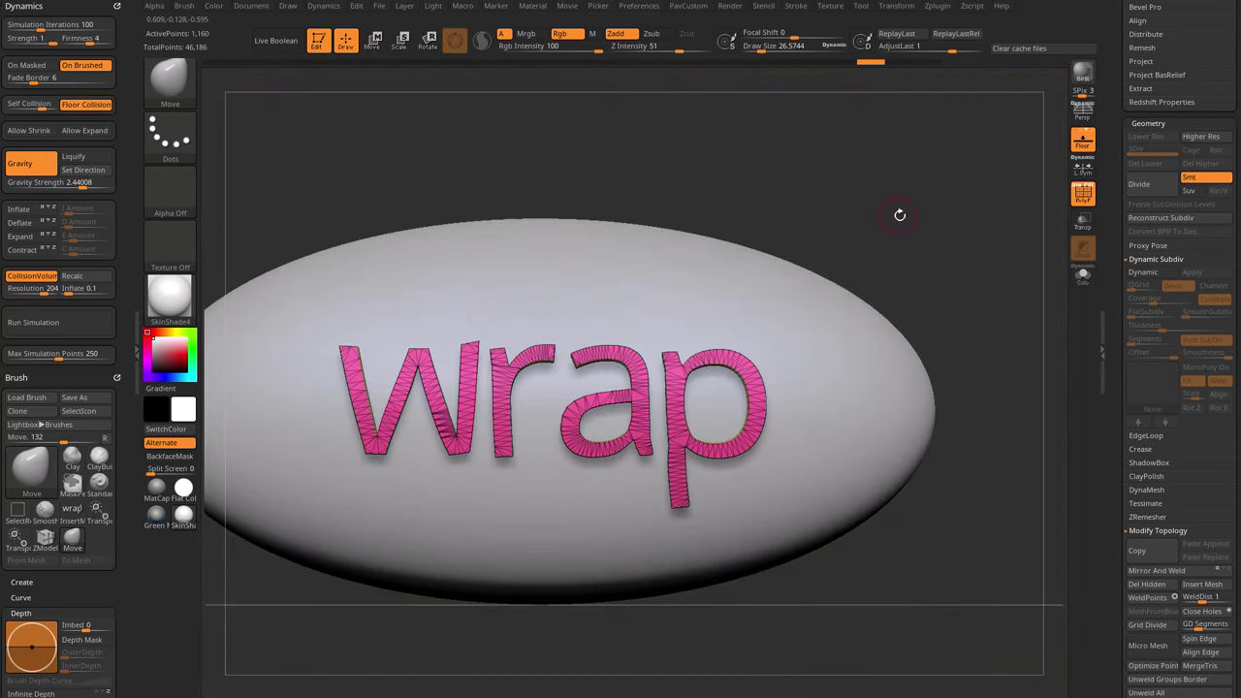
pyautogui.moveTo(859, 64); pyautogui.dragTo(424, 93)
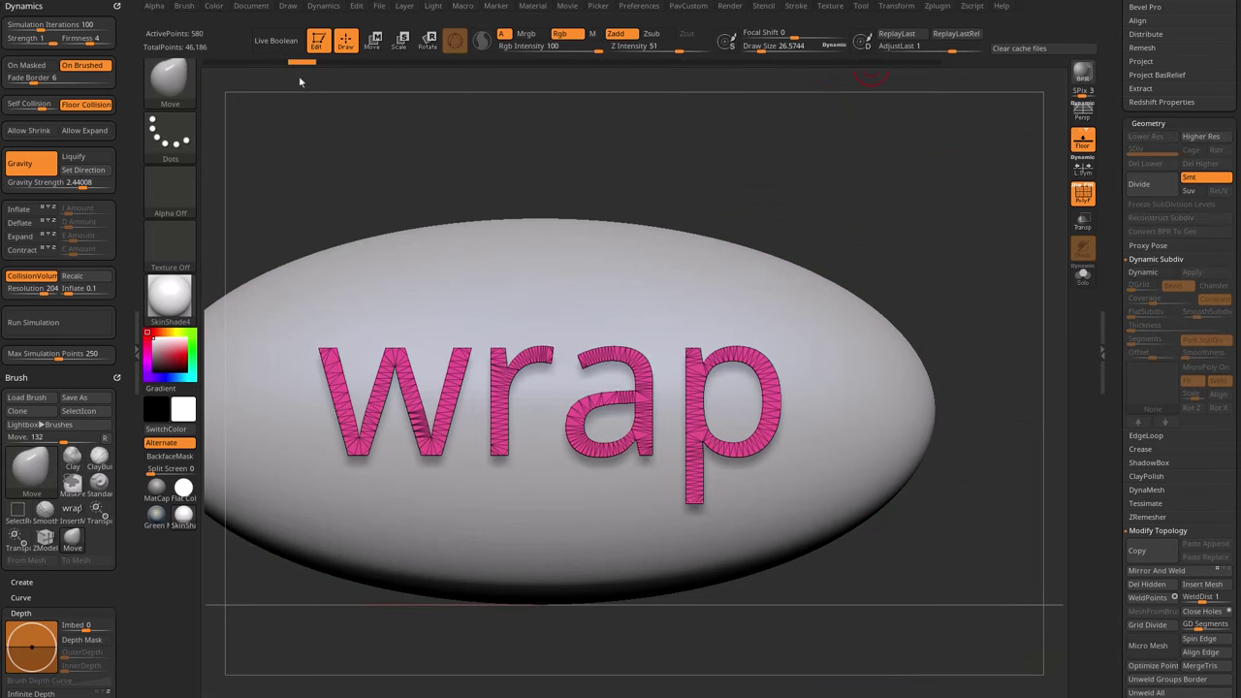
pyautogui.moveTo(283, 86); pyautogui.dragTo(540, 242, button='right')
pyautogui.moveTo(867, 279); pyautogui.dragTo(845, 285, button='right')
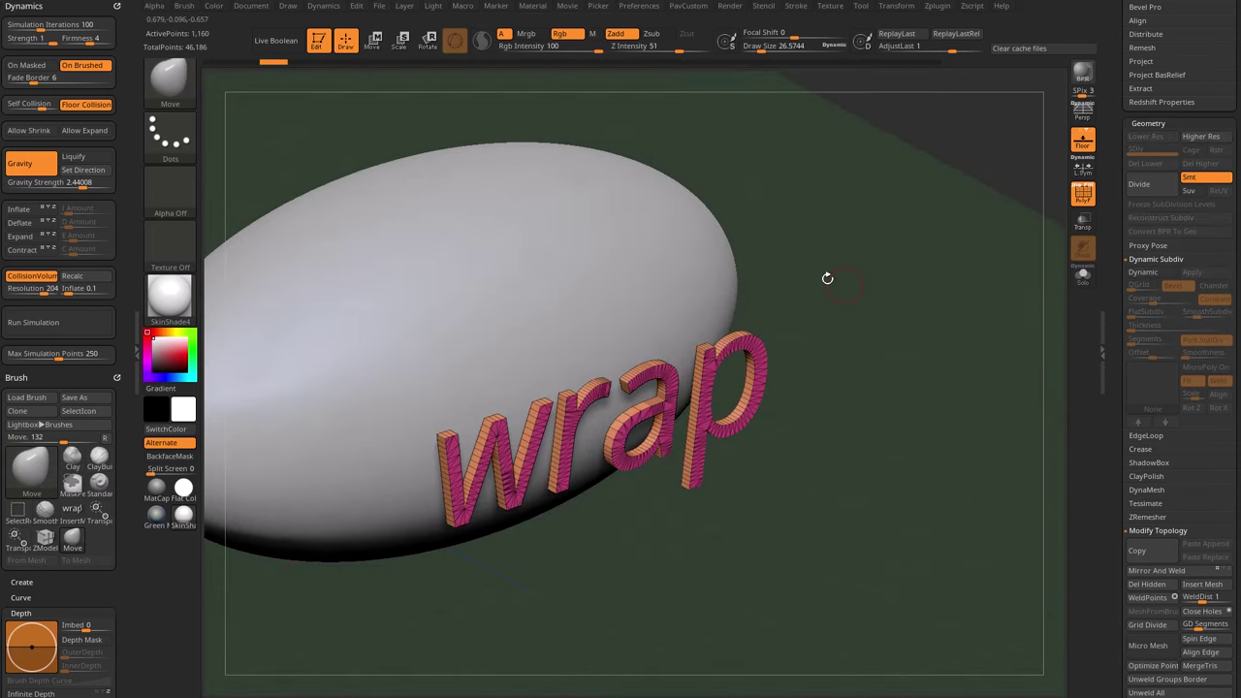
# Hide the ellipsoid subtool and view the original lettering from the front
pyautogui.moveTo(1118, 189); pyautogui.dragTo(1118, 604)
pyautogui.keyDown('shift'); pyautogui.moveTo(1009, 300); pyautogui.dragTo(973, 327, button='right'); pyautogui.keyUp('shift')
pyautogui.keyDown('alt'); pyautogui.moveTo(950, 238); pyautogui.dragTo(992, 272, button='right'); pyautogui.keyUp('alt')
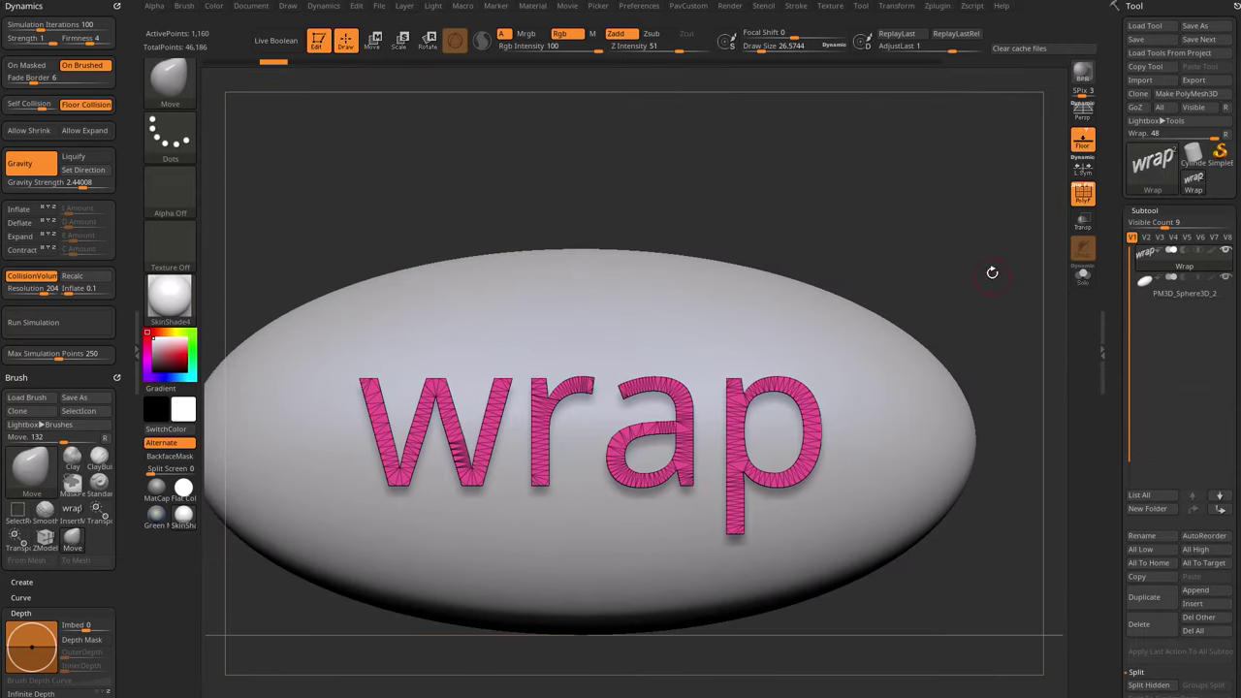
pyautogui.click(1227, 277)
pyautogui.keyDown('alt'); pyautogui.moveTo(950, 234); pyautogui.dragTo(929, 204, button='right'); pyautogui.keyUp('alt')
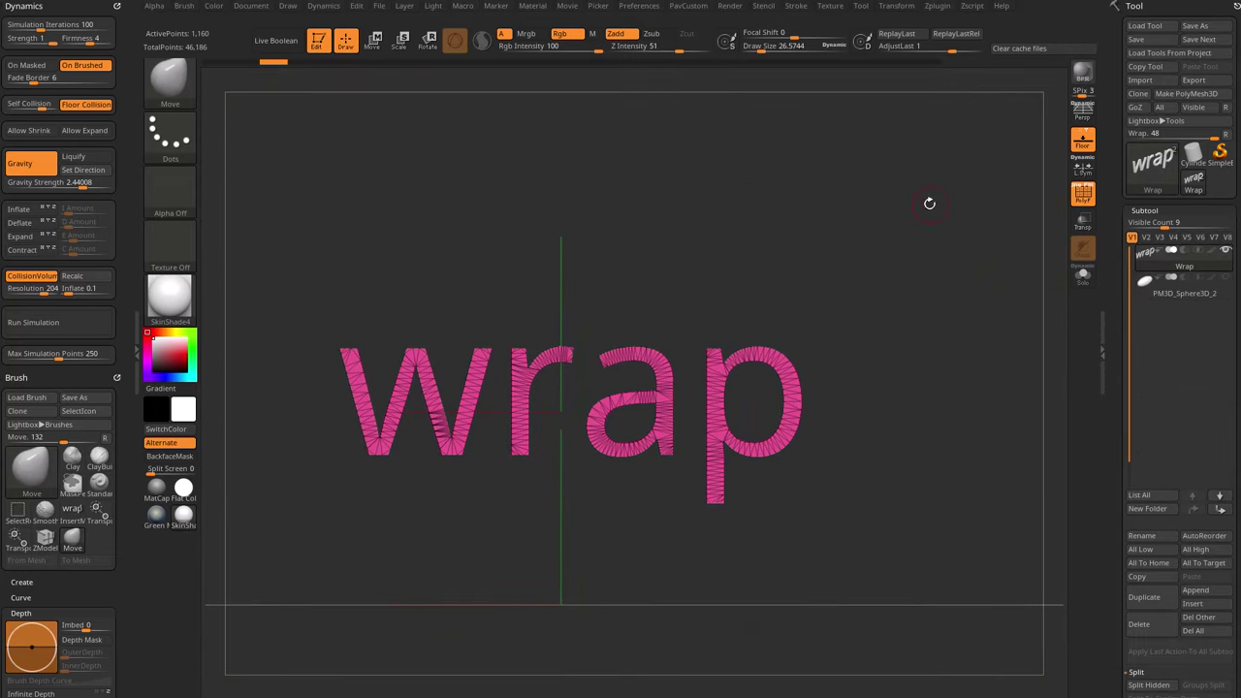
# Show the ellipsoid subtool behind the lettering again and turn off the polyframe display
pyautogui.click(1226, 279)
pyautogui.keyDown('alt'); pyautogui.moveTo(822, 180); pyautogui.dragTo(919, 209, button='right'); pyautogui.keyUp('alt')
pyautogui.click(1079, 190)
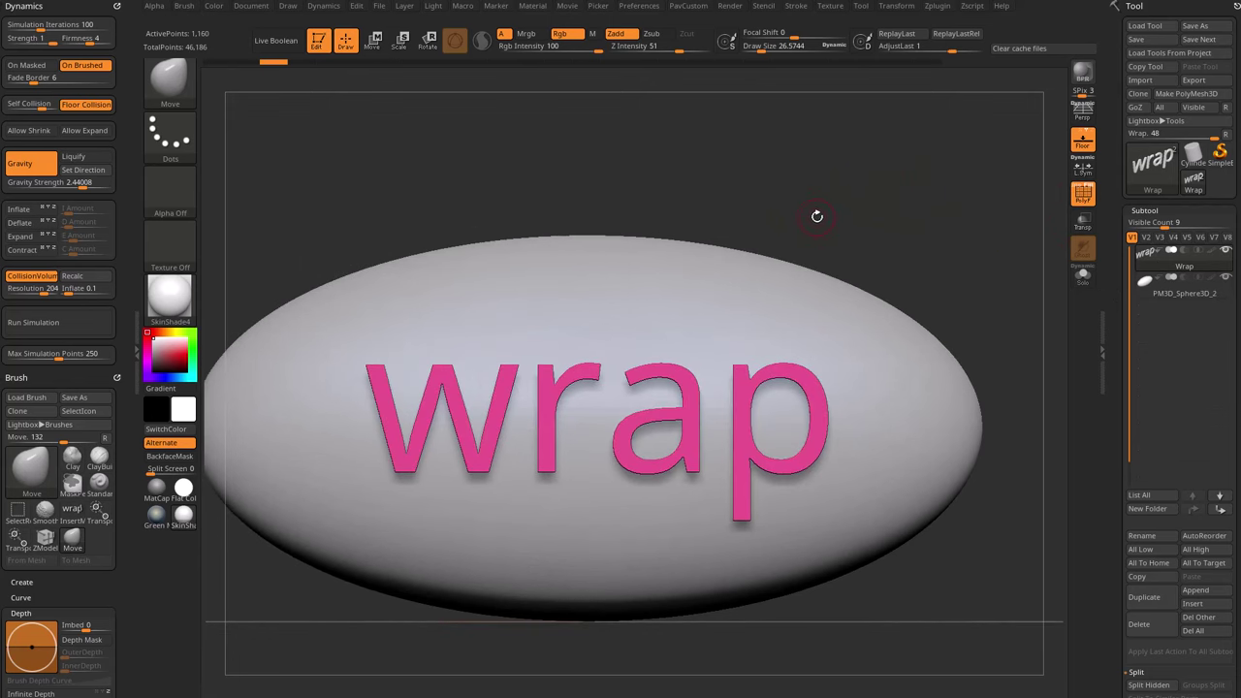
# Choose the MatchMaker brush for the lettering subtool
pyautogui.press('b')
pyautogui.press('m')
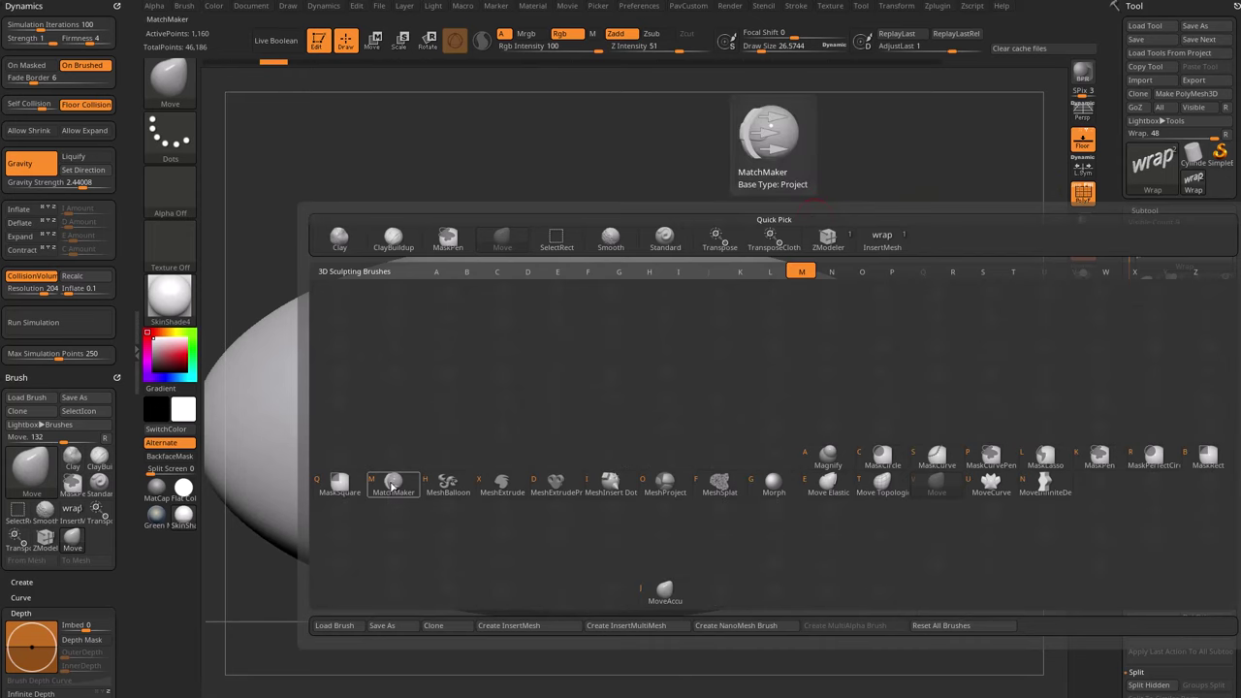
pyautogui.click(393, 487)
# Try wrapping the thick lettering onto the ellipsoid with one MatchMaker stroke from the front, check its curvature, and undo it
pyautogui.keyDown('ctrl'); pyautogui.moveTo(859, 233); pyautogui.dragTo(860, 207, button='right'); pyautogui.keyUp('ctrl')
pyautogui.moveTo(860, 207)
pyautogui.keyDown('alt'); pyautogui.mouseDown()
pyautogui.moveTo(873, 174)
pyautogui.moveTo(876, 203)
pyautogui.mouseUp(); pyautogui.keyUp('alt')
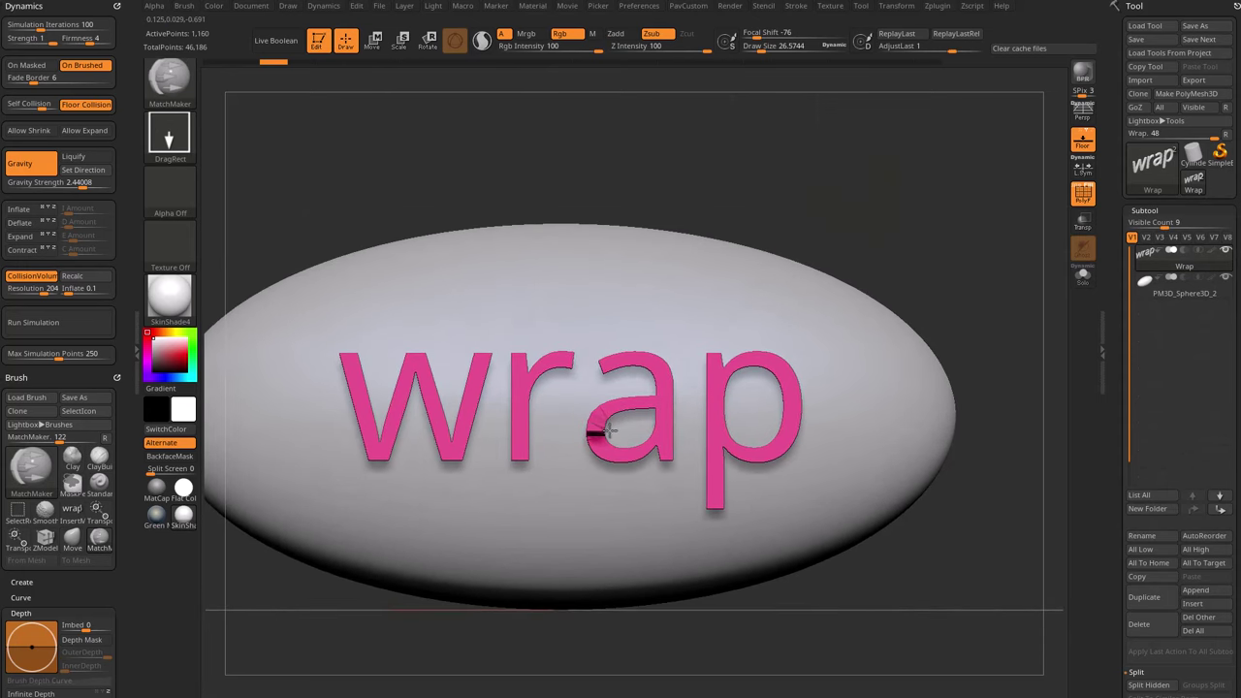
pyautogui.moveTo(610, 431); pyautogui.dragTo(854, 437)
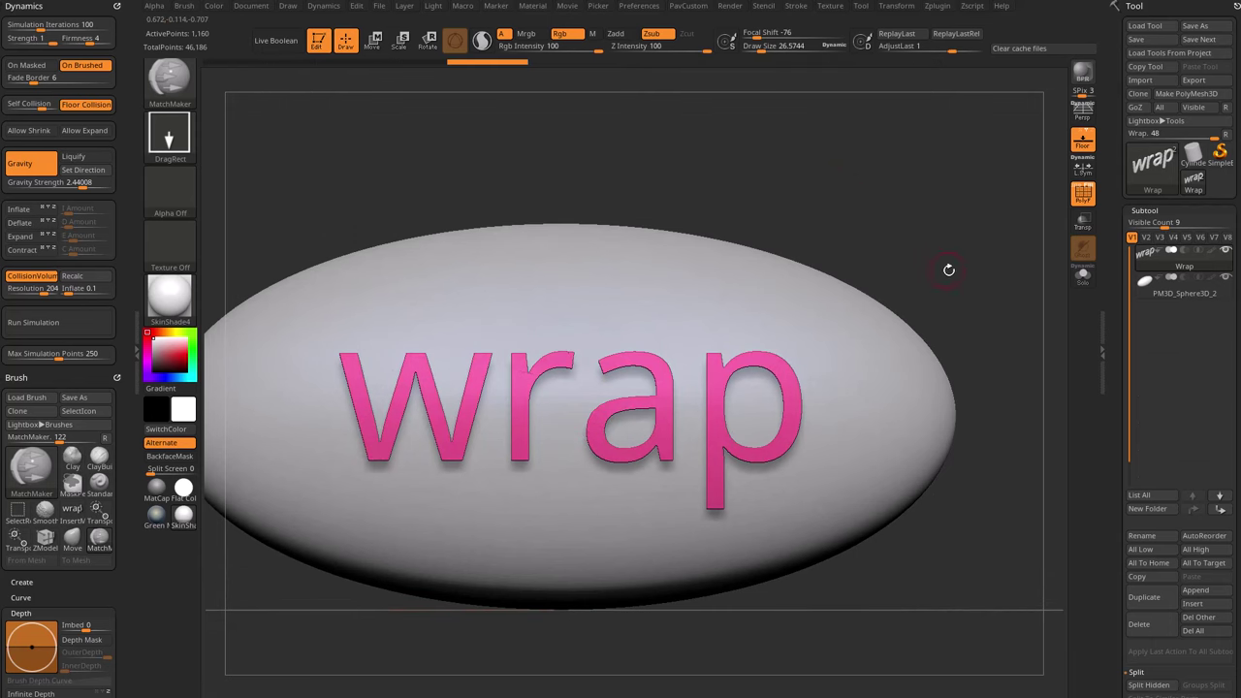
pyautogui.moveTo(949, 270); pyautogui.dragTo(948, 186)
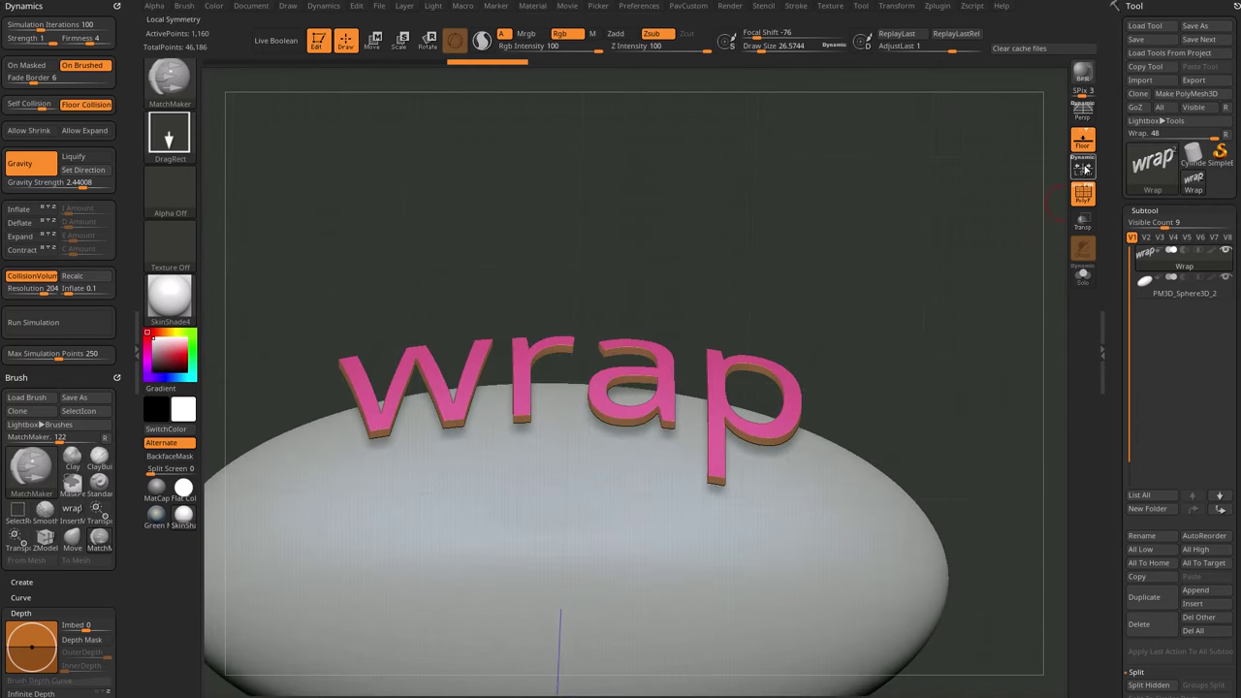
pyautogui.moveTo(1057, 205); pyautogui.dragTo(513, 415)
pyautogui.moveTo(865, 369); pyautogui.dragTo(912, 307)
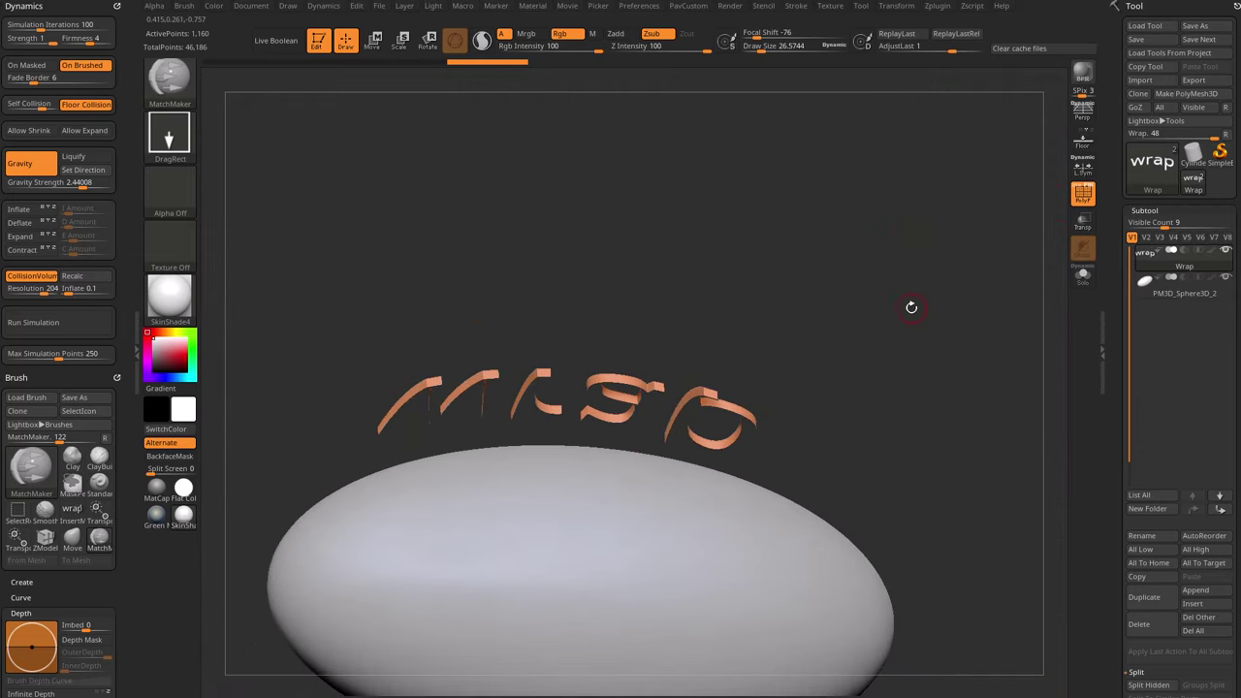
pyautogui.moveTo(667, 346); pyautogui.dragTo(594, 208)
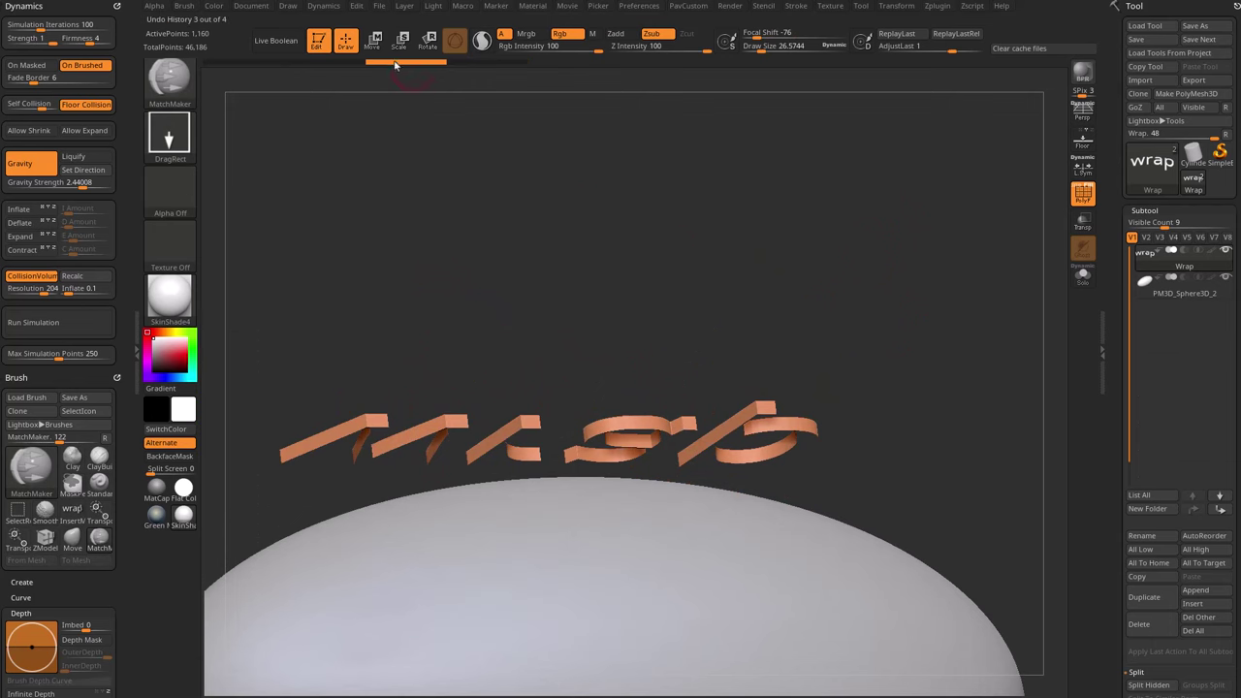
pyautogui.moveTo(713, 283)
pyautogui.mouseDown()
pyautogui.moveTo(721, 232)
pyautogui.moveTo(753, 243)
pyautogui.moveTo(831, 191)
pyautogui.moveTo(805, 381)
pyautogui.moveTo(915, 216)
pyautogui.moveTo(931, 237)
pyautogui.mouseUp()
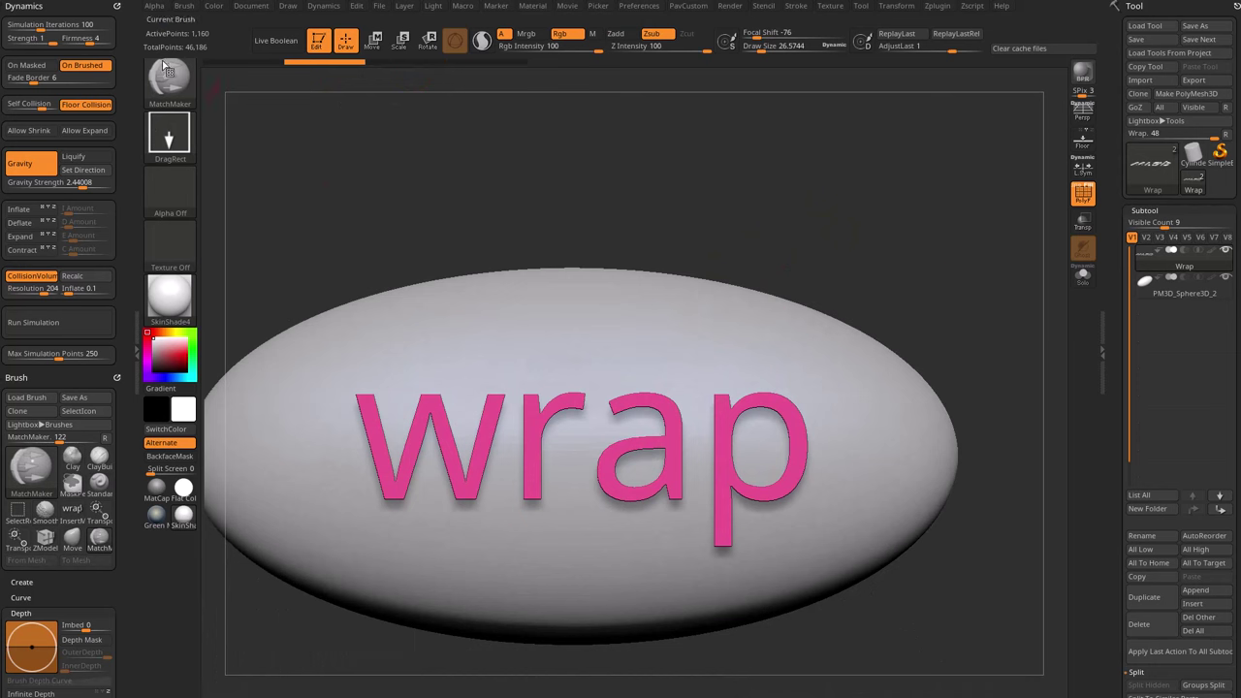
# Move the flat lettering closer to the ellipsoid with the gizmo and return to Draw mode in the front view
pyautogui.moveTo(609, 570); pyautogui.dragTo(949, 315)
pyautogui.keyDown('shift'); pyautogui.moveTo(934, 264); pyautogui.dragTo(1042, 165); pyautogui.keyUp('shift')
pyautogui.press('w')
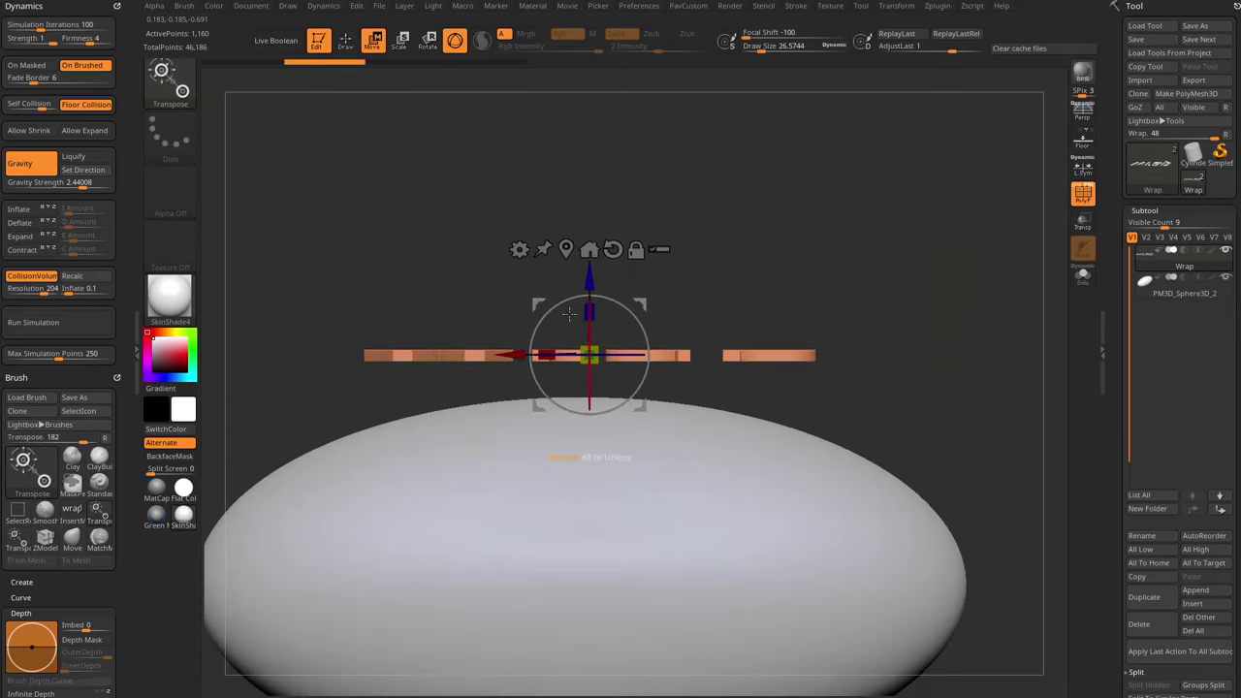
pyautogui.press('q')
pyautogui.moveTo(928, 262)
pyautogui.keyDown('shift'); pyautogui.mouseDown()
pyautogui.moveTo(928, 310)
pyautogui.moveTo(981, 288)
pyautogui.moveTo(962, 245)
pyautogui.moveTo(959, 270)
pyautogui.mouseUp(); pyautogui.keyUp('shift')
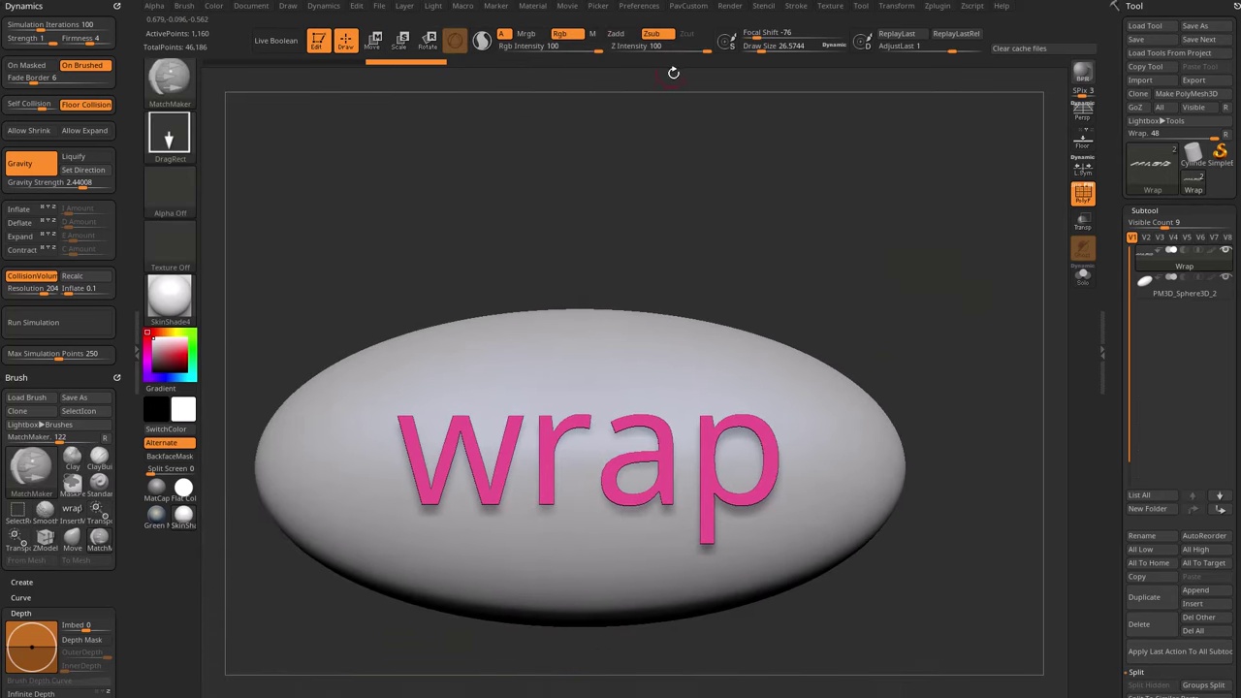
# Try the MatchMaker brush on the lettering with Z Intensity at 26, and undo the stroke
pyautogui.moveTo(658, 50); pyautogui.dragTo(638, 46)
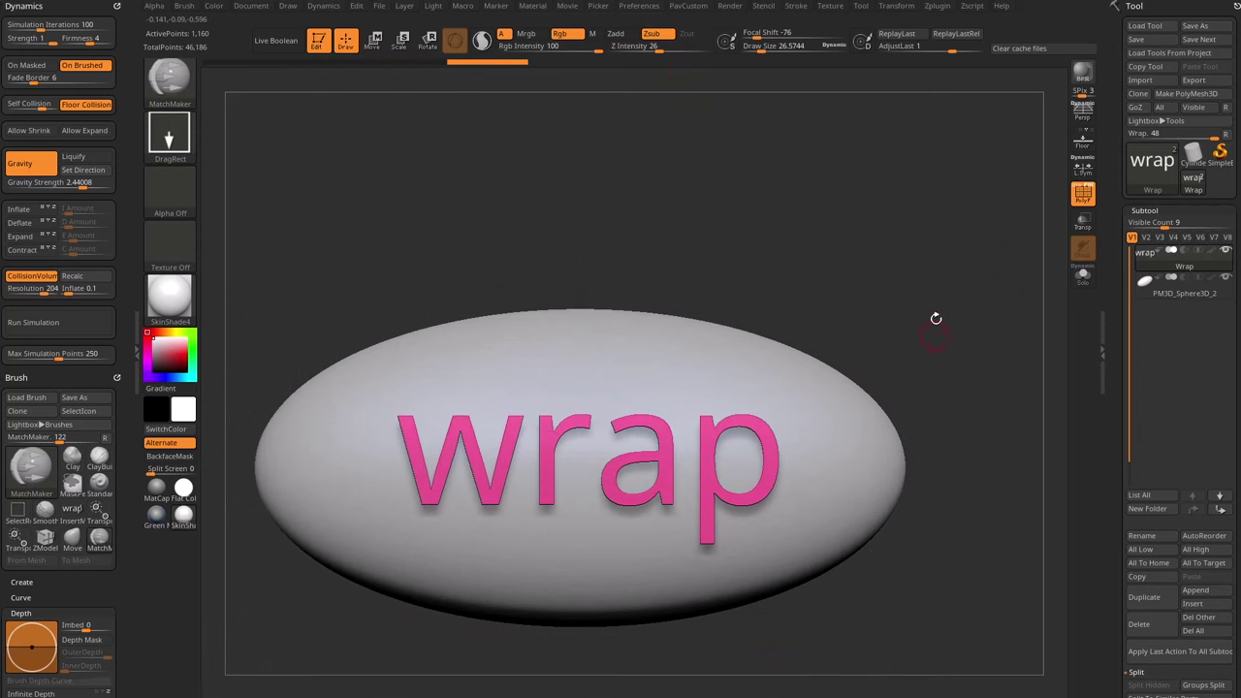
pyautogui.keyDown('shift'); pyautogui.moveTo(937, 319); pyautogui.dragTo(780, 373); pyautogui.keyUp('shift')
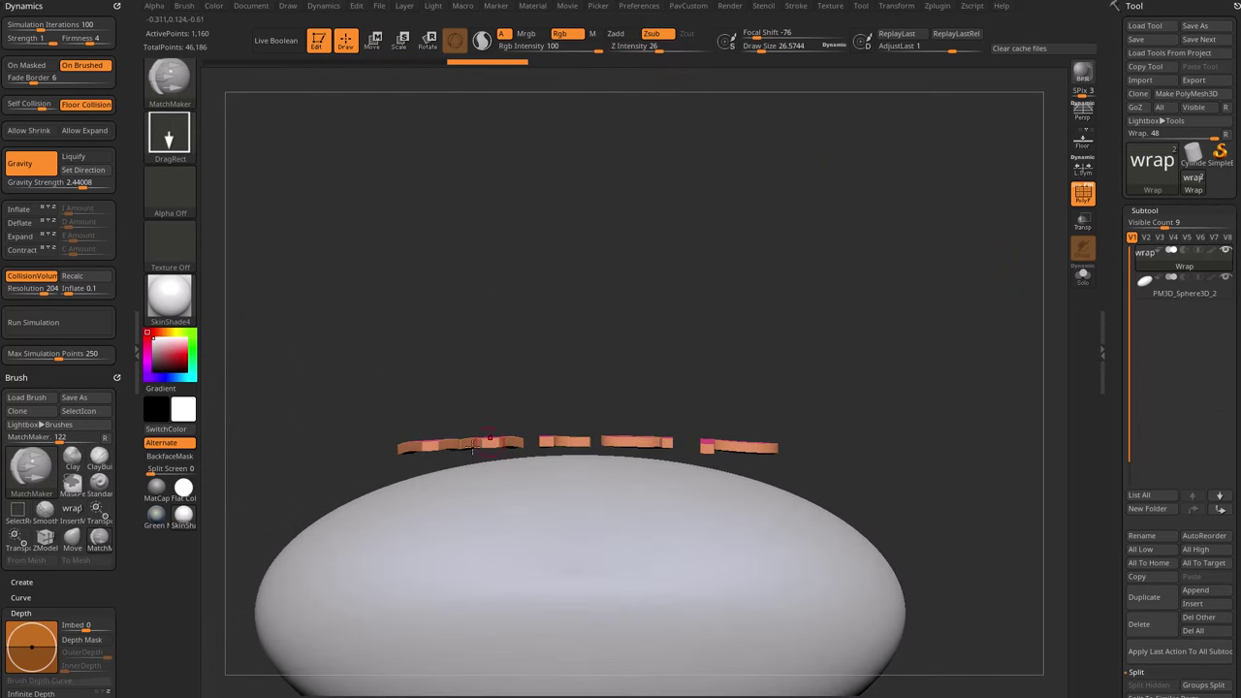
pyautogui.hotkey('ctrl', 'z')
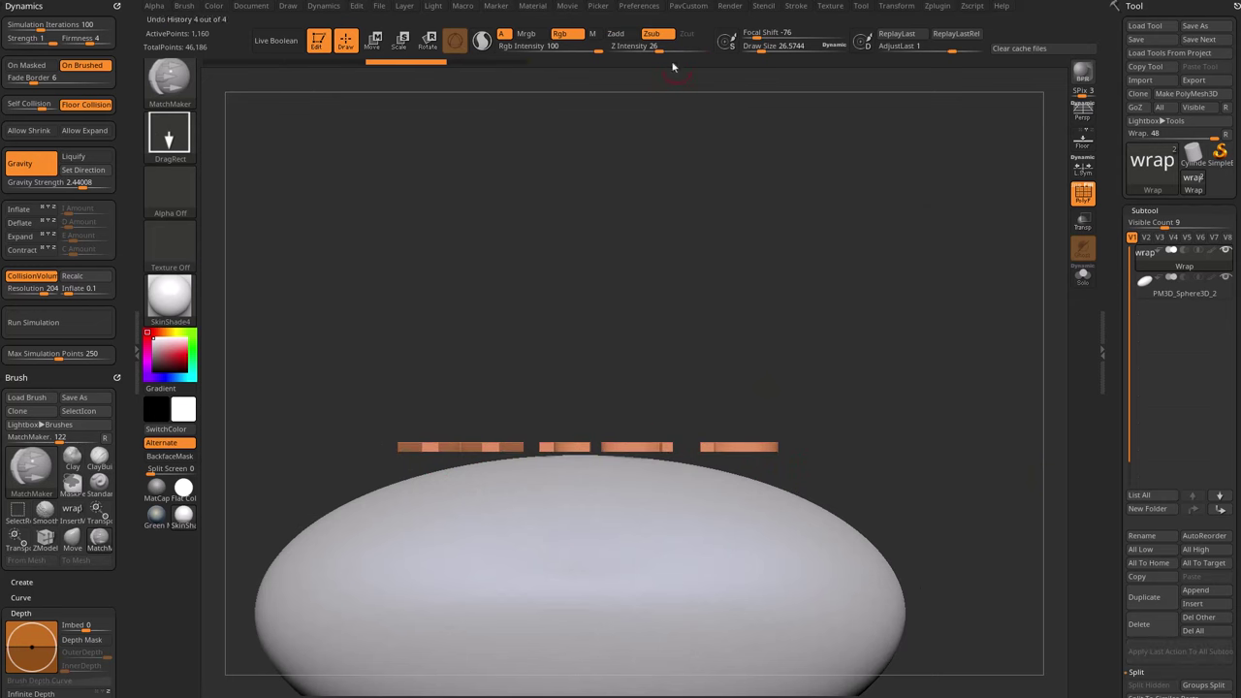
# Set Z Intensity to 100 and bend the lettering over the ellipsoid with MatchMaker from the front
pyautogui.moveTo(630, 47); pyautogui.dragTo(720, 53)
pyautogui.keyDown('shift'); pyautogui.moveTo(856, 211); pyautogui.dragTo(859, 136); pyautogui.keyUp('shift')
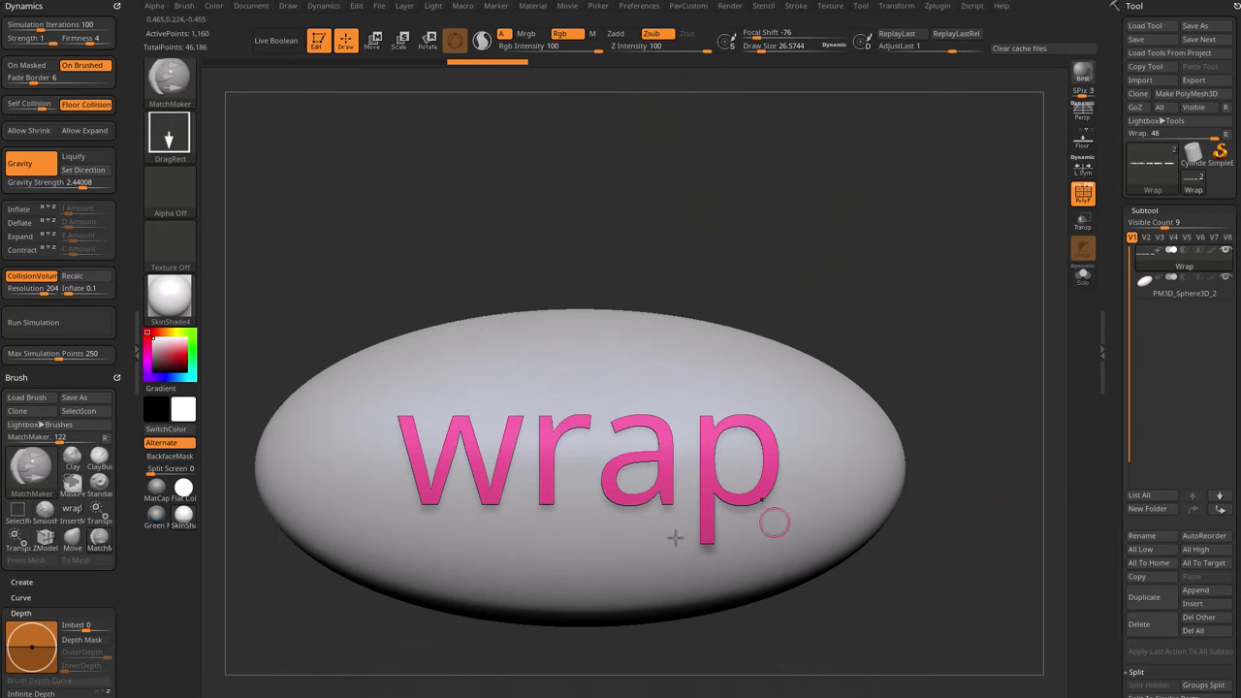
pyautogui.keyDown('shift'); pyautogui.moveTo(667, 663); pyautogui.dragTo(934, 185); pyautogui.keyUp('shift')
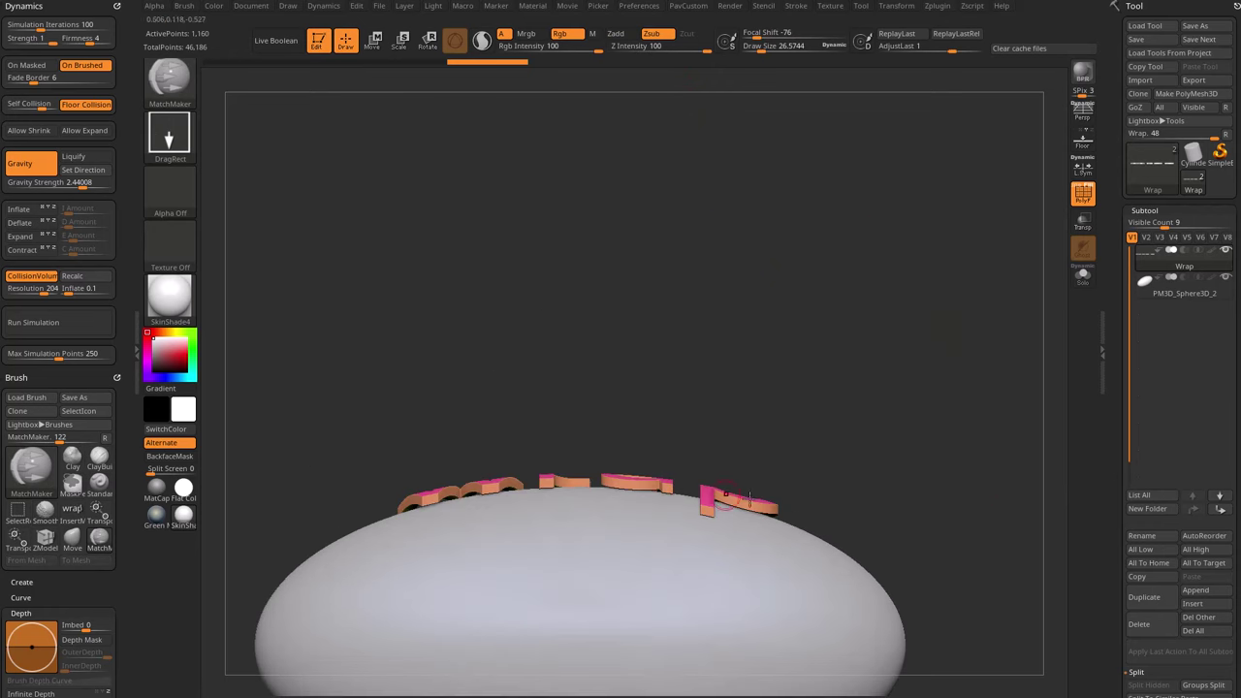
pyautogui.moveTo(926, 380); pyautogui.dragTo(881, 346)
# Try moving the bent lettering against the ellipsoid with the gizmo, and undo back to the flat lettering
pyautogui.press('w')
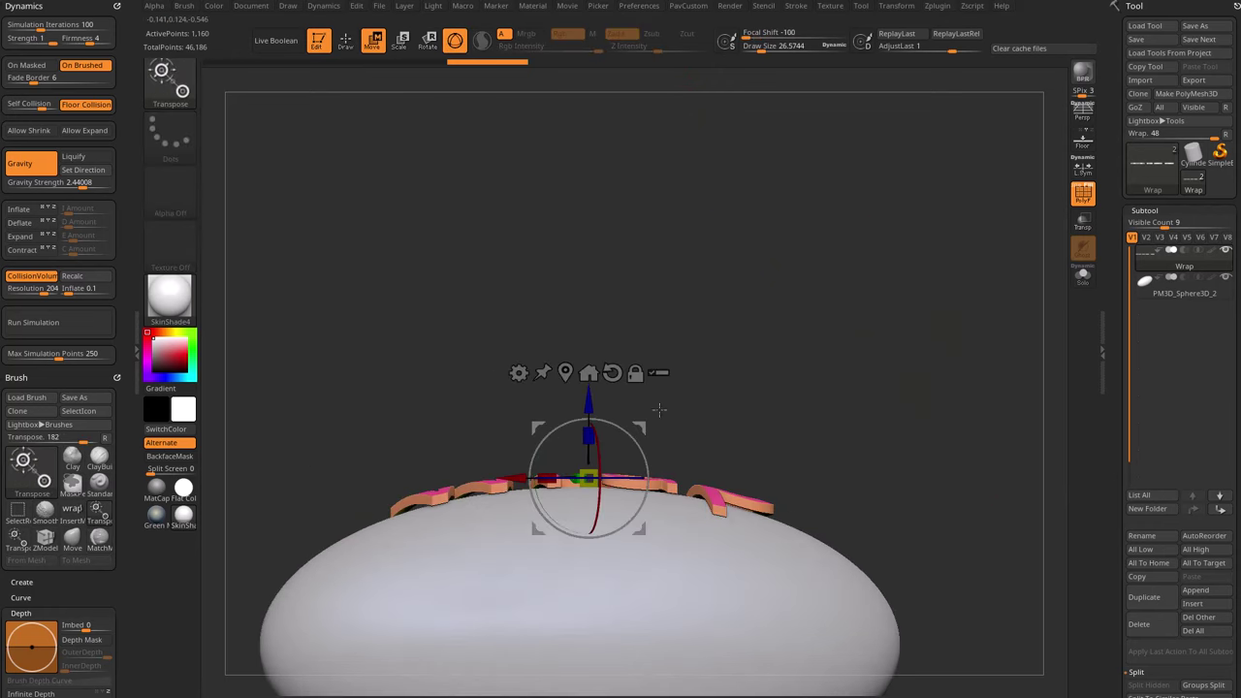
pyautogui.moveTo(587, 402); pyautogui.dragTo(588, 408)
pyautogui.press('q')
pyautogui.moveTo(673, 394)
pyautogui.mouseDown()
pyautogui.moveTo(825, 363)
pyautogui.moveTo(762, 363)
pyautogui.moveTo(736, 367)
pyautogui.moveTo(867, 377)
pyautogui.moveTo(875, 363)
pyautogui.moveTo(860, 330)
pyautogui.moveTo(874, 382)
pyautogui.moveTo(916, 368)
pyautogui.mouseUp()
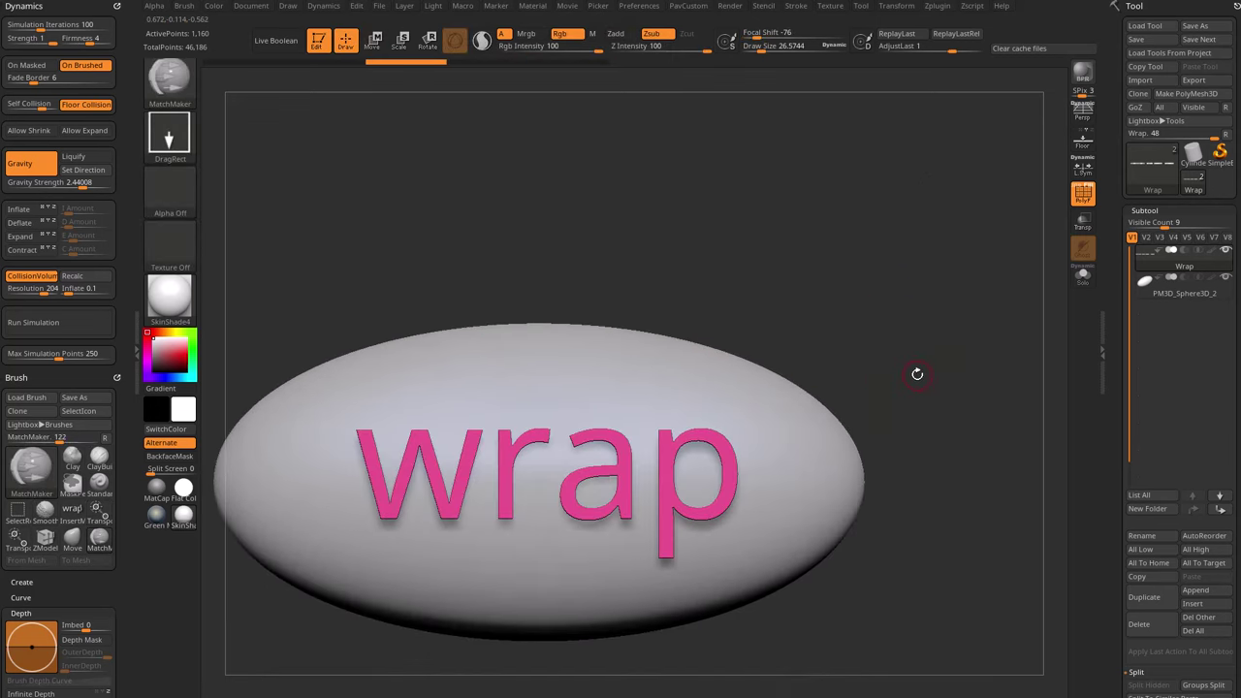
# Try MatchMaker on the flat lettering from a tilted view above it, and inspect the lettering alone in Solo mode
pyautogui.keyDown('alt'); pyautogui.moveTo(868, 330); pyautogui.dragTo(843, 286); pyautogui.keyUp('alt')
pyautogui.moveTo(663, 338); pyautogui.dragTo(657, 340)
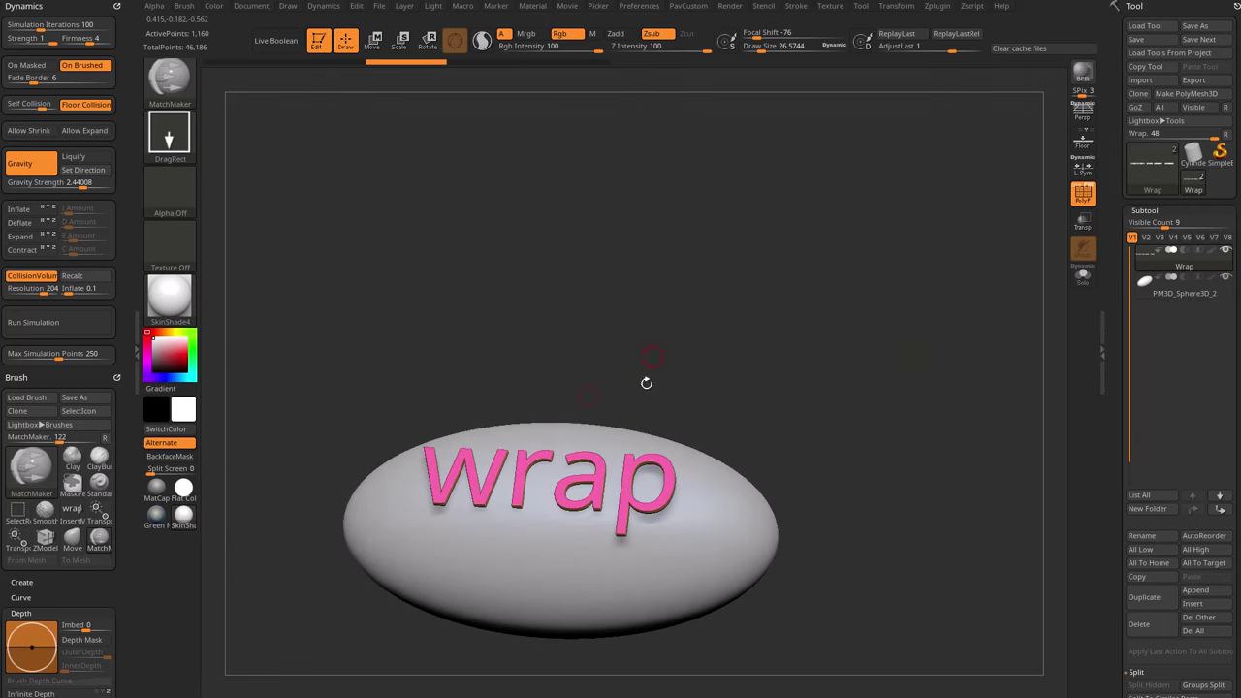
pyautogui.moveTo(491, 582); pyautogui.dragTo(563, 433)
pyautogui.moveTo(130, 313); pyautogui.dragTo(121, 194)
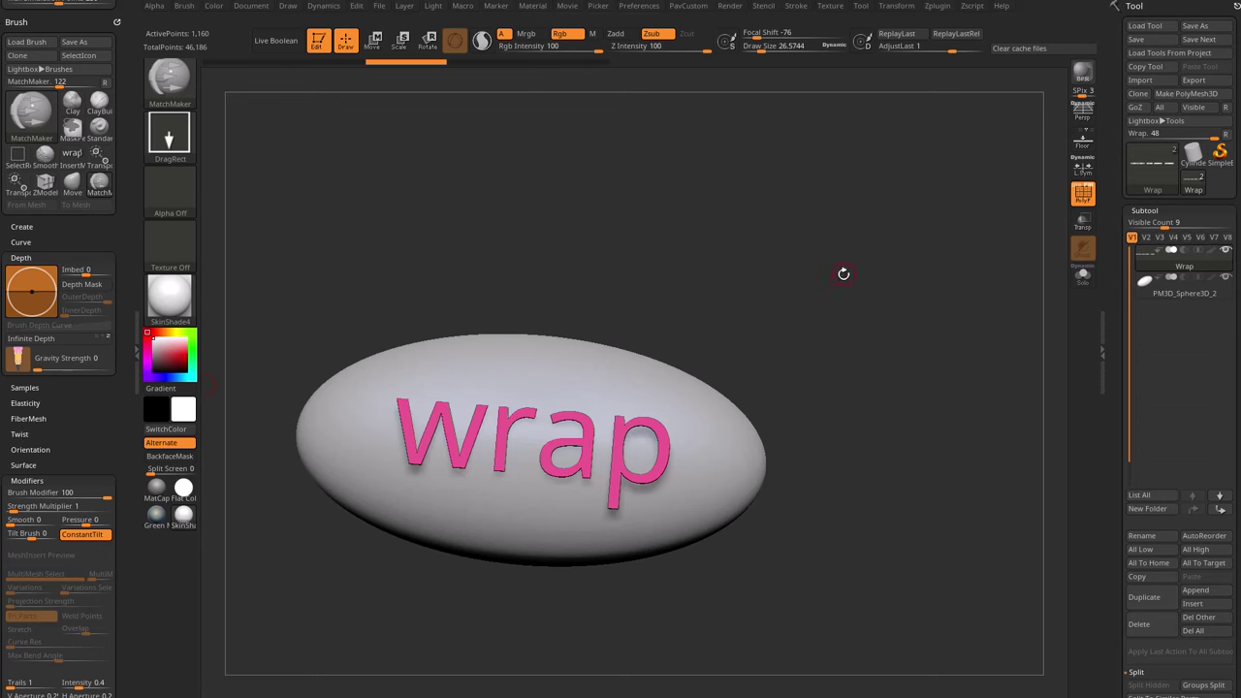
pyautogui.moveTo(844, 273); pyautogui.dragTo(870, 275)
pyautogui.keyDown('alt'); pyautogui.moveTo(823, 313); pyautogui.dragTo(846, 259); pyautogui.keyUp('alt')
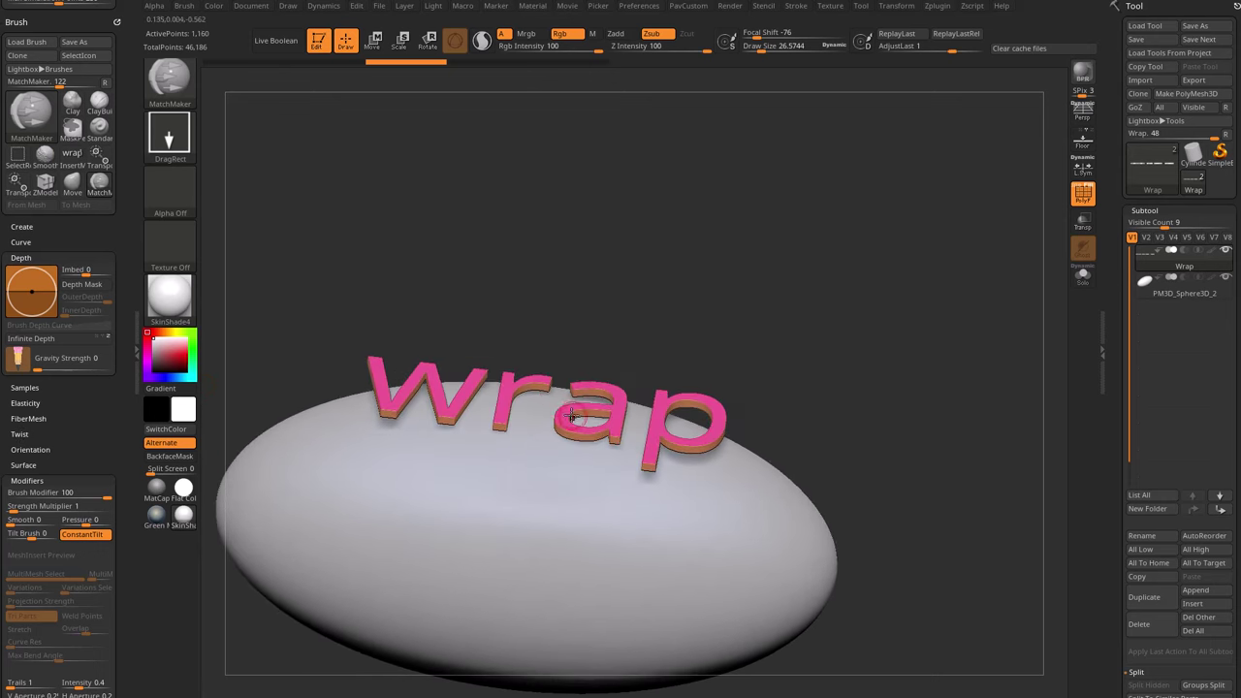
pyautogui.moveTo(573, 417); pyautogui.dragTo(871, 468)
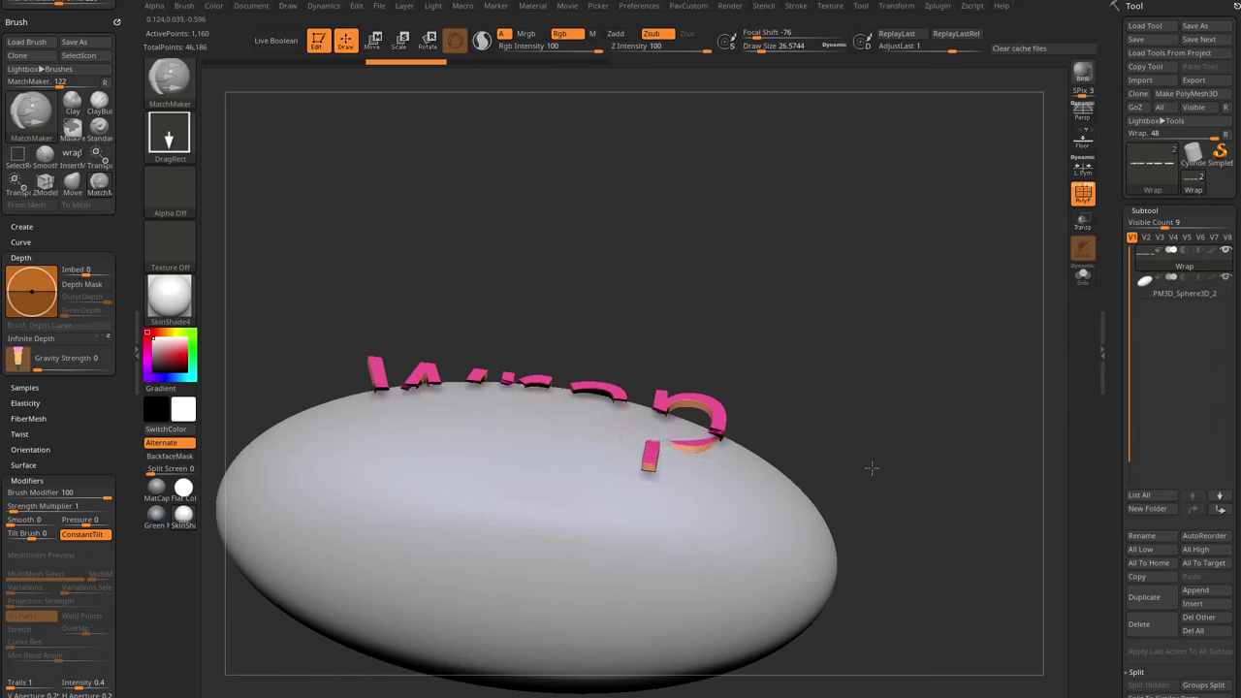
pyautogui.click(1083, 281)
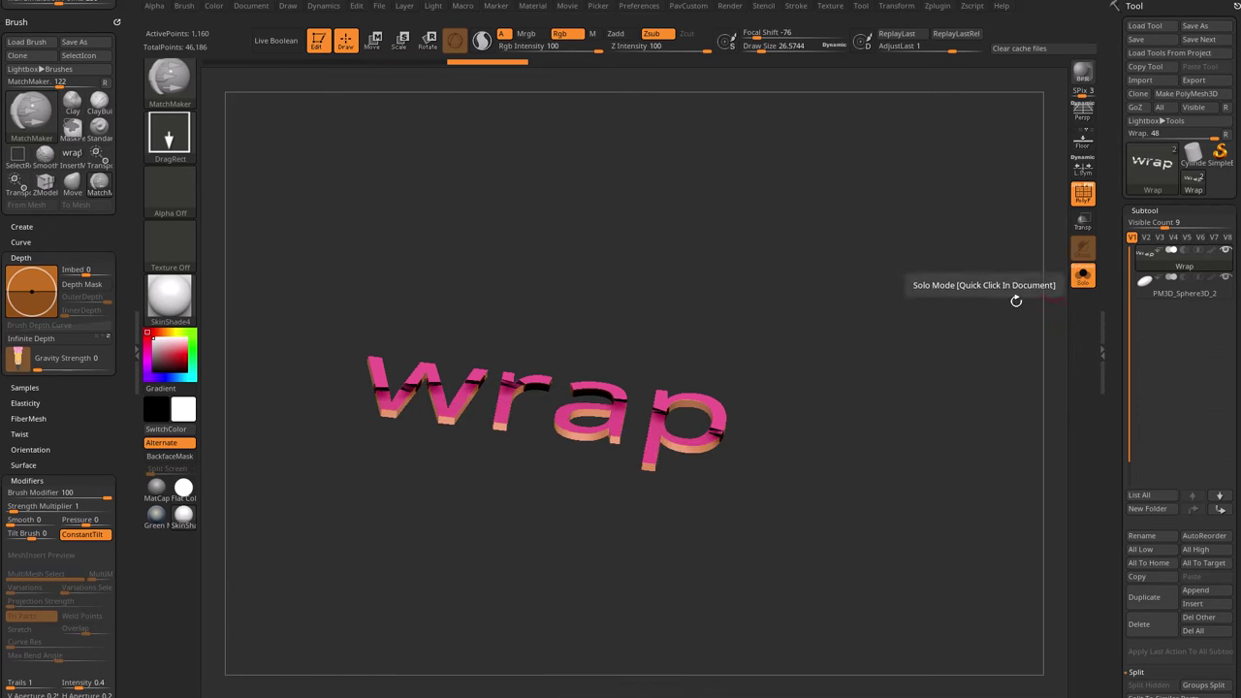
pyautogui.moveTo(897, 390)
pyautogui.mouseDown()
pyautogui.moveTo(853, 369)
pyautogui.moveTo(752, 408)
pyautogui.moveTo(786, 417)
pyautogui.moveTo(984, 339)
pyautogui.mouseUp()
pyautogui.click(1073, 278)
# Try MatchMaker on the lettering from an oblique side view, and undo the stroke
pyautogui.moveTo(936, 300); pyautogui.dragTo(741, 310)
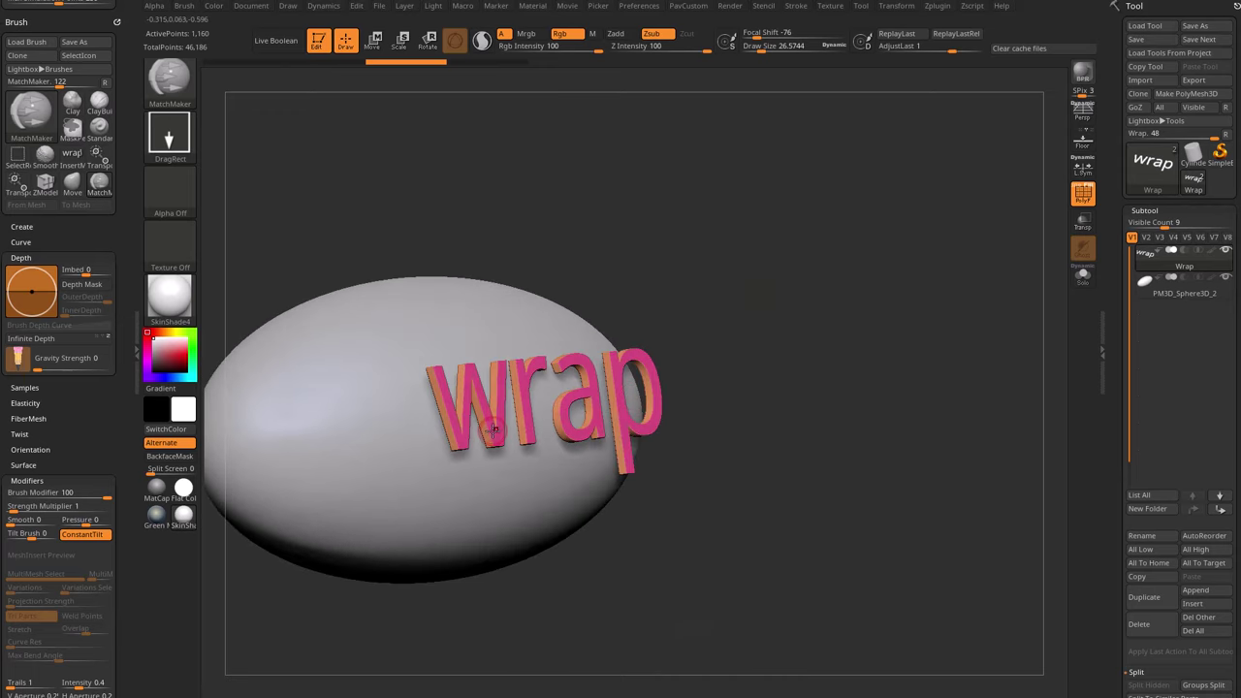
pyautogui.moveTo(492, 429); pyautogui.dragTo(893, 479)
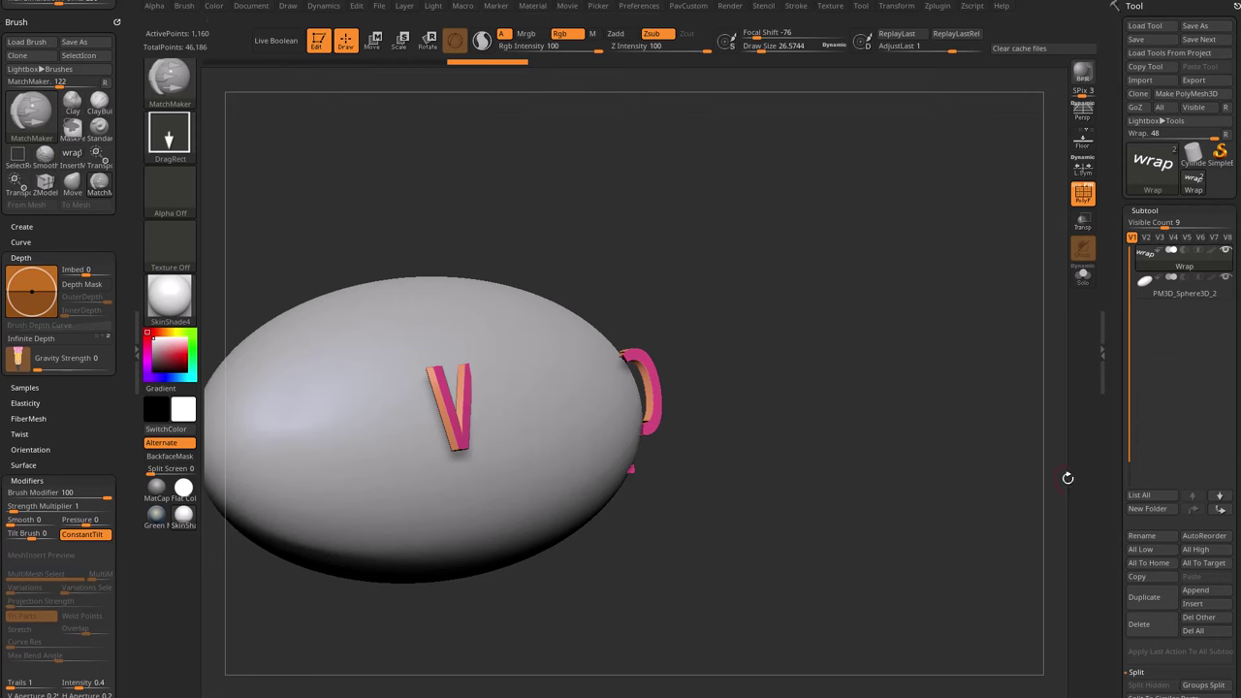
pyautogui.moveTo(1067, 478); pyautogui.dragTo(927, 438)
pyautogui.moveTo(795, 441); pyautogui.dragTo(824, 427)
pyautogui.hotkey('ctrl', 'z')
# Turn on the polyframe display and examine the lettering's front and side polygroups up close
pyautogui.moveTo(1017, 334); pyautogui.dragTo(931, 358)
pyautogui.moveTo(995, 168)
pyautogui.keyDown('alt'); pyautogui.mouseDown()
pyautogui.moveTo(976, 254)
pyautogui.moveTo(960, 208)
pyautogui.moveTo(968, 195)
pyautogui.moveTo(952, 251)
pyautogui.moveTo(972, 280)
pyautogui.moveTo(1057, 247)
pyautogui.mouseUp(); pyautogui.keyUp('alt')
pyautogui.click(1080, 192)
pyautogui.moveTo(976, 242); pyautogui.dragTo(961, 230)
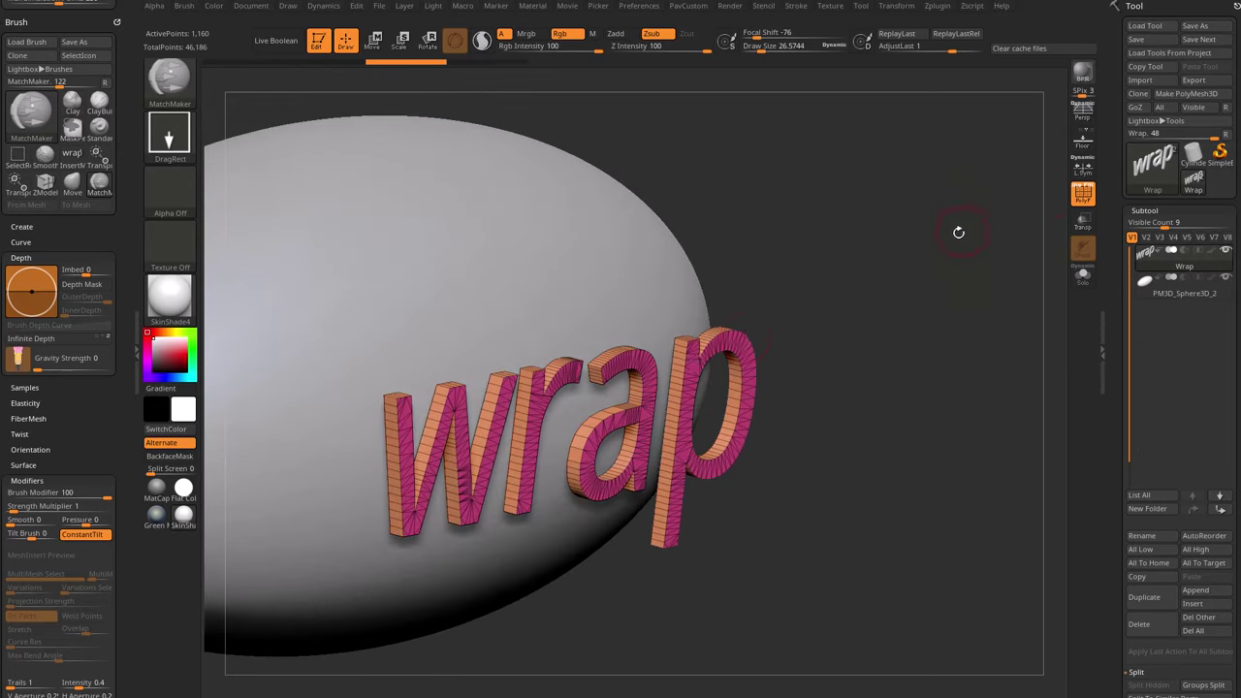
pyautogui.moveTo(717, 289); pyautogui.dragTo(811, 295)
# Isolate the front polygroup of the lettering and delete the hidden faces
pyautogui.keyDown('ctrl'); pyautogui.keyDown('shift'); pyautogui.click(521, 369); pyautogui.keyUp('shift'); pyautogui.keyUp('ctrl')
pyautogui.moveTo(765, 343); pyautogui.dragTo(511, 400)
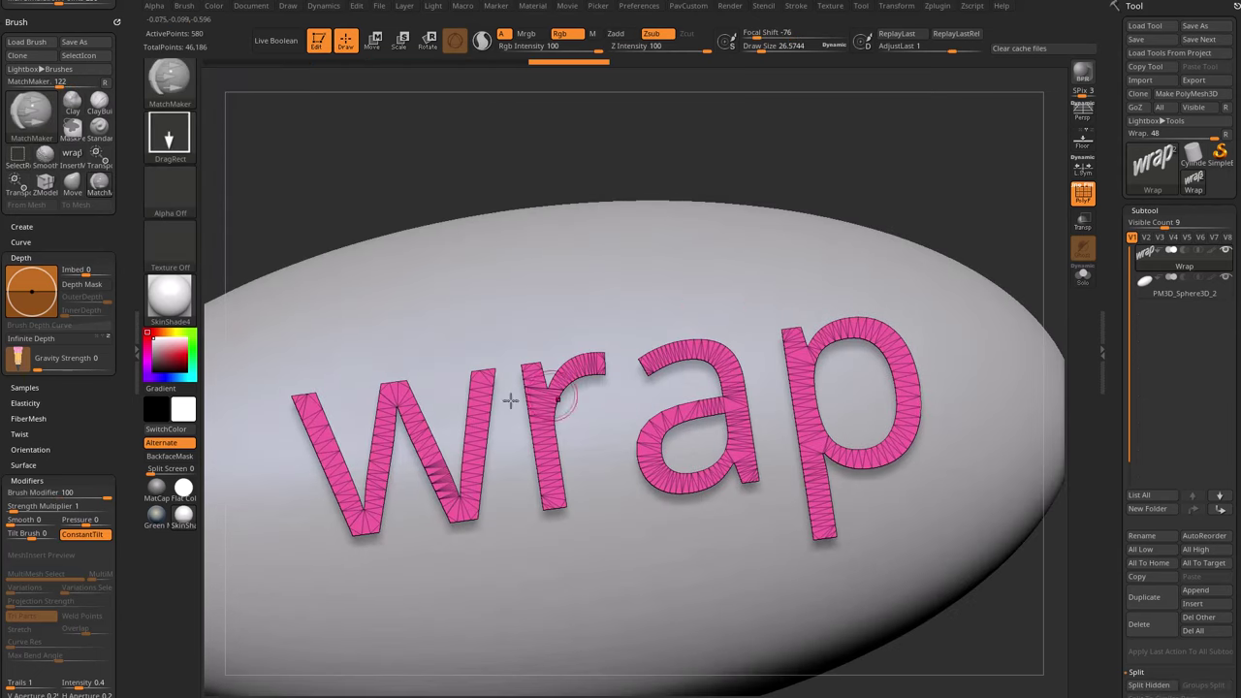
pyautogui.press('2')
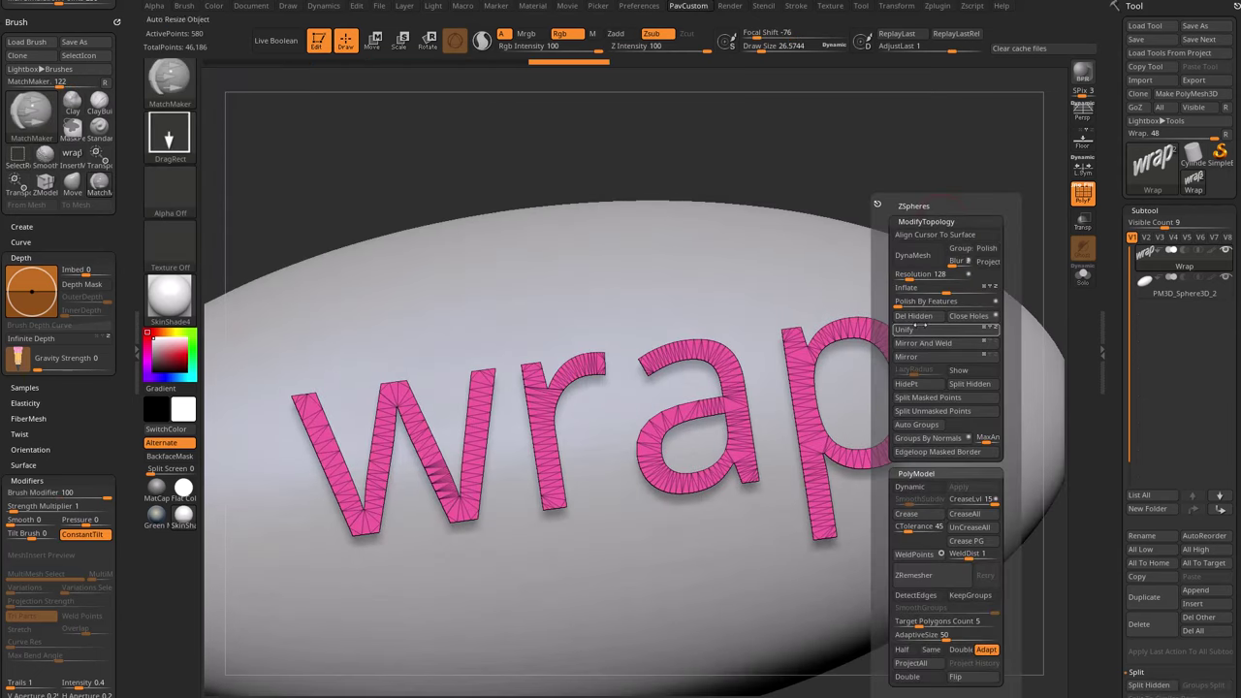
pyautogui.click(919, 318)
pyautogui.press('f')
# Wrap the single-sided lettering onto the ellipsoid with MatchMaker from the front, and move it against the surface
pyautogui.keyDown('shift'); pyautogui.moveTo(1020, 194); pyautogui.dragTo(935, 250); pyautogui.keyUp('shift')
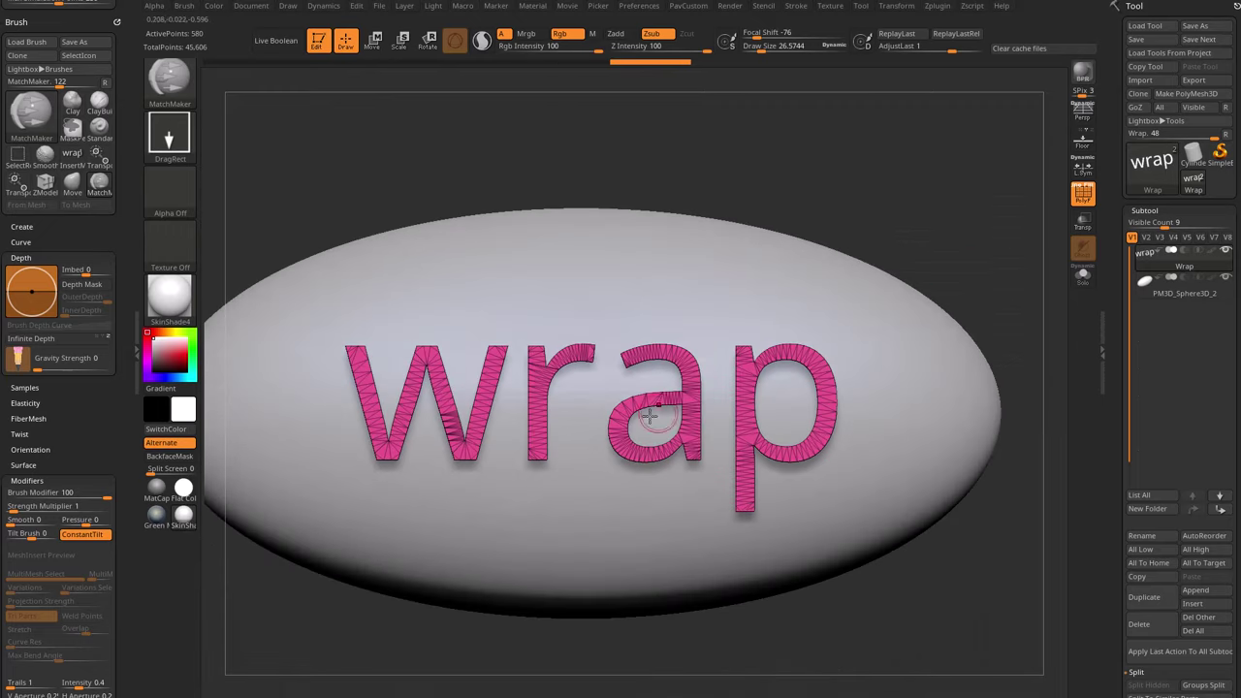
pyautogui.moveTo(702, 423); pyautogui.dragTo(1098, 431)
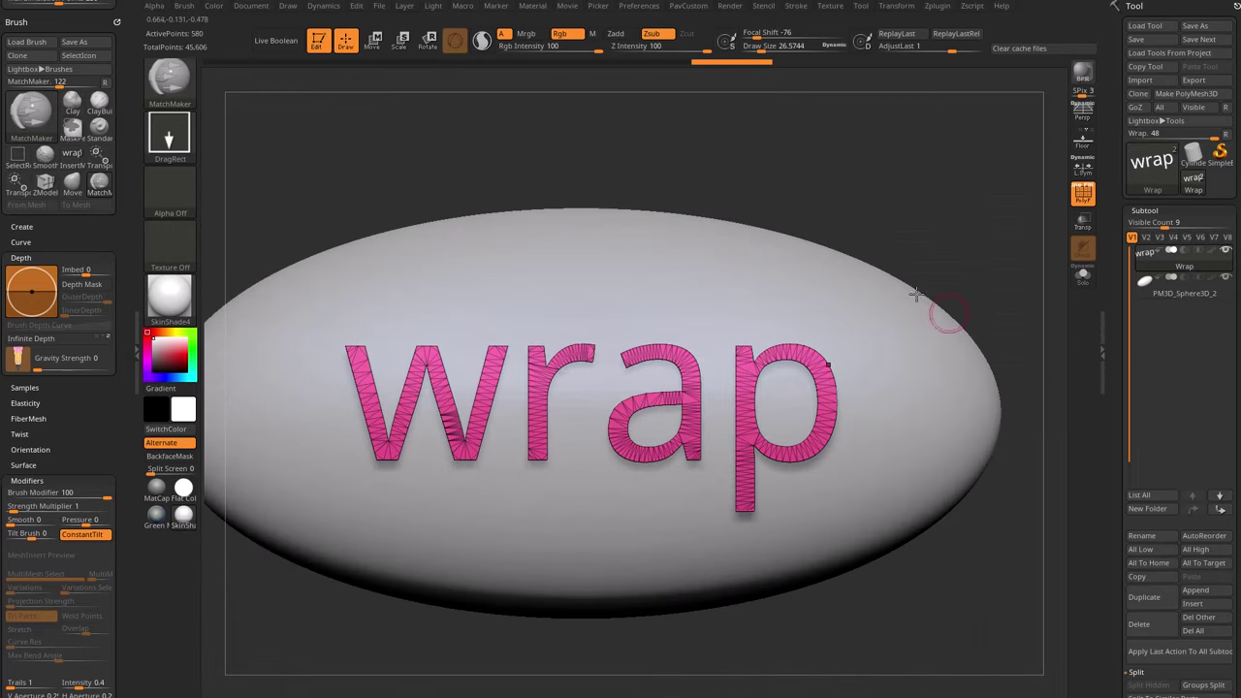
pyautogui.moveTo(942, 276); pyautogui.dragTo(904, 218)
pyautogui.press('w')
pyautogui.moveTo(566, 231); pyautogui.dragTo(565, 252)
pyautogui.press('q')
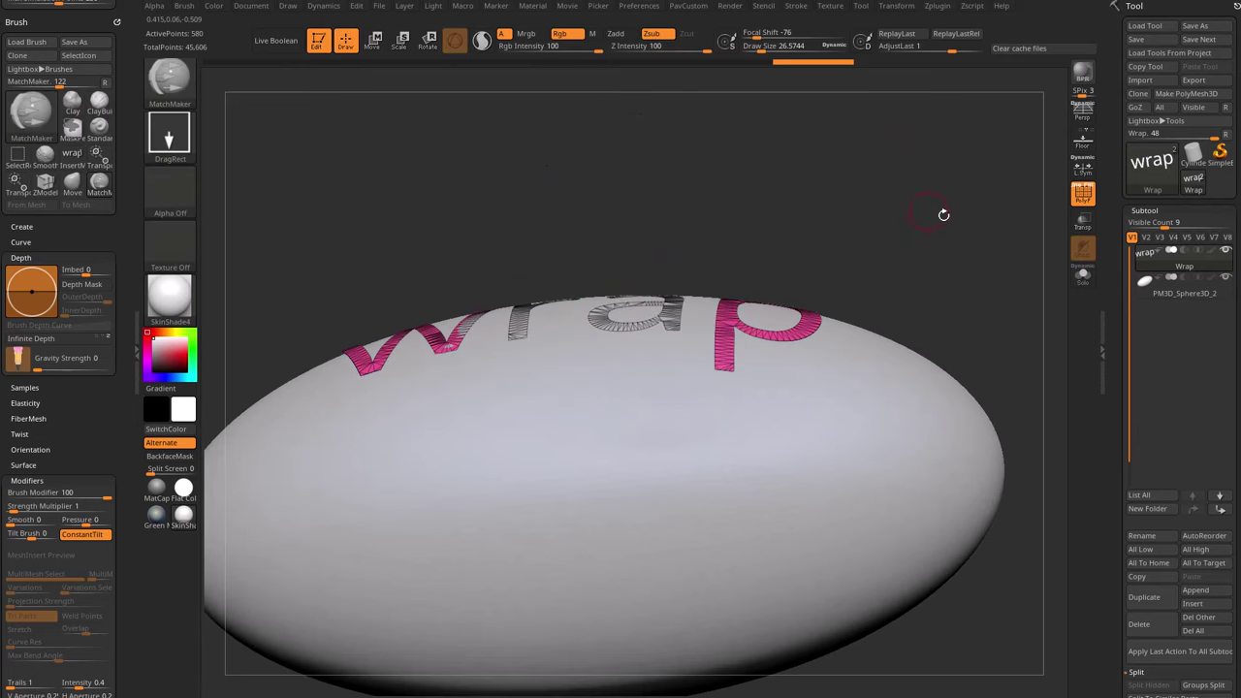
# Check how the single-sided lettering sits on the ellipsoid, and undo back to the thick lettering
pyautogui.moveTo(878, 213); pyautogui.dragTo(687, 407)
pyautogui.moveTo(1012, 328); pyautogui.dragTo(671, 269)
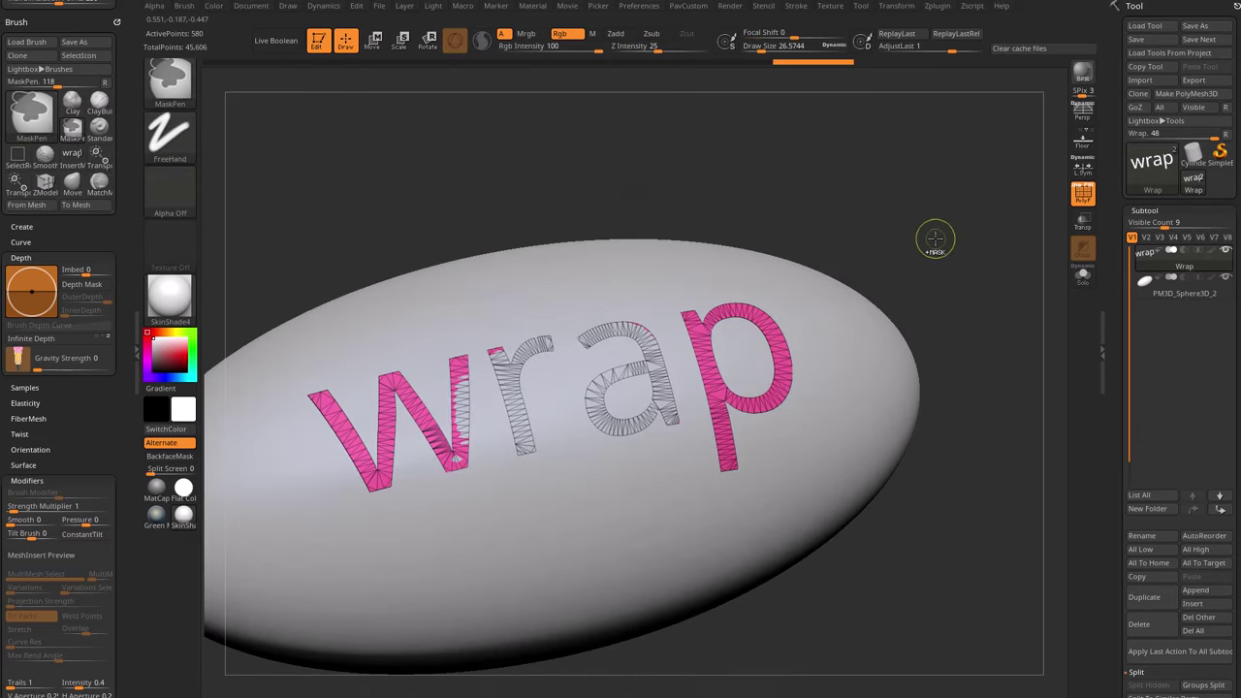
pyautogui.moveTo(934, 242); pyautogui.dragTo(956, 172)
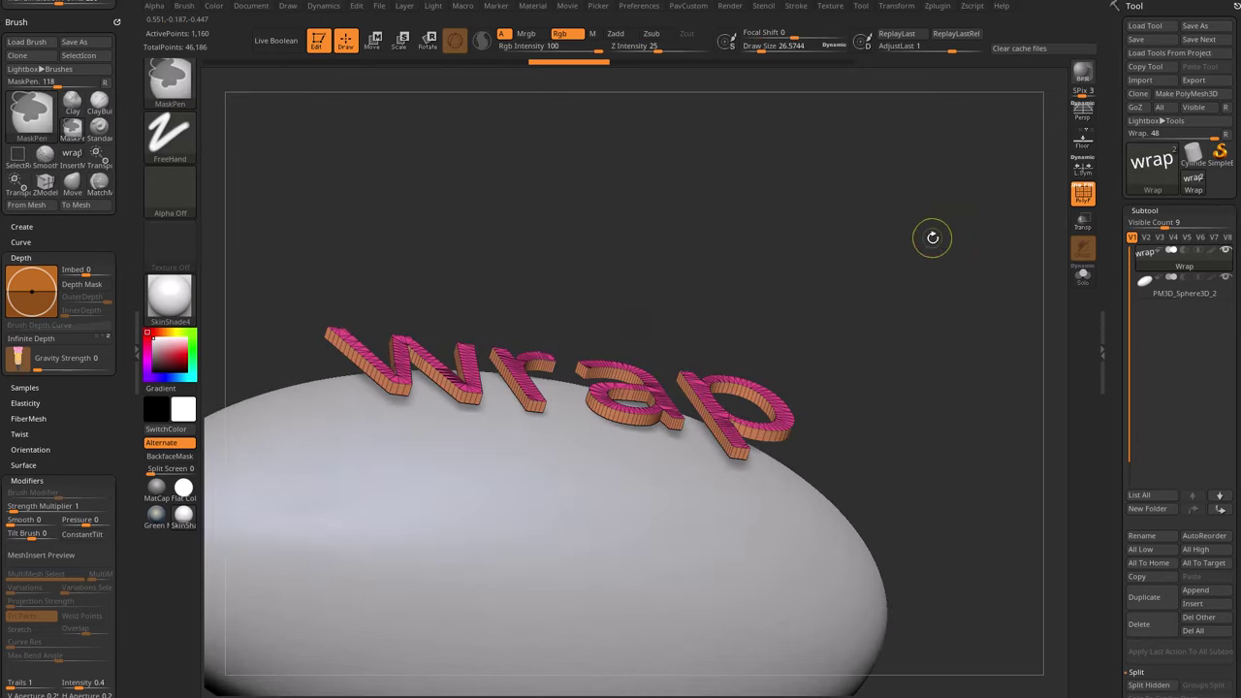
# Try MatchMaker on the thick lettering from a tilted view, undo it, and face the ellipsoid from the front
pyautogui.moveTo(933, 238); pyautogui.dragTo(909, 335)
pyautogui.moveTo(964, 224); pyautogui.dragTo(531, 376)
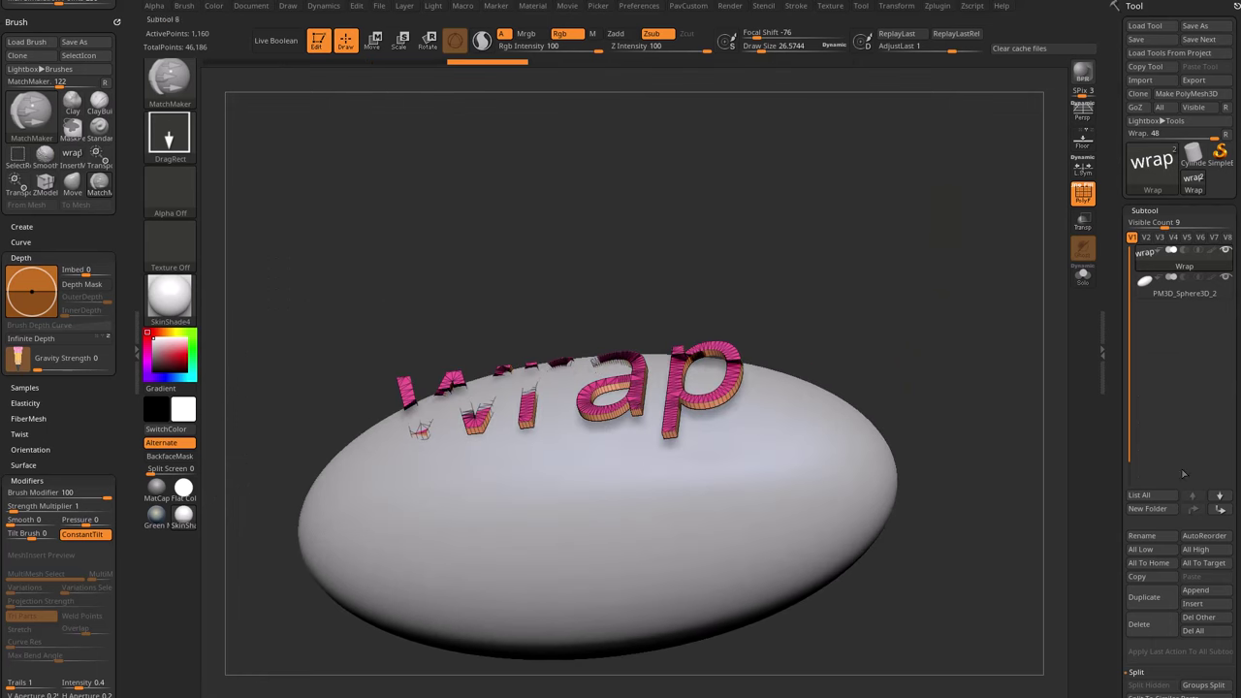
pyautogui.moveTo(840, 316); pyautogui.dragTo(986, 303)
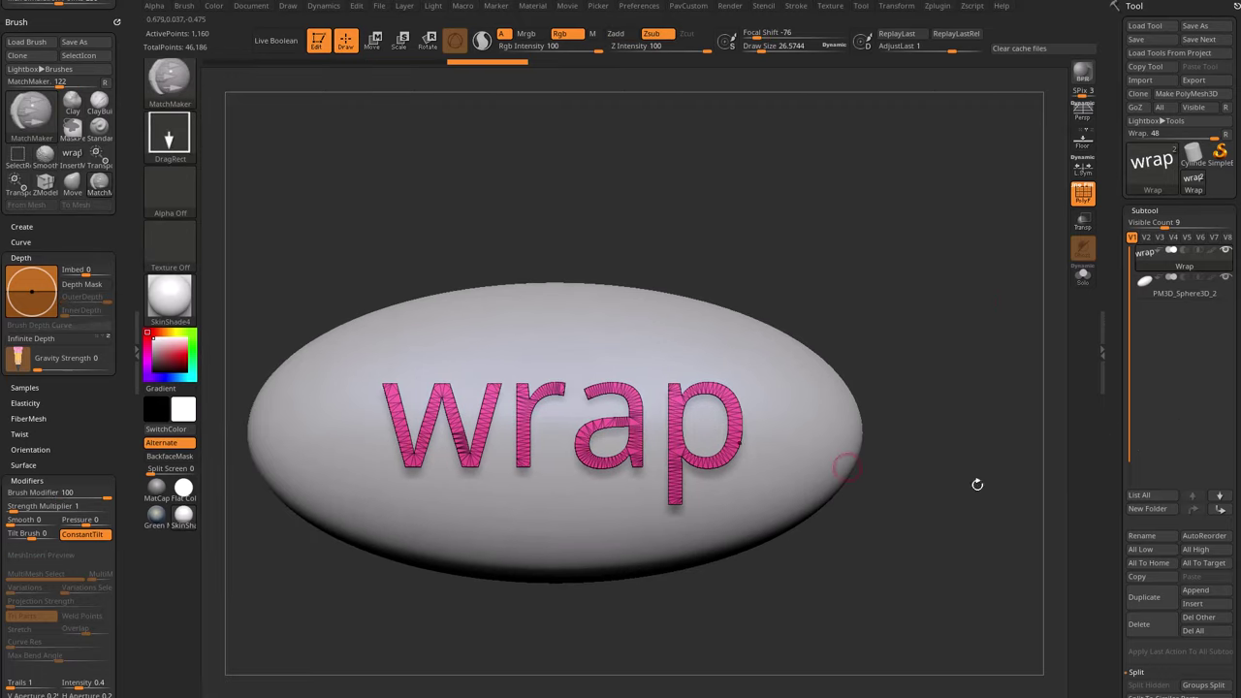
# Try moving the front-wrapped thick lettering against the ellipsoid with the gizmo, and undo back to the flat lettering
pyautogui.moveTo(966, 376); pyautogui.dragTo(946, 320)
pyautogui.press('w')
pyautogui.moveTo(552, 369); pyautogui.dragTo(552, 381)
pyautogui.press('q')
pyautogui.moveTo(924, 330)
pyautogui.keyDown('alt'); pyautogui.mouseDown()
pyautogui.moveTo(901, 285)
pyautogui.moveTo(914, 359)
pyautogui.mouseUp(); pyautogui.keyUp('alt')
pyautogui.moveTo(930, 300); pyautogui.dragTo(960, 268)
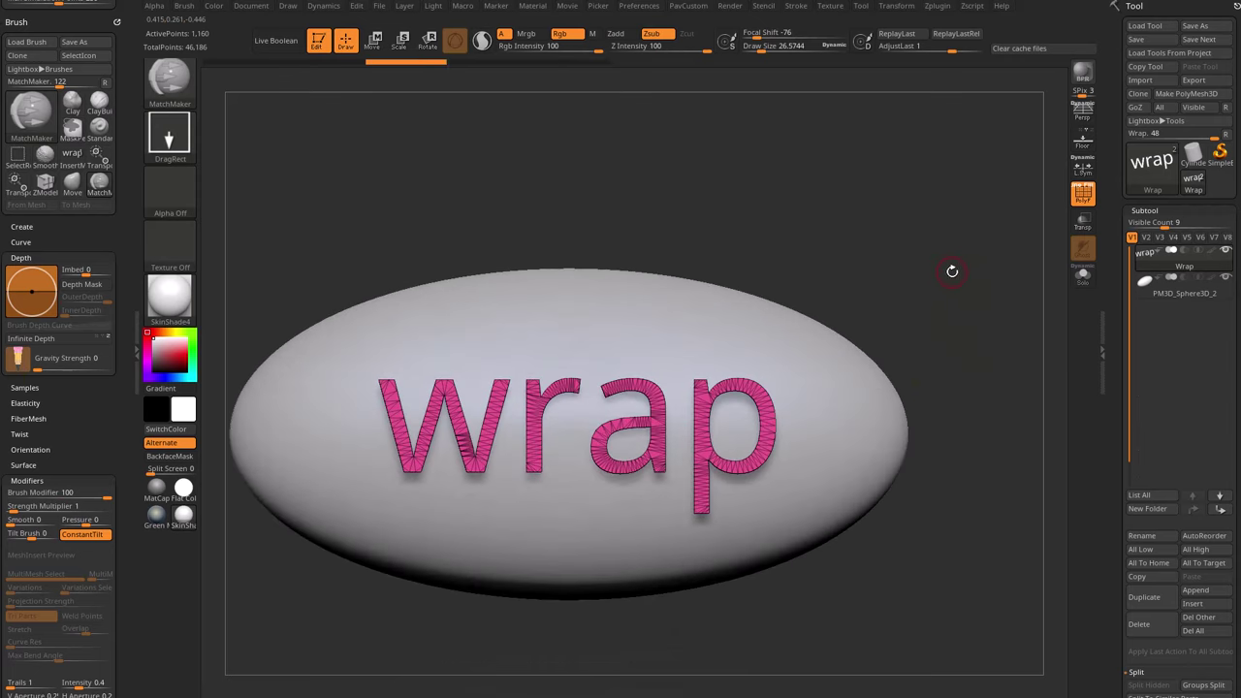
# Isolate the front faces of the thick lettering by polygroup, and delete its hidden geometry
pyautogui.moveTo(854, 281); pyautogui.dragTo(954, 290)
pyautogui.keyDown('ctrl'); pyautogui.keyDown('shift'); pyautogui.click(640, 418); pyautogui.keyUp('shift'); pyautogui.keyUp('ctrl')
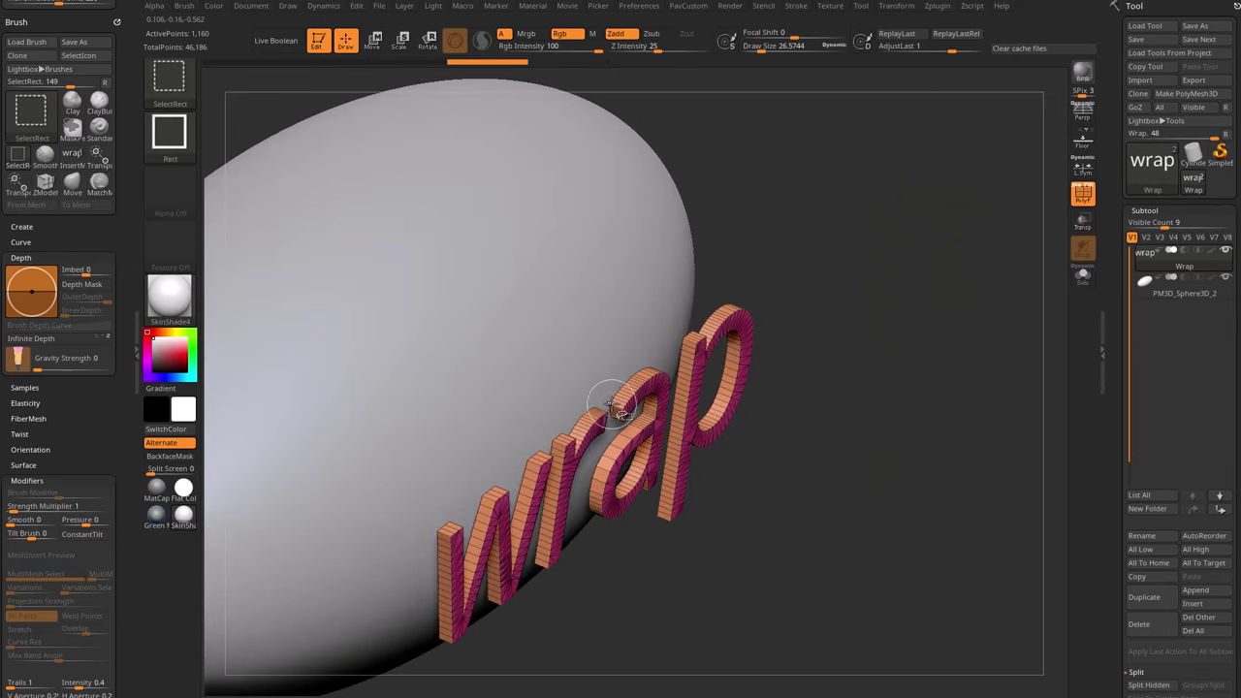
pyautogui.keyDown('ctrl'); pyautogui.keyDown('shift'); pyautogui.click(621, 412); pyautogui.keyUp('shift'); pyautogui.keyUp('ctrl')
pyautogui.moveTo(882, 353); pyautogui.dragTo(904, 370)
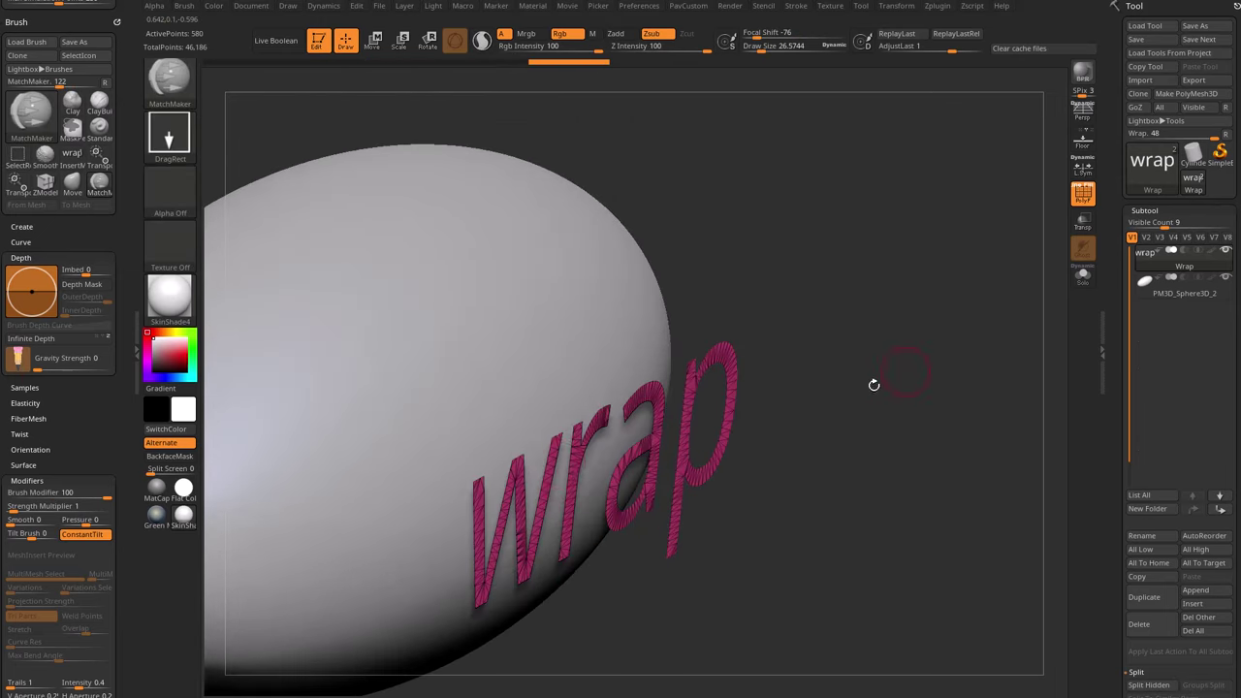
pyautogui.press('g')
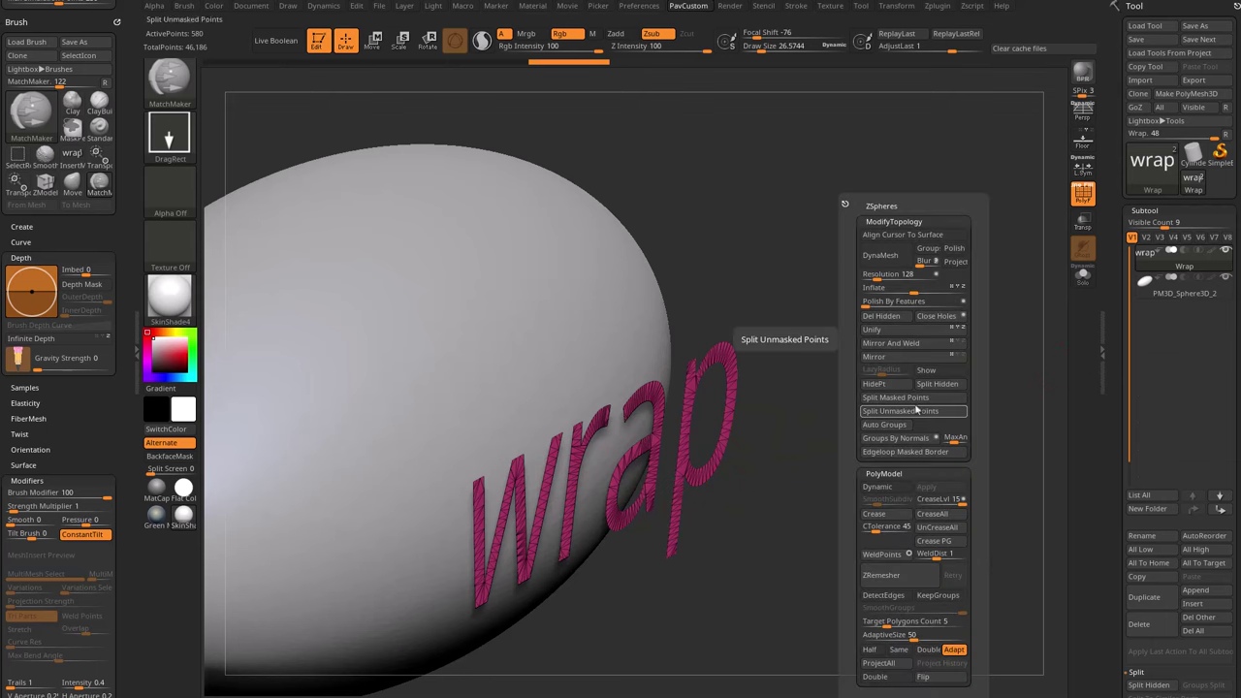
pyautogui.click(888, 316)
# Reposition the single-sided lettering relative to the ellipsoid with the gizmo, and face it from the front in Draw mode
pyautogui.moveTo(775, 399); pyautogui.dragTo(854, 385)
pyautogui.press('w')
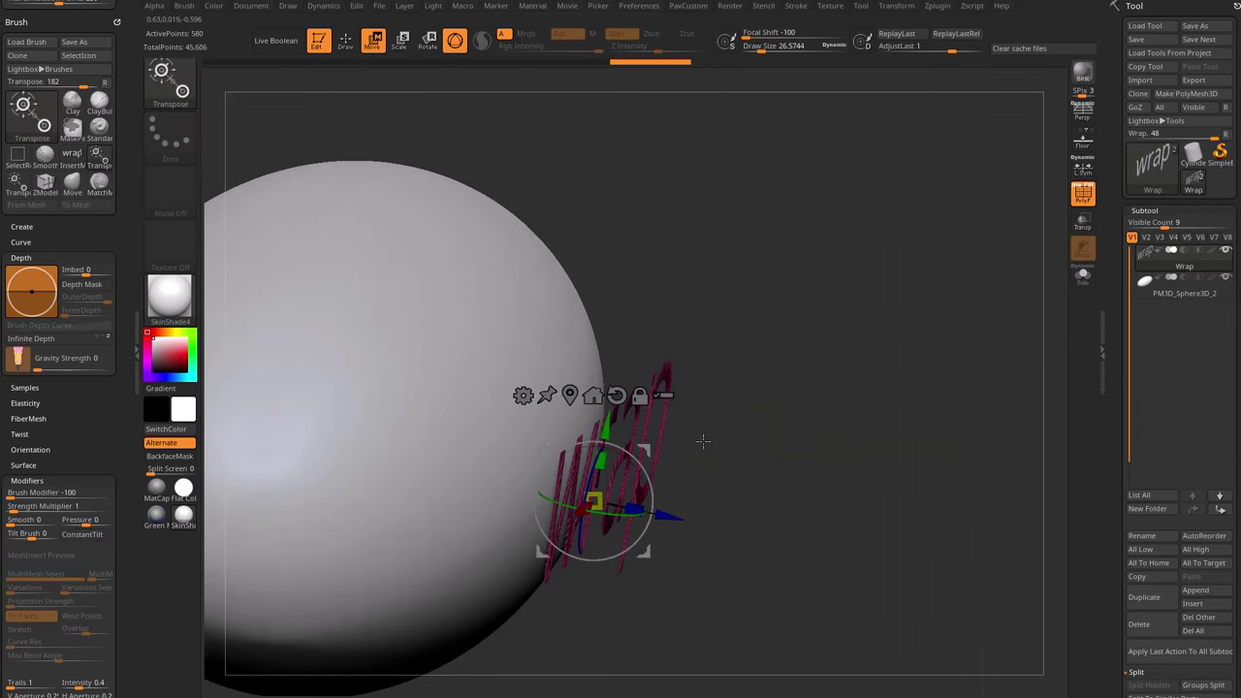
pyautogui.moveTo(702, 442)
pyautogui.mouseDown()
pyautogui.moveTo(690, 485)
pyautogui.moveTo(664, 520)
pyautogui.moveTo(650, 515)
pyautogui.mouseUp()
pyautogui.press('q')
pyautogui.moveTo(946, 329)
pyautogui.keyDown('shift'); pyautogui.mouseDown()
pyautogui.moveTo(902, 317)
pyautogui.moveTo(920, 288)
pyautogui.moveTo(911, 325)
pyautogui.mouseUp(); pyautogui.keyUp('shift')
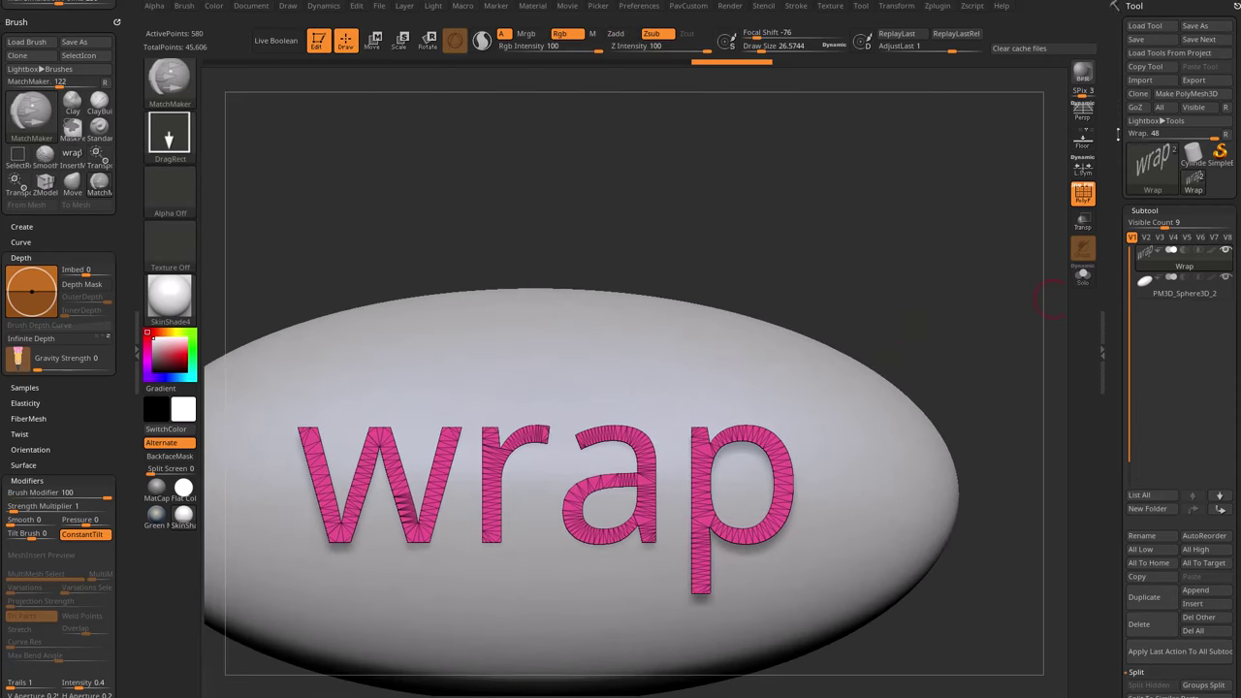
# Try ProjectAll on the single-sided lettering with Dist 0.02, inspect it from several angles, and undo the projection
pyautogui.scroll(-5, 1113, 196)
pyautogui.moveTo(1116, 162); pyautogui.dragTo(1114, 68)
pyautogui.keyDown('shift'); pyautogui.click(1138, 283); pyautogui.keyUp('shift')
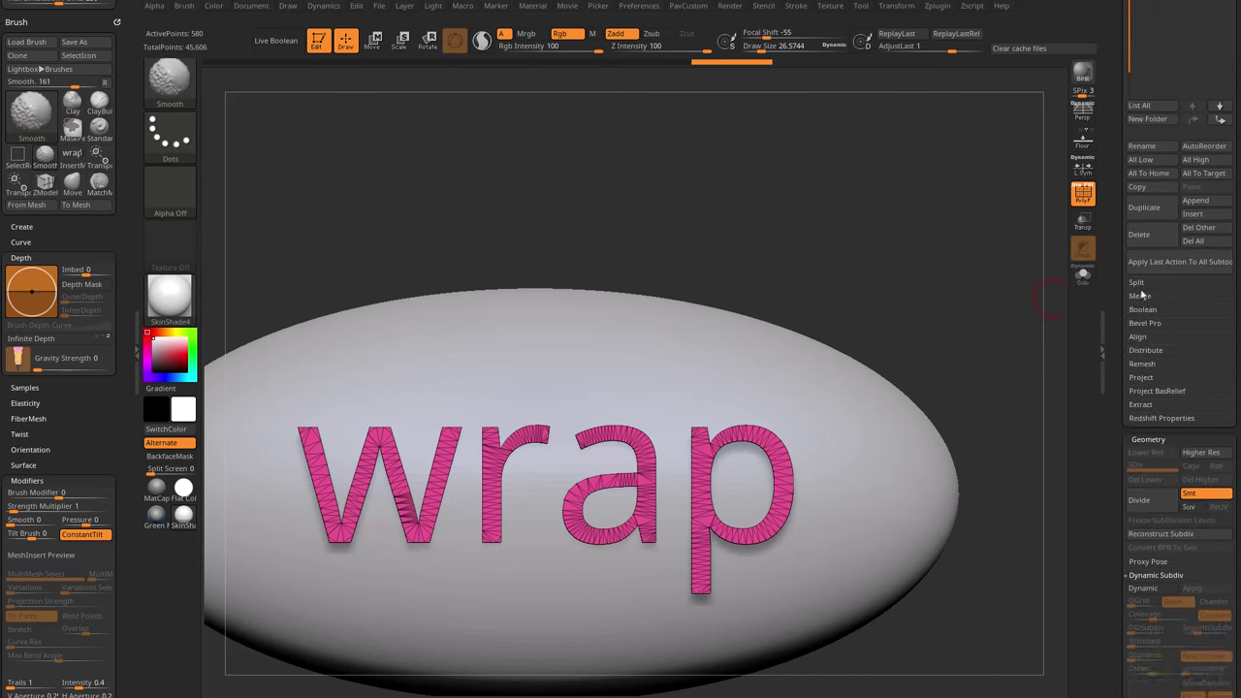
pyautogui.click(1144, 379)
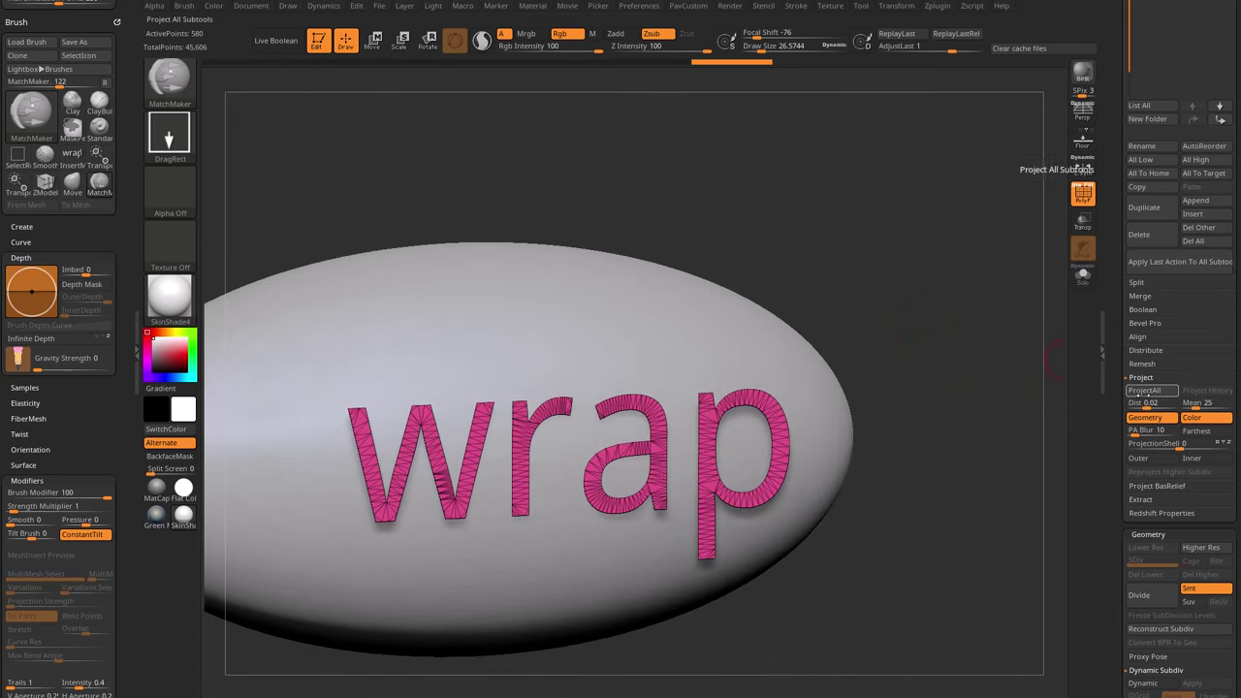
pyautogui.click(1145, 391)
pyautogui.moveTo(951, 349); pyautogui.dragTo(969, 377)
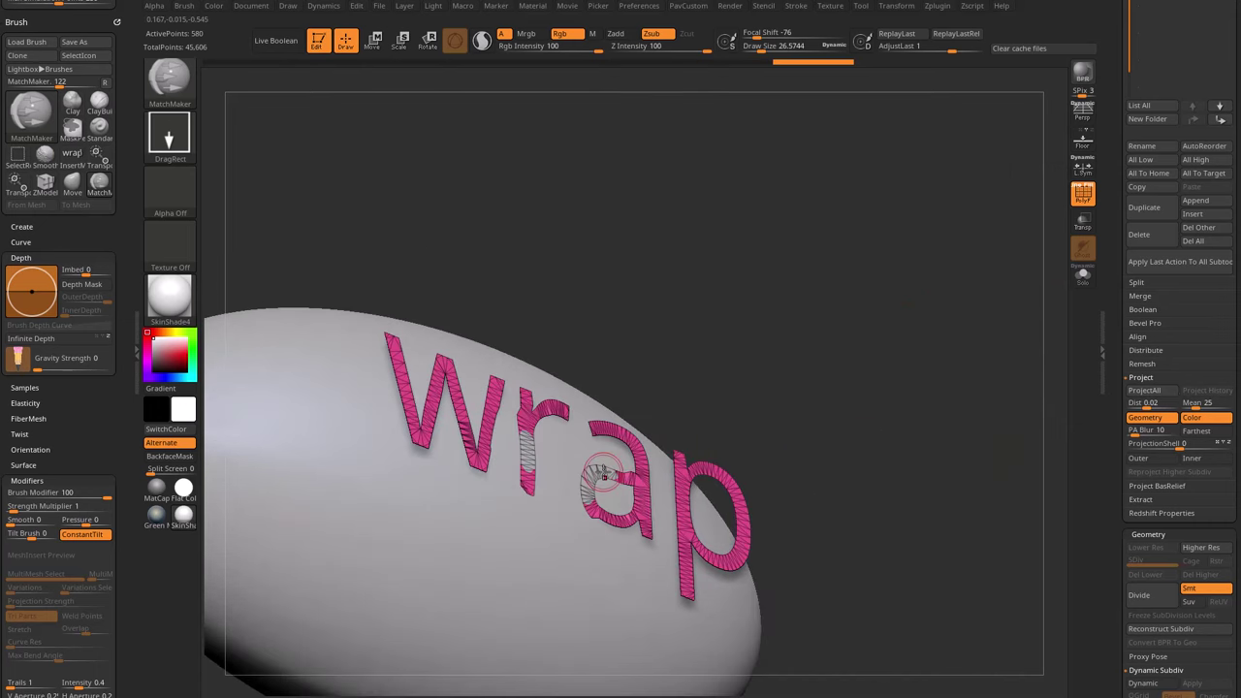
pyautogui.moveTo(837, 213); pyautogui.dragTo(832, 328, button='right')
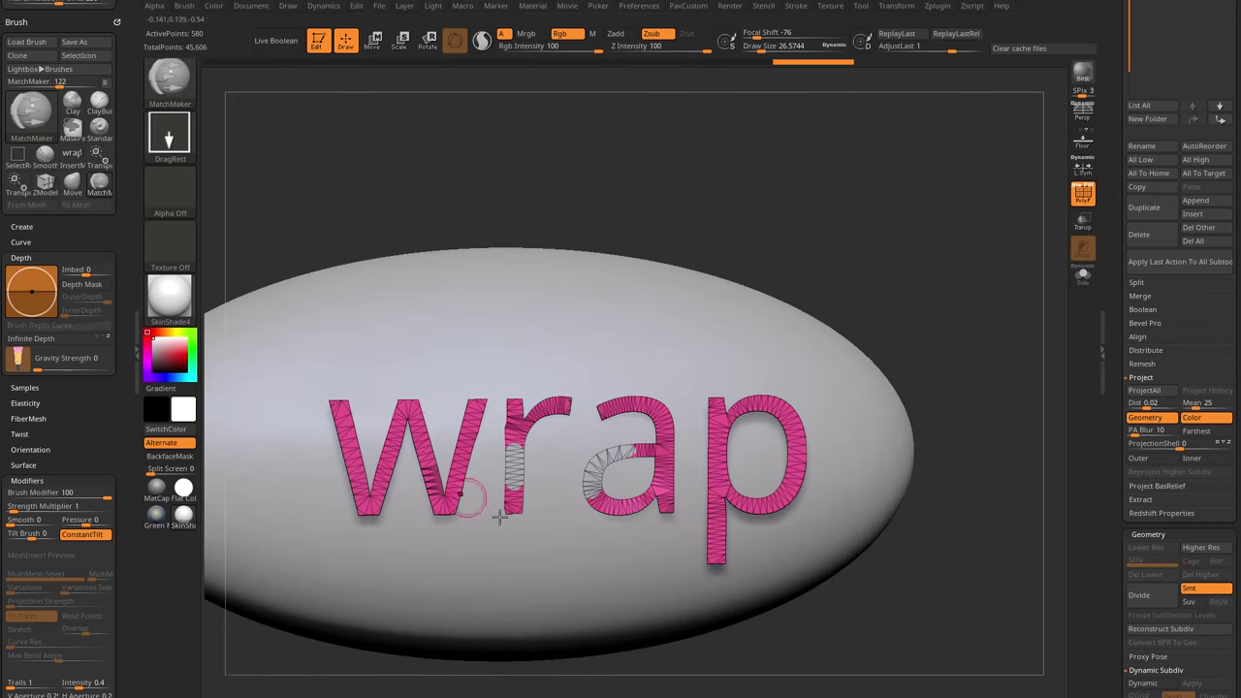
pyautogui.hotkey('ctrl', 'z')
pyautogui.moveTo(976, 282); pyautogui.dragTo(928, 258, button='right')
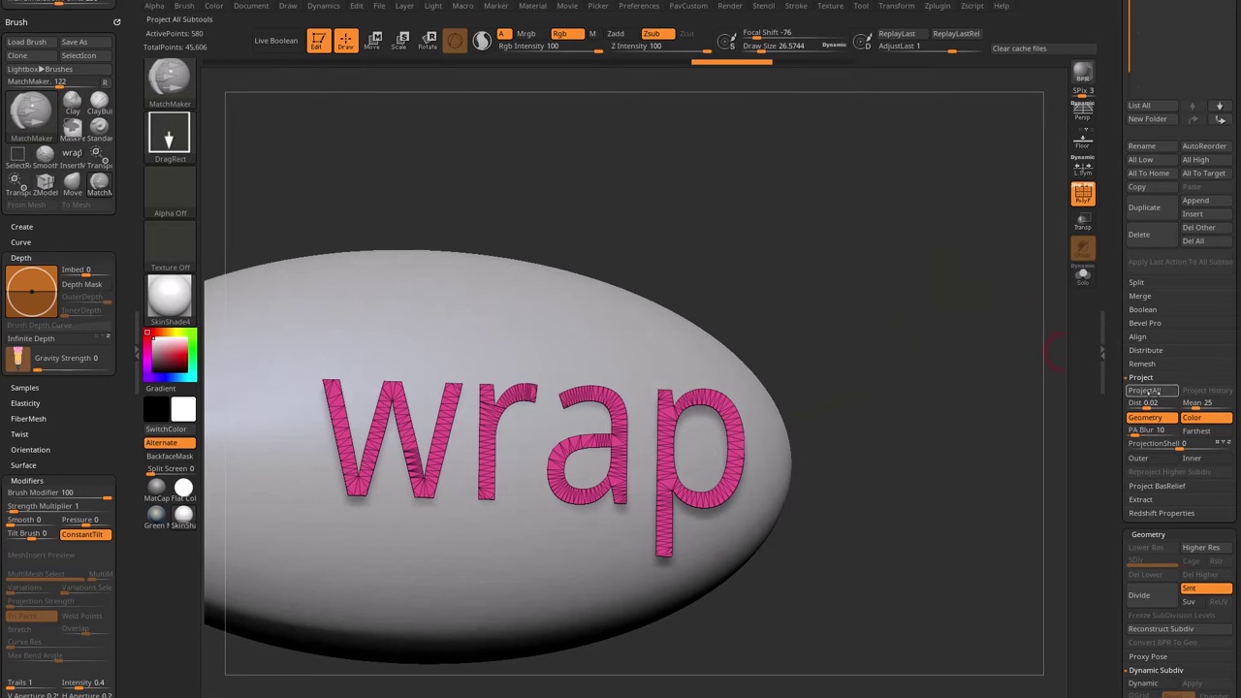
# Try ProjectAll with Dist set to 1, inspect the lettering around the ellipsoid, and undo the projection
pyautogui.moveTo(1147, 406); pyautogui.dragTo(1184, 405)
pyautogui.moveTo(967, 459); pyautogui.dragTo(966, 470)
pyautogui.moveTo(1046, 419); pyautogui.dragTo(949, 521, button='right')
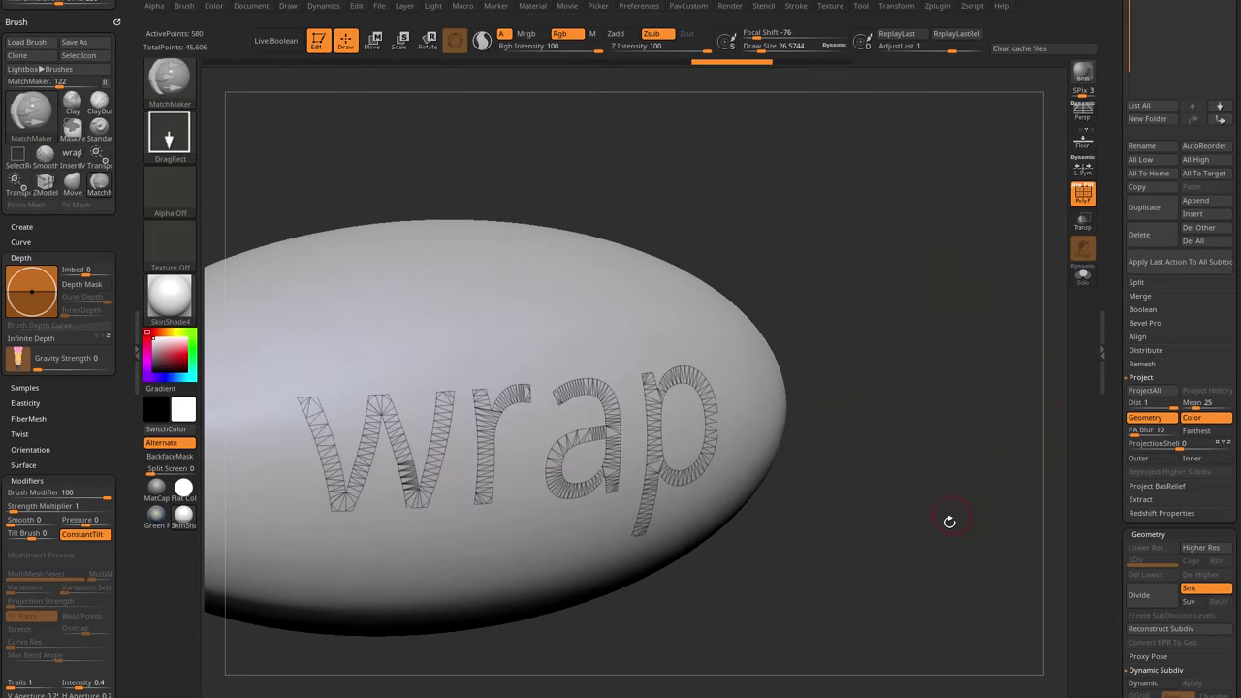
pyautogui.moveTo(466, 630); pyautogui.dragTo(912, 316, button='right')
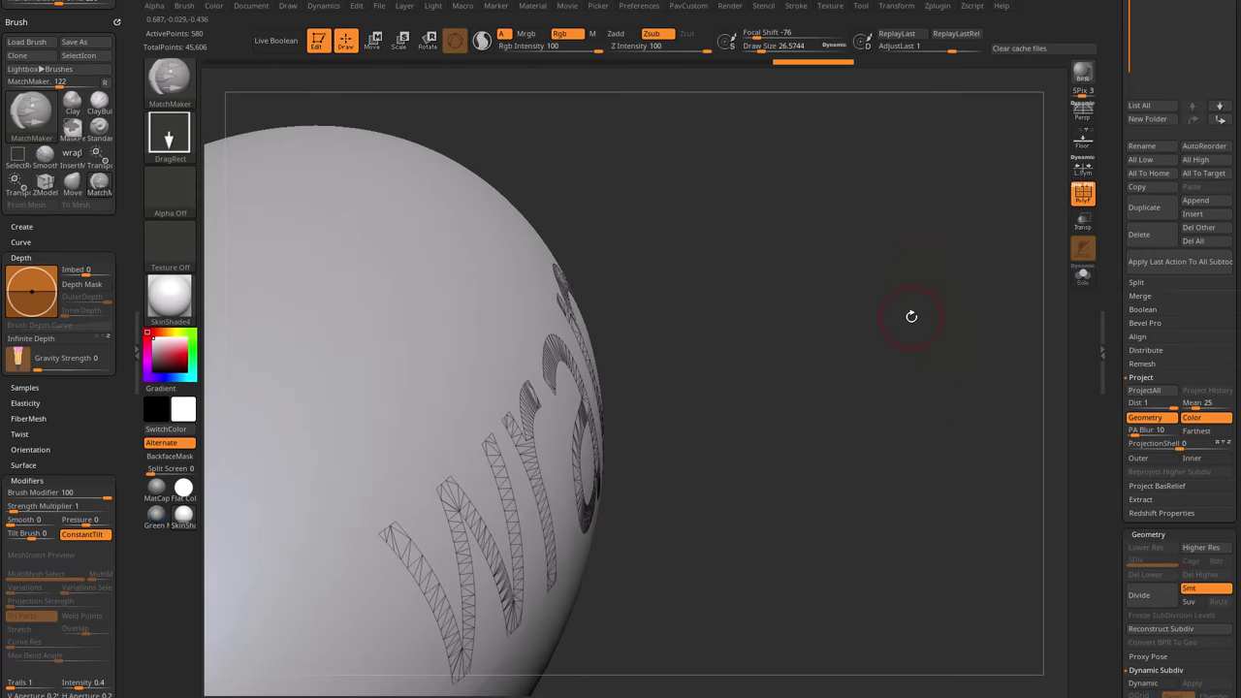
pyautogui.moveTo(912, 316); pyautogui.dragTo(950, 243, button='right')
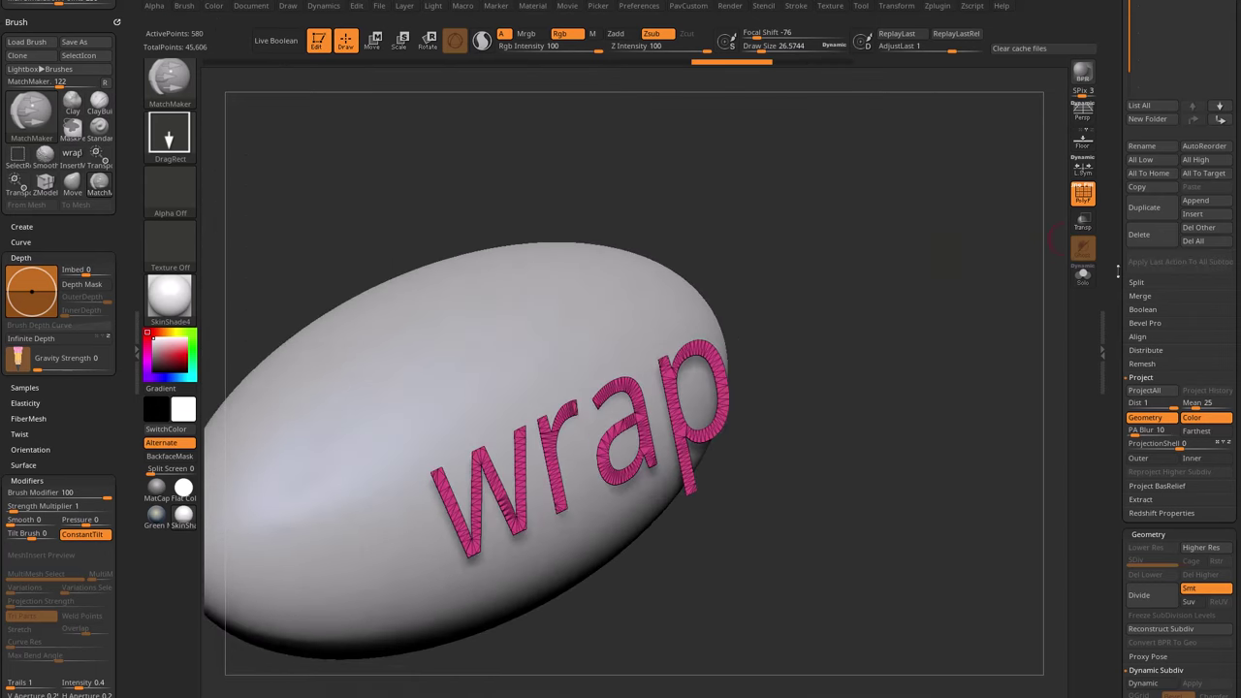
# Clone the ellipsoid subtool as a separate tool, and delete it from the lettering's subtool list
pyautogui.scroll(5, 1193, 368)
pyautogui.click(1185, 292)
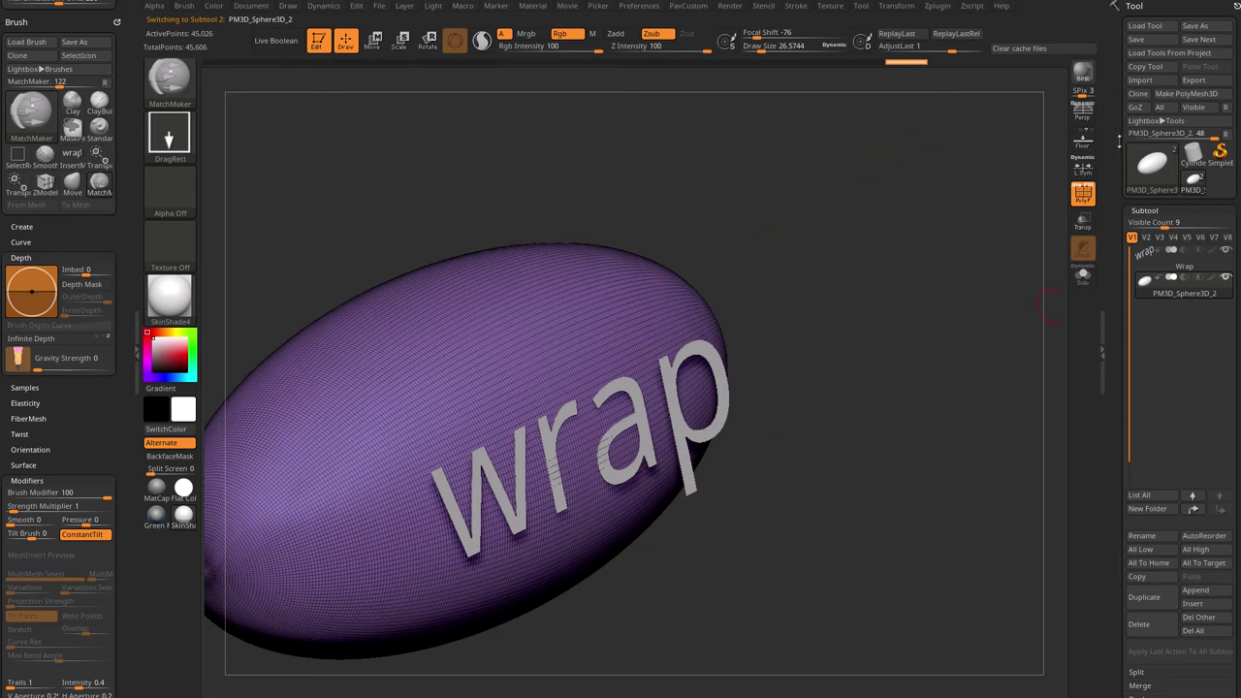
pyautogui.click(1137, 94)
pyautogui.click(1140, 624)
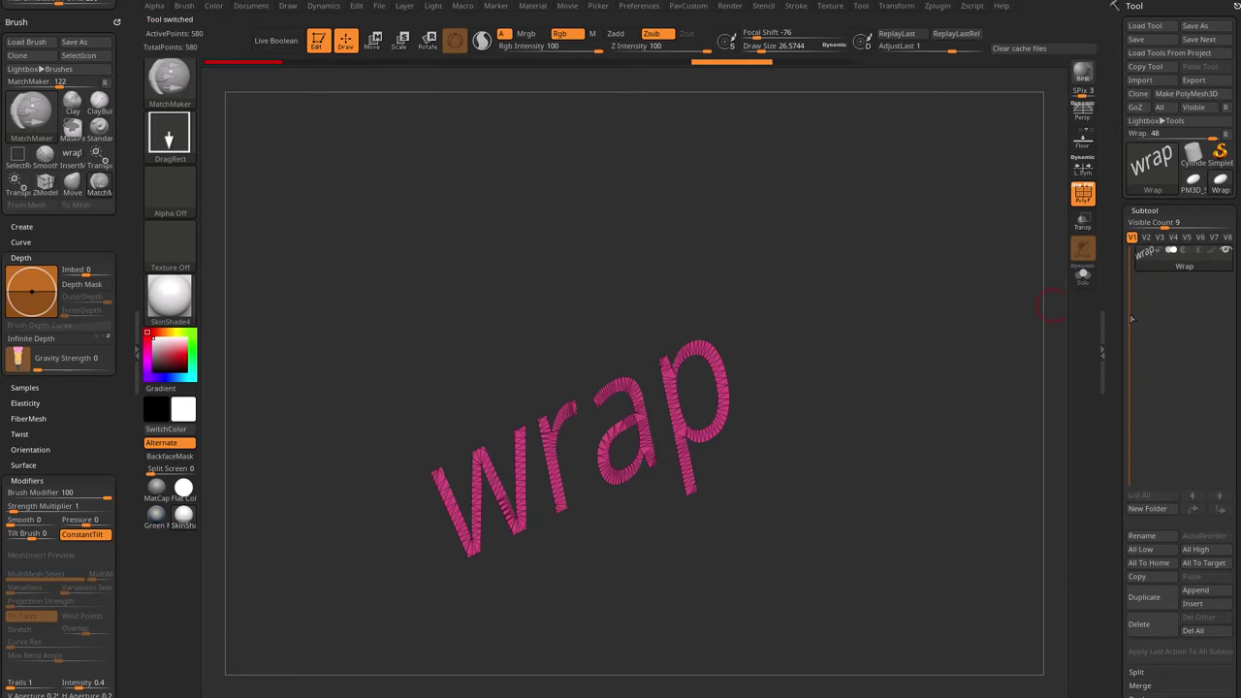
# Try Project History on the lettering while it is the only subtool, and undo it
pyautogui.moveTo(1115, 344); pyautogui.dragTo(1113, 249)
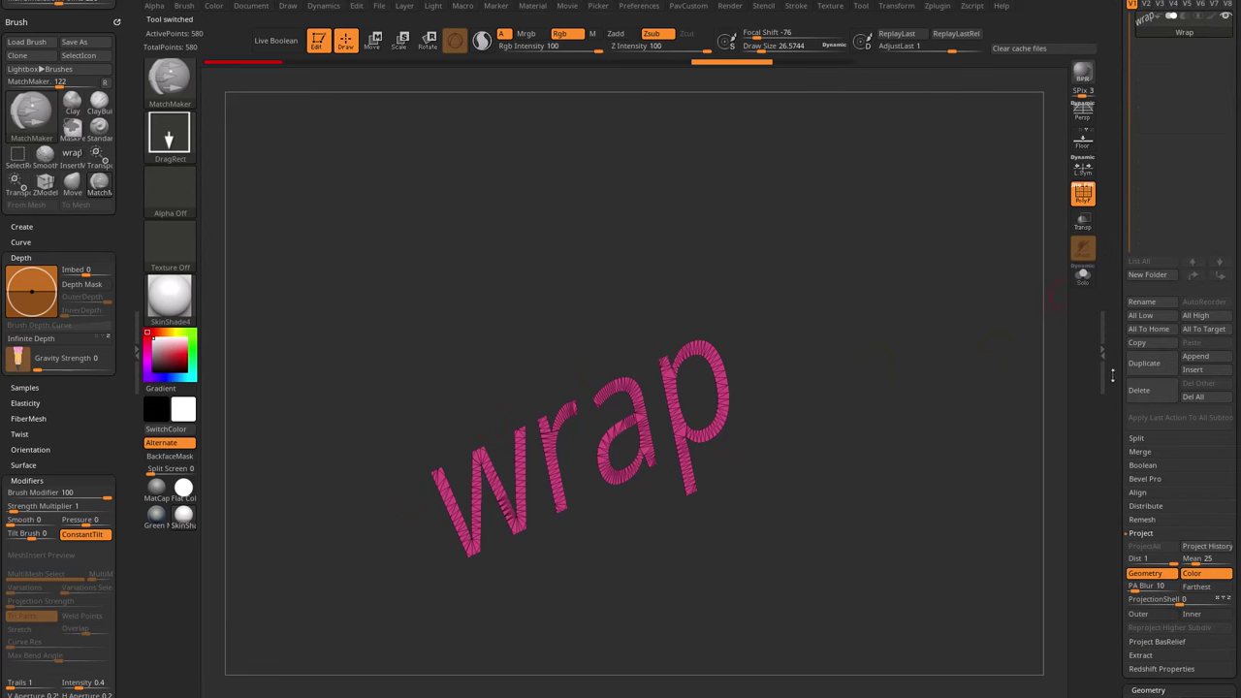
pyautogui.scroll(-5, 1208, 320)
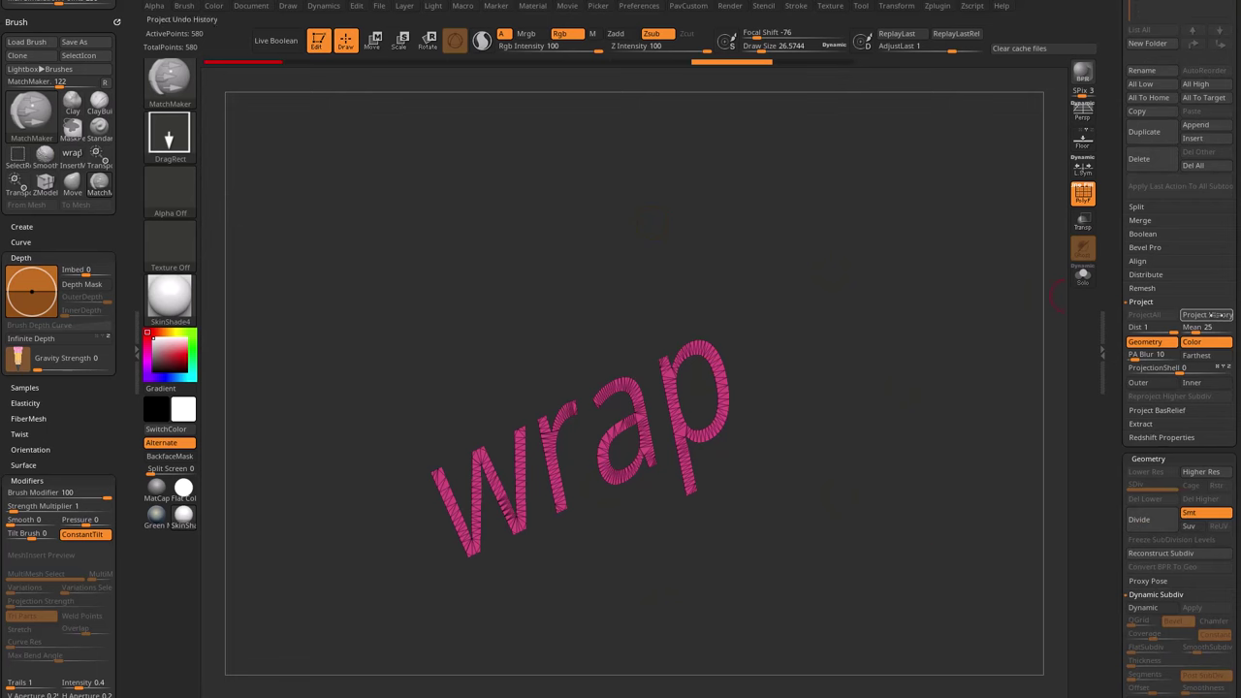
pyautogui.click(1208, 315)
pyautogui.moveTo(748, 248); pyautogui.dragTo(970, 369)
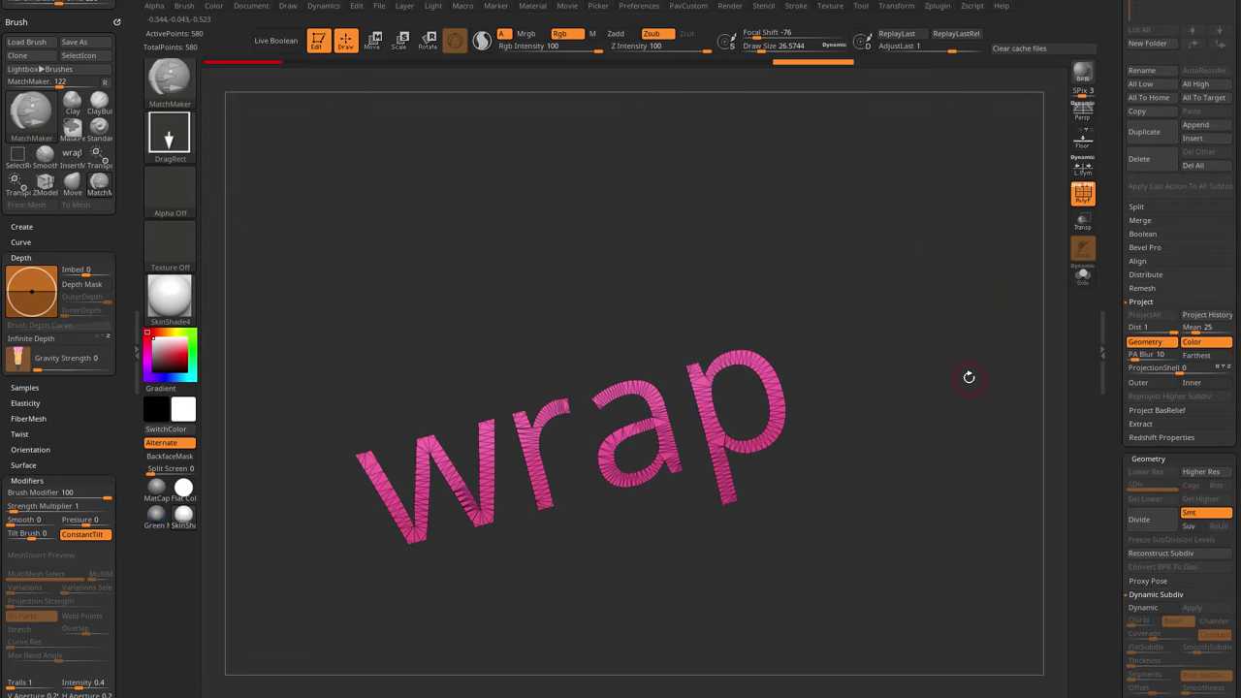
# Append the cloned ellipsoid as a subtool under the lettering, and check how the two sit together
pyautogui.scroll(10, 1112, 529)
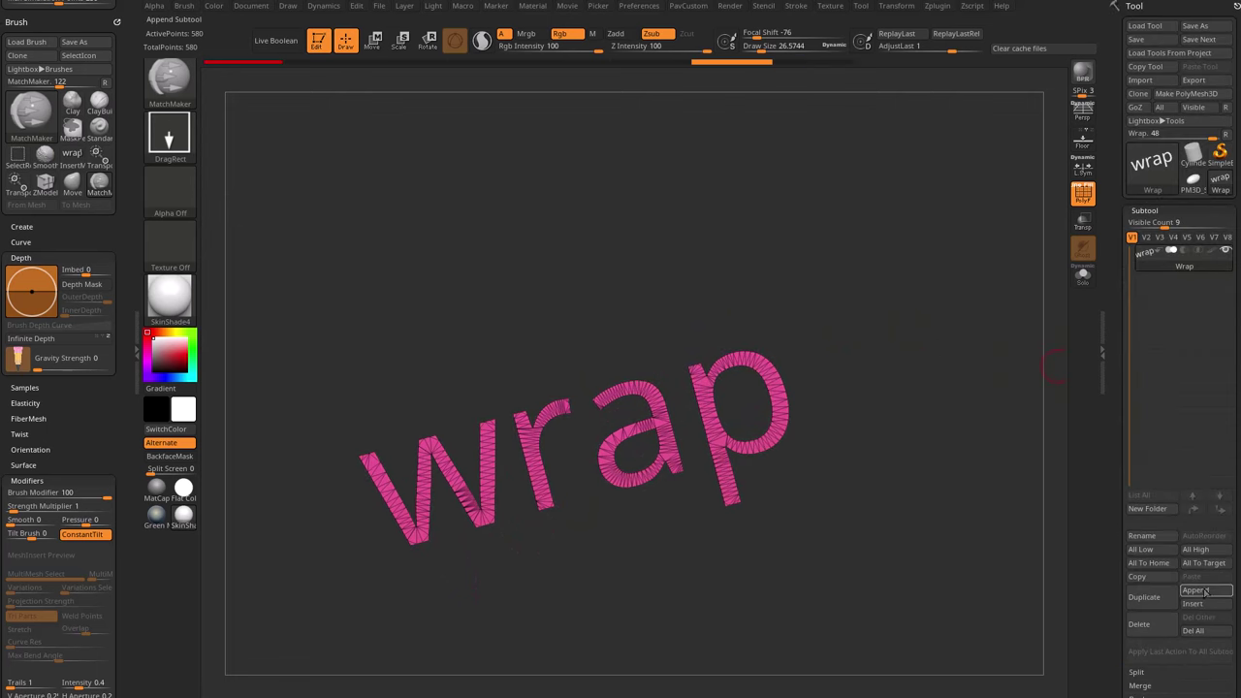
pyautogui.click(1196, 589)
pyautogui.click(1139, 546)
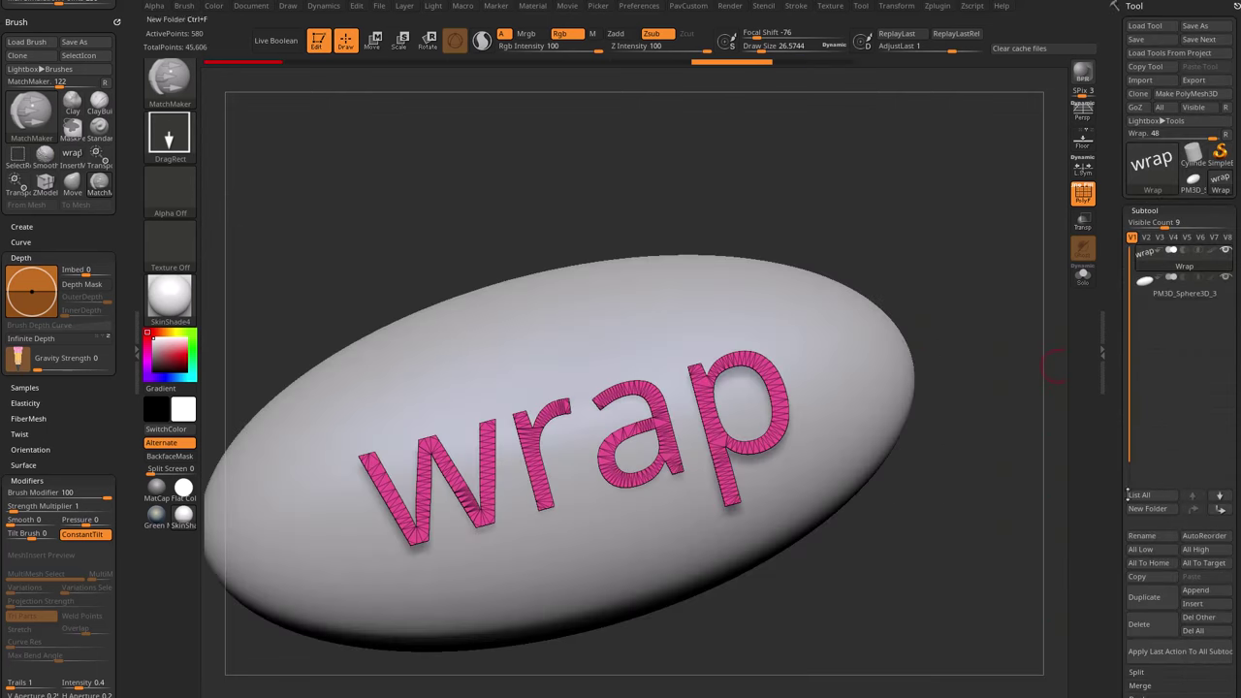
pyautogui.moveTo(1057, 301); pyautogui.dragTo(1048, 374)
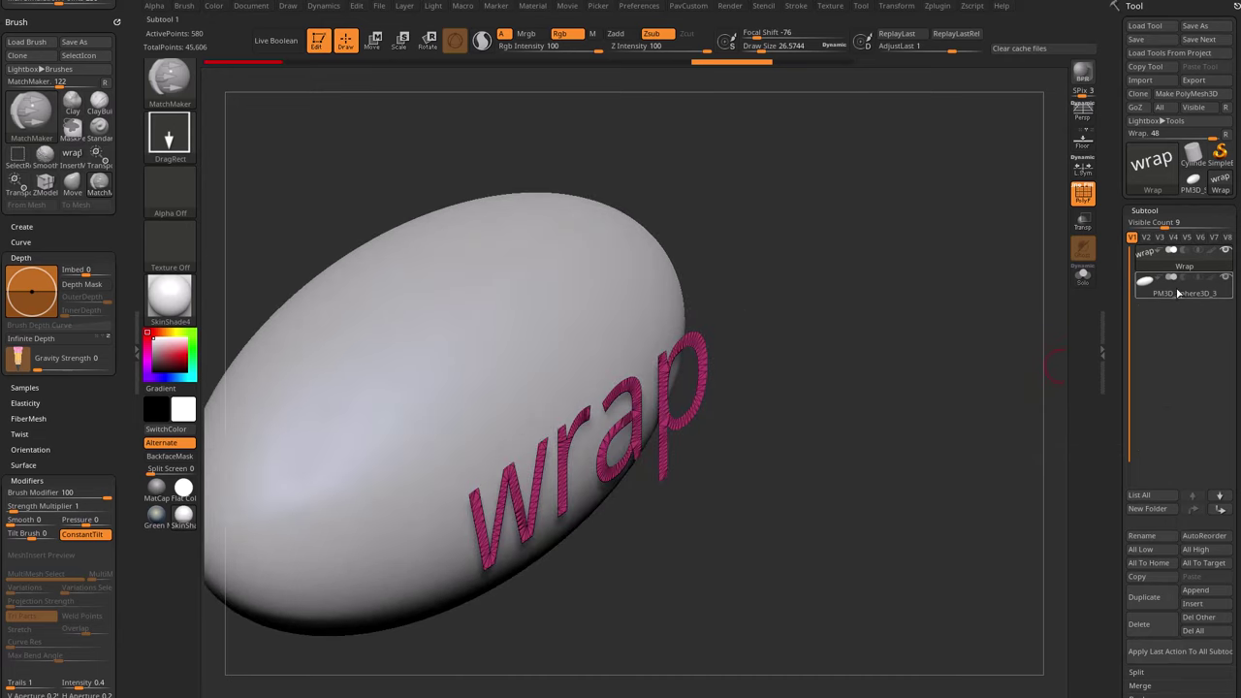
# Undo back to the flat thick lettering, face it from the front, and activate the Move gizmo
pyautogui.moveTo(961, 362)
pyautogui.mouseDown()
pyautogui.moveTo(972, 370)
pyautogui.moveTo(825, 411)
pyautogui.moveTo(966, 364)
pyautogui.moveTo(906, 249)
pyautogui.moveTo(928, 258)
pyautogui.moveTo(974, 195)
pyautogui.moveTo(951, 210)
pyautogui.moveTo(980, 214)
pyautogui.mouseUp()
pyautogui.press('w')
pyautogui.keyDown('alt'); pyautogui.moveTo(906, 191); pyautogui.dragTo(954, 183); pyautogui.keyUp('alt')
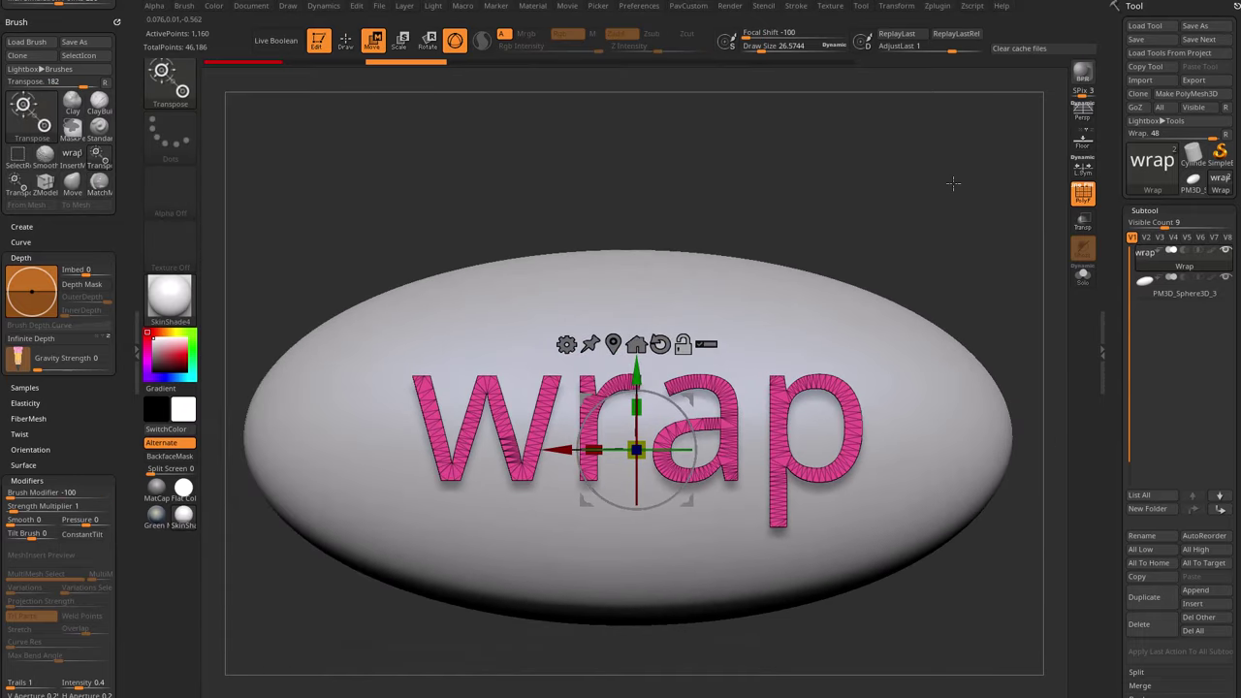
# Try a Bend Arc modifier on the lettering, and replace it with a Deformer cage that has five columns of control points
pyautogui.click(567, 344)
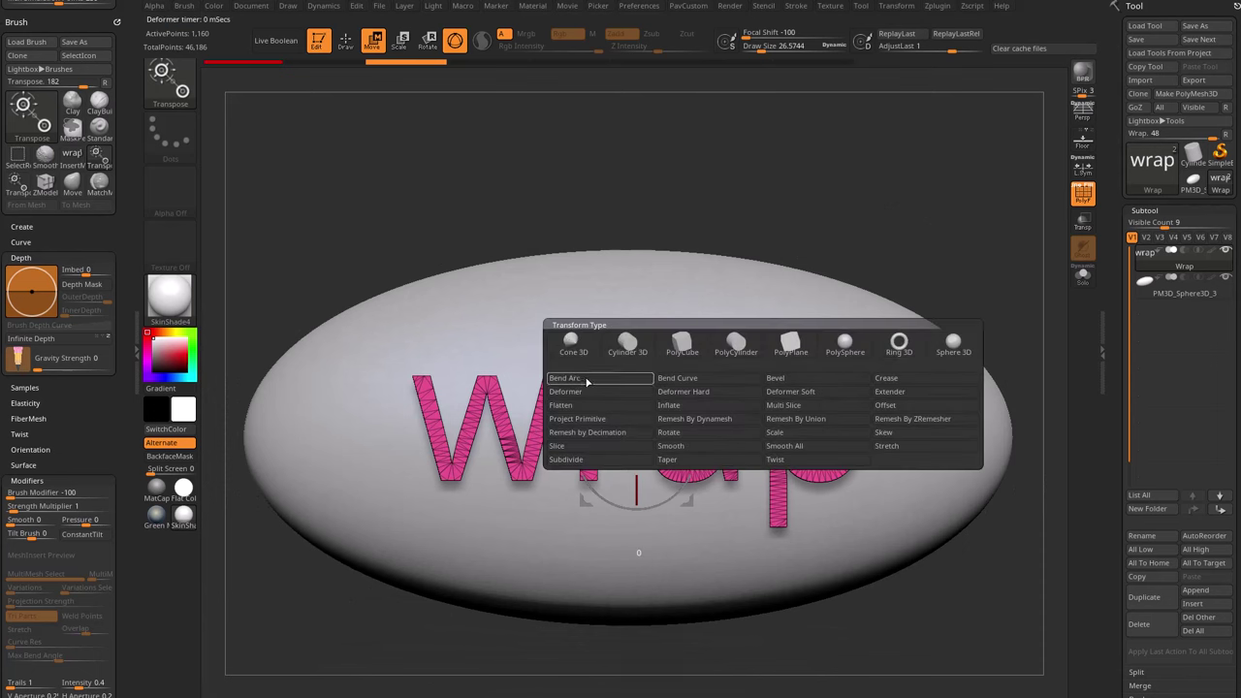
pyautogui.click(586, 382)
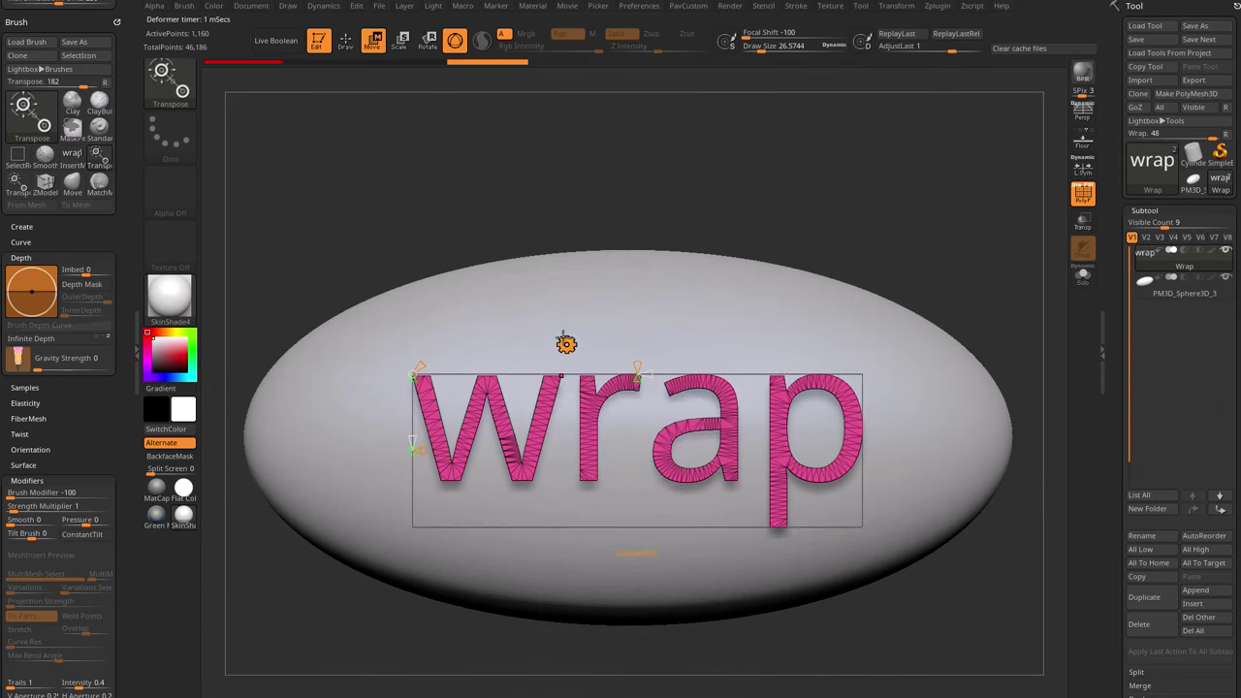
pyautogui.click(568, 344)
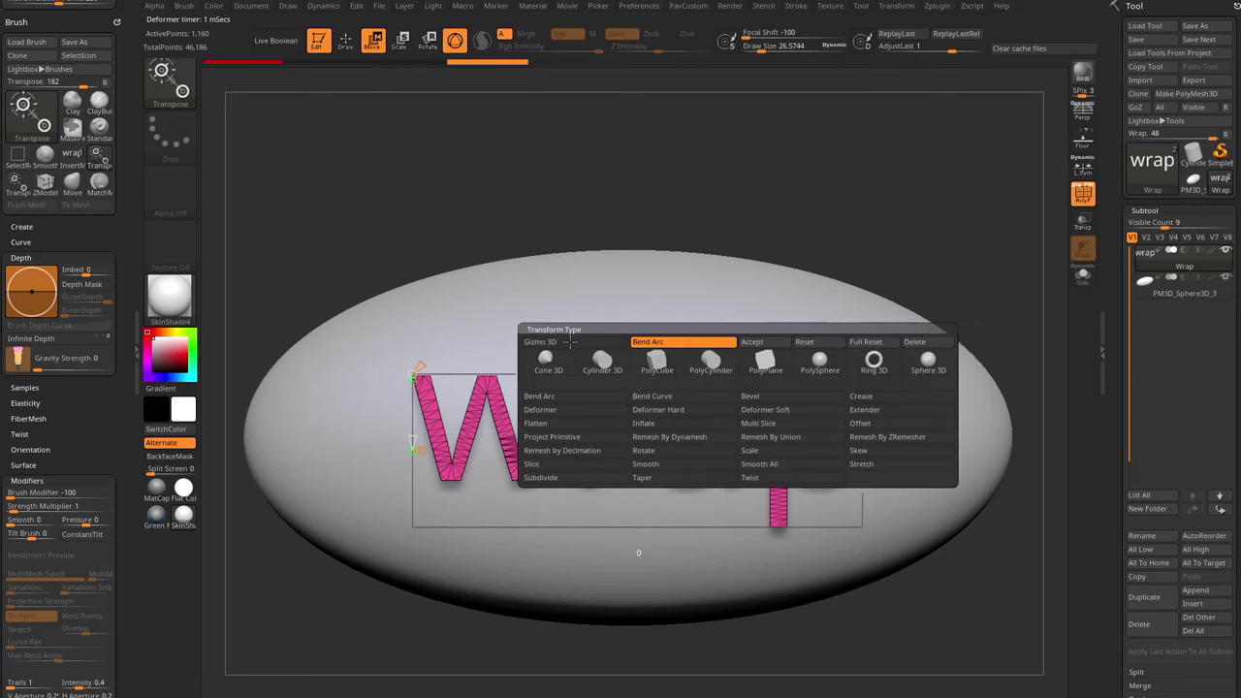
pyautogui.click(565, 411)
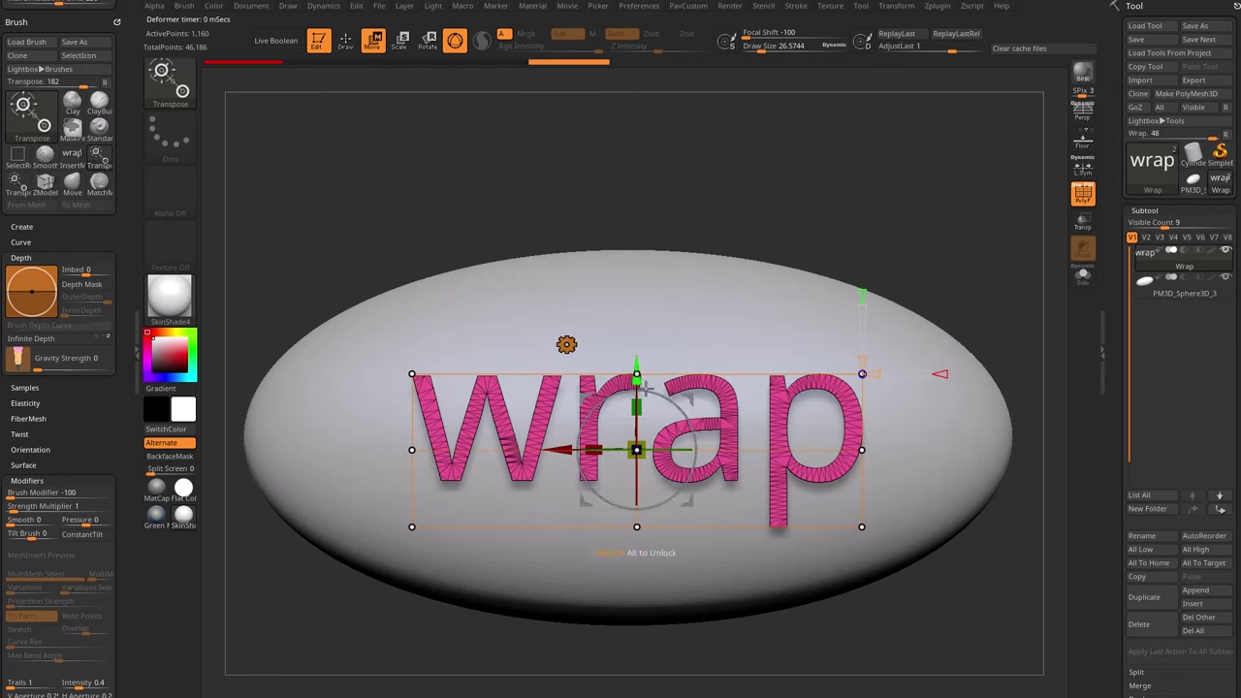
pyautogui.moveTo(880, 371)
pyautogui.mouseDown()
pyautogui.moveTo(864, 355)
pyautogui.moveTo(865, 371)
pyautogui.moveTo(881, 372)
pyautogui.mouseUp()
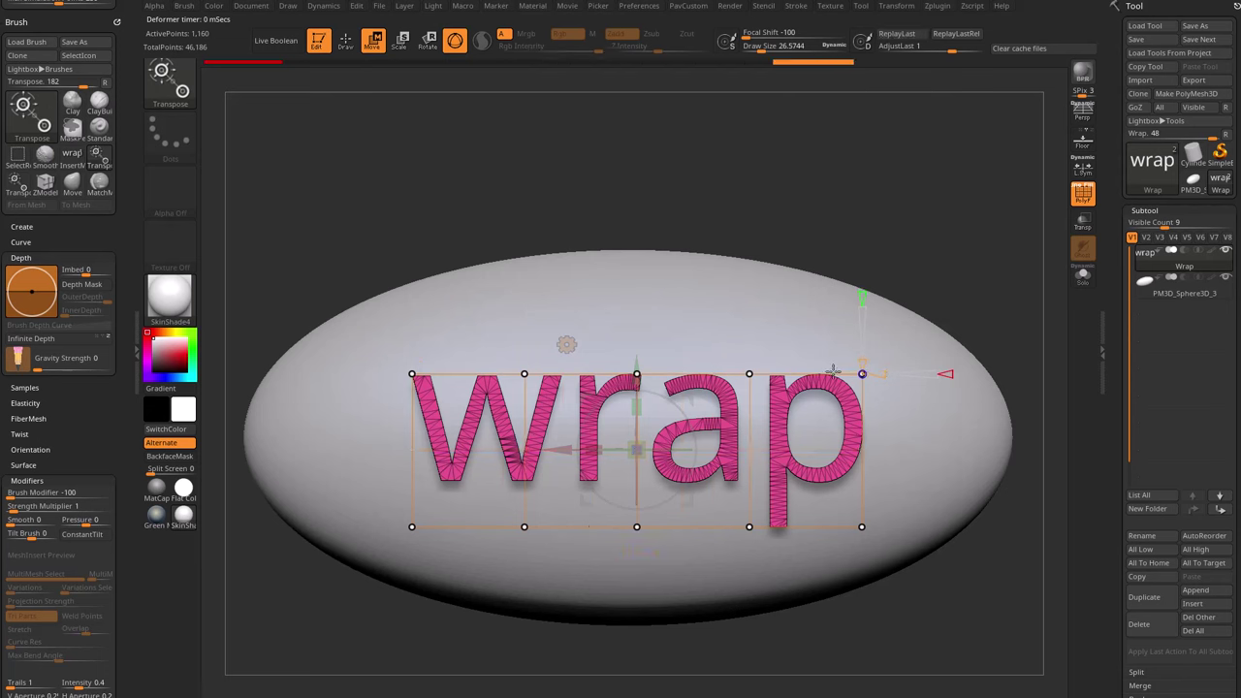
# Select the upper row of the Deformer cage's control points, try moving it, and undo the move
pyautogui.moveTo(690, 197); pyautogui.dragTo(726, 183)
pyautogui.keyDown('shift'); pyautogui.moveTo(828, 167); pyautogui.dragTo(810, 155); pyautogui.keyUp('shift')
pyautogui.keyDown('ctrl'); pyautogui.moveTo(1004, 190); pyautogui.dragTo(328, 407); pyautogui.keyUp('ctrl')
pyautogui.moveTo(702, 189); pyautogui.dragTo(872, 183)
pyautogui.moveTo(720, 387); pyautogui.dragTo(692, 379)
pyautogui.hotkey('ctrl', 'z')
# Select the lower row of the Deformer cage's control points, and try pushing it toward the ellipsoid
pyautogui.moveTo(907, 335)
pyautogui.keyDown('shift'); pyautogui.mouseDown()
pyautogui.moveTo(851, 347)
pyautogui.moveTo(958, 231)
pyautogui.moveTo(407, 405)
pyautogui.mouseUp(); pyautogui.keyUp('shift')
pyautogui.keyDown('ctrl'); pyautogui.moveTo(996, 622); pyautogui.dragTo(349, 505); pyautogui.keyUp('ctrl')
pyautogui.moveTo(853, 183); pyautogui.dragTo(894, 202)
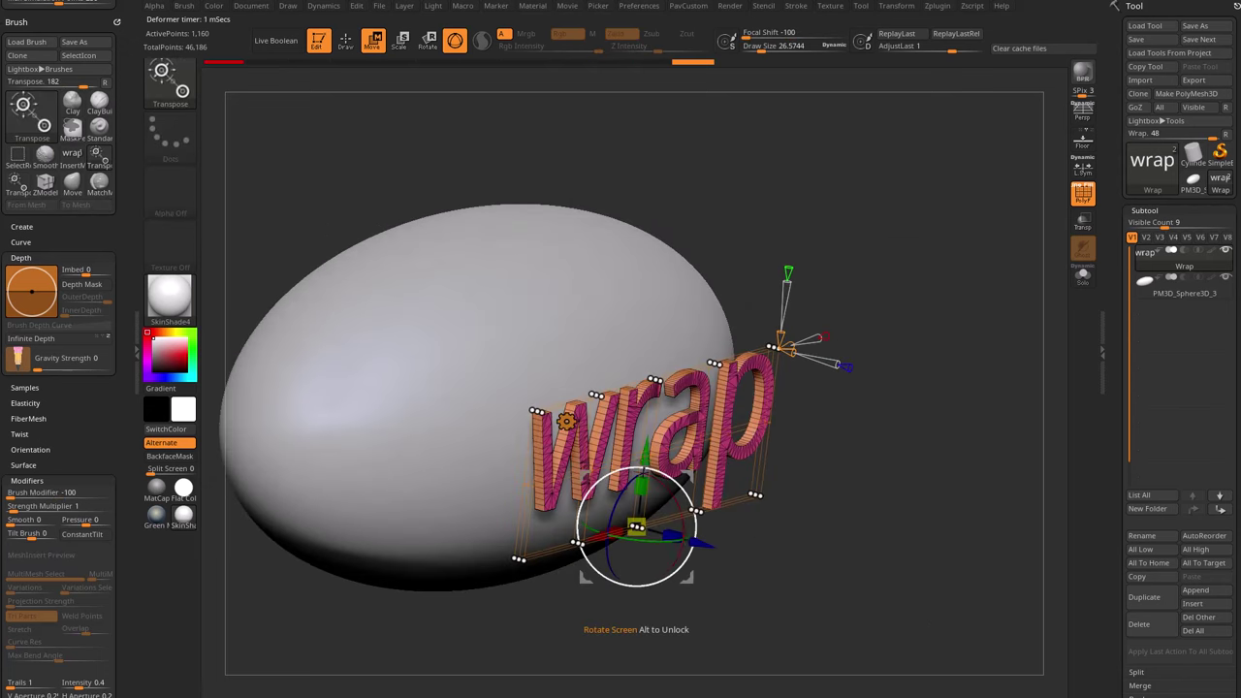
pyautogui.moveTo(820, 491); pyautogui.dragTo(826, 518)
pyautogui.moveTo(704, 549); pyautogui.dragTo(683, 543)
pyautogui.moveTo(885, 443); pyautogui.dragTo(955, 530)
pyautogui.moveTo(992, 492); pyautogui.dragTo(622, 311)
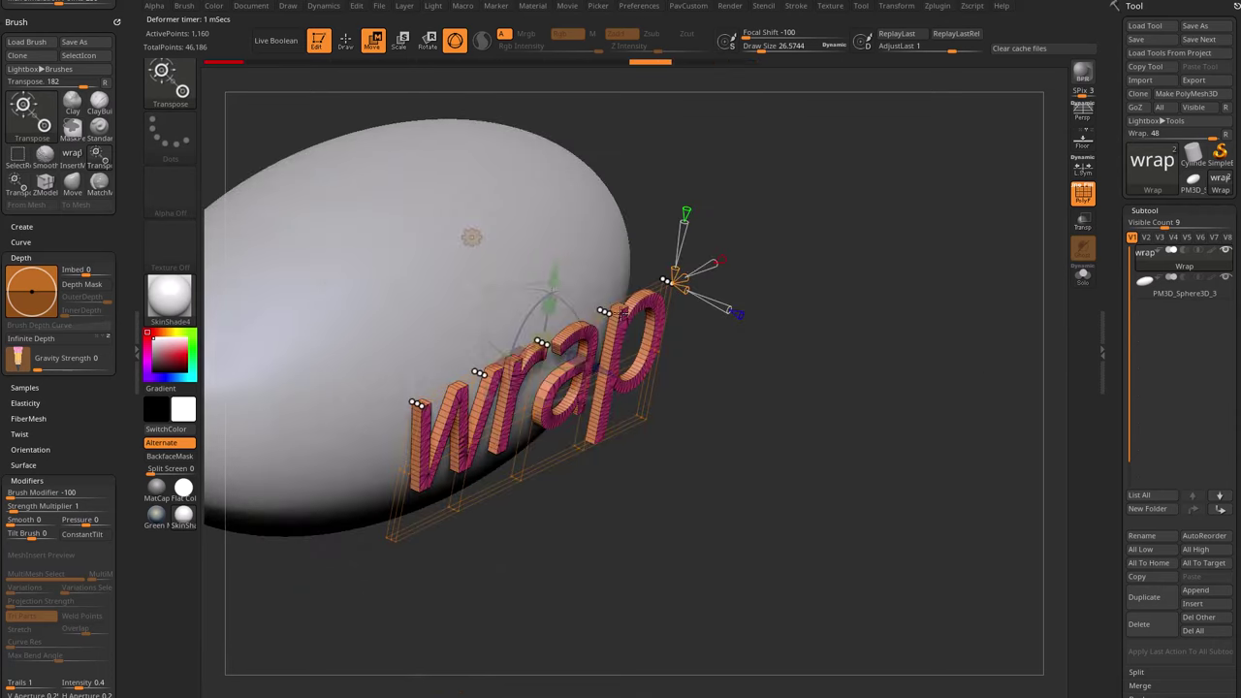
# Switch the lettering's modifier to Bend Arc, and bend the word along the ellipsoid's length to match its curvature
pyautogui.click(472, 237)
pyautogui.click(479, 288)
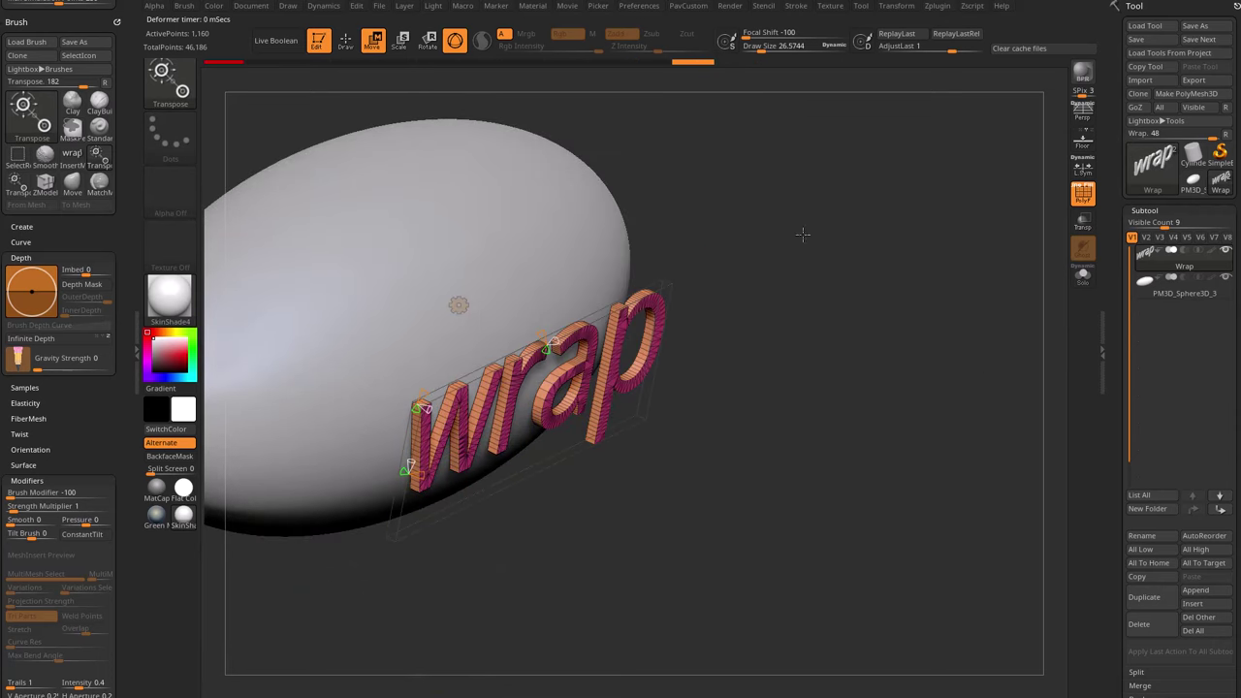
pyautogui.moveTo(803, 235); pyautogui.dragTo(906, 269)
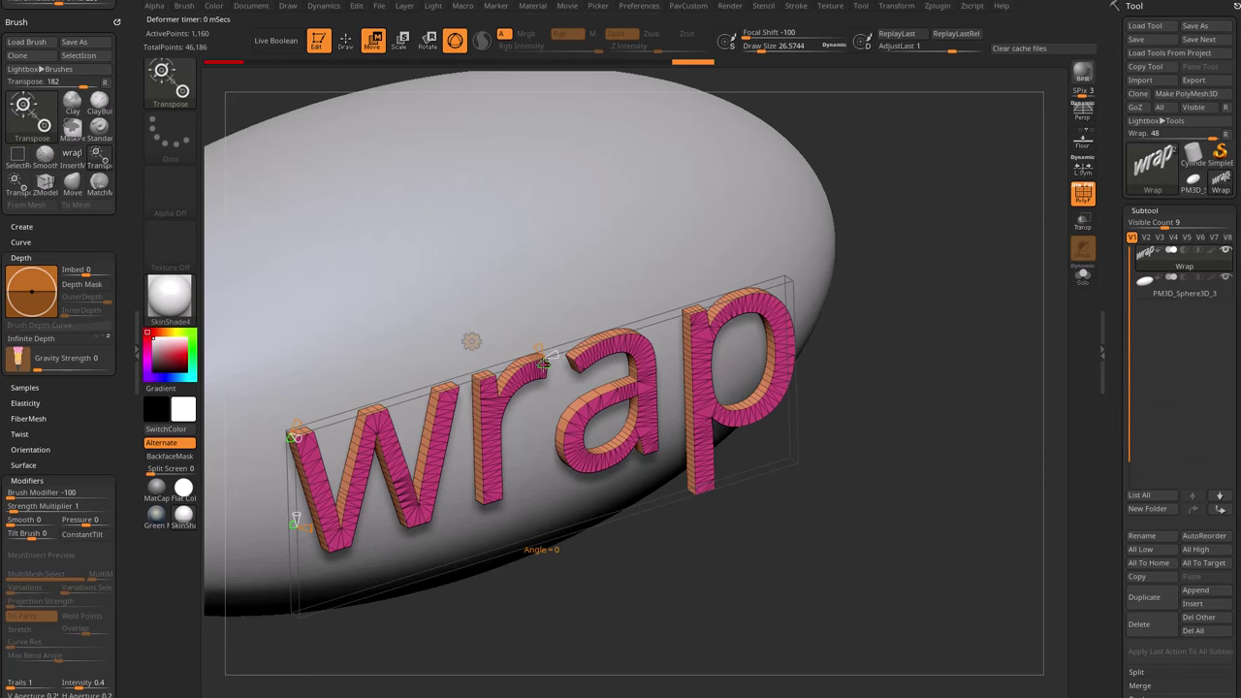
pyautogui.moveTo(946, 245); pyautogui.dragTo(965, 182)
pyautogui.moveTo(632, 326); pyautogui.dragTo(605, 327)
pyautogui.keyDown('alt'); pyautogui.moveTo(744, 297); pyautogui.dragTo(675, 259); pyautogui.keyUp('alt')
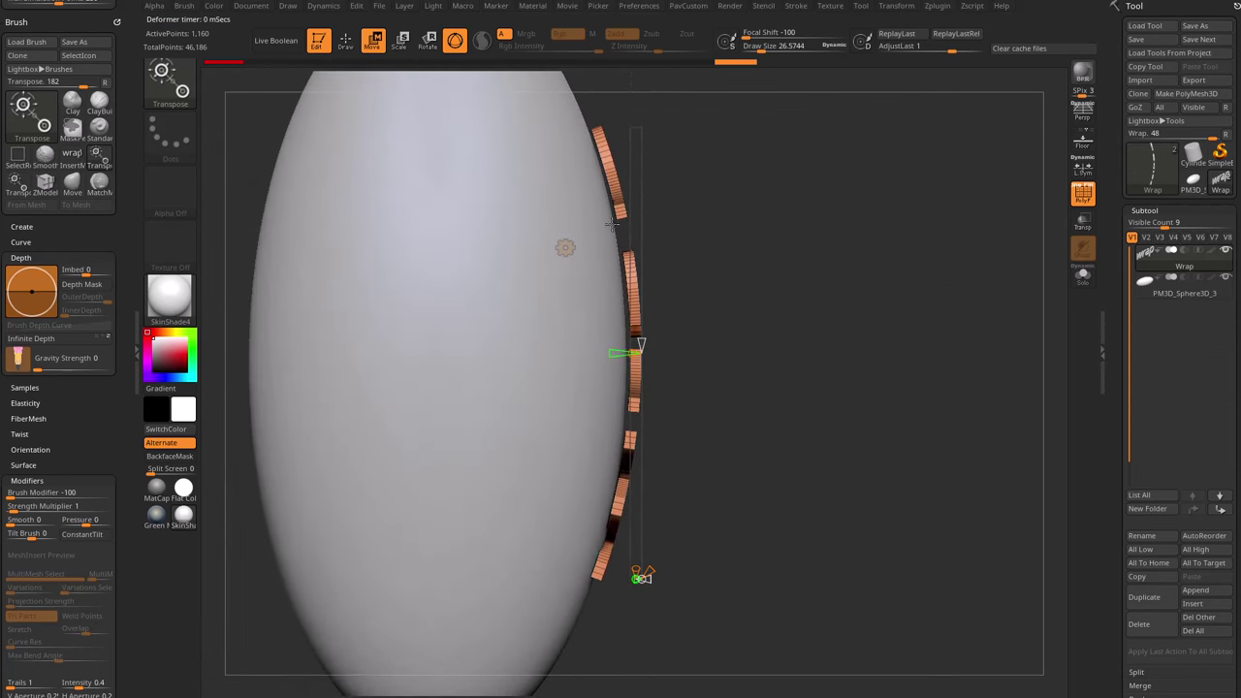
# Nudge the bent lettering slightly along the ellipsoid's length, and apply another Bend Arc modifier to it
pyautogui.press('y')
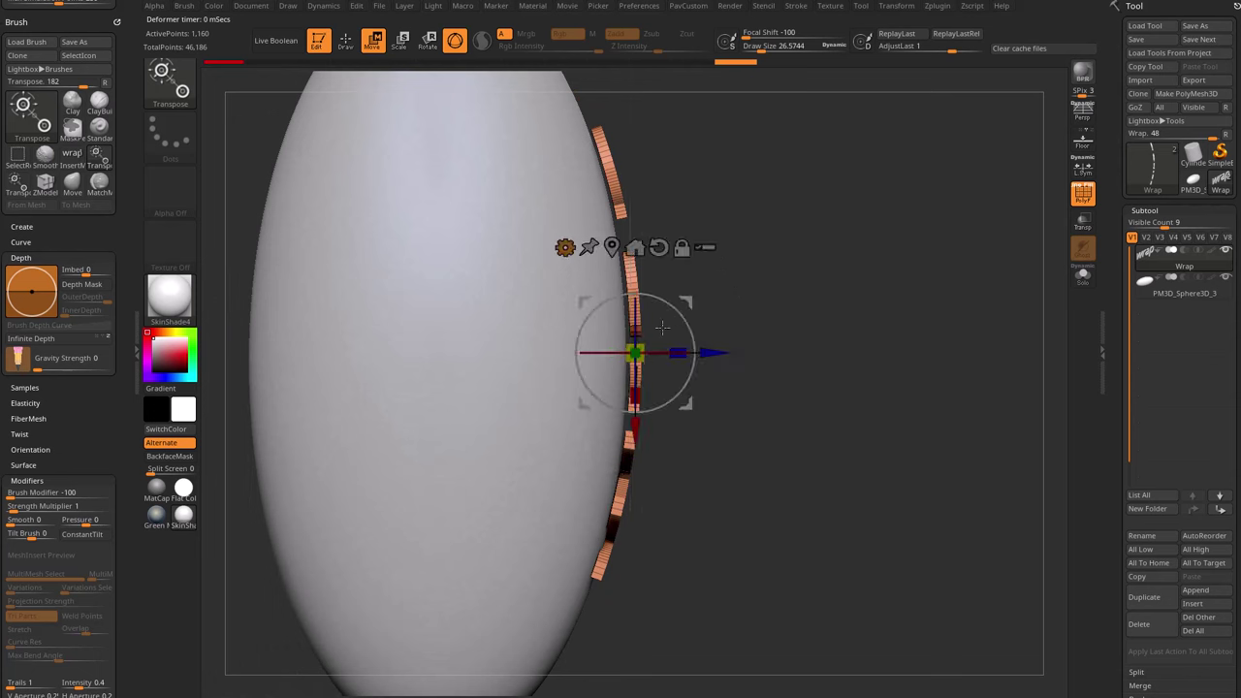
pyautogui.moveTo(634, 433); pyautogui.dragTo(634, 433)
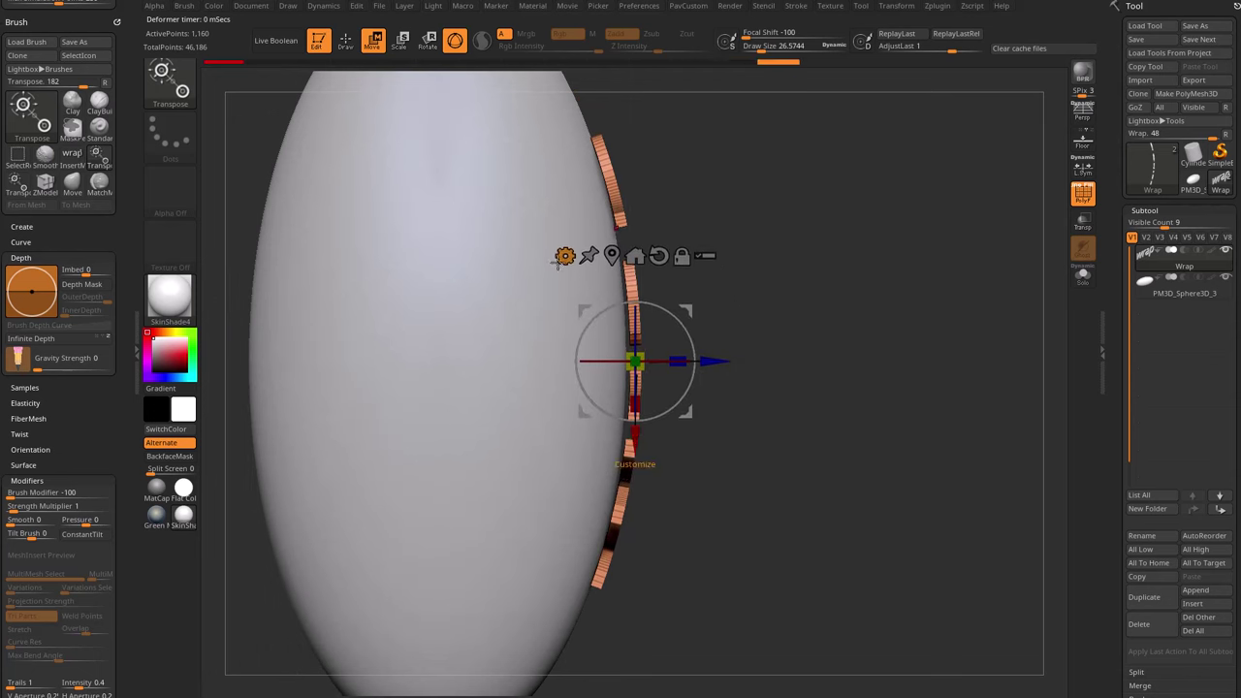
pyautogui.click(565, 255)
pyautogui.click(637, 310)
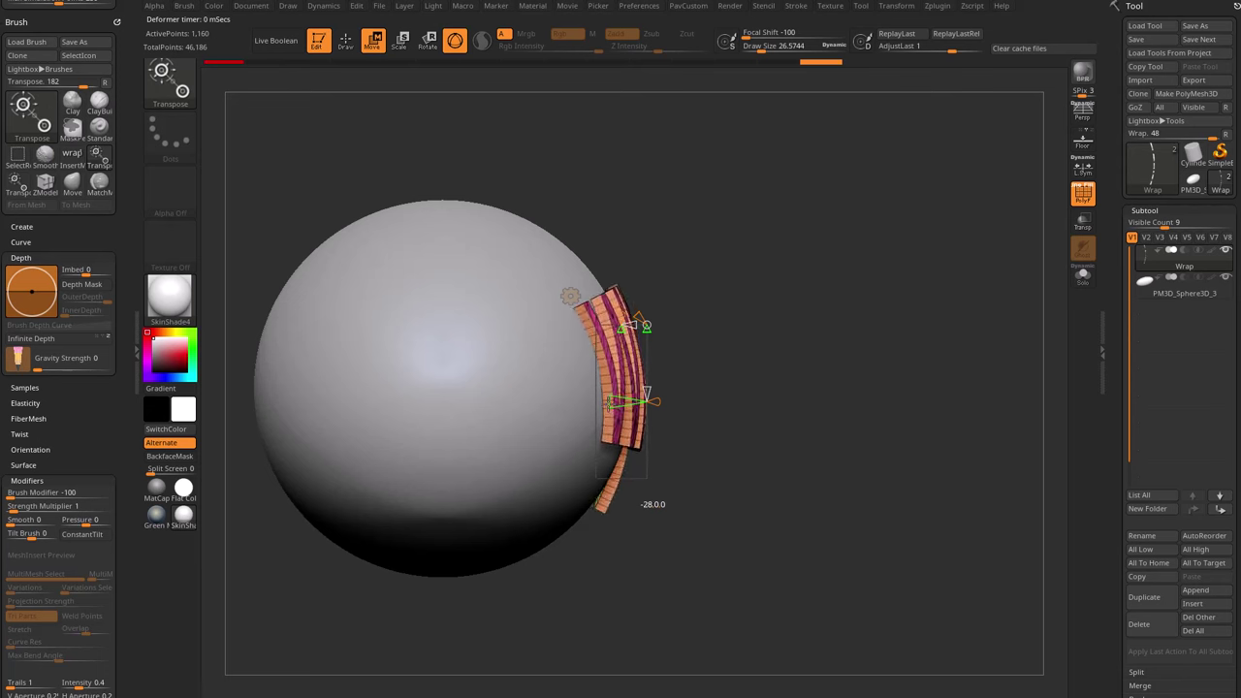
# Bend the word across its height with Bend Arc to follow the ellipsoid's round cross-section, fine-tuning the arc's angle and extent
pyautogui.moveTo(603, 405); pyautogui.dragTo(648, 409)
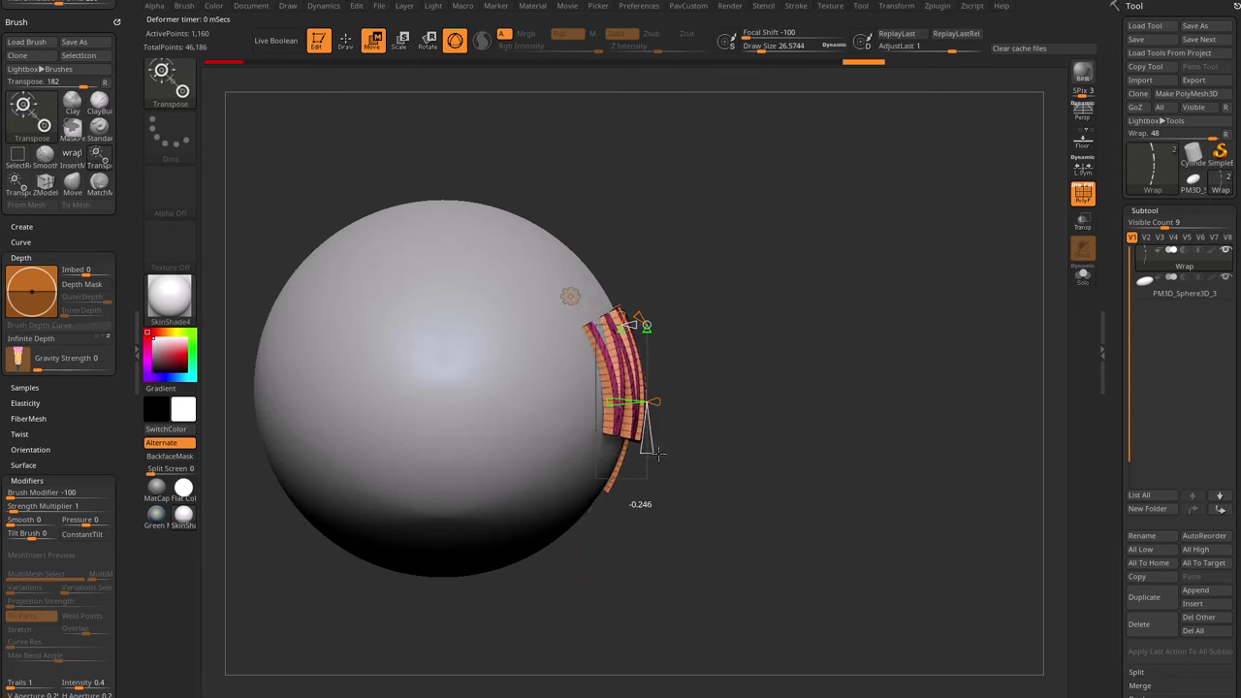
pyautogui.moveTo(658, 452); pyautogui.dragTo(649, 452)
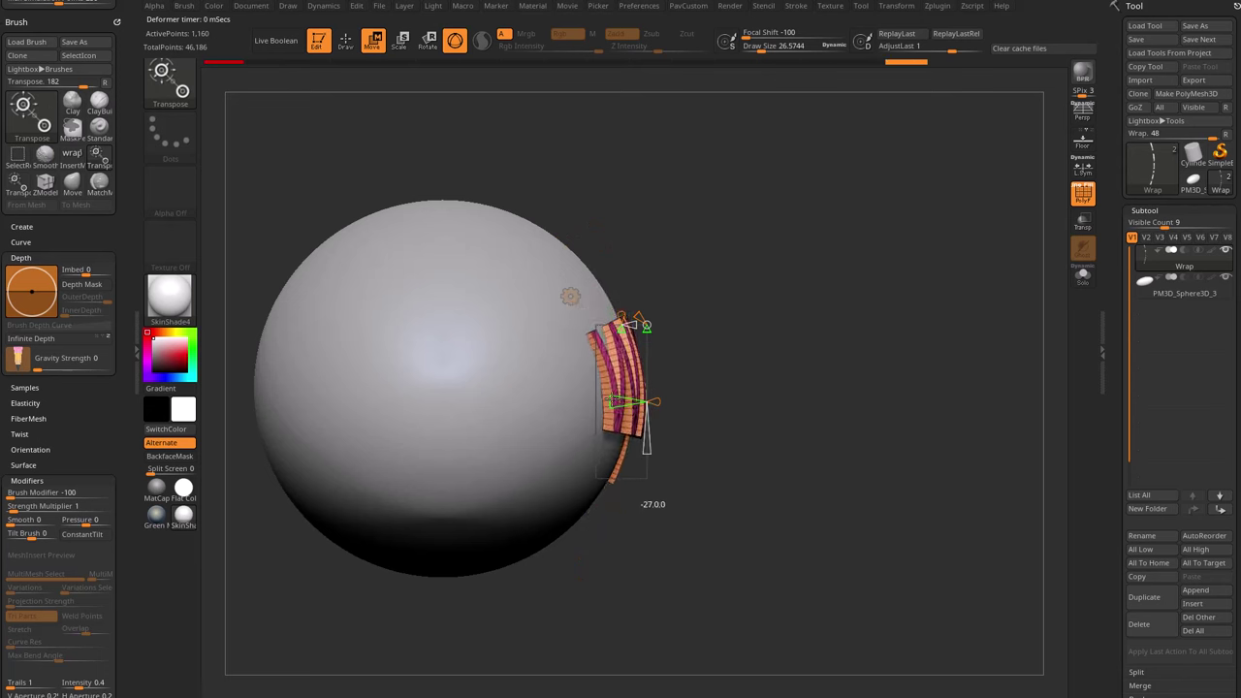
pyautogui.moveTo(612, 401); pyautogui.dragTo(611, 400)
pyautogui.moveTo(649, 446); pyautogui.dragTo(650, 446)
# Rotate the bent lettering slightly to seat it on the ellipsoid's surface, and return to Draw mode
pyautogui.moveTo(970, 291); pyautogui.dragTo(810, 318)
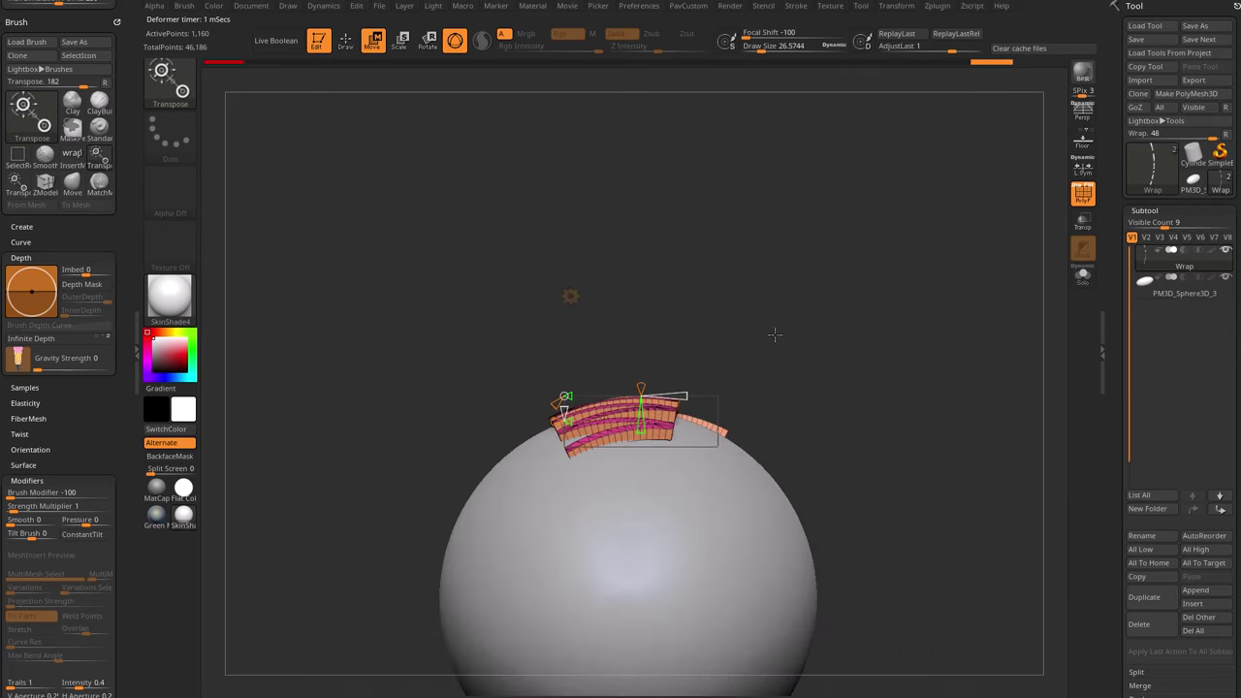
pyautogui.moveTo(684, 361); pyautogui.dragTo(686, 365)
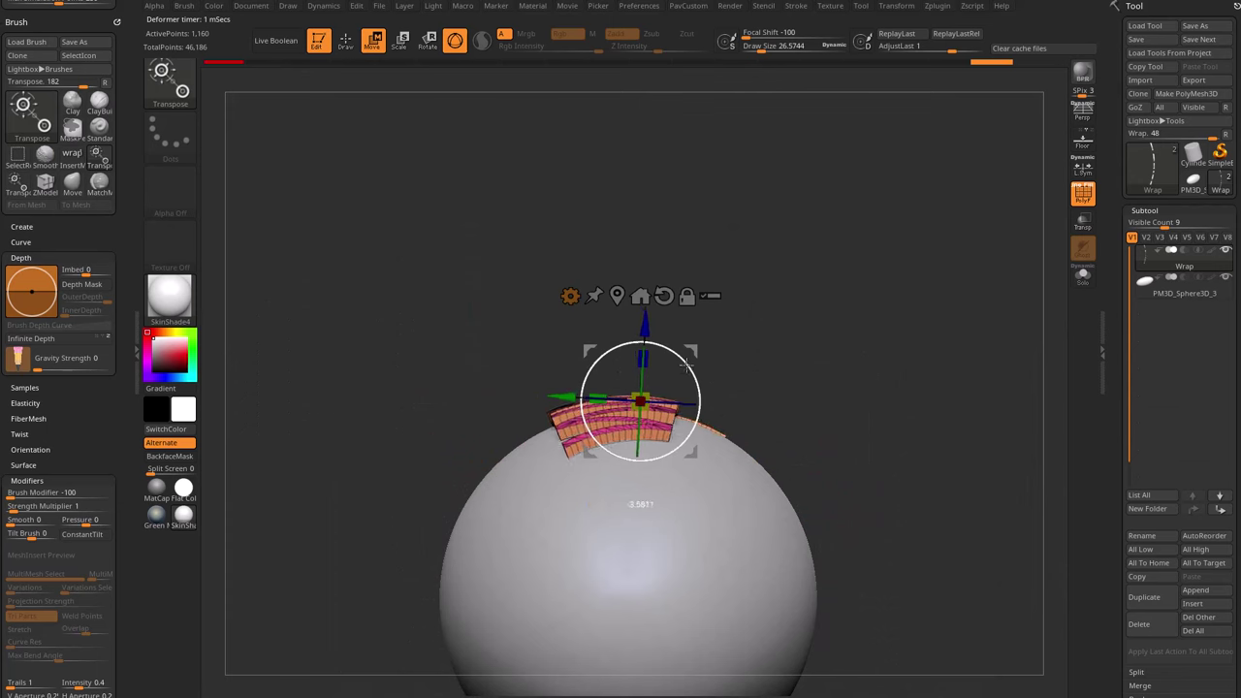
pyautogui.press('q')
# Examine the wrapped word from the front, obliquely and edge-on to check how closely it follows the ellipsoid
pyautogui.moveTo(844, 280); pyautogui.dragTo(859, 327)
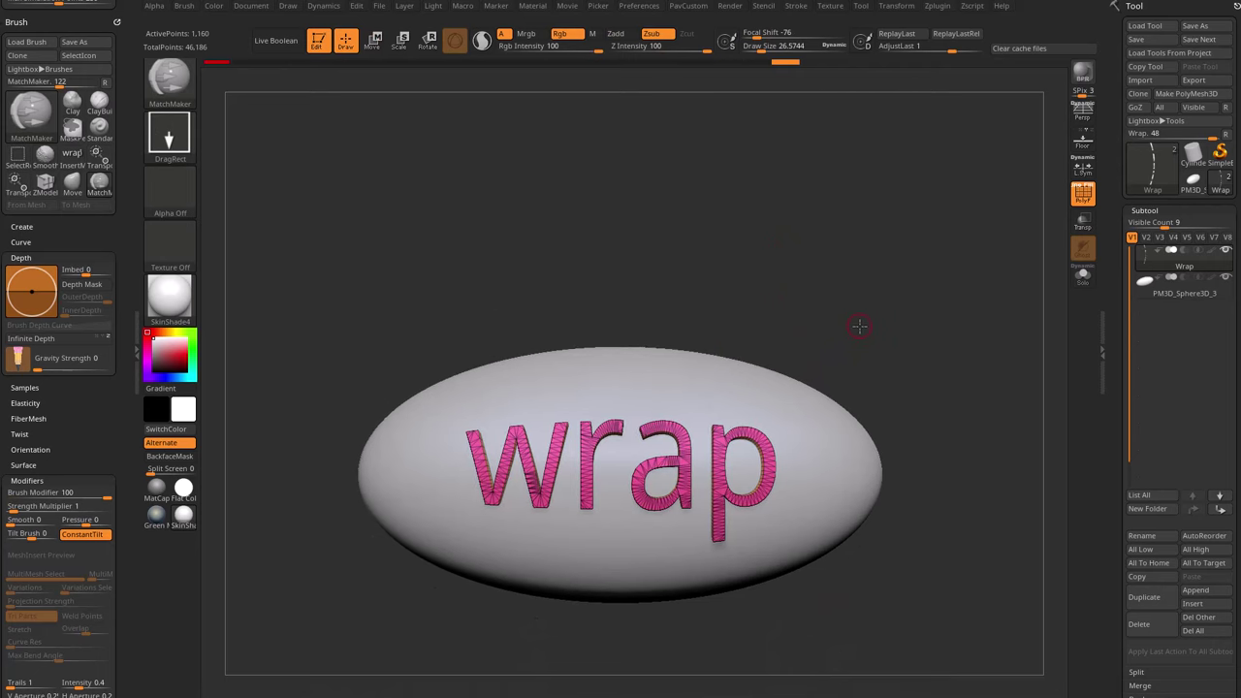
pyautogui.keyDown('alt'); pyautogui.moveTo(905, 259); pyautogui.dragTo(890, 293); pyautogui.keyUp('alt')
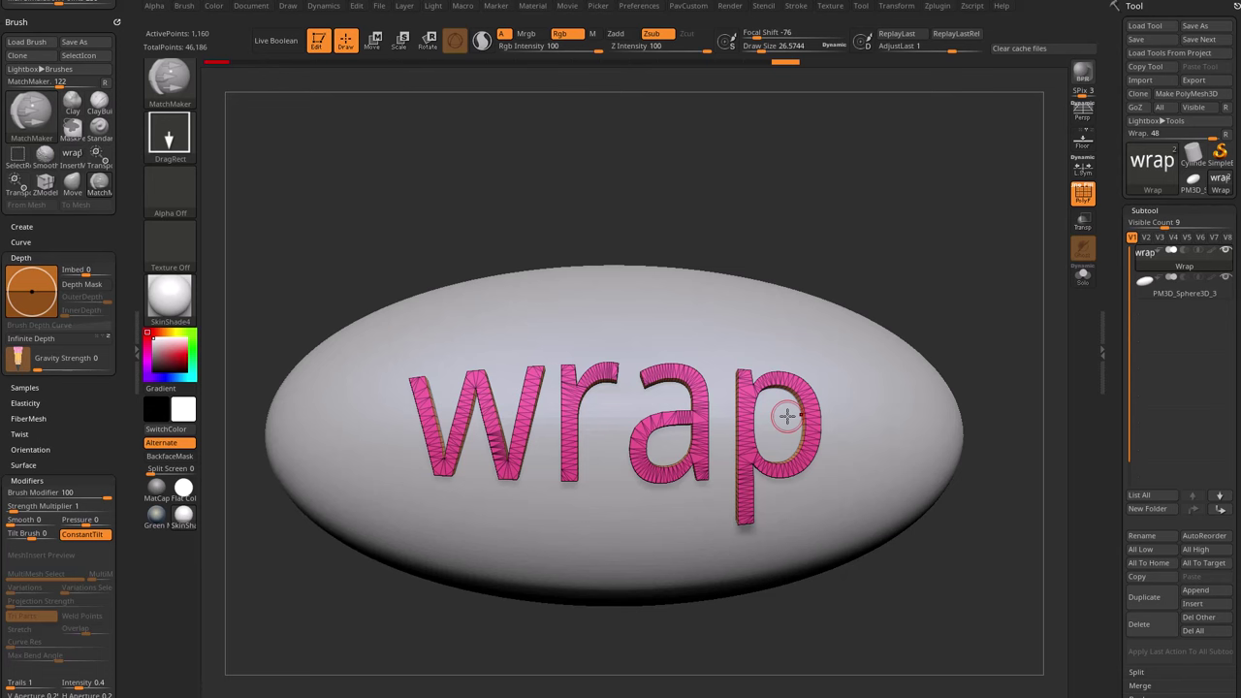
pyautogui.moveTo(886, 205); pyautogui.dragTo(906, 257)
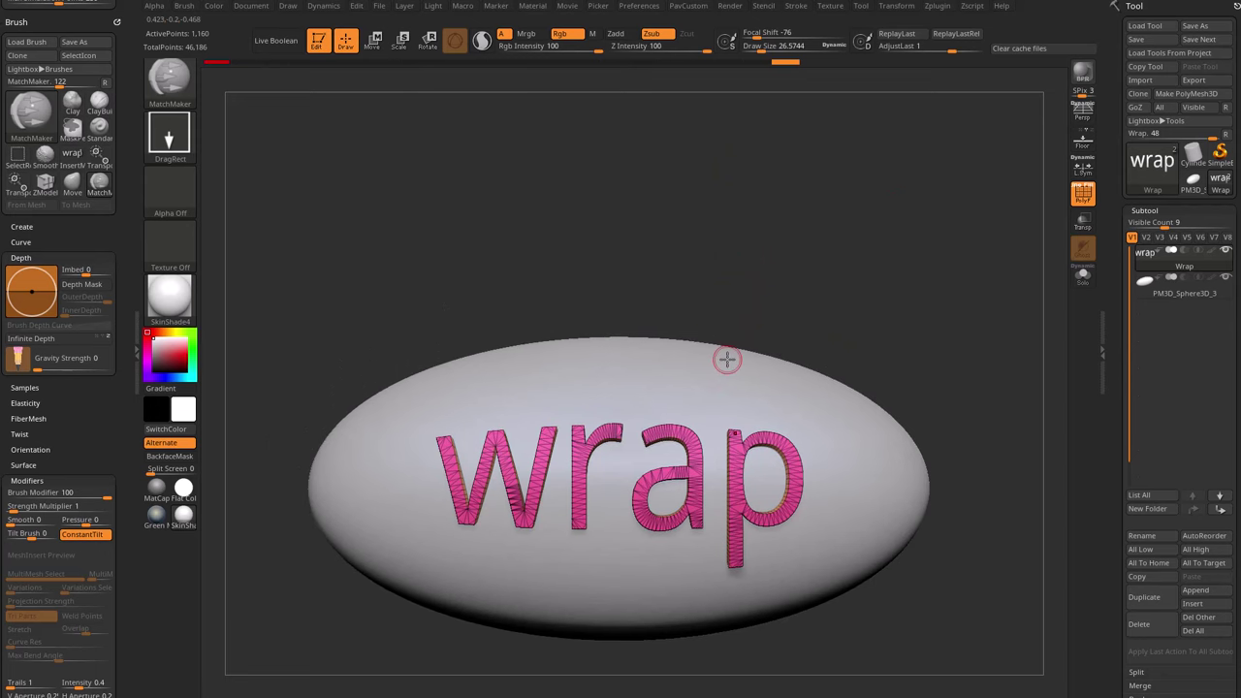
pyautogui.moveTo(849, 204); pyautogui.dragTo(853, 257)
pyautogui.moveTo(846, 408); pyautogui.dragTo(808, 428)
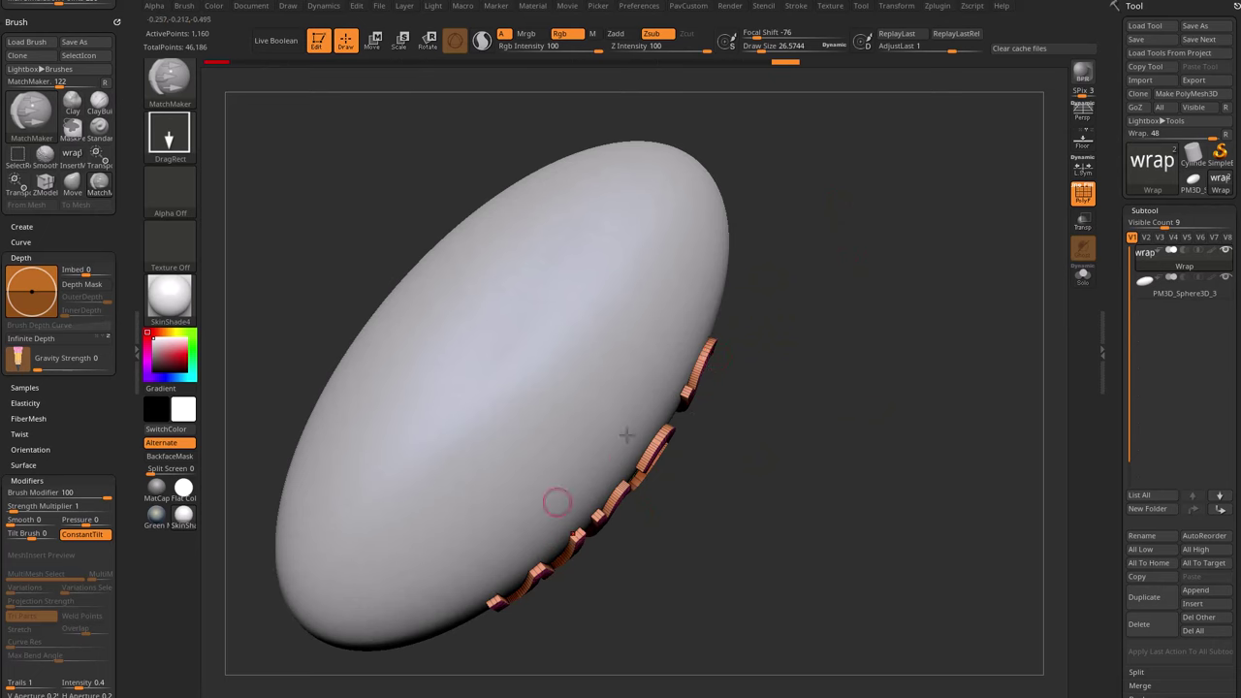
pyautogui.moveTo(699, 466); pyautogui.dragTo(941, 357)
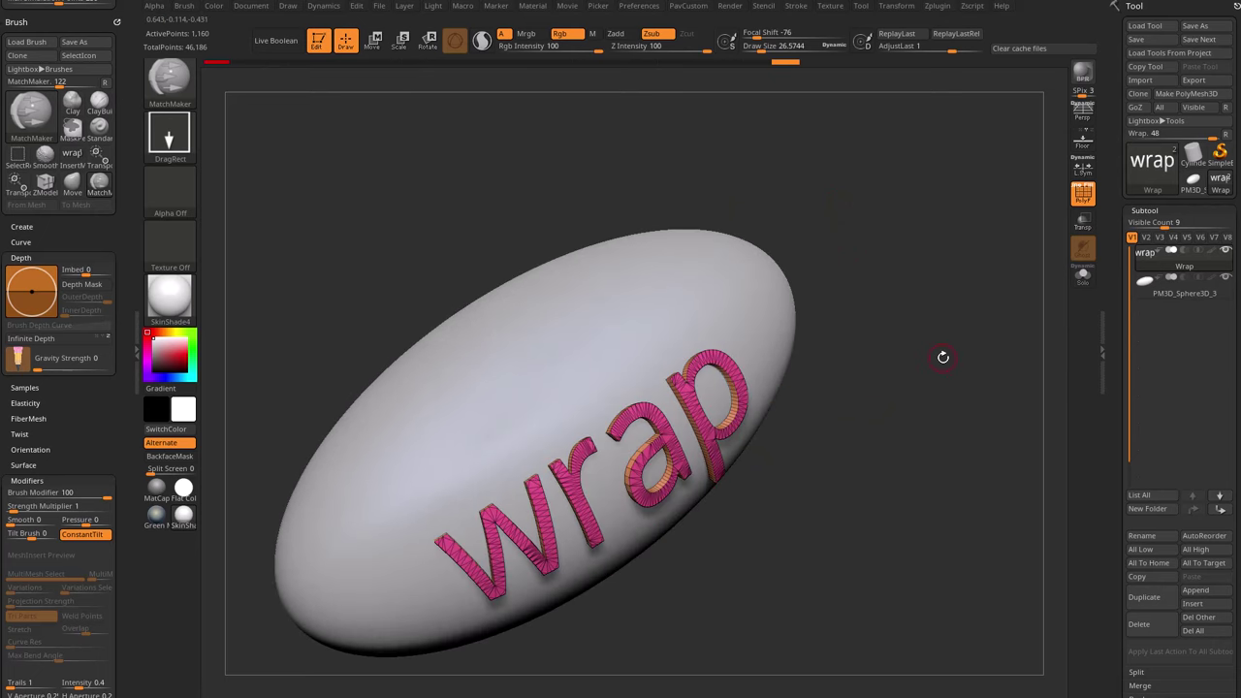